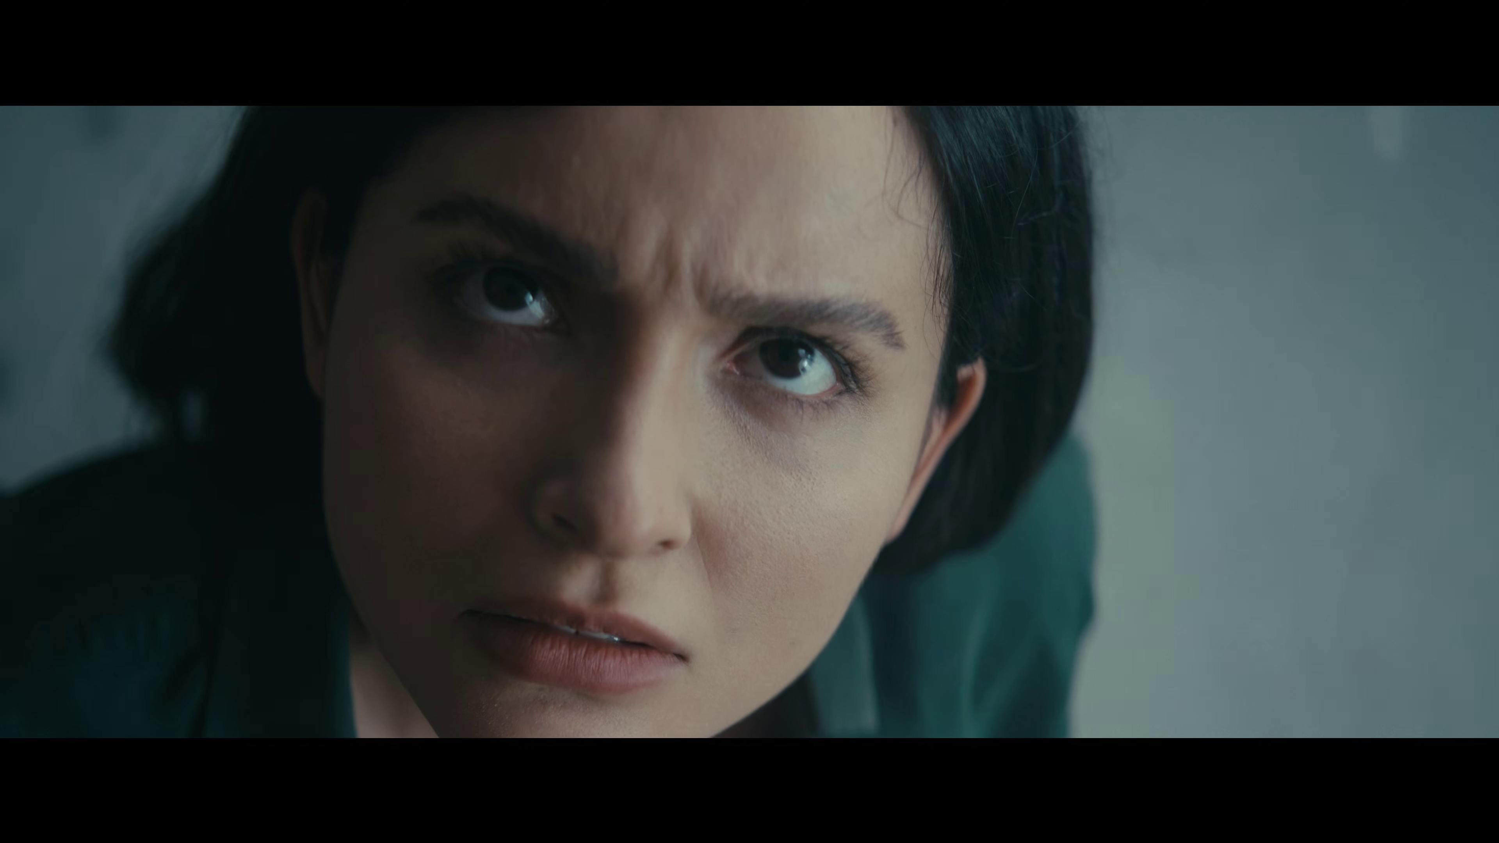
# Show the Edit page with the café portrait and aerial road clips on Timeline 1
pyautogui.click(589, 660)
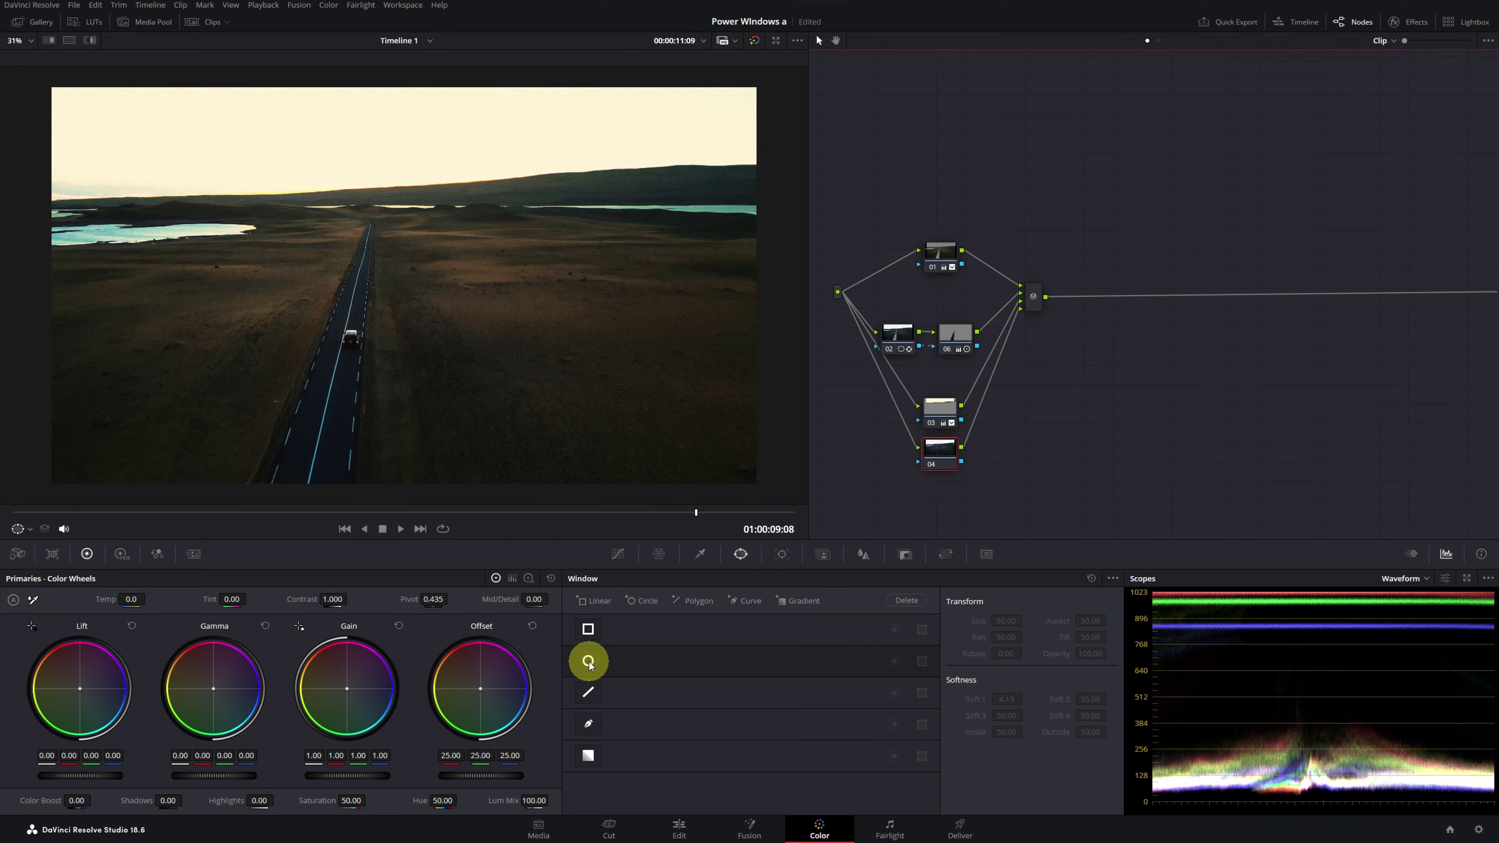
pyautogui.click(893, 661)
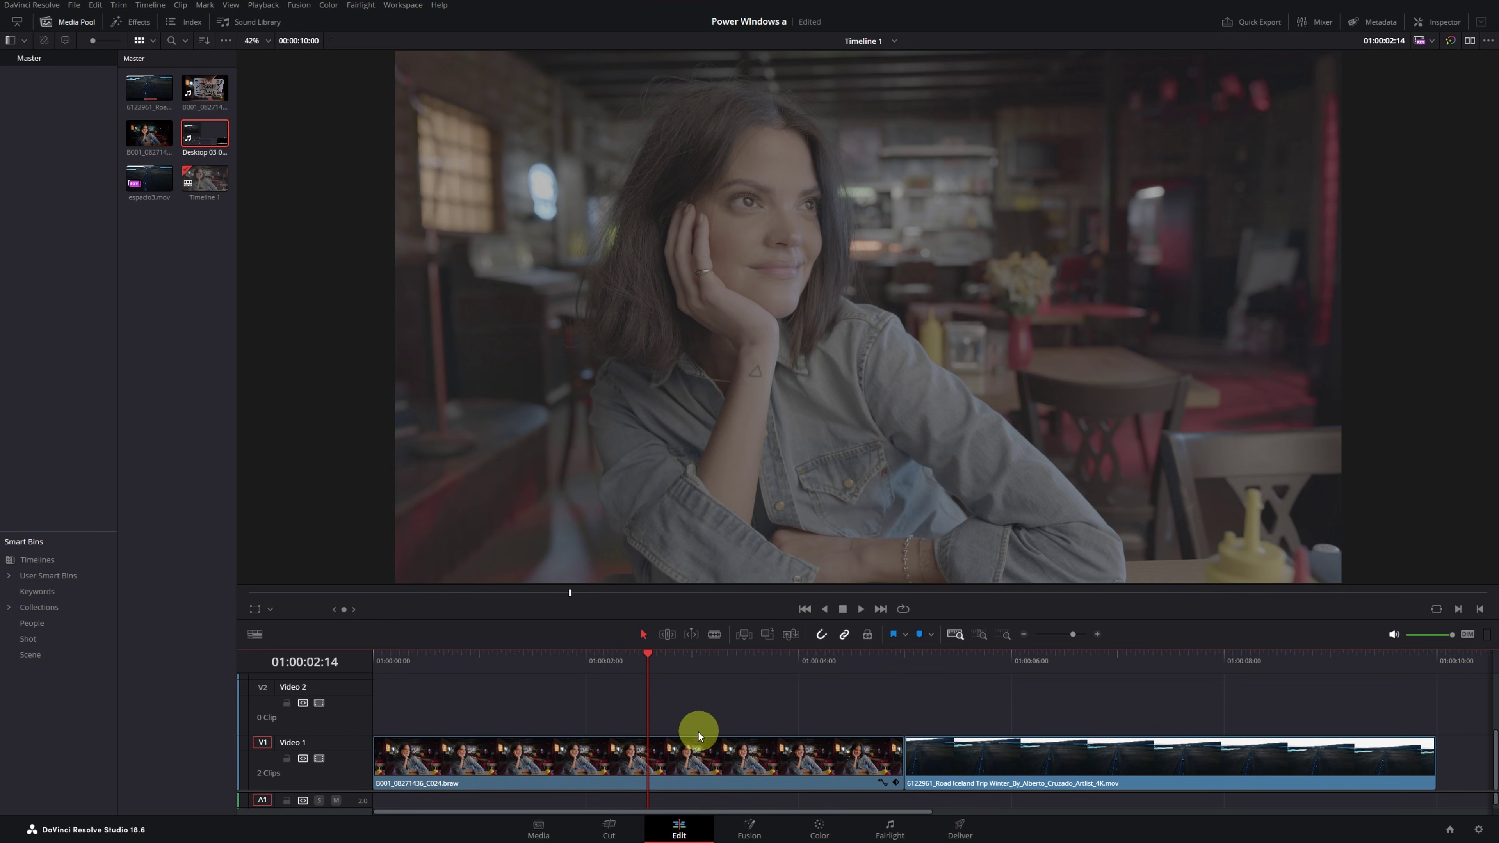
# Take the café portrait clip to the Color page and add parallel node 02 beside node 01
pyautogui.click(678, 751)
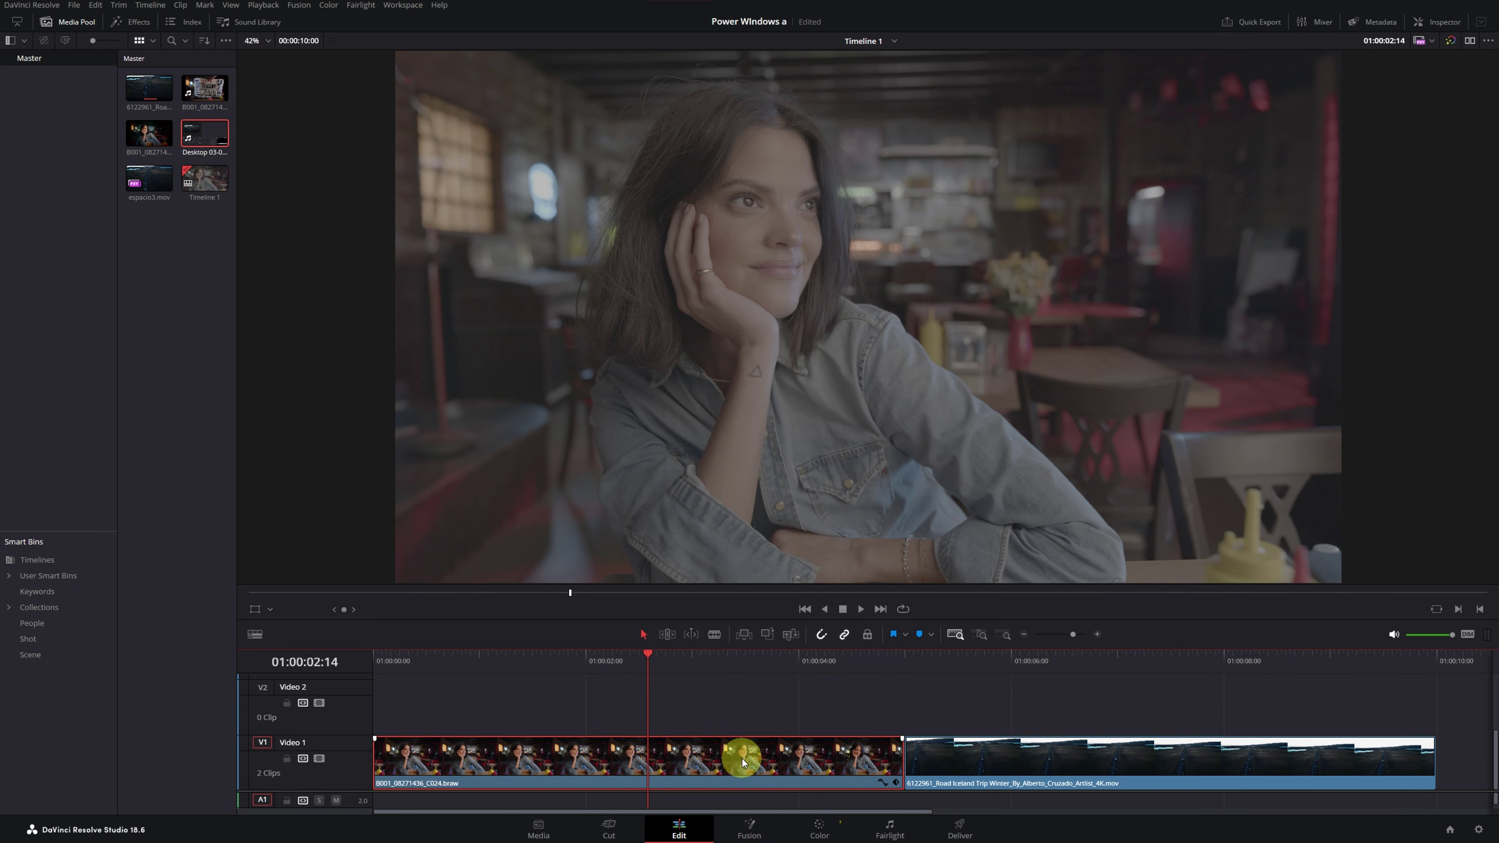
pyautogui.click(819, 828)
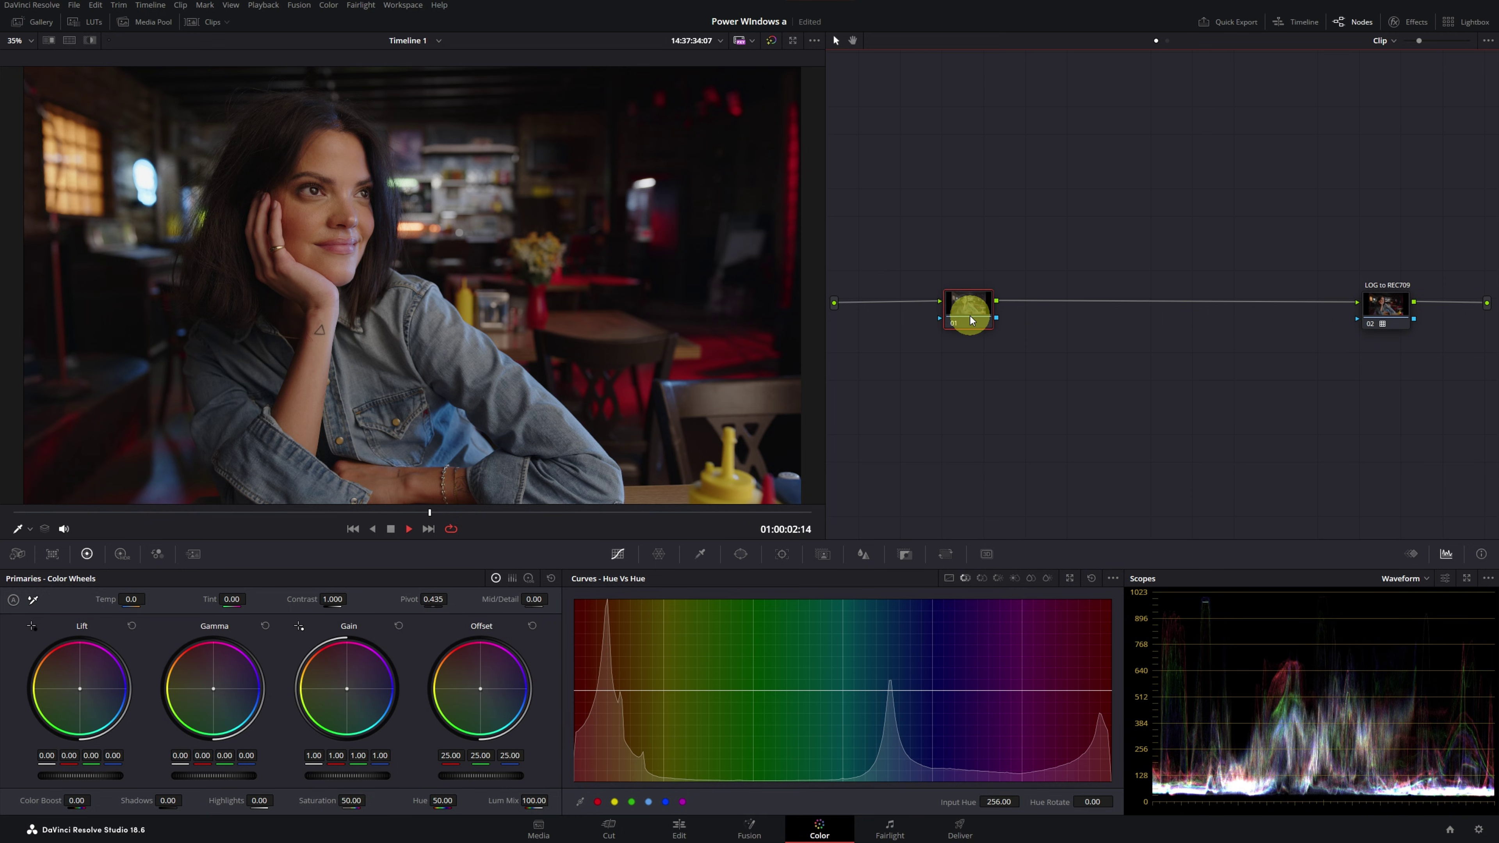
pyautogui.rightClick(970, 316)
pyautogui.moveTo(991, 379)
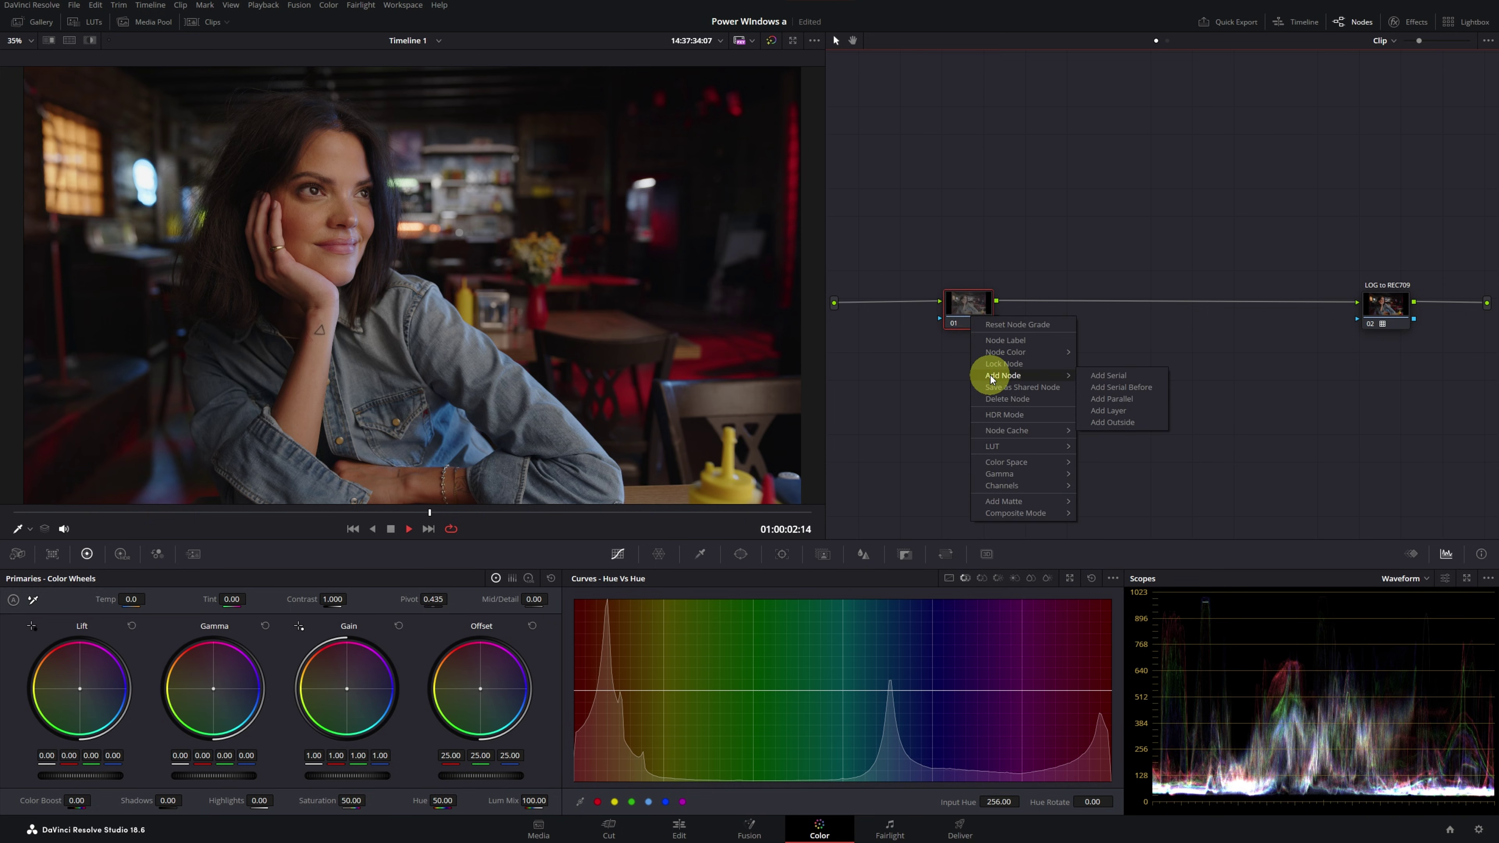
pyautogui.click(1106, 399)
# Select node 01 and bring up the Window palette
pyautogui.click(979, 309)
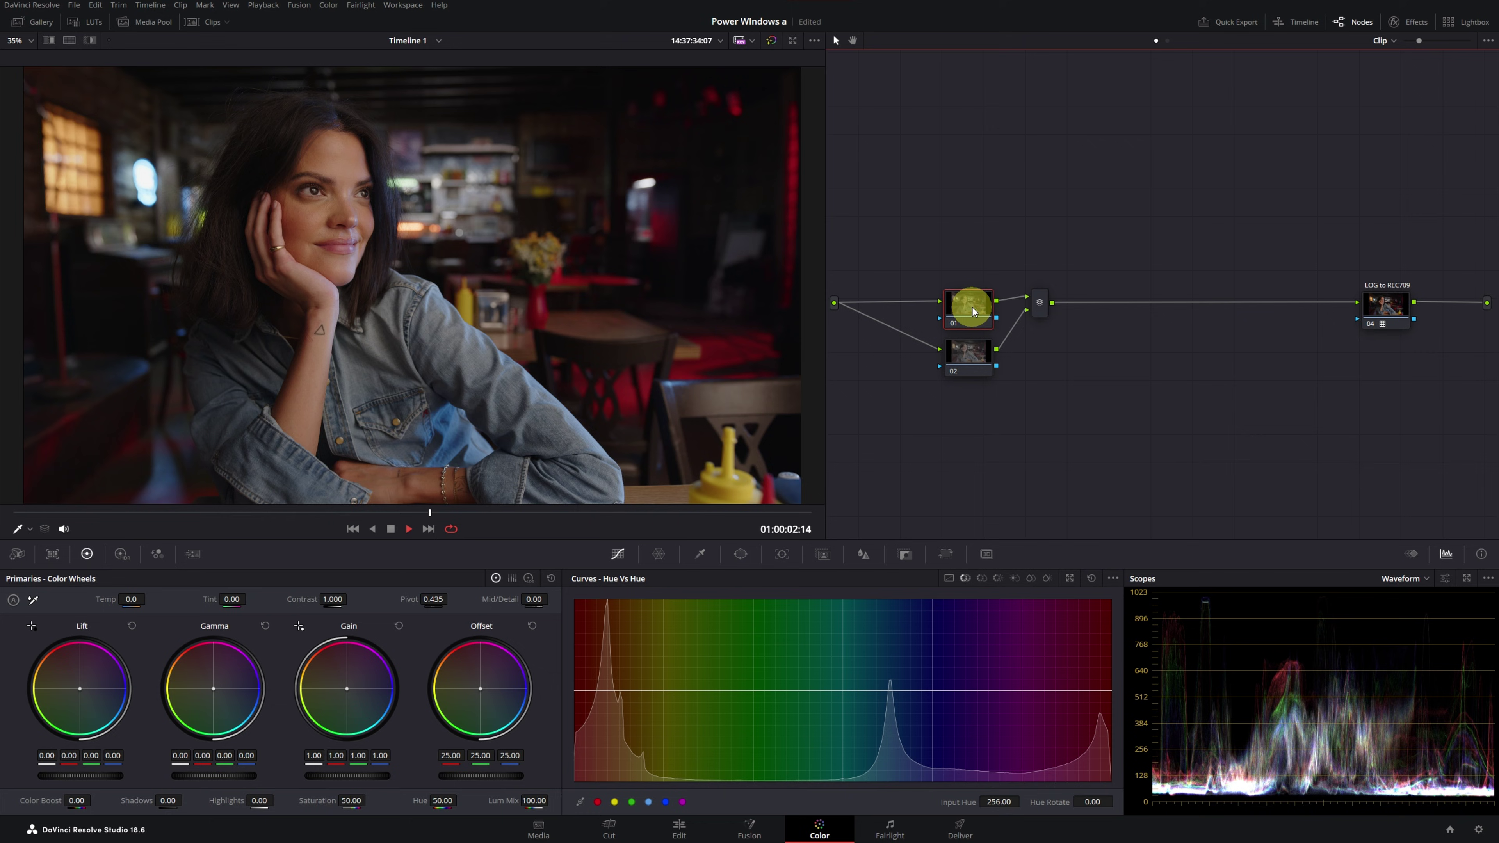
pyautogui.click(741, 555)
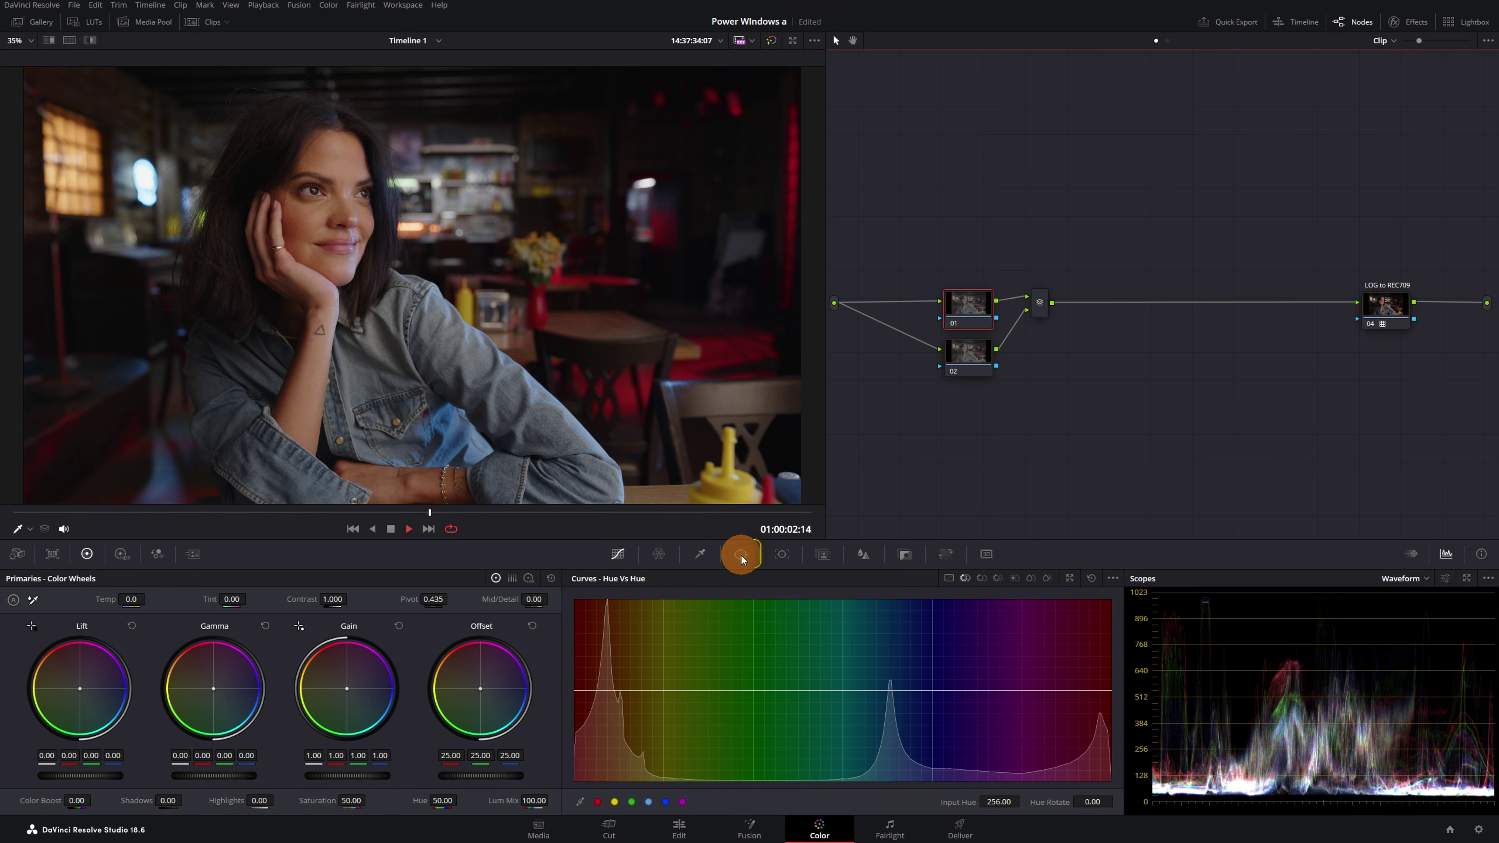
pyautogui.click(741, 556)
# Add Linear, Circle, Polygon, Curve and Gradient windows to node 01
pyautogui.click(589, 629)
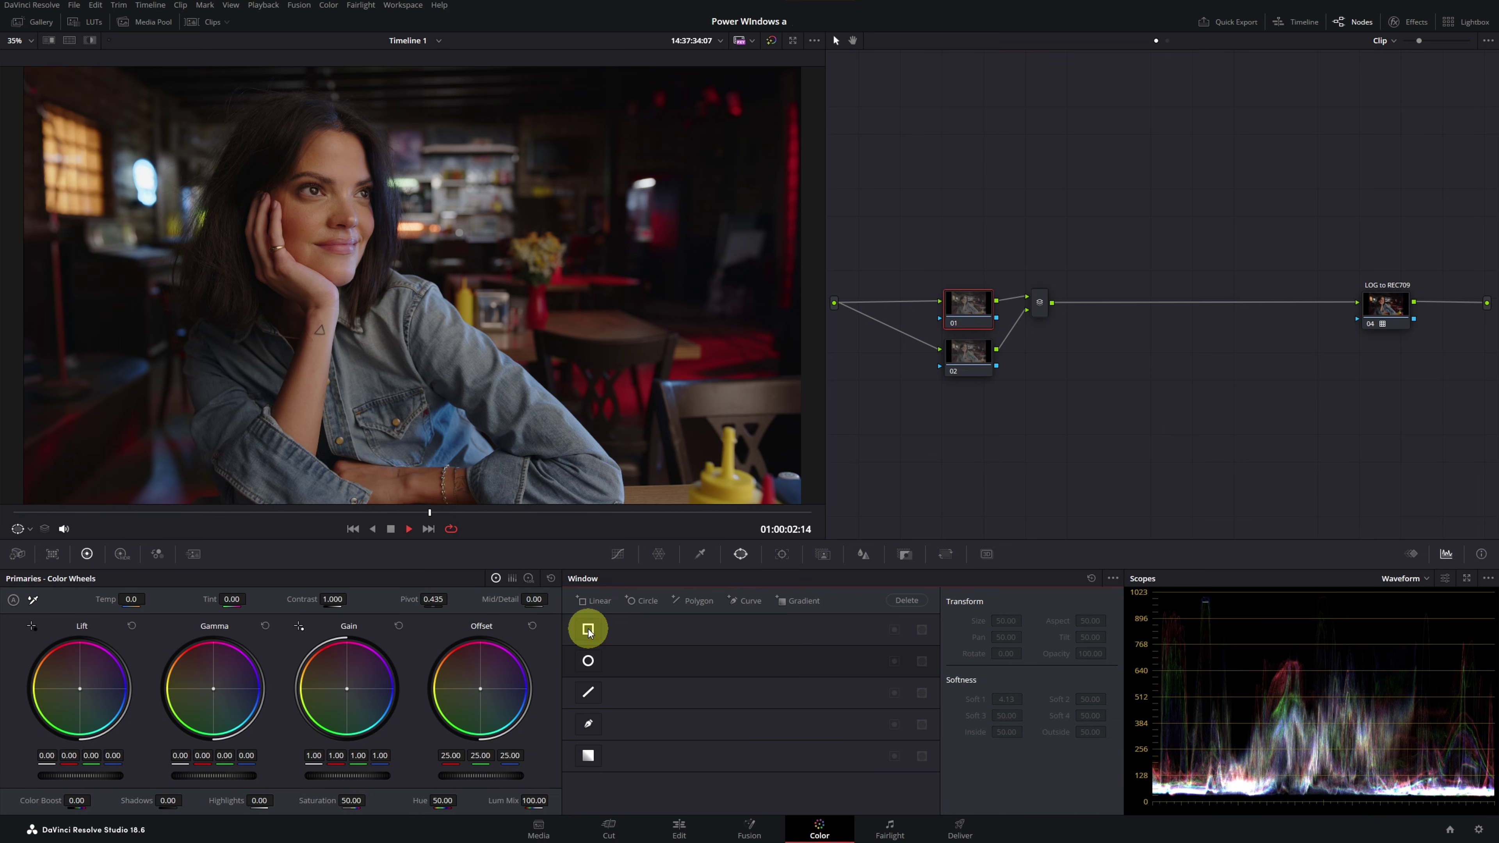
pyautogui.click(588, 661)
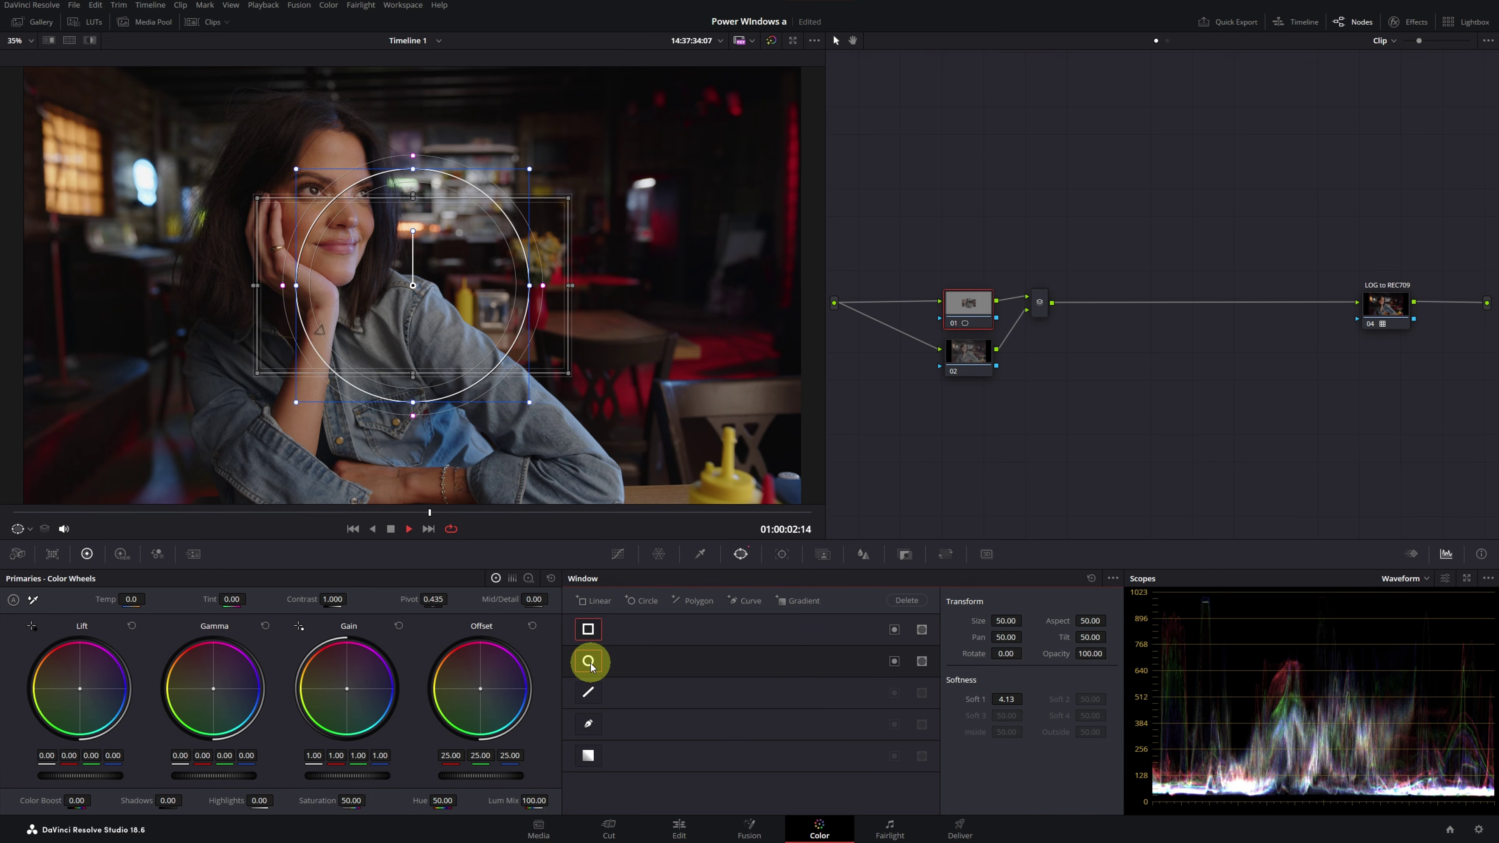
pyautogui.click(590, 692)
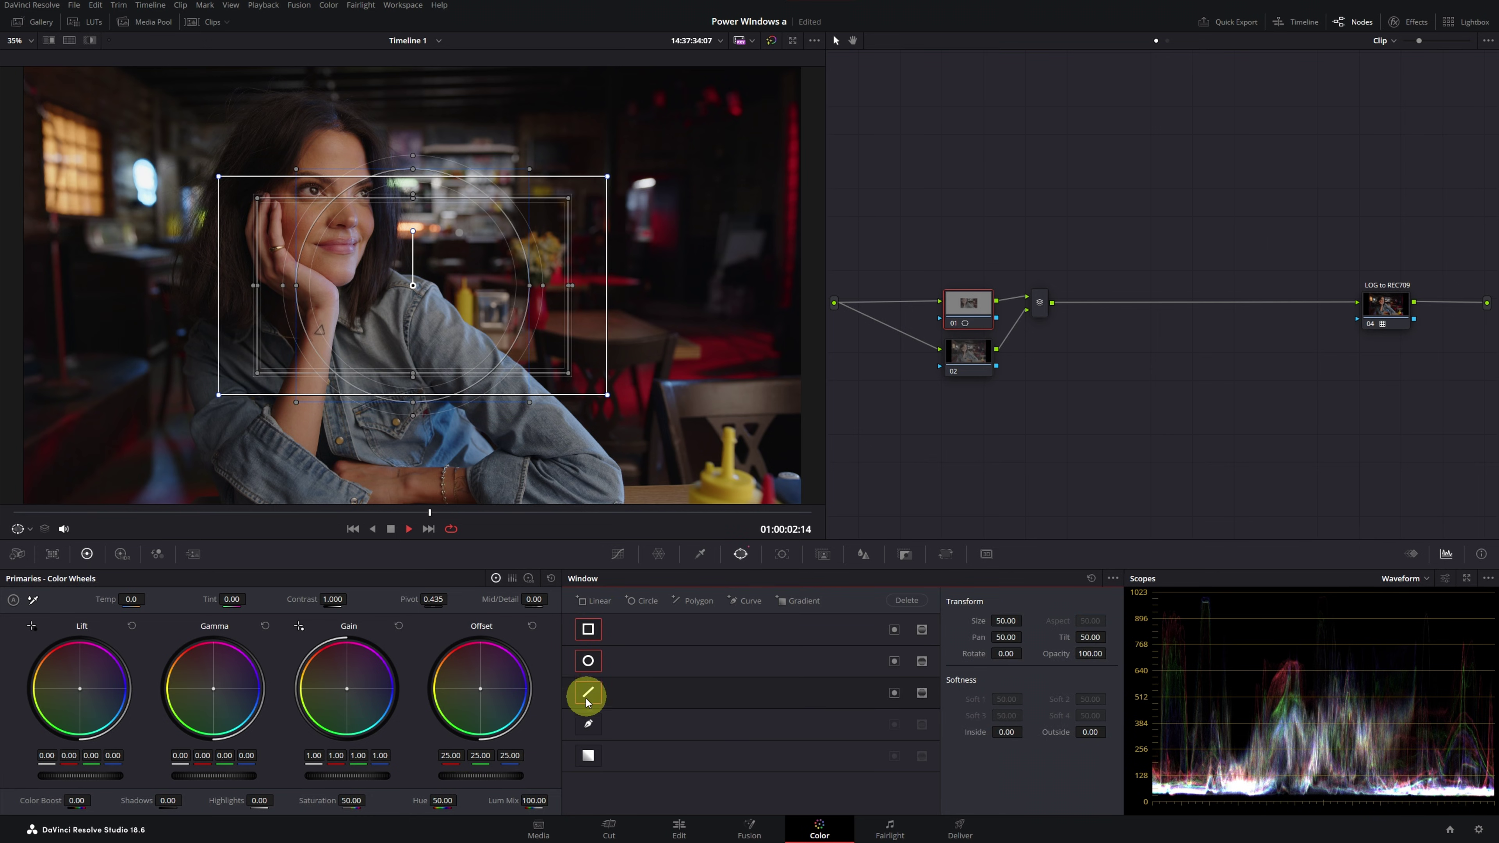
pyautogui.click(589, 724)
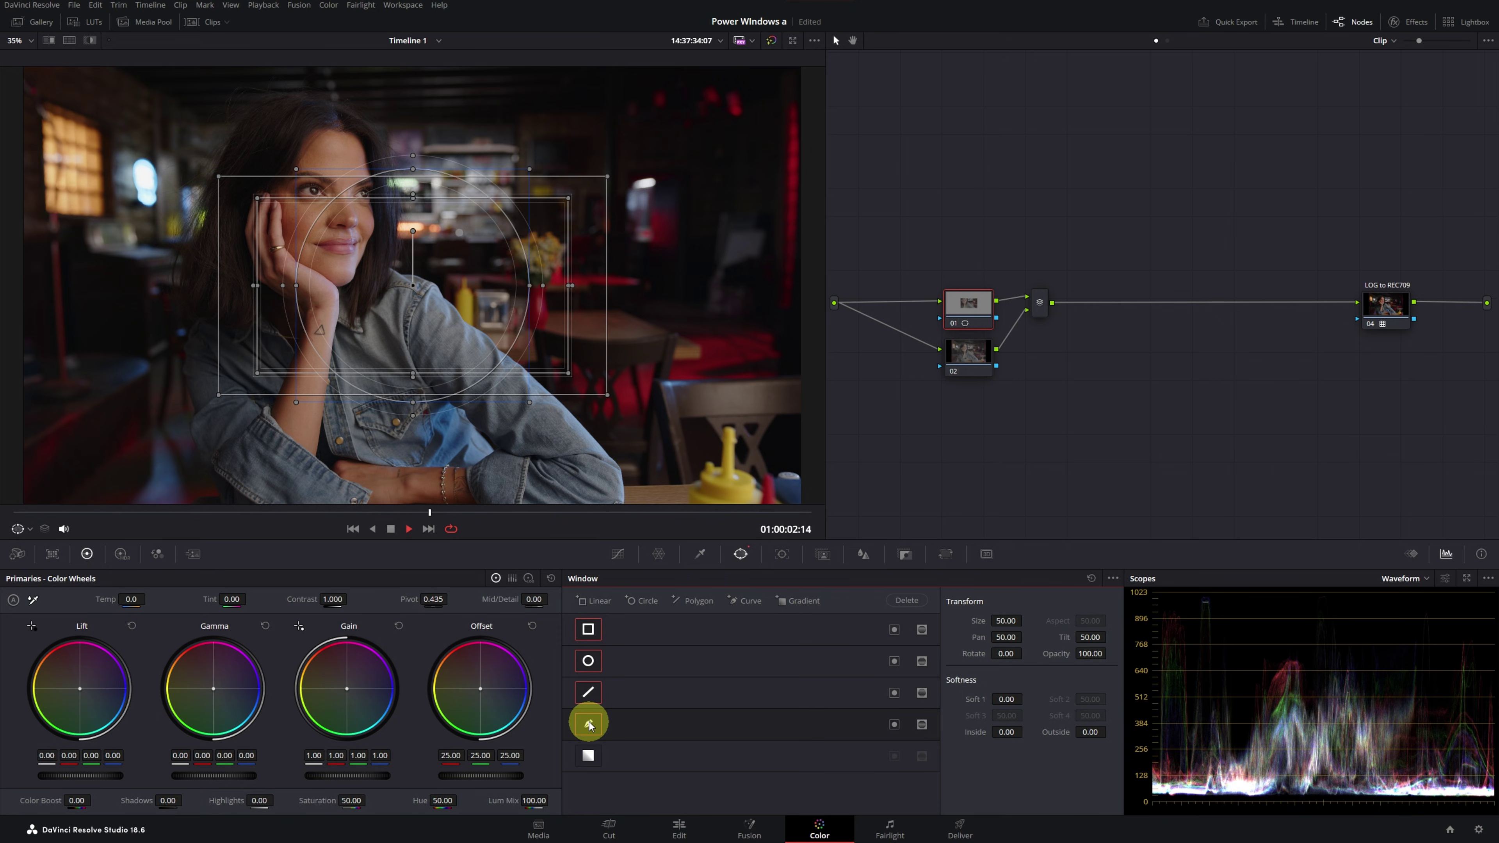
pyautogui.click(588, 755)
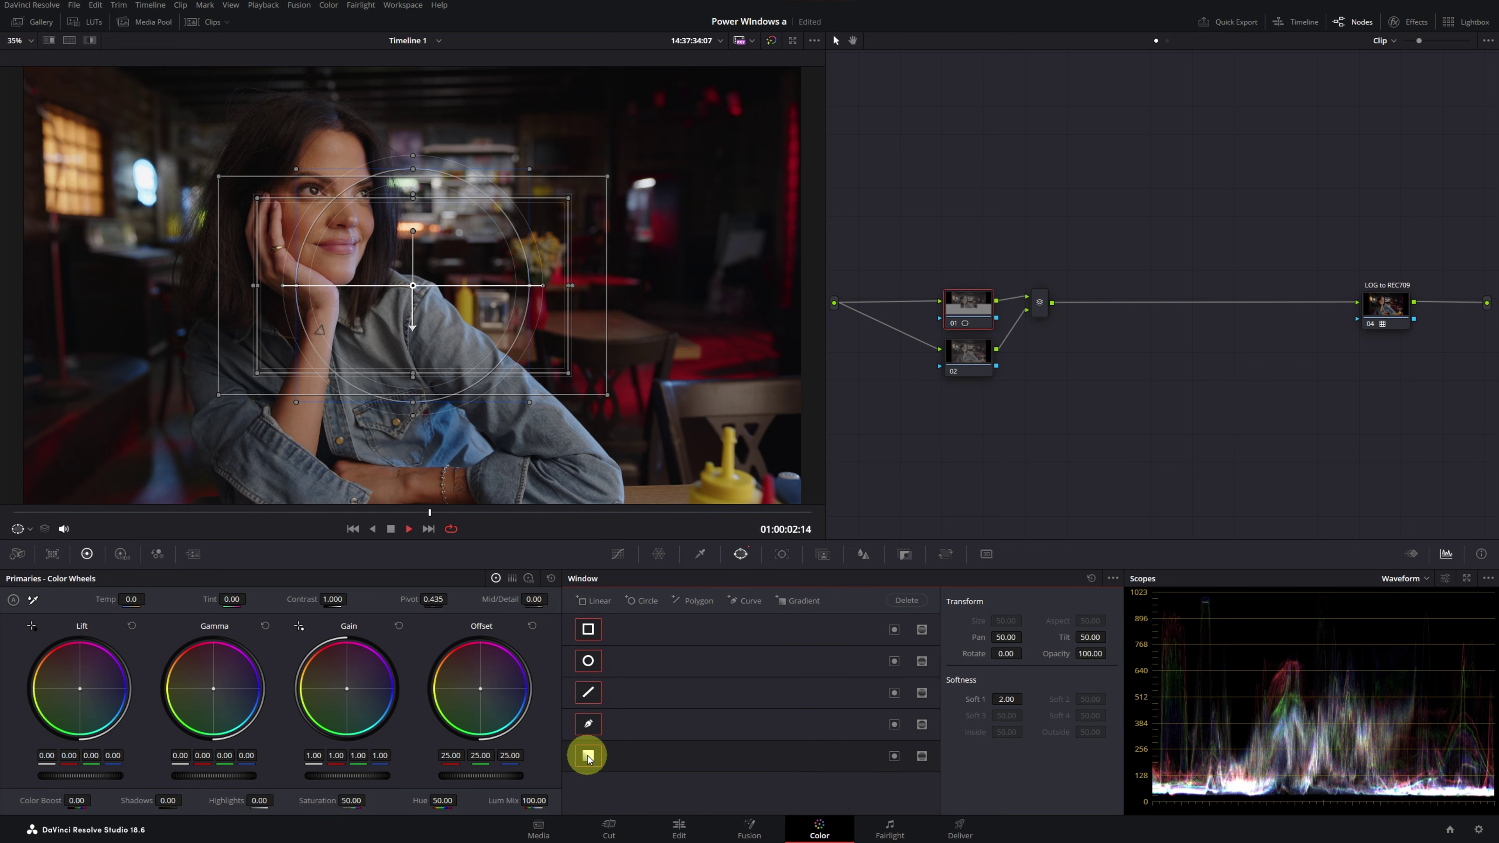
# Turn all five windows off again, then enable a single Circle window
pyautogui.click(588, 756)
pyautogui.click(588, 724)
pyautogui.click(589, 693)
pyautogui.click(588, 660)
pyautogui.click(588, 630)
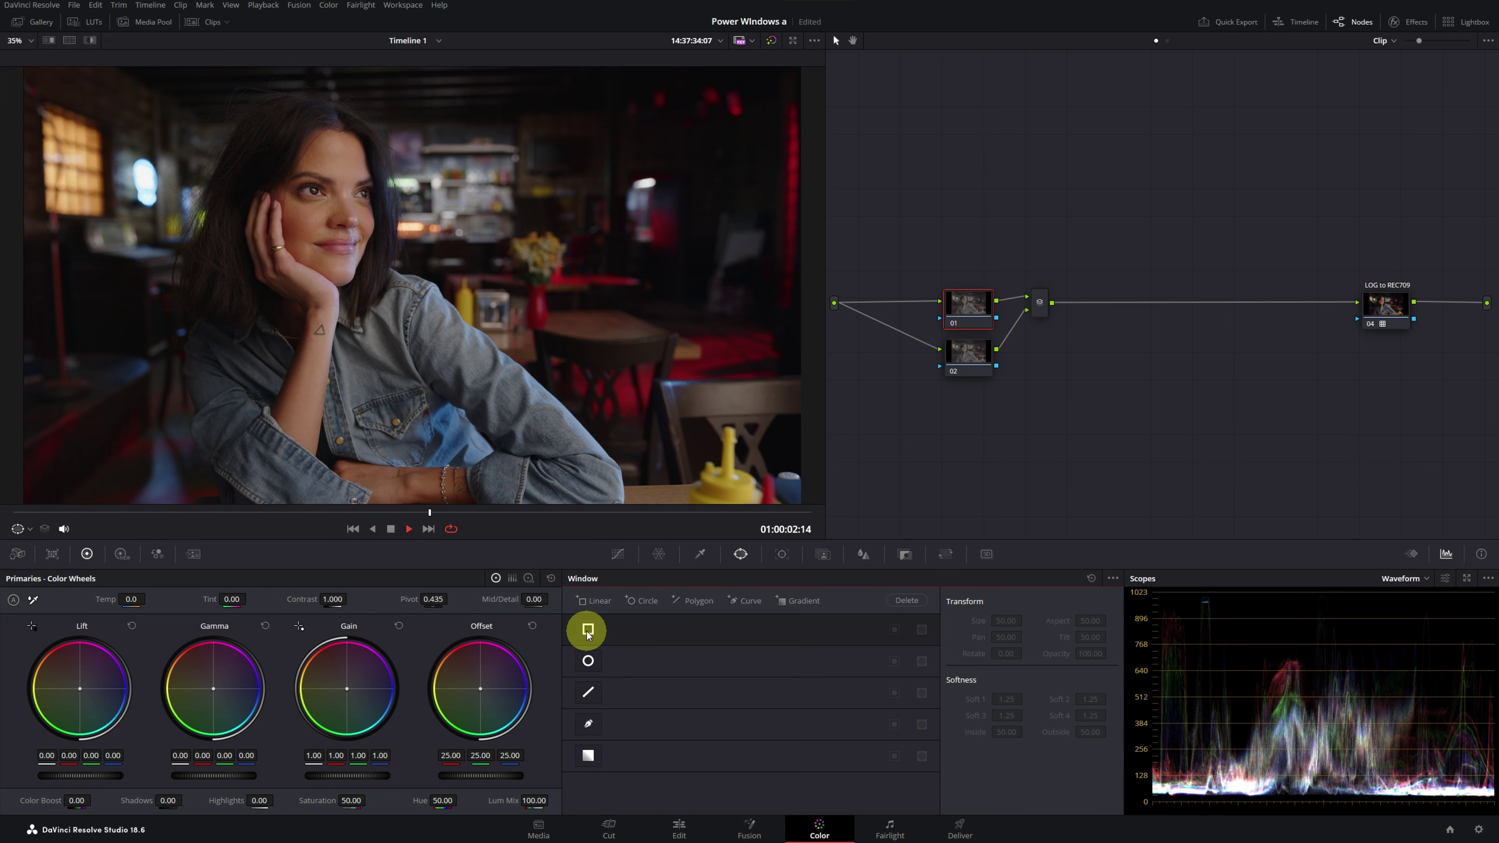
pyautogui.click(588, 661)
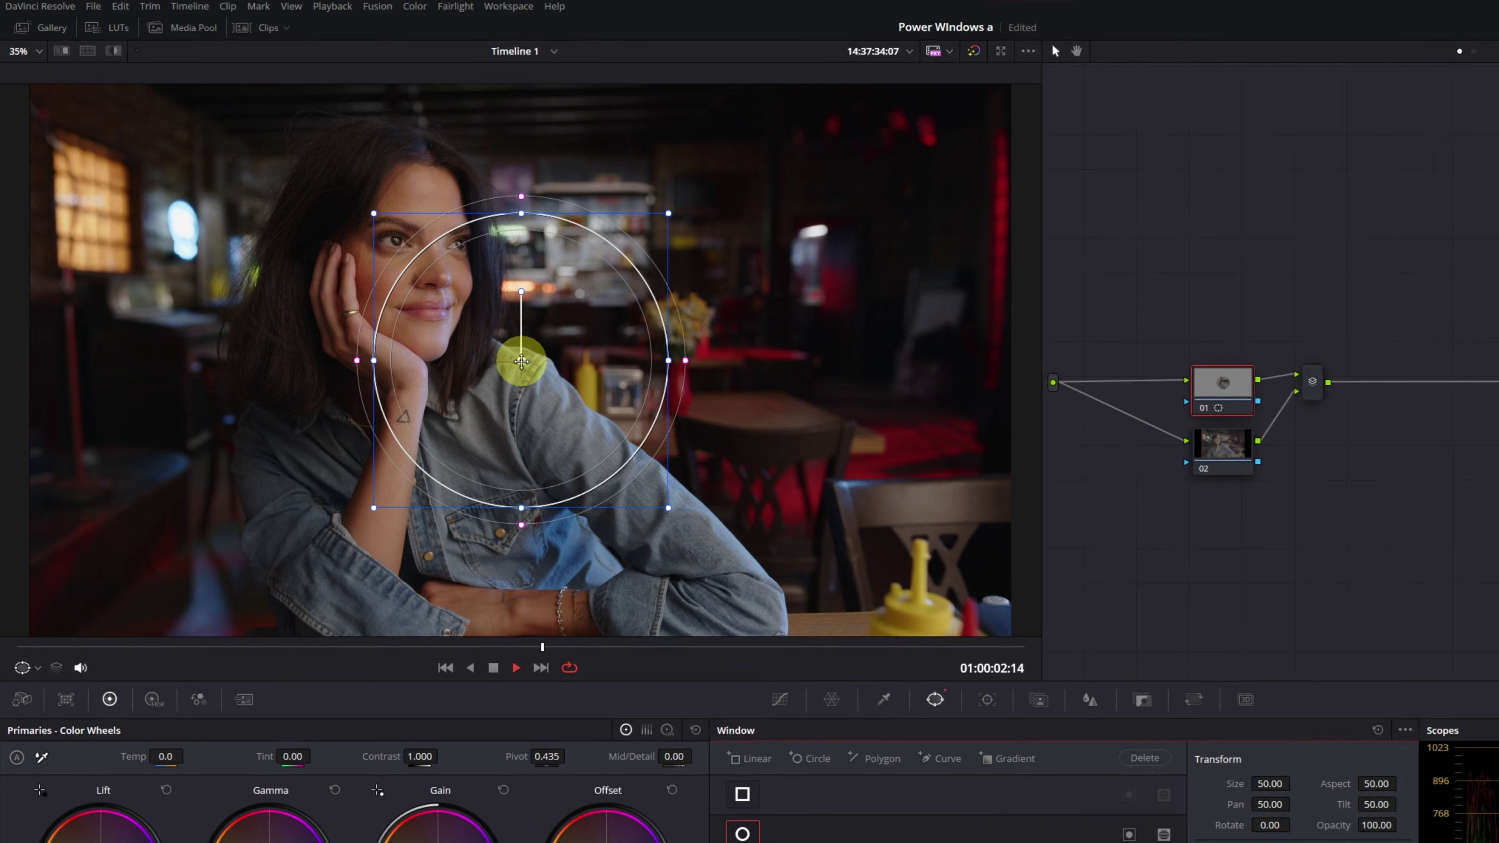
# Turn the circle into an ellipse around the woman, rotated 37.21 with softness 48.26, checked in Highlight
pyautogui.moveTo(407, 284)
pyautogui.mouseDown()
pyautogui.moveTo(310, 224)
pyautogui.moveTo(407, 297)
pyautogui.mouseUp()
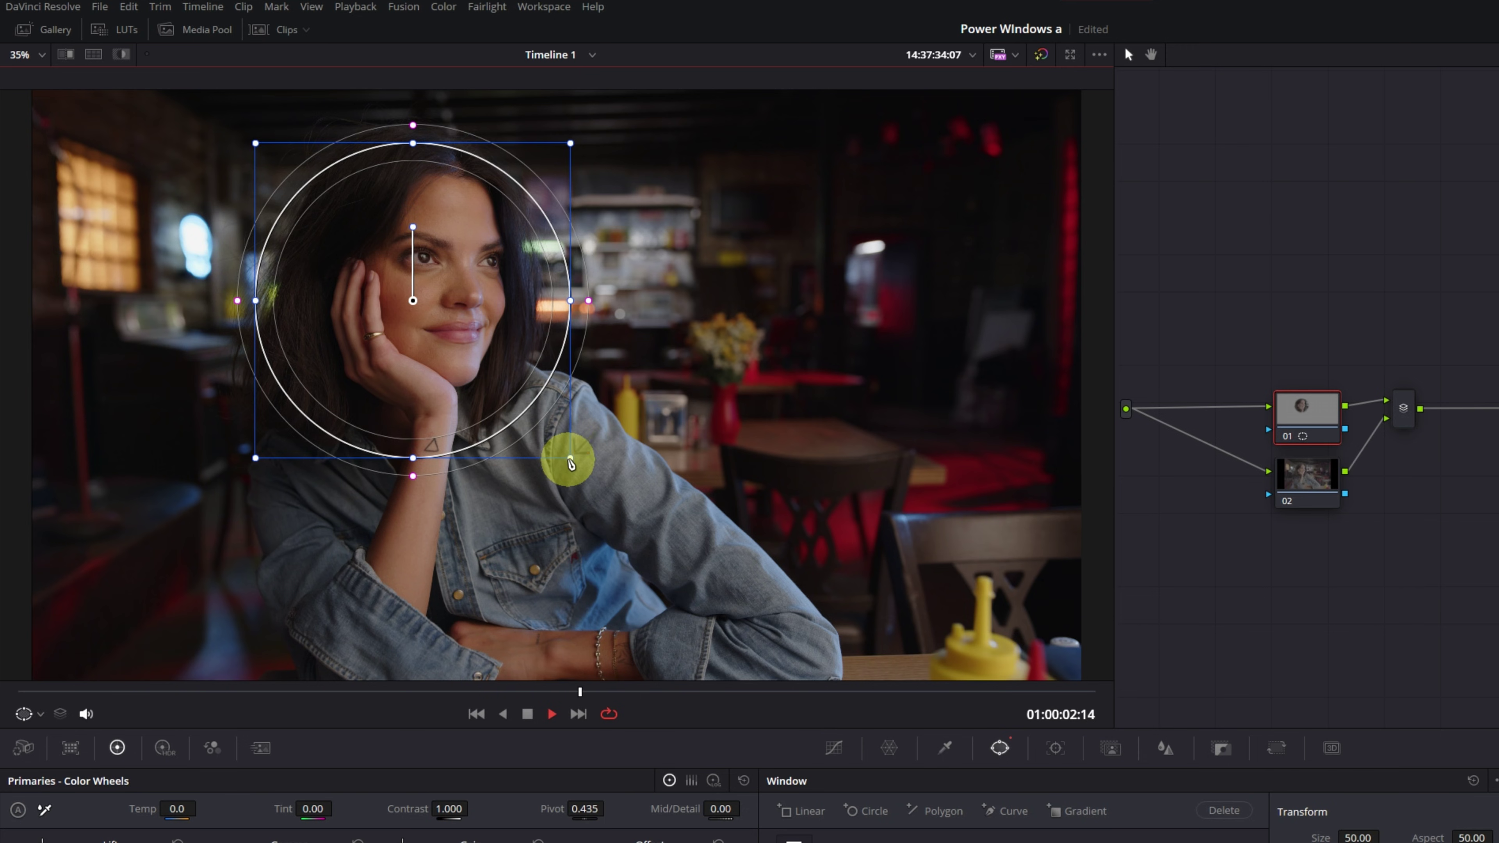
pyautogui.moveTo(570, 463); pyautogui.dragTo(800, 578)
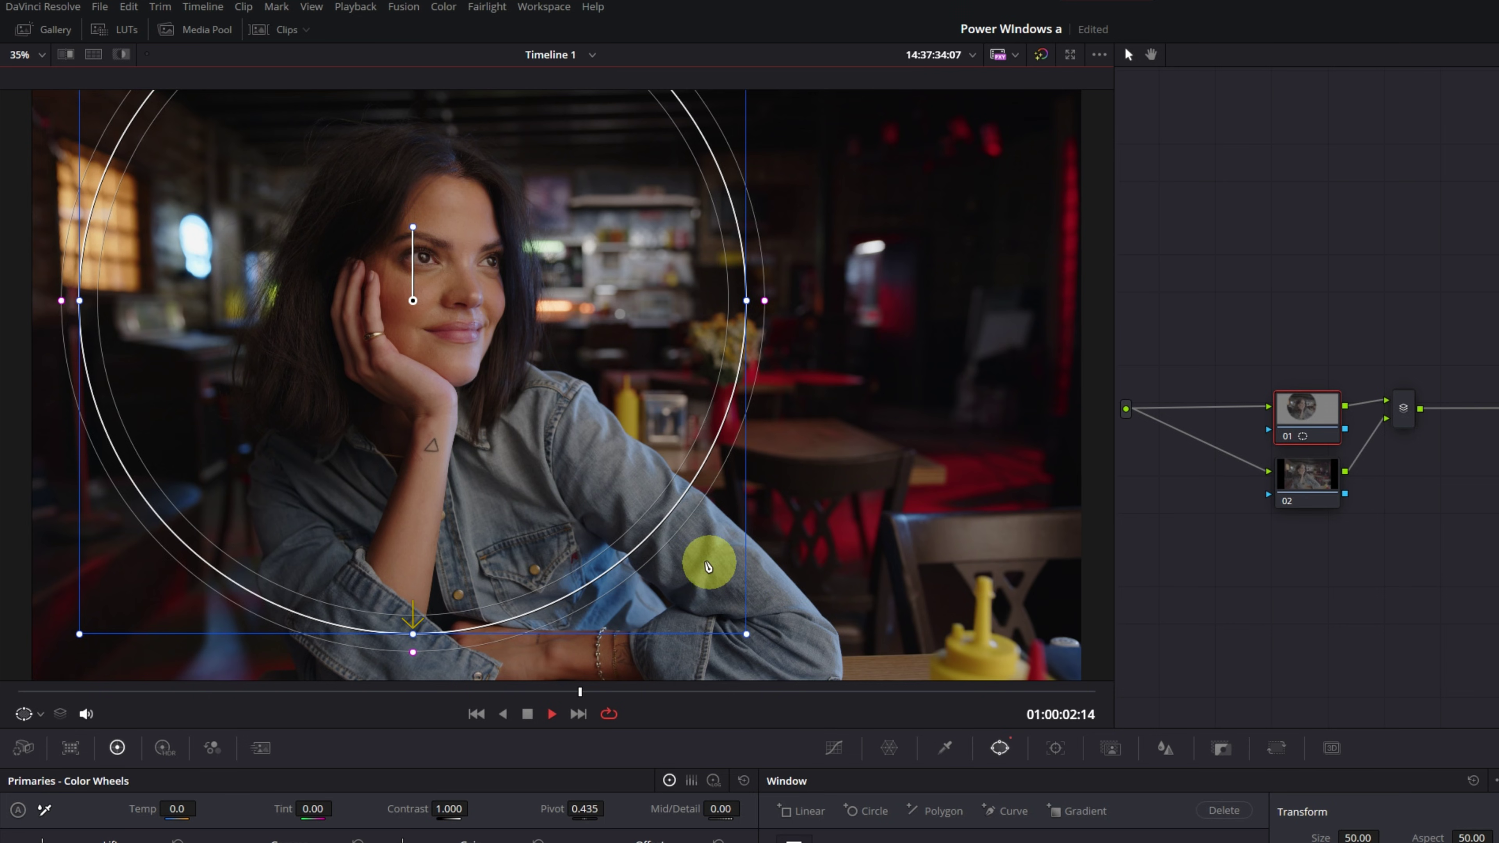
pyautogui.moveTo(412, 629); pyautogui.dragTo(420, 497)
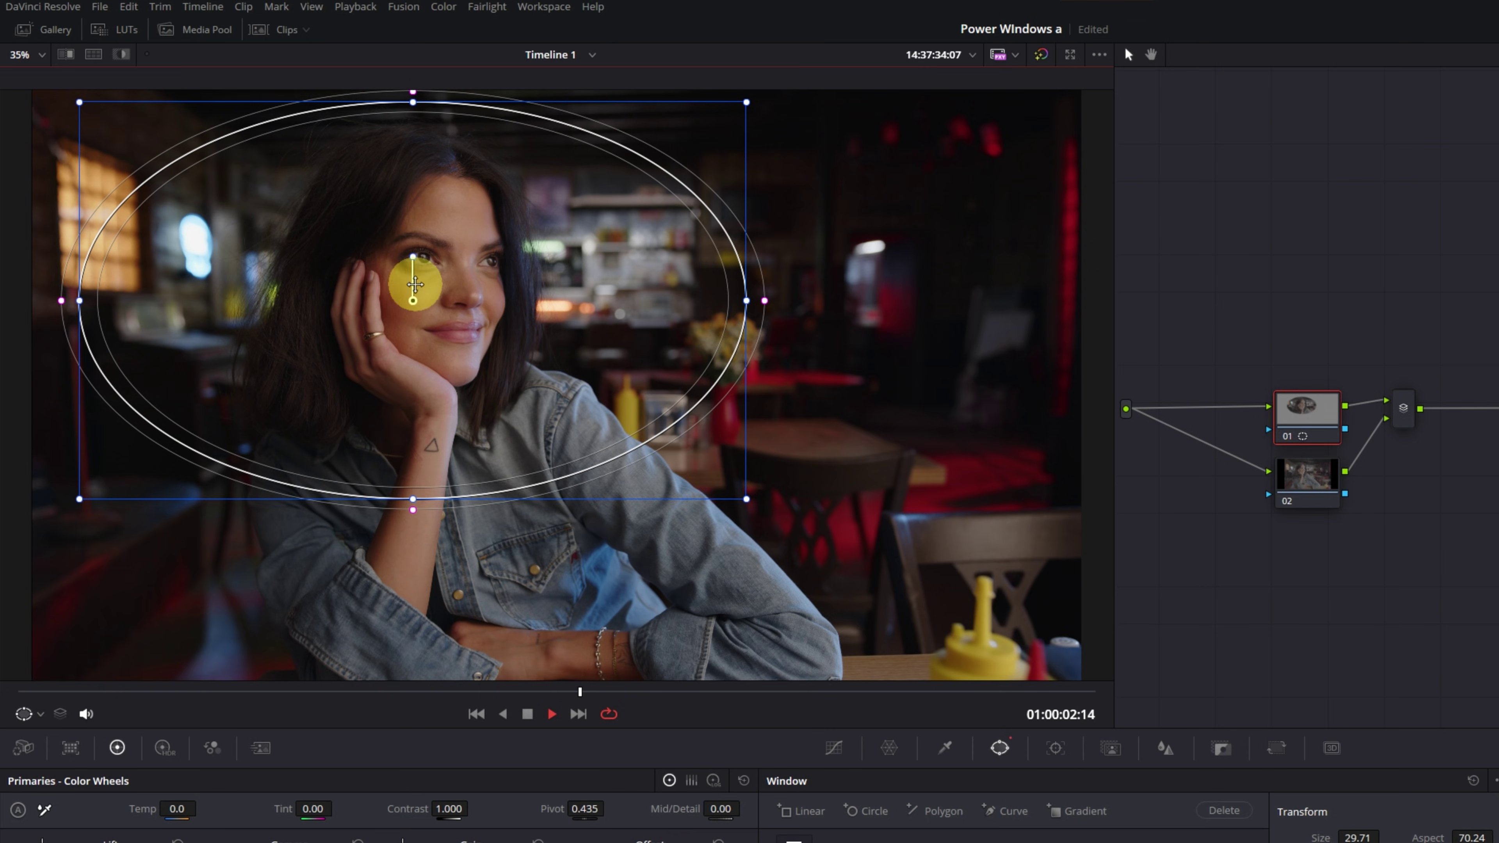
pyautogui.moveTo(412, 263); pyautogui.dragTo(409, 305)
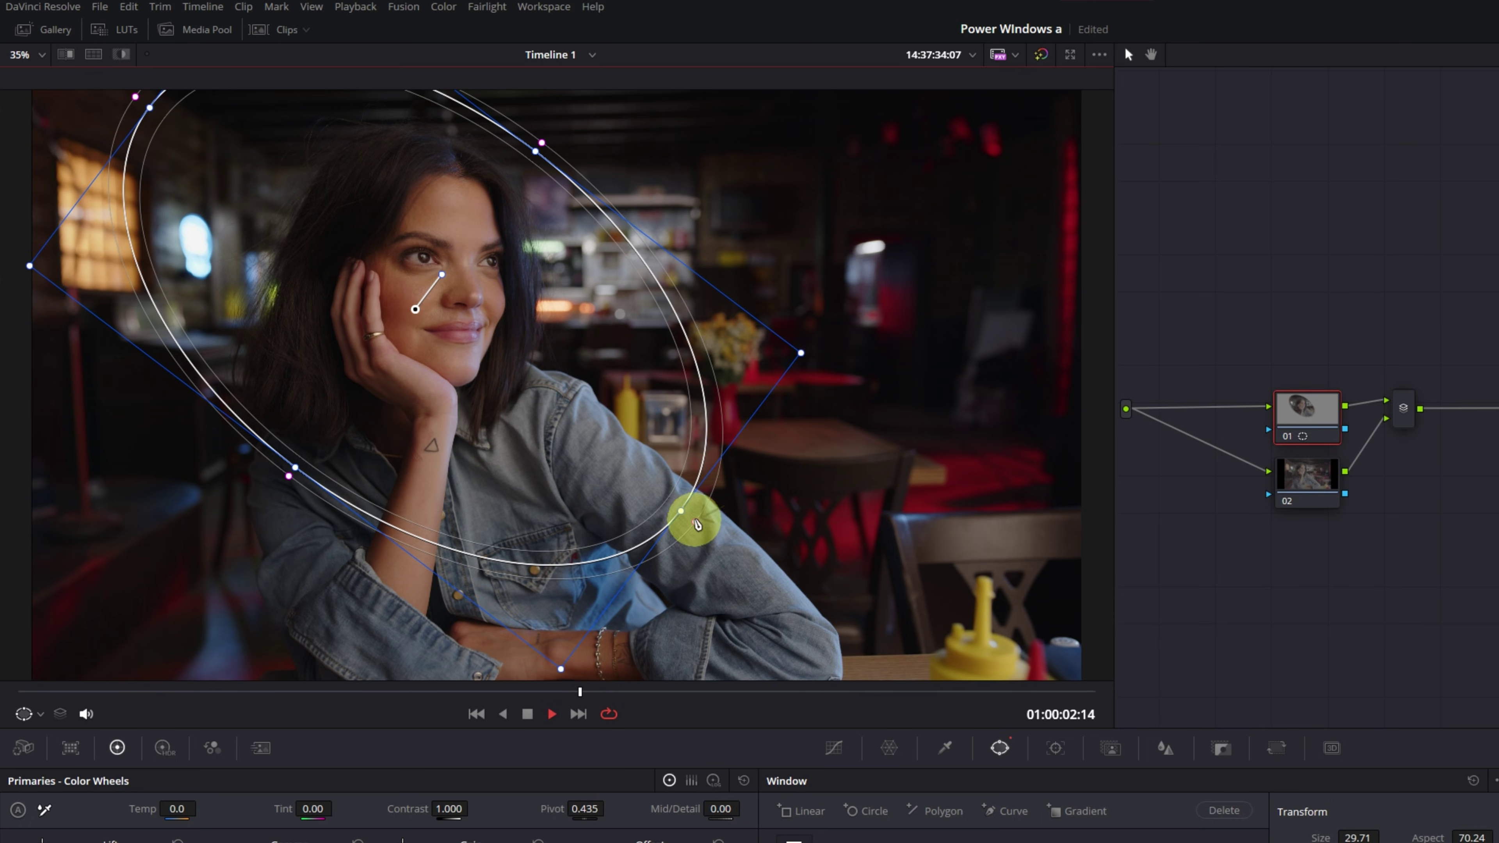
pyautogui.moveTo(697, 525); pyautogui.dragTo(863, 614)
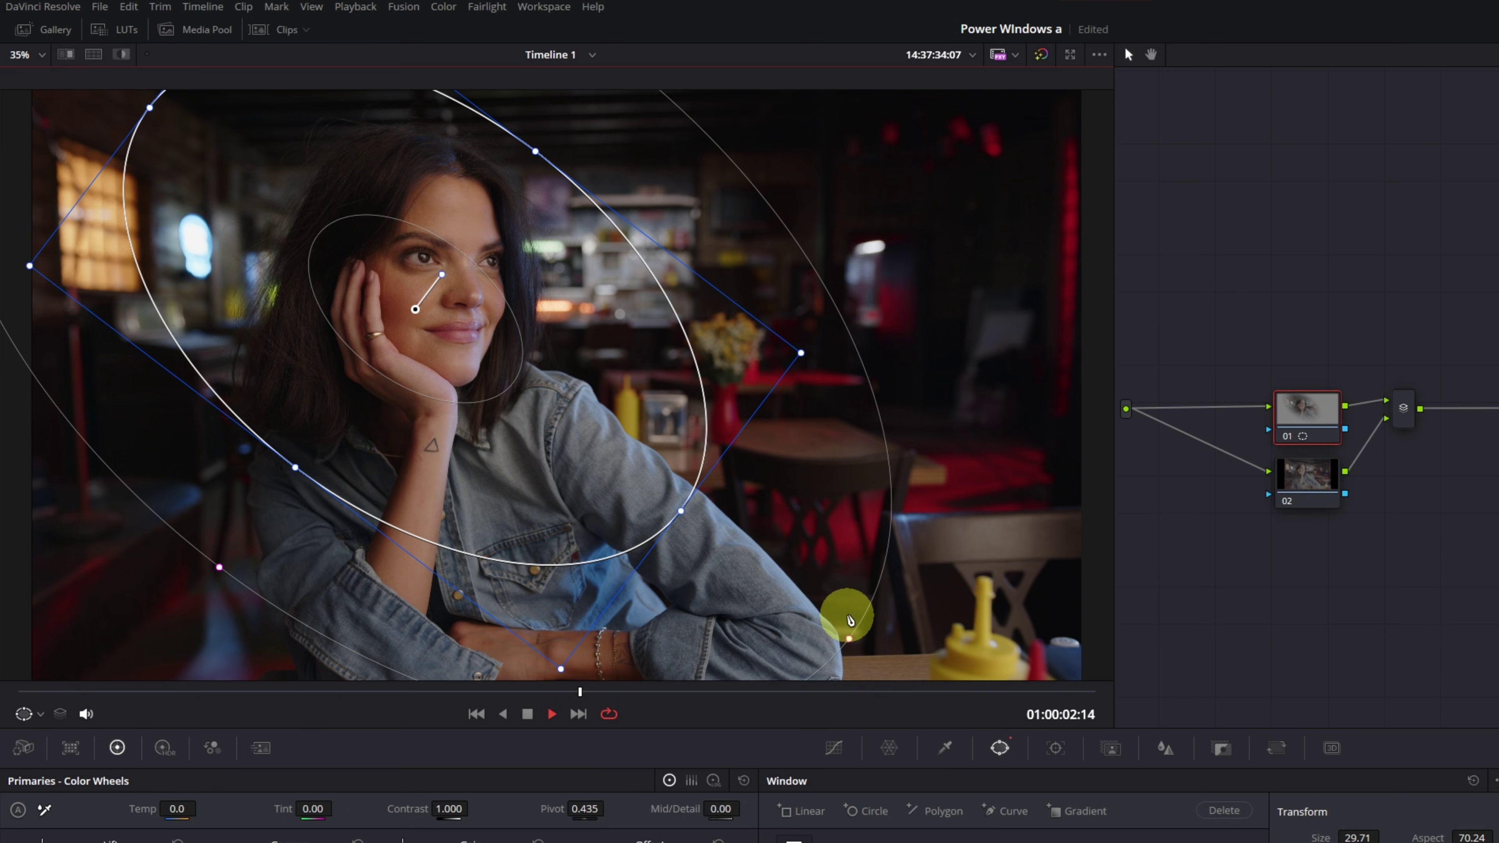
pyautogui.click(119, 55)
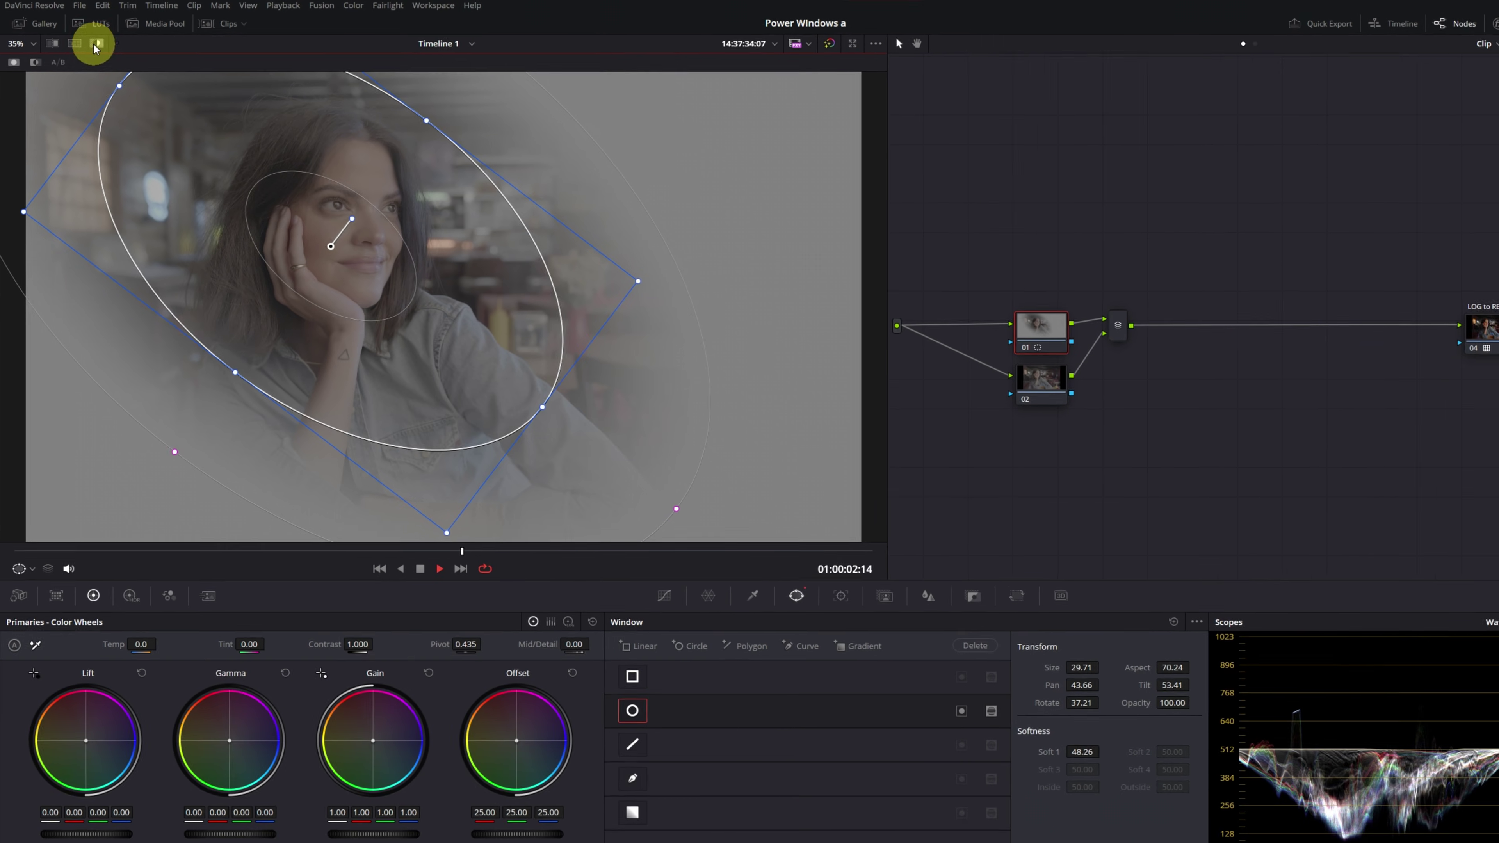
pyautogui.click(116, 54)
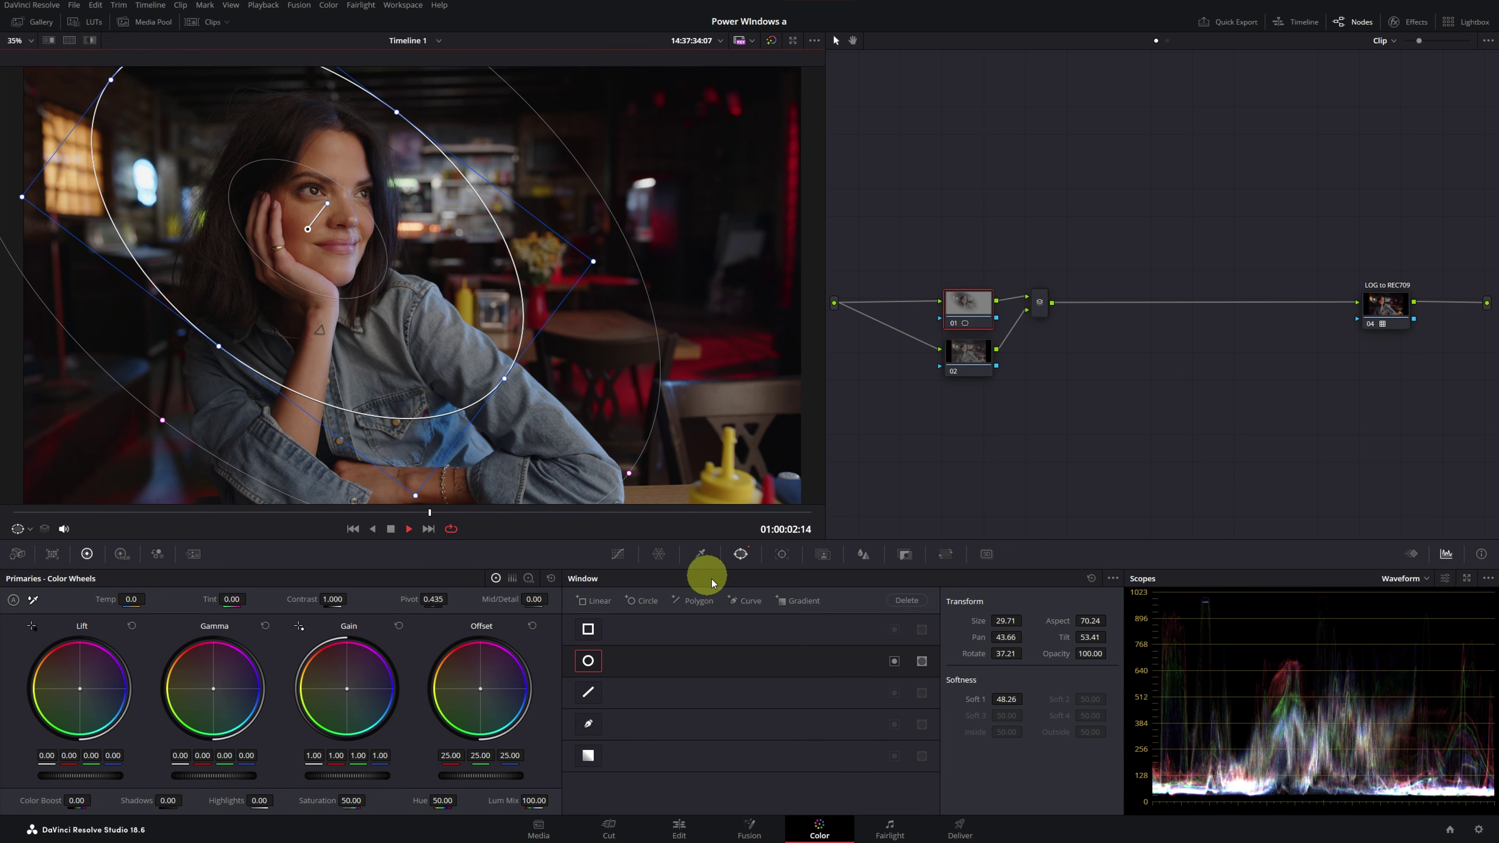
# Activate node 01's circle window, lower its Gamma to -0.04, then select node 02
pyautogui.click(895, 662)
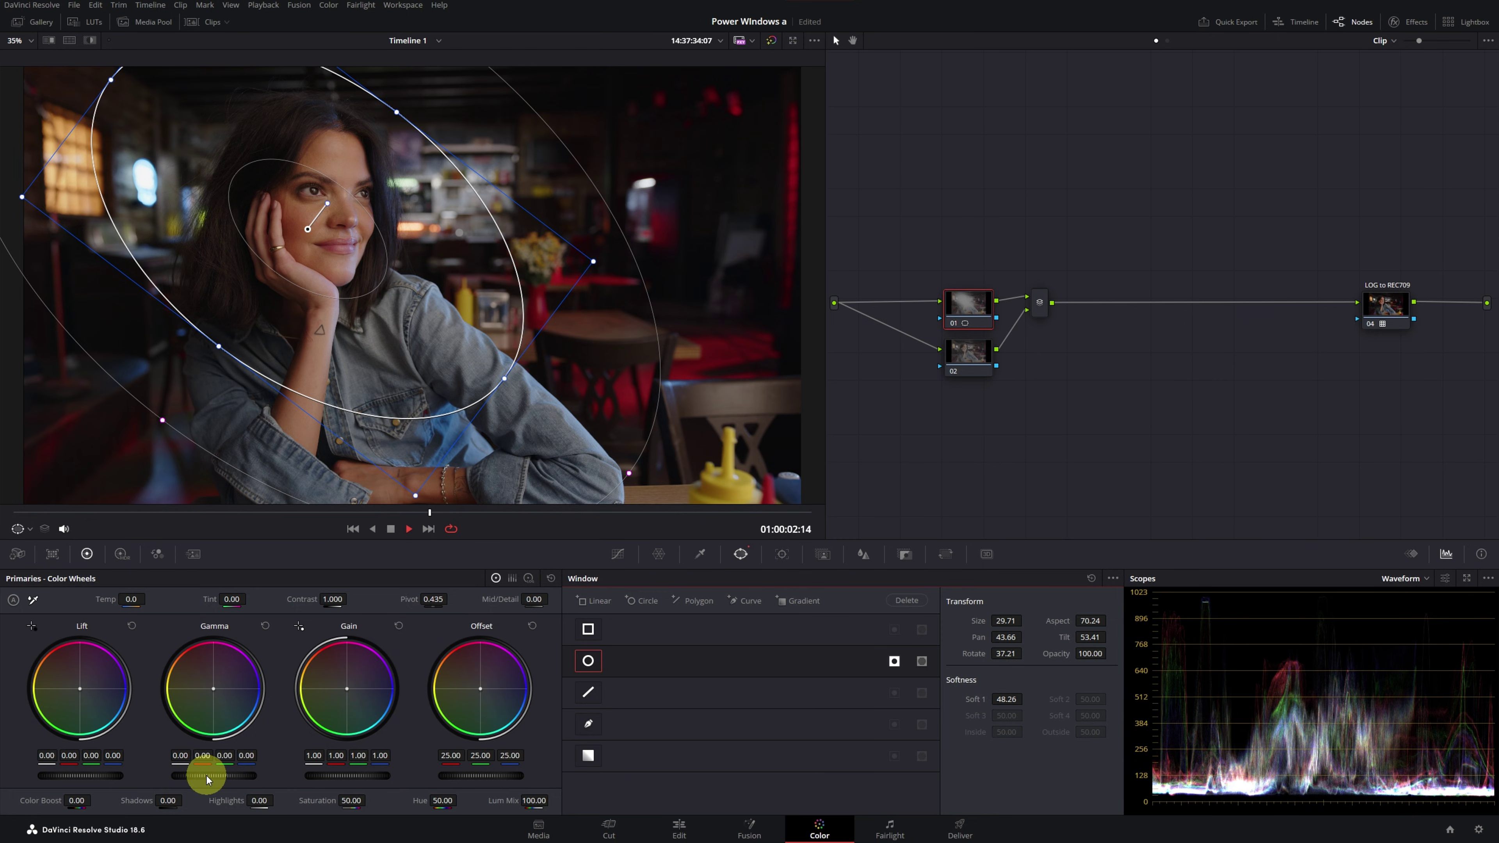
pyautogui.moveTo(206, 776); pyautogui.dragTo(210, 777)
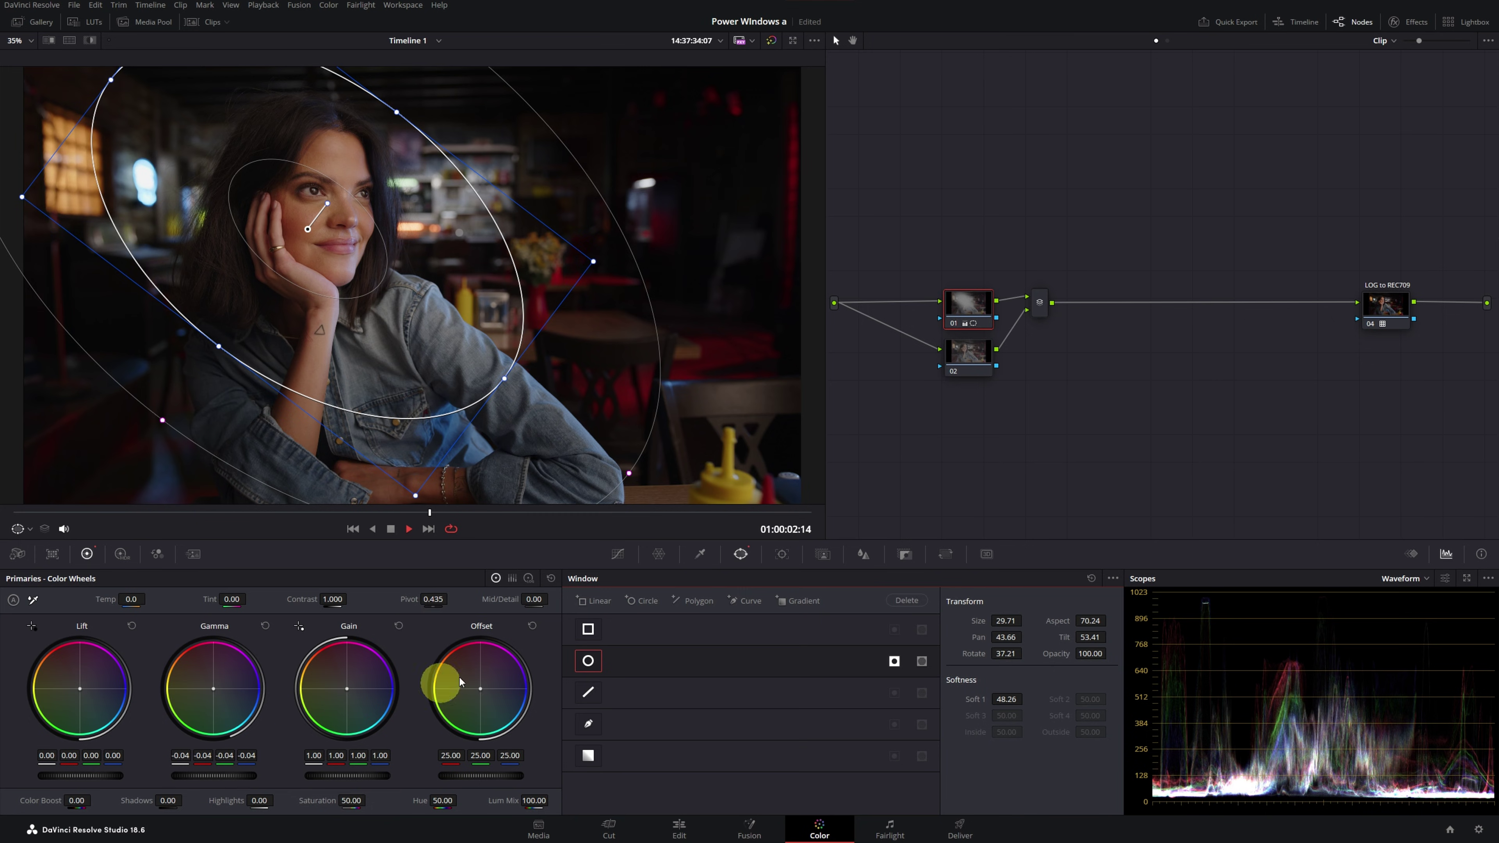
pyautogui.click(972, 356)
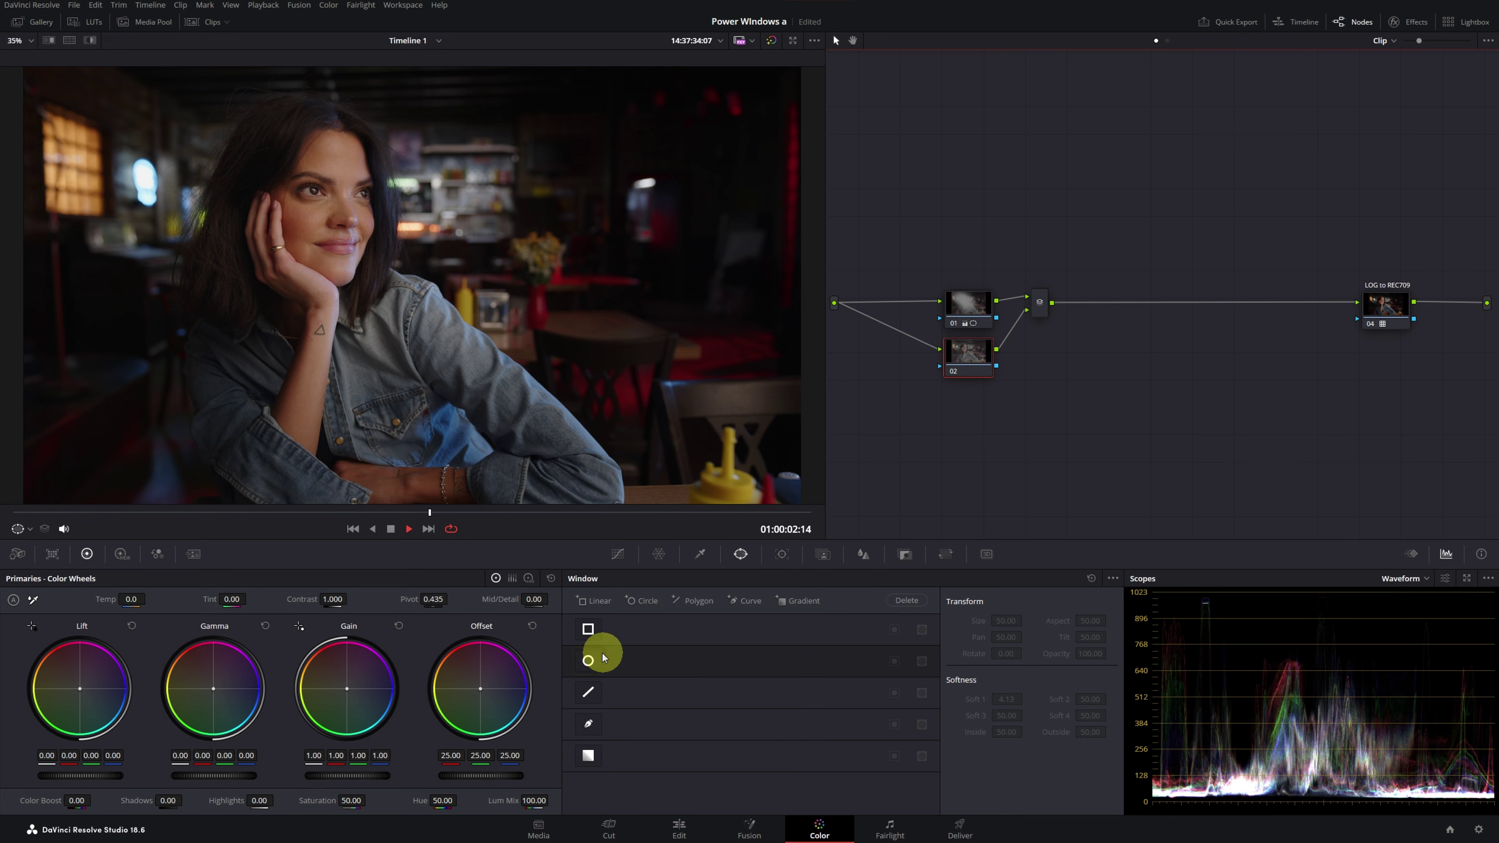
# Add a circle window to node 02 and shrink it into an upright oval over the face
pyautogui.click(589, 660)
pyautogui.moveTo(414, 286); pyautogui.dragTo(330, 221)
pyautogui.moveTo(440, 223); pyautogui.dragTo(397, 224)
pyautogui.moveTo(396, 338); pyautogui.dragTo(359, 285)
pyautogui.moveTo(324, 211); pyautogui.dragTo(391, 207)
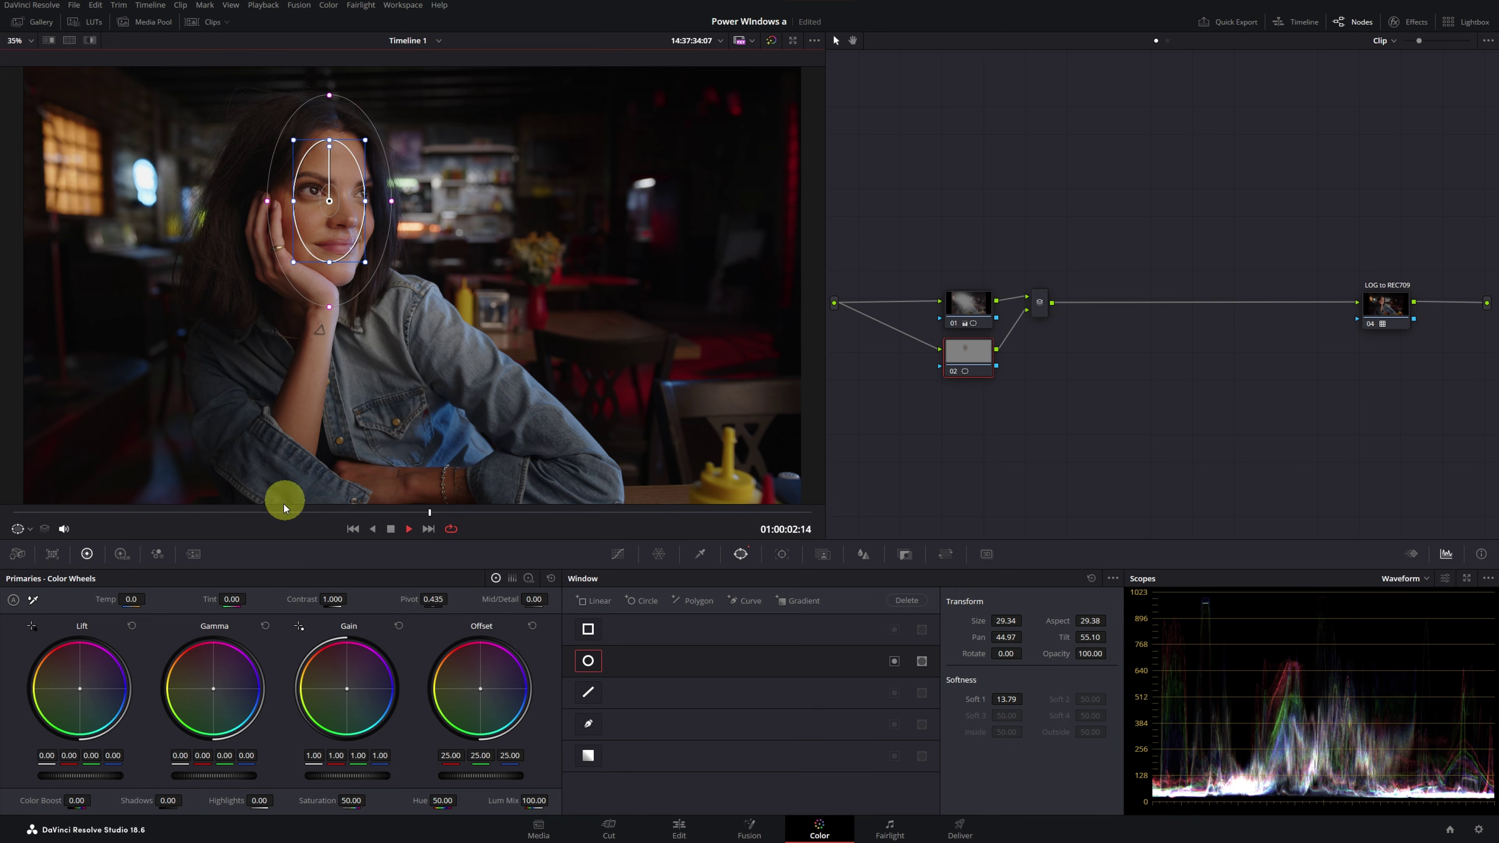
# Raise the face's Gamma slightly, lower Lift, and set Mid/Detail to -20
pyautogui.moveTo(217, 774); pyautogui.dragTo(201, 778)
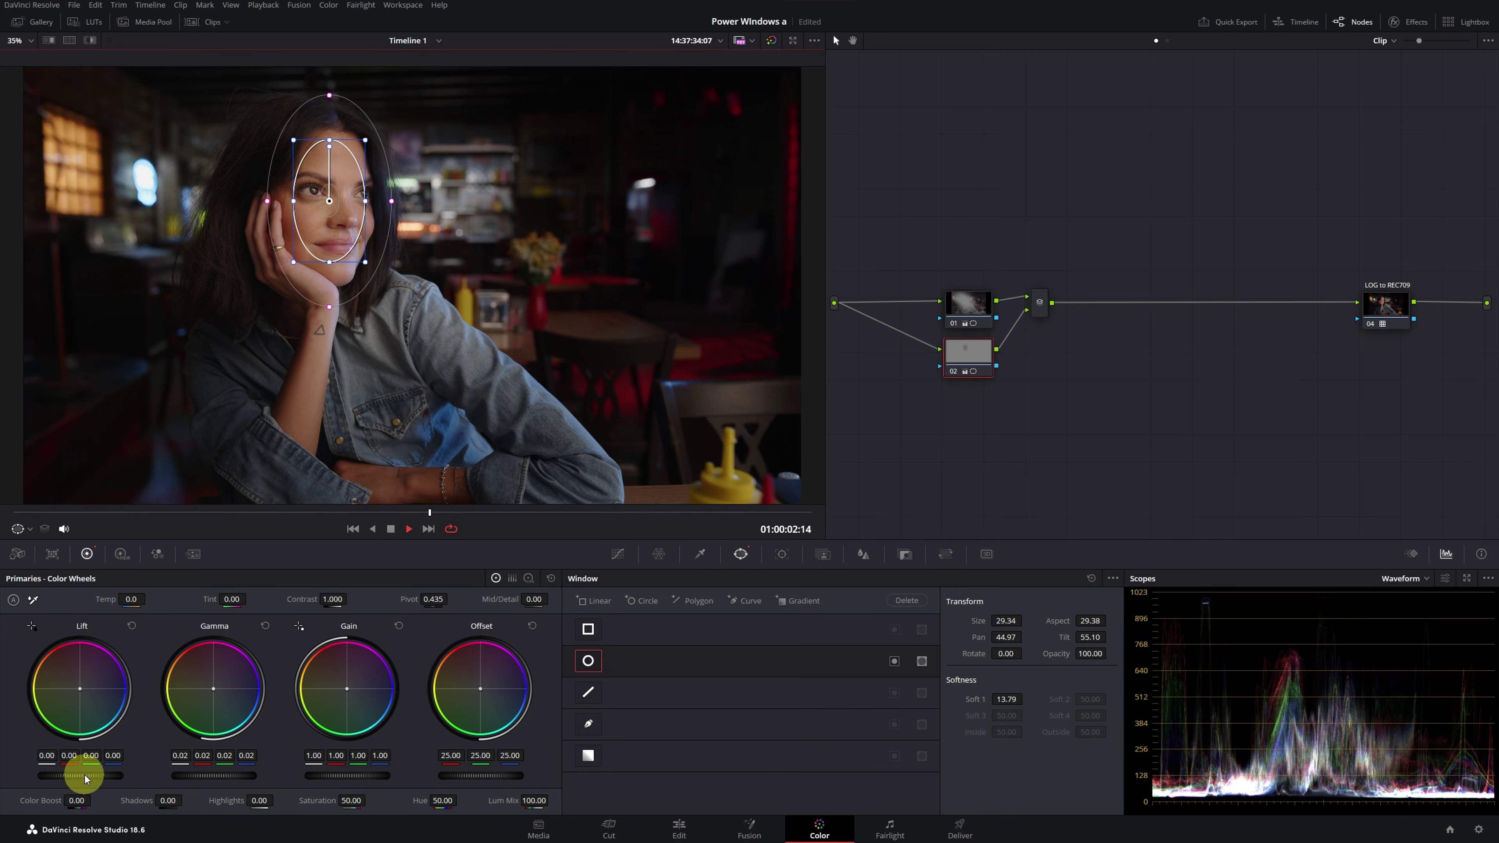
pyautogui.moveTo(86, 779); pyautogui.dragTo(70, 780)
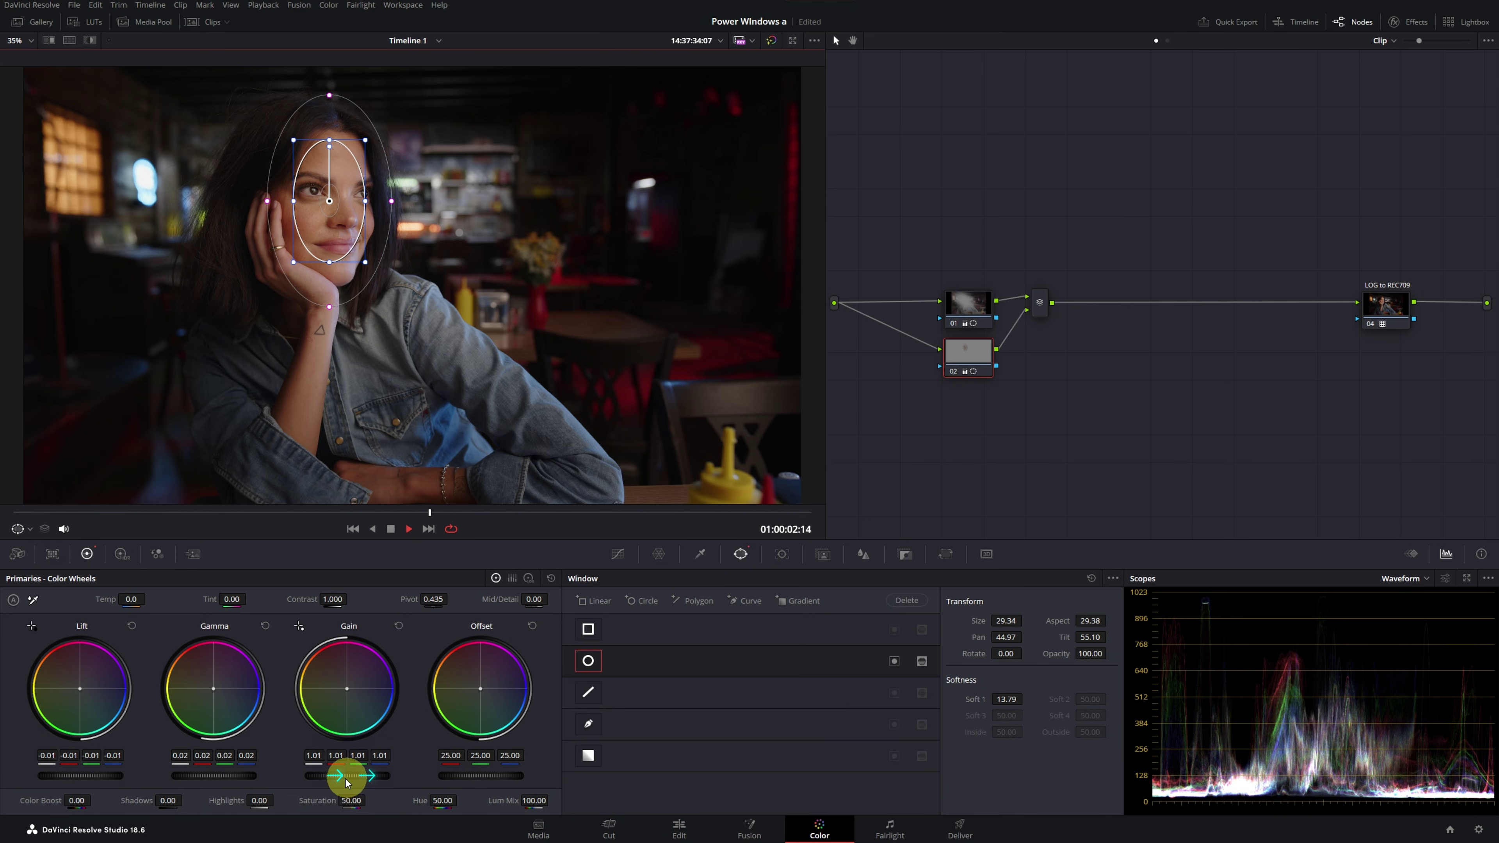
pyautogui.click(468, 659)
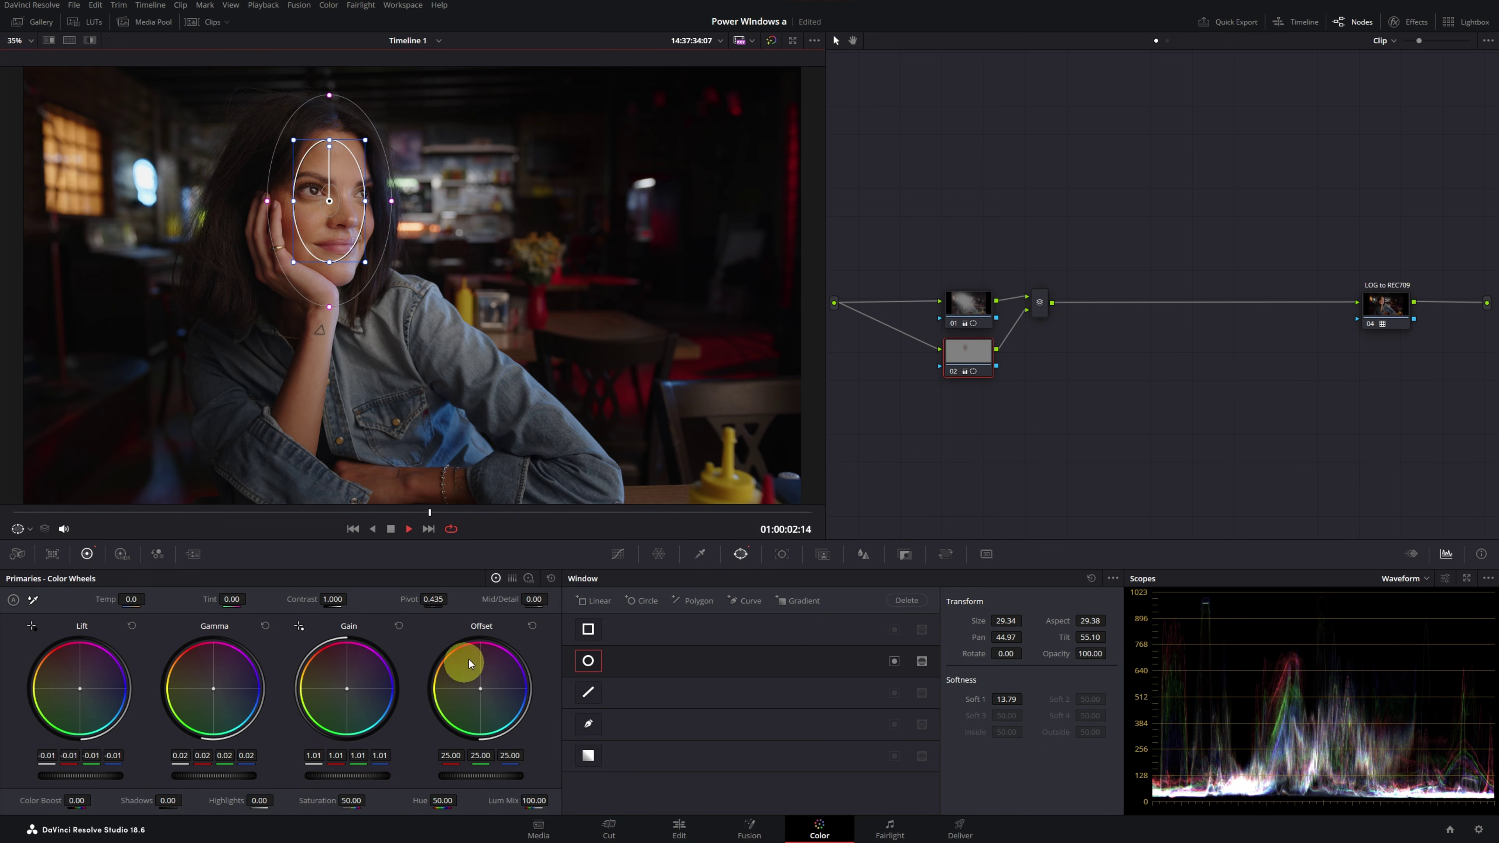
pyautogui.click(534, 599)
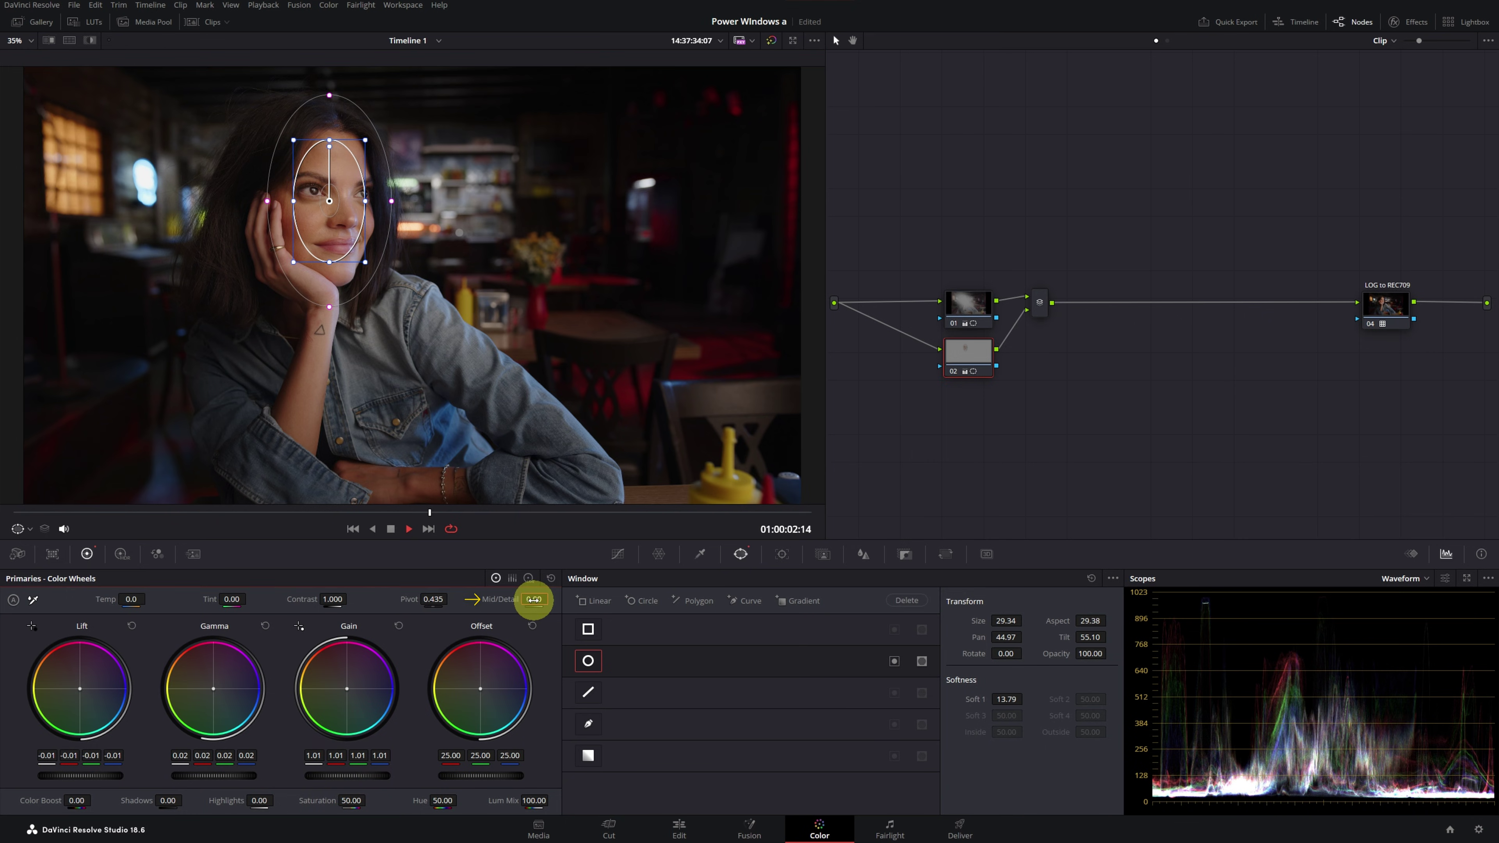
pyautogui.write('-20')
pyautogui.press('Return')
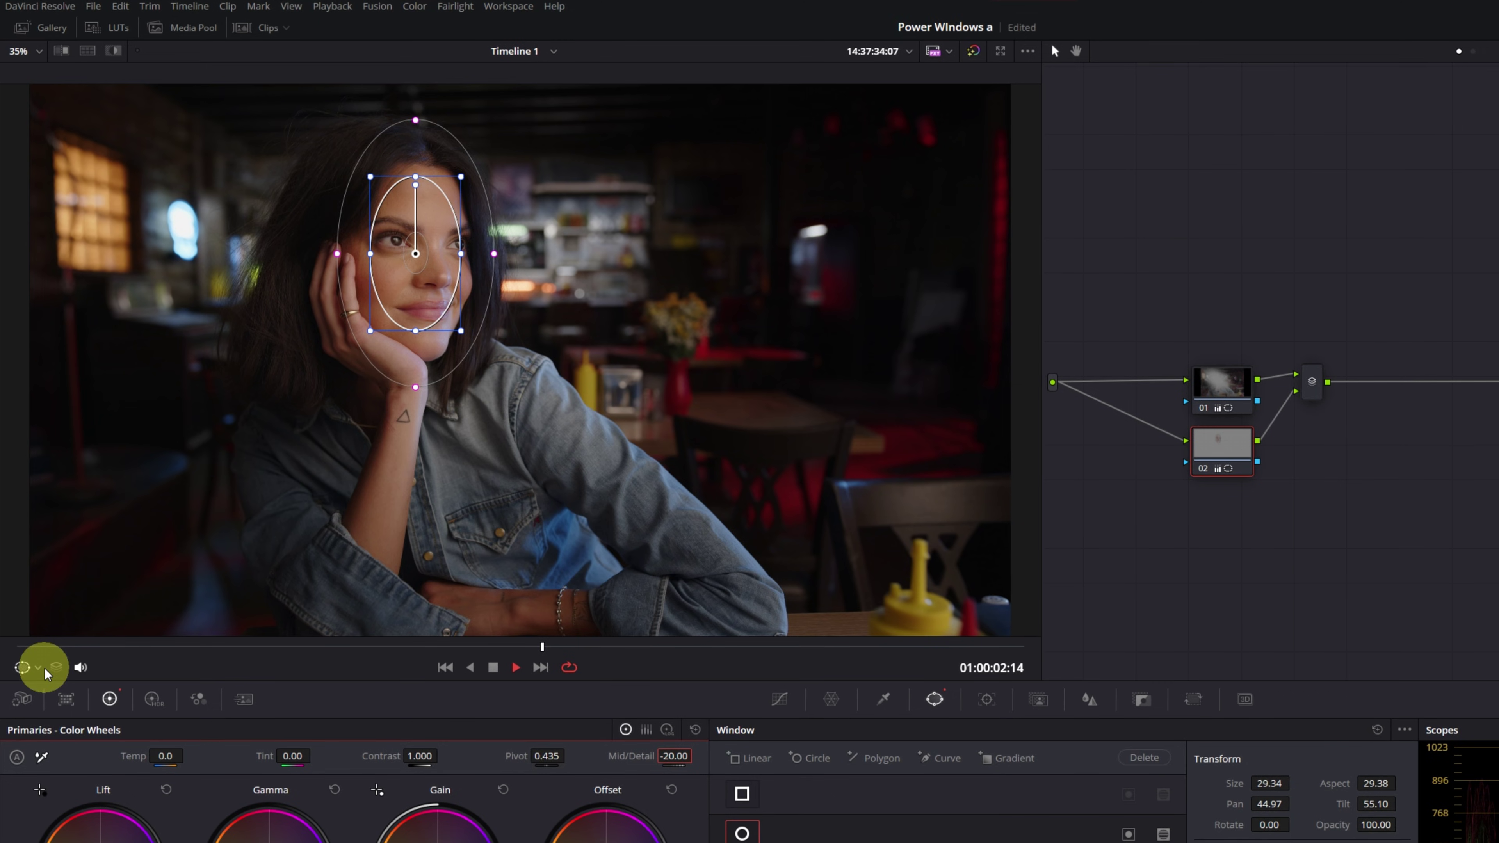
# Turn the viewer overlay off and compare the image with grades bypassed and node 01 disabled
pyautogui.click(39, 666)
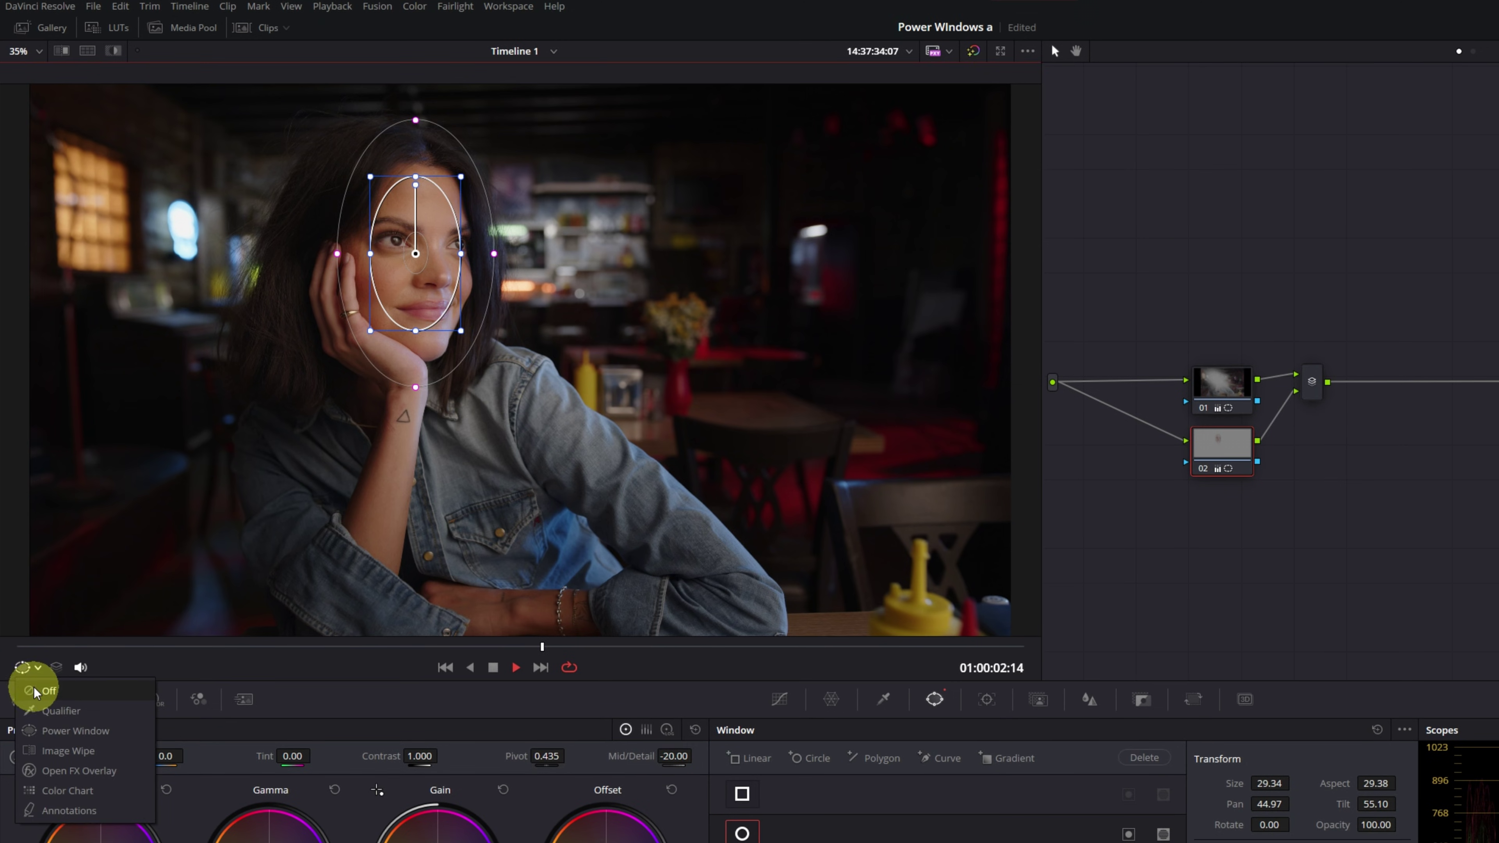
pyautogui.click(45, 690)
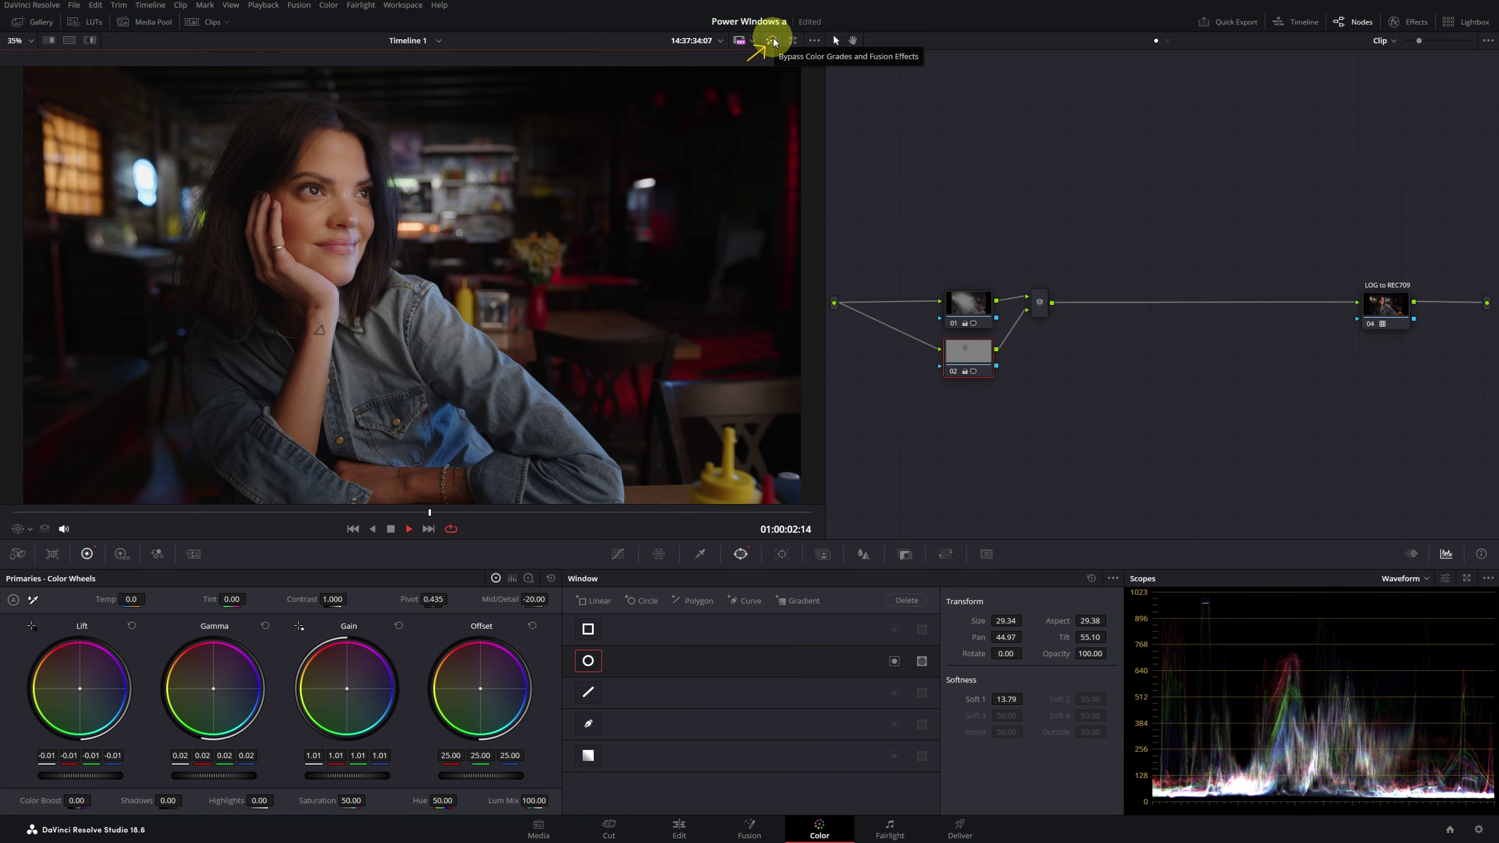
pyautogui.click(773, 39)
pyautogui.click(773, 39)
pyautogui.click(953, 323)
pyautogui.click(953, 323)
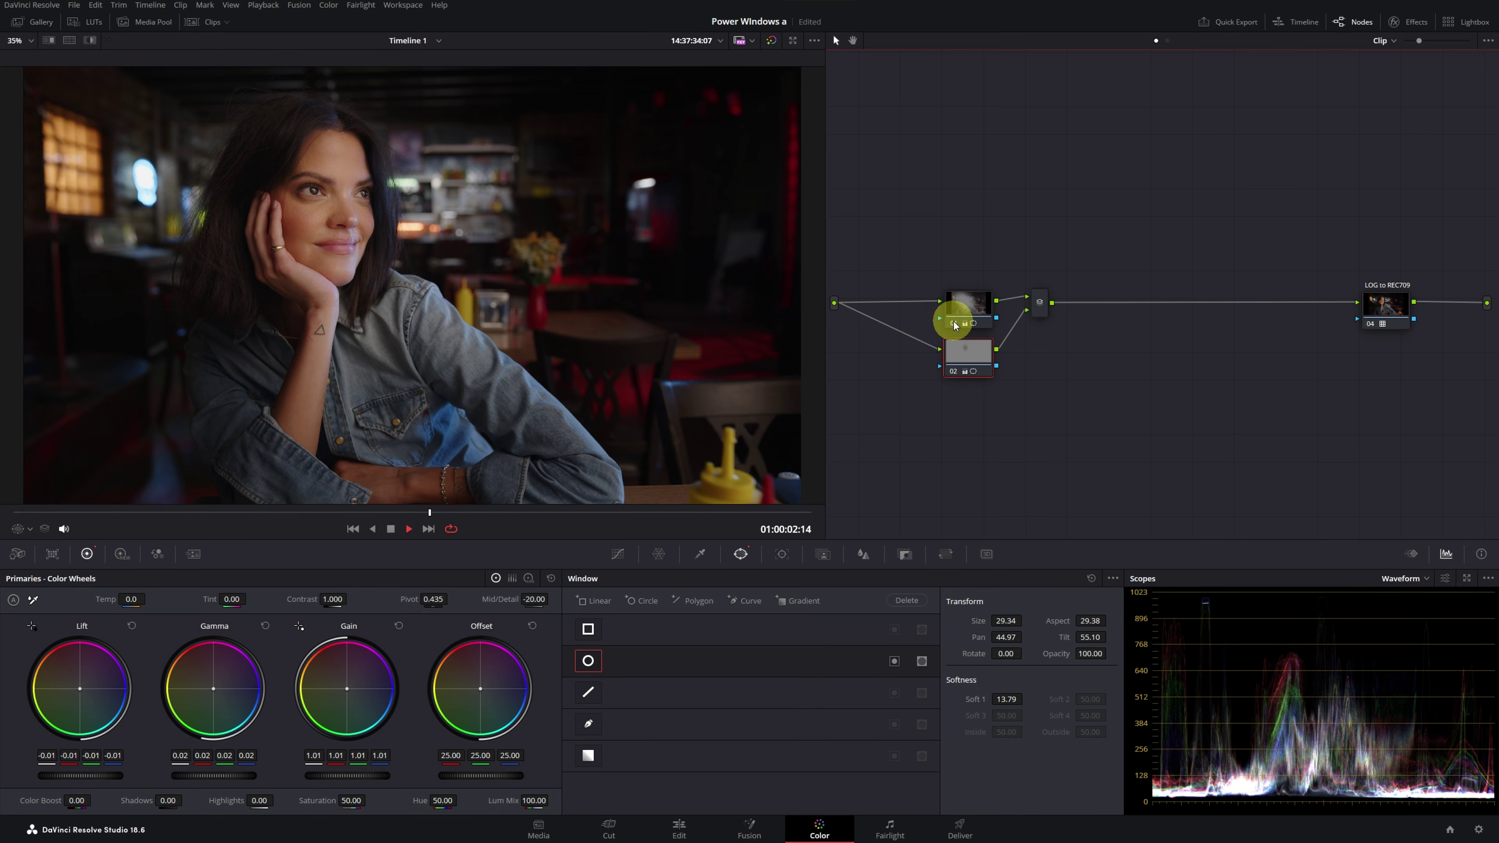
pyautogui.click(954, 372)
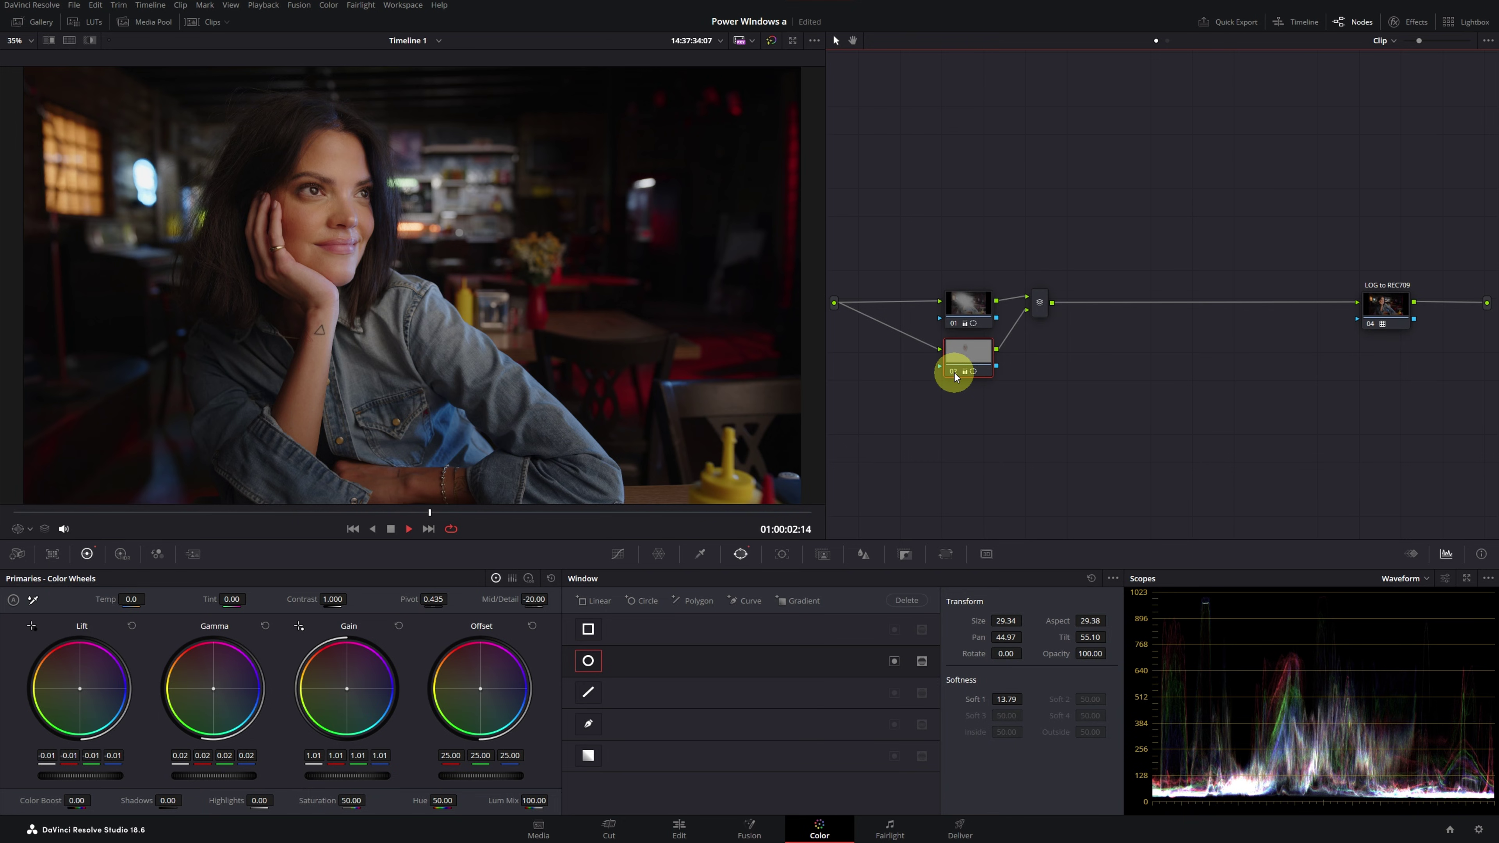
# Add parallel node 03 below node 02 with a Circle window, showing Power Window overlays
pyautogui.rightClick(954, 373)
pyautogui.moveTo(1001, 425)
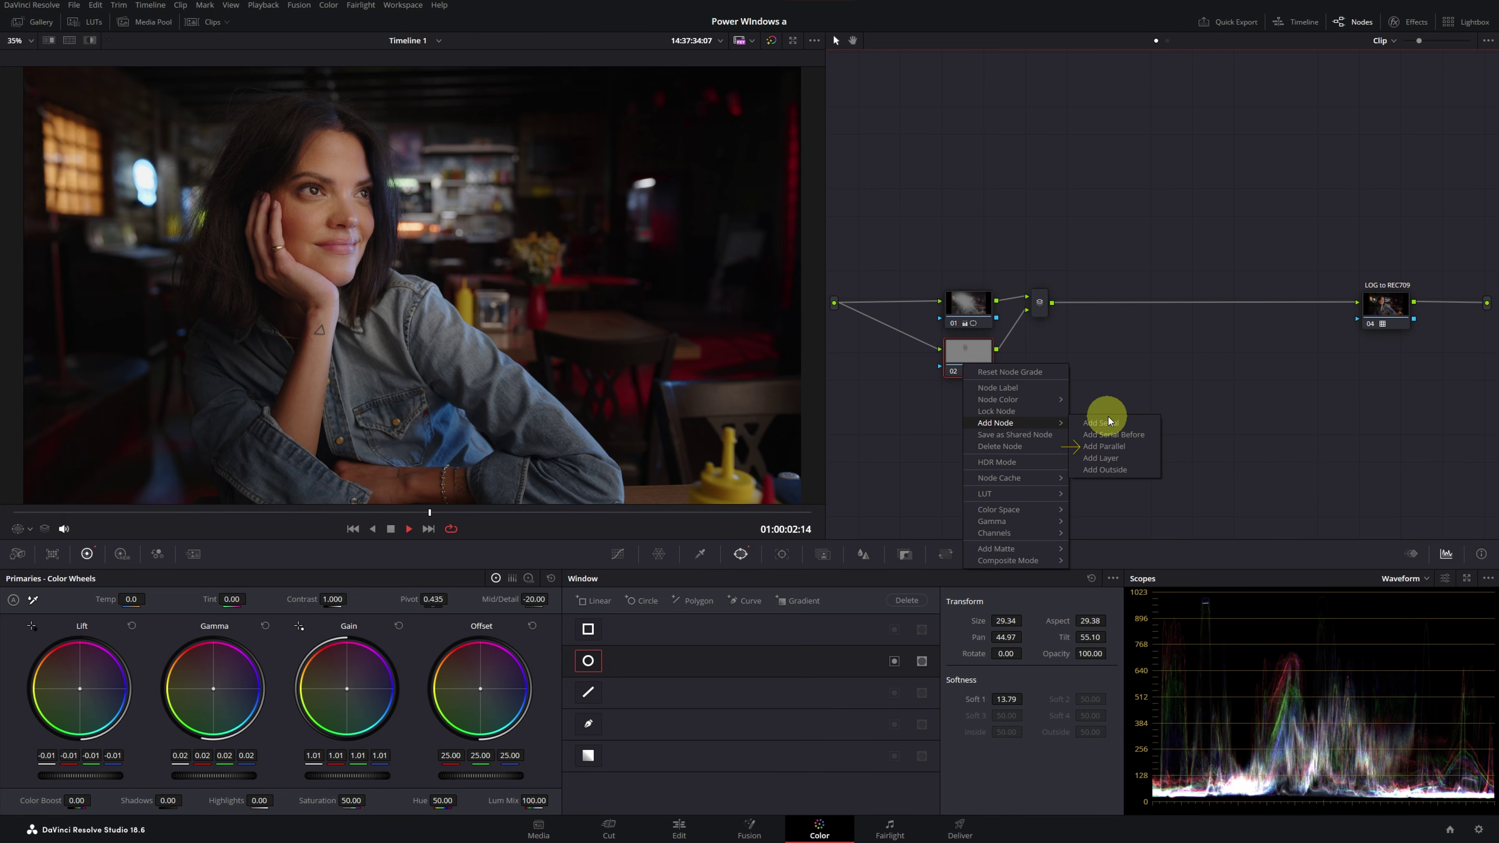
pyautogui.click(1111, 447)
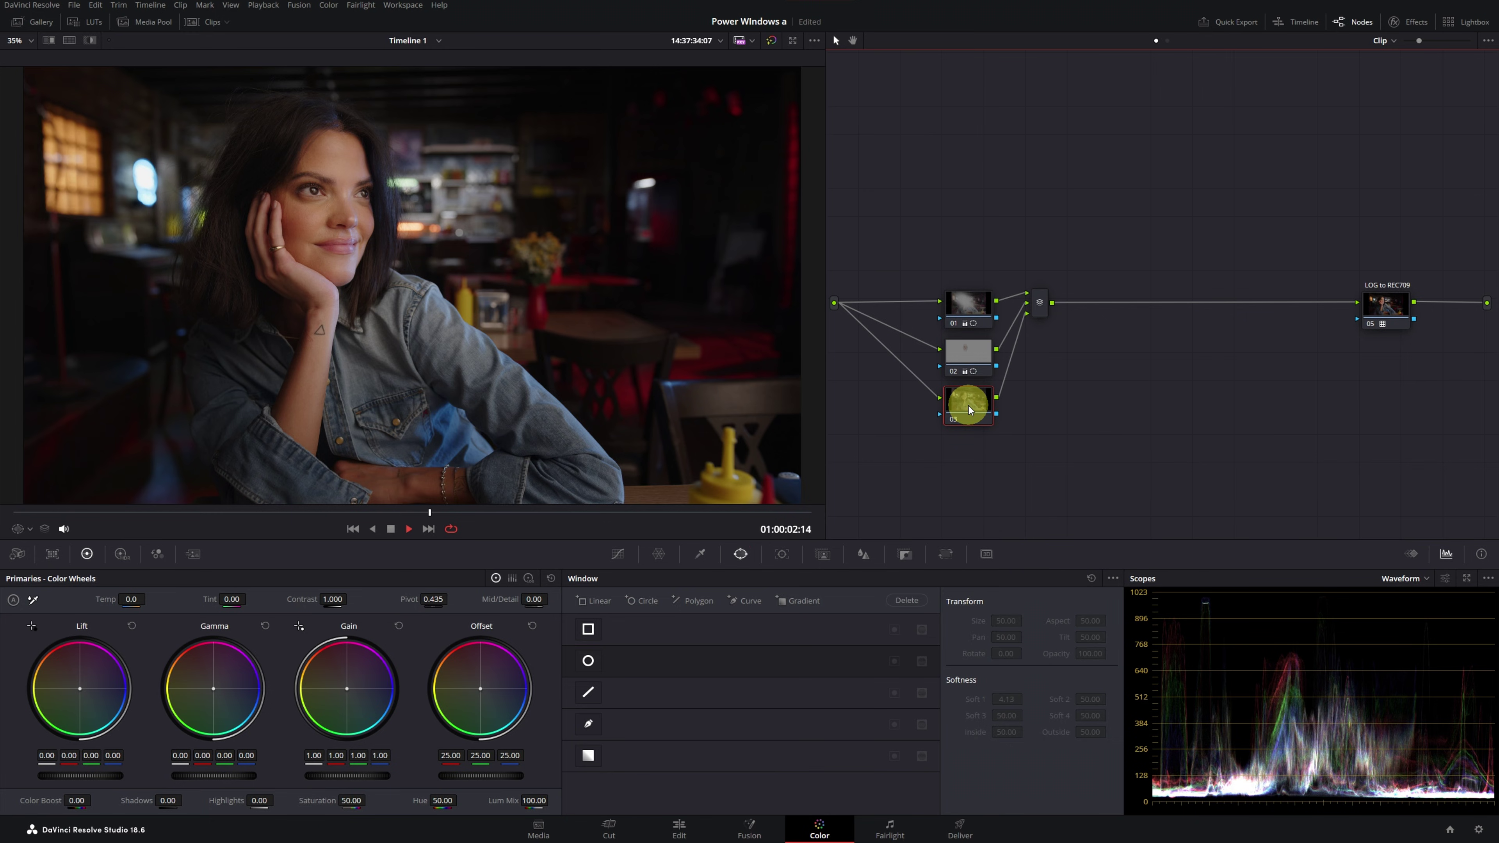
pyautogui.click(598, 660)
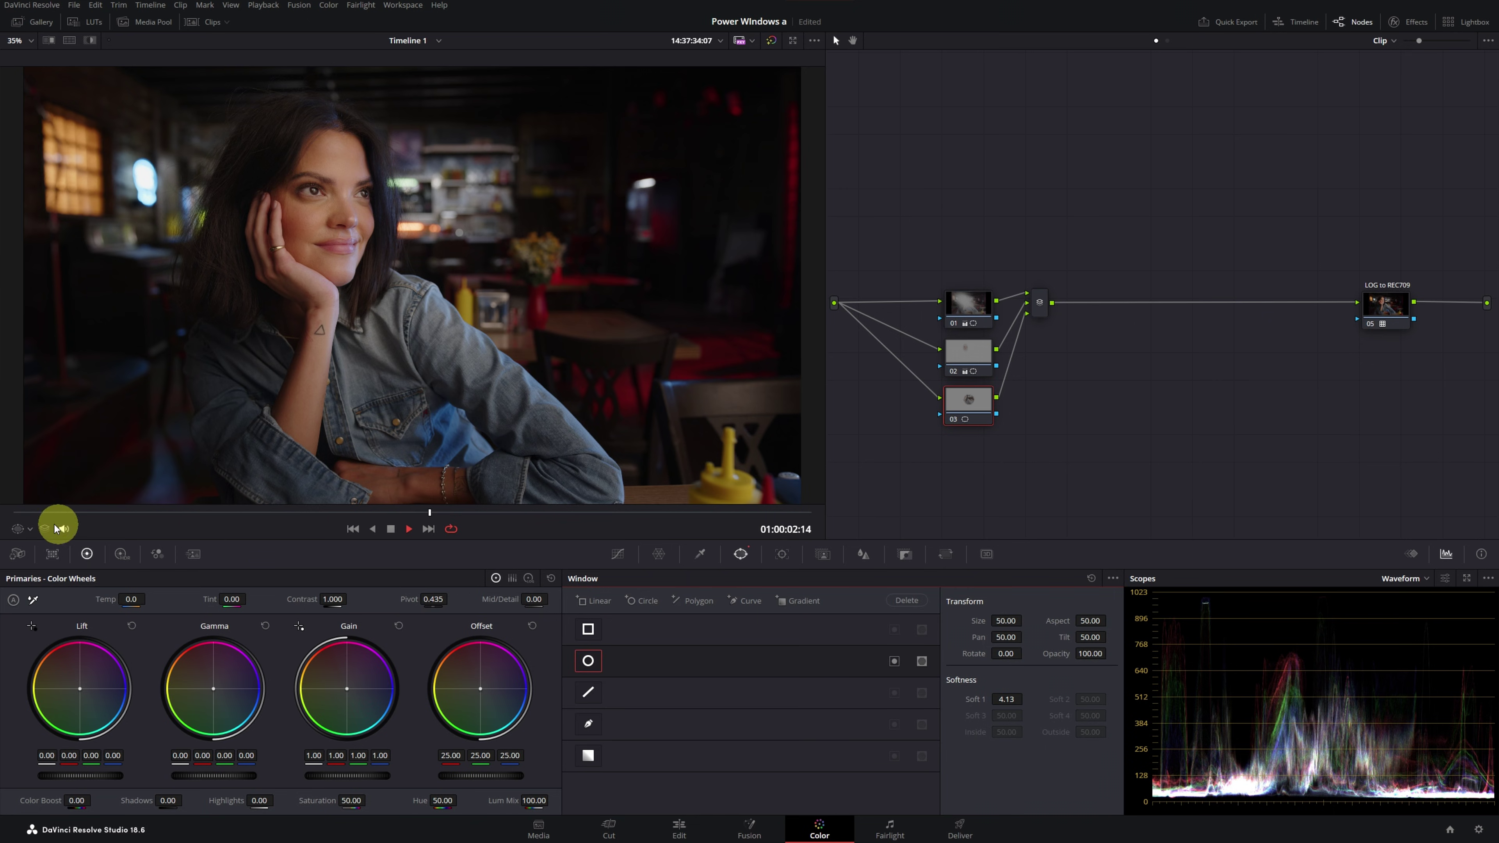
pyautogui.click(27, 527)
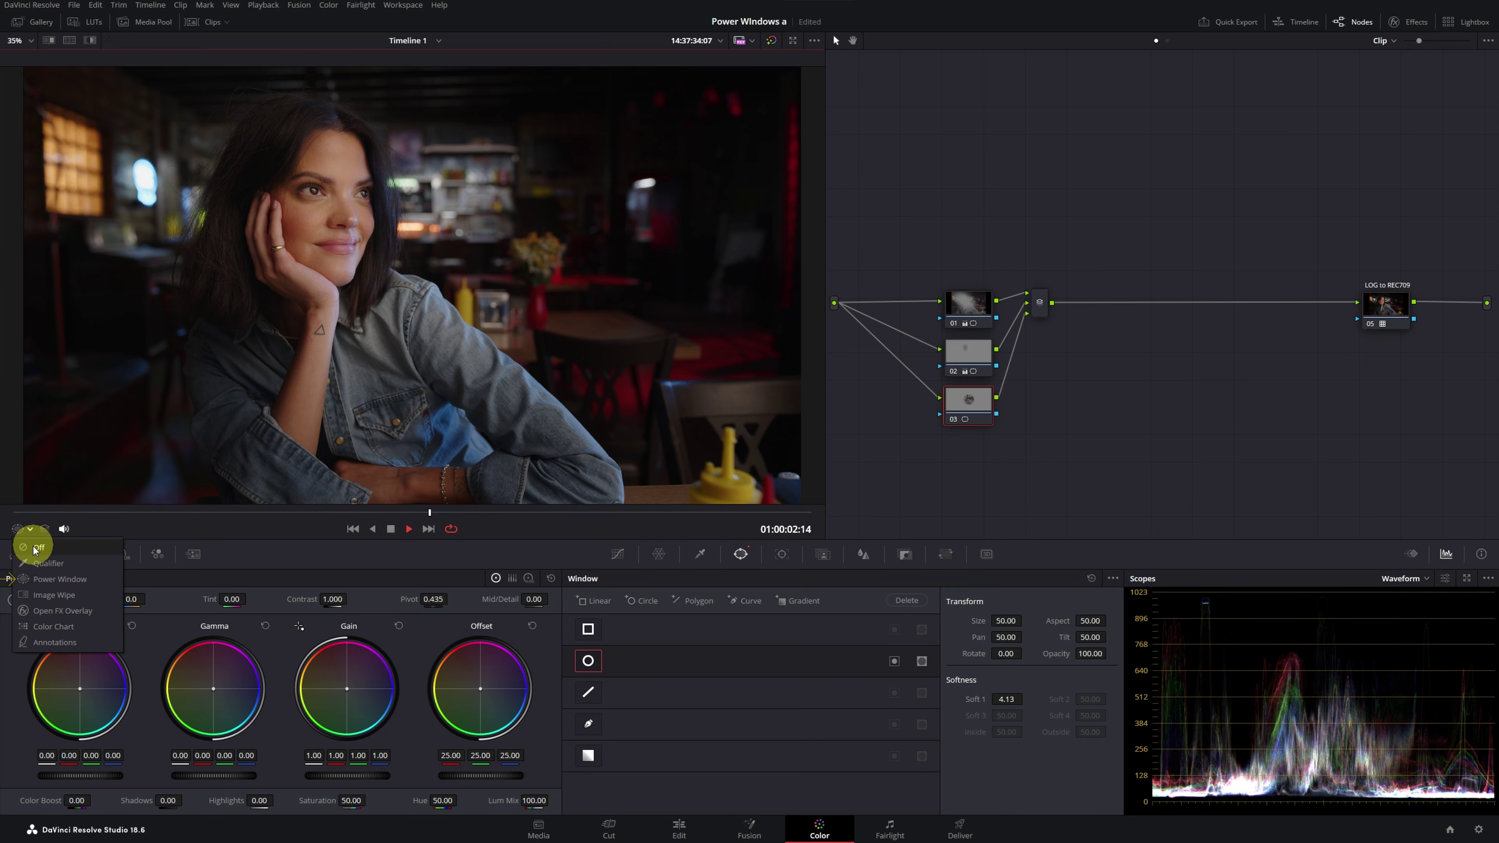
pyautogui.click(43, 577)
# Fit the circle tightly around the left eye, size 24.17, softness 1.52, slightly rotated
pyautogui.moveTo(422, 244); pyautogui.dragTo(309, 180)
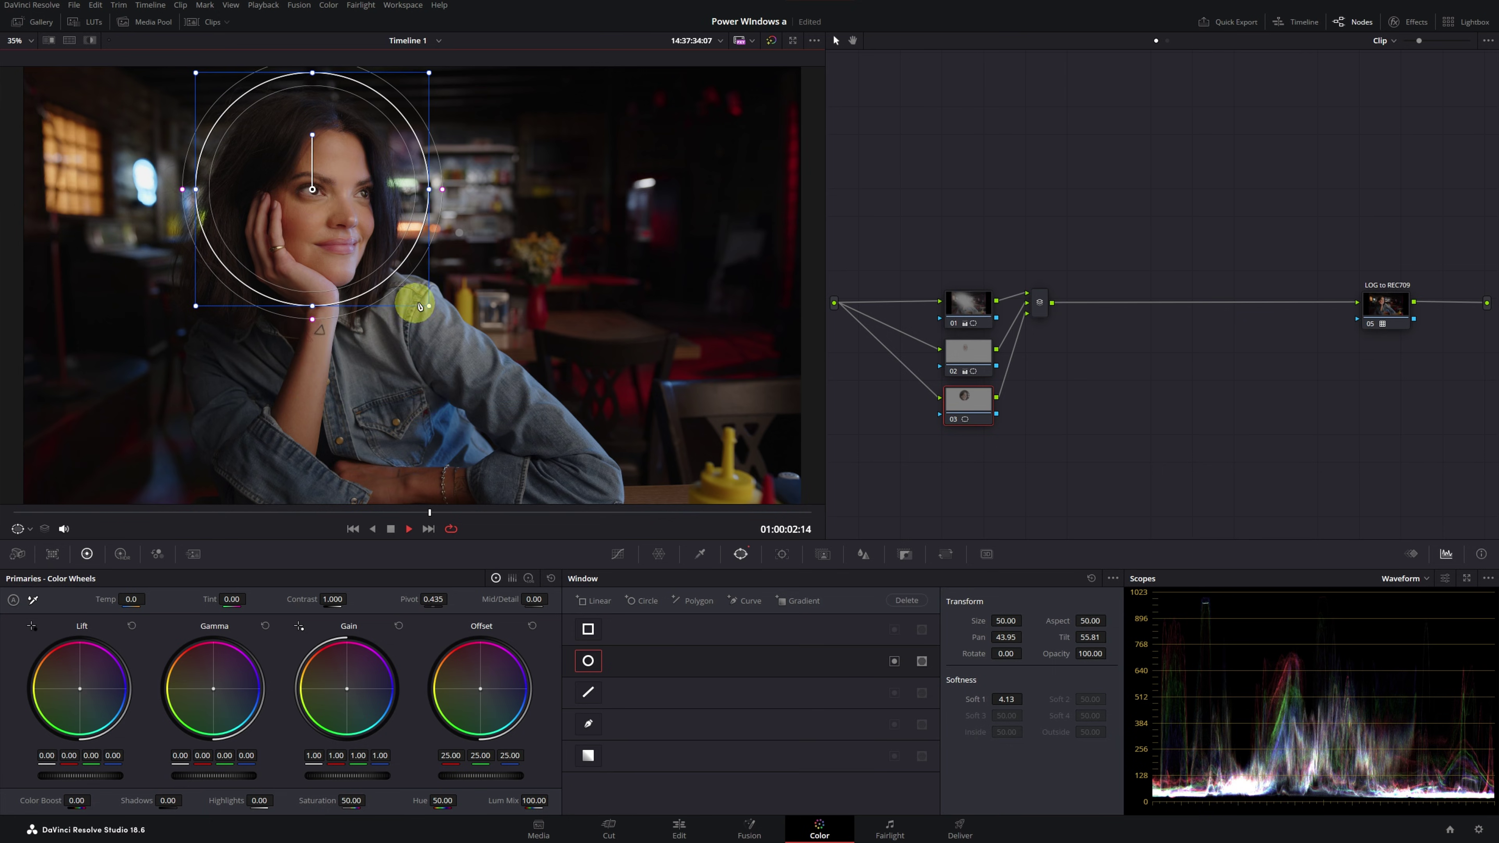
pyautogui.moveTo(387, 269); pyautogui.dragTo(308, 193)
pyautogui.scroll(5, 312, 189)
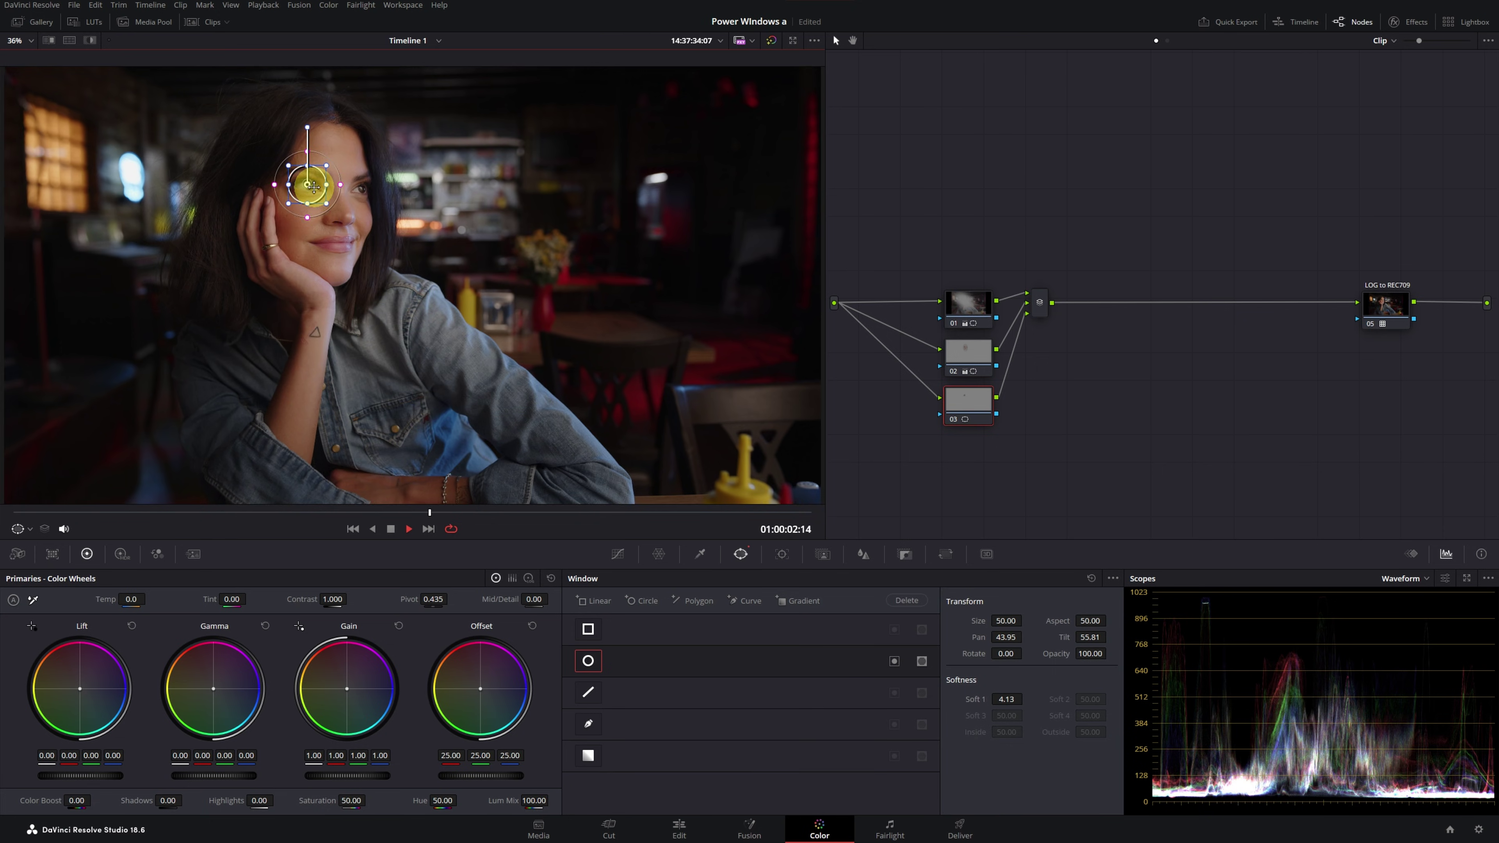
pyautogui.scroll(4, 264, 131)
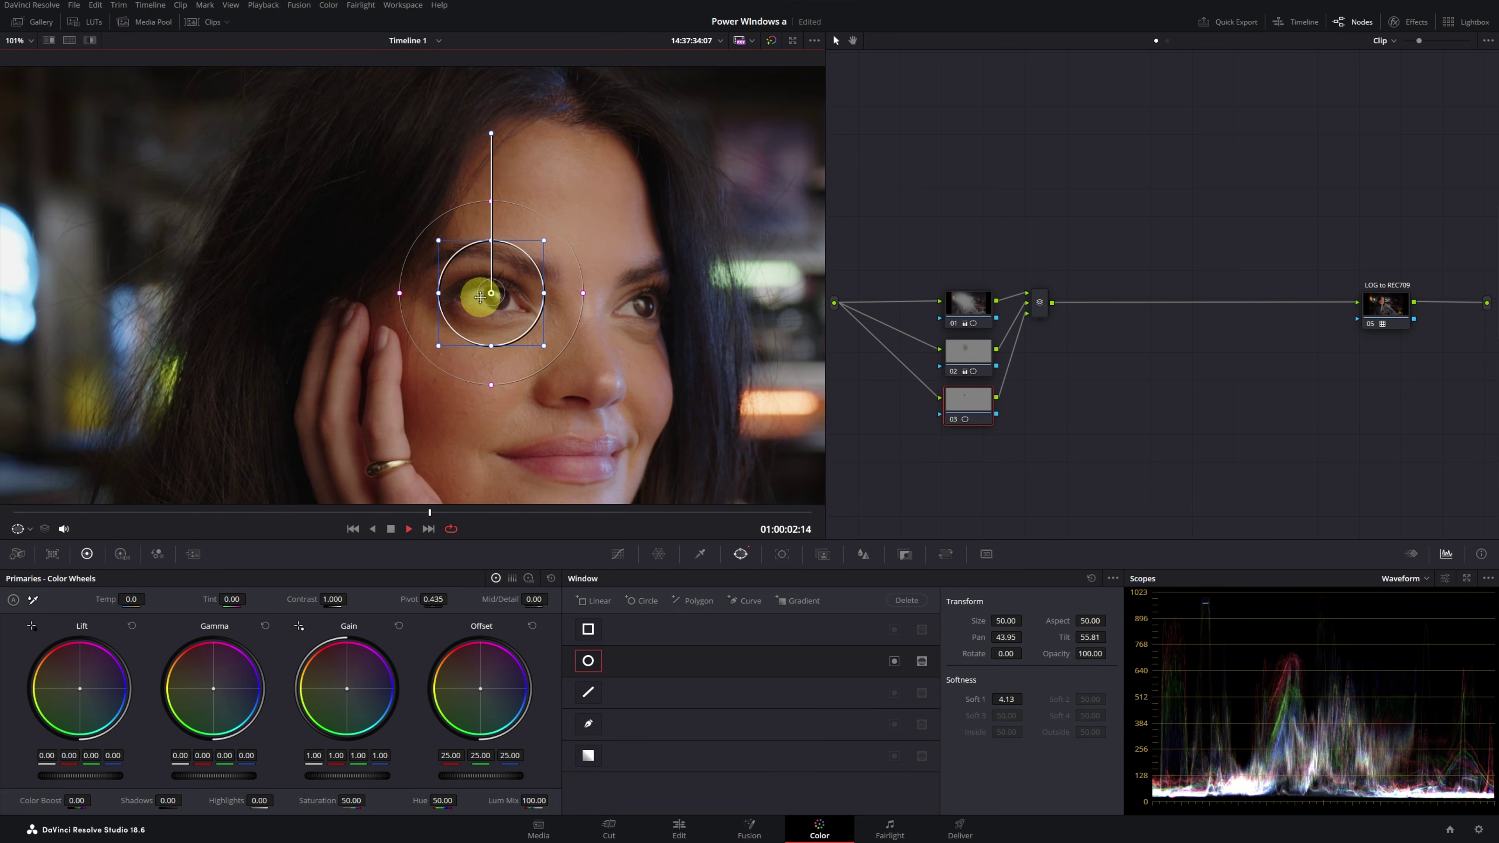
pyautogui.moveTo(434, 305)
pyautogui.mouseDown()
pyautogui.moveTo(409, 318)
pyautogui.moveTo(424, 329)
pyautogui.moveTo(418, 318)
pyautogui.moveTo(459, 311)
pyautogui.mouseUp()
pyautogui.moveTo(420, 233); pyautogui.dragTo(425, 236)
pyautogui.moveTo(420, 308); pyautogui.dragTo(420, 307)
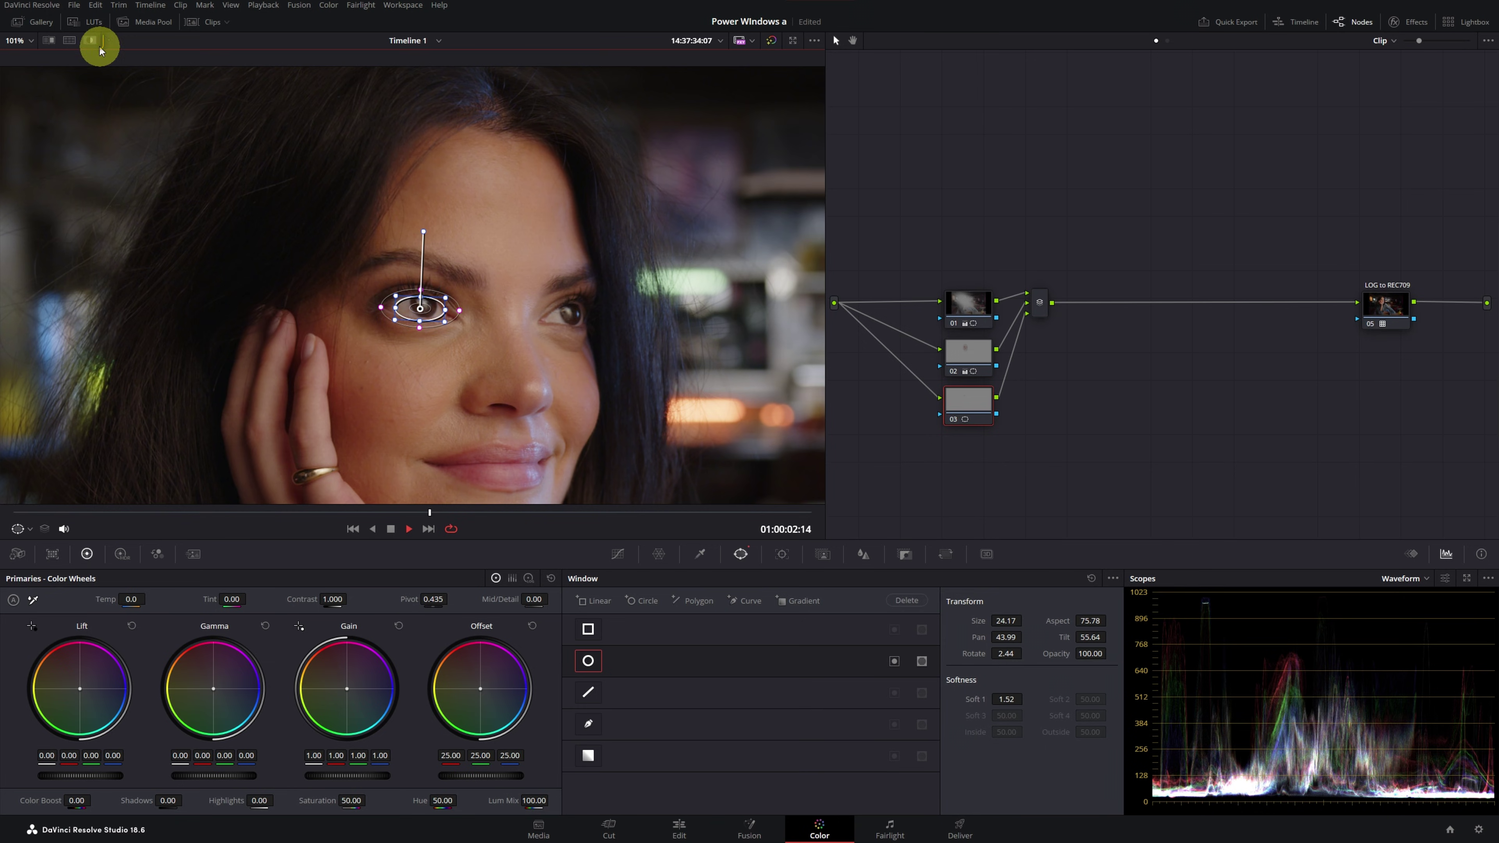
# Track node 03's eye window backward and forward through the clip while viewing its Highlight matte
pyautogui.click(89, 40)
pyautogui.moveTo(421, 308); pyautogui.dragTo(422, 305)
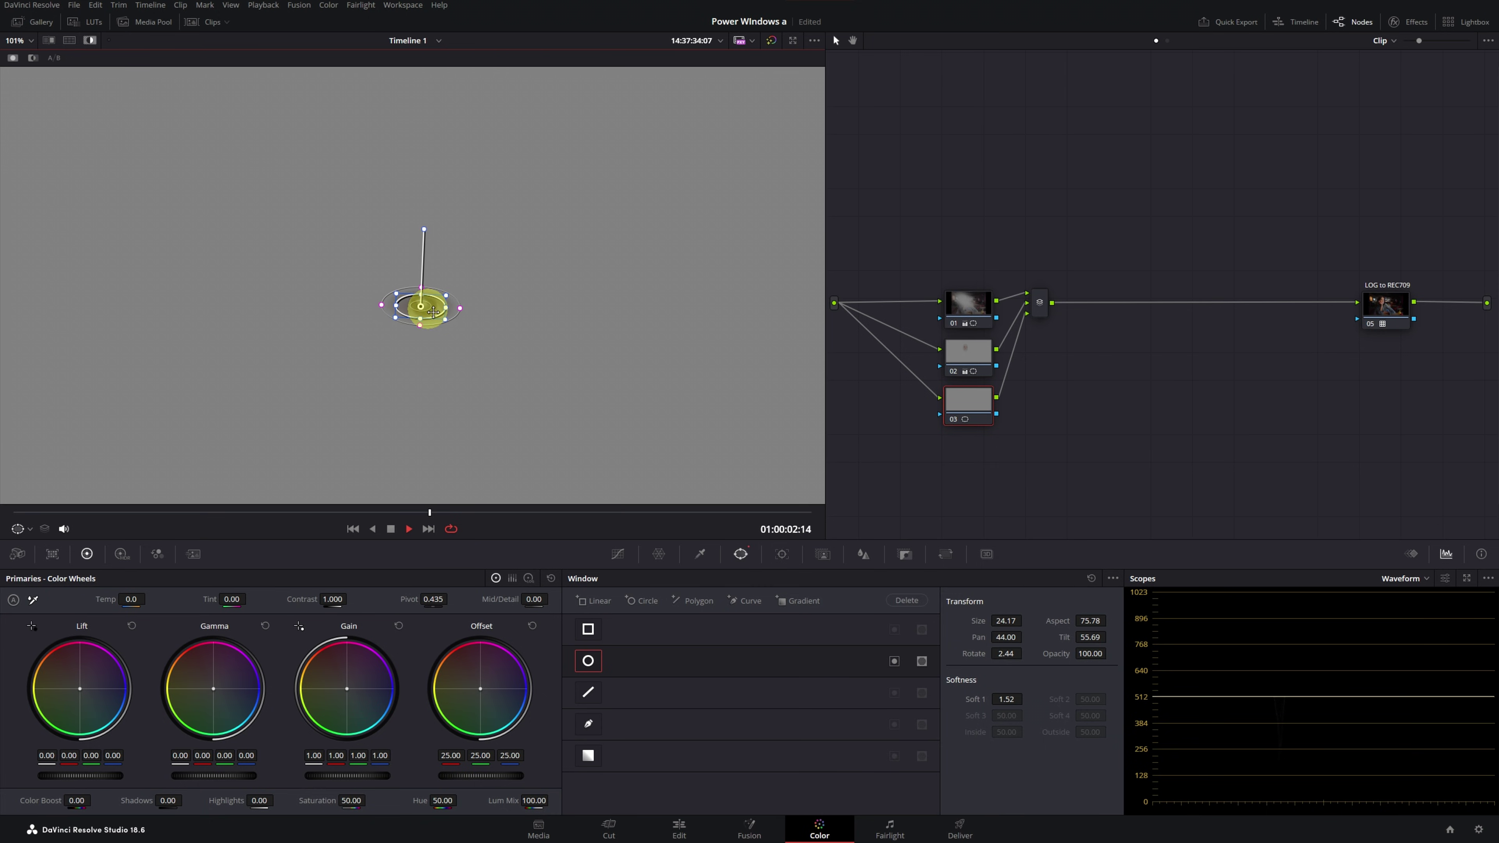
pyautogui.click(781, 555)
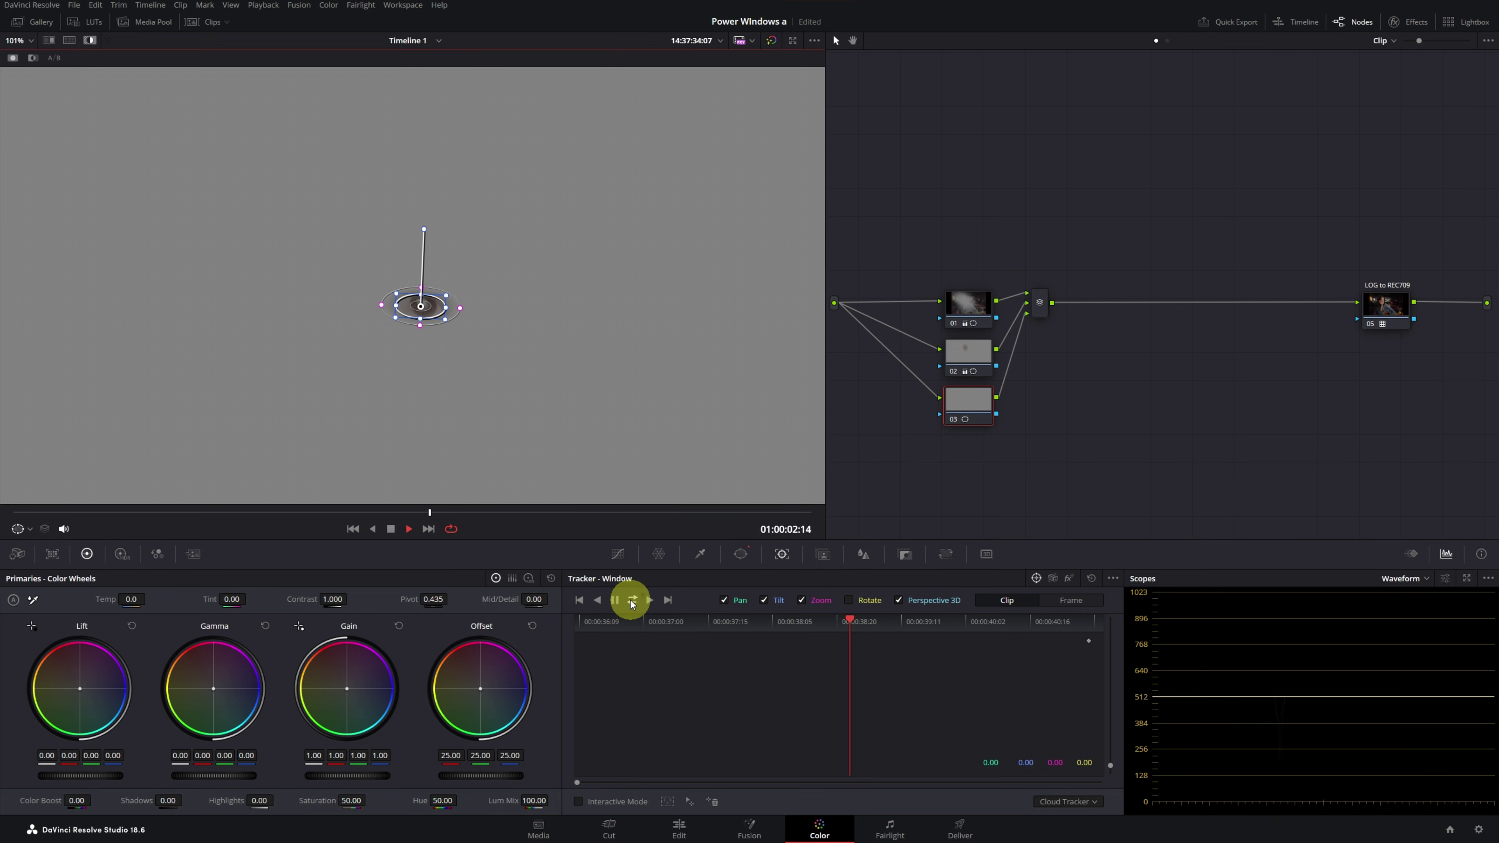
pyautogui.click(631, 601)
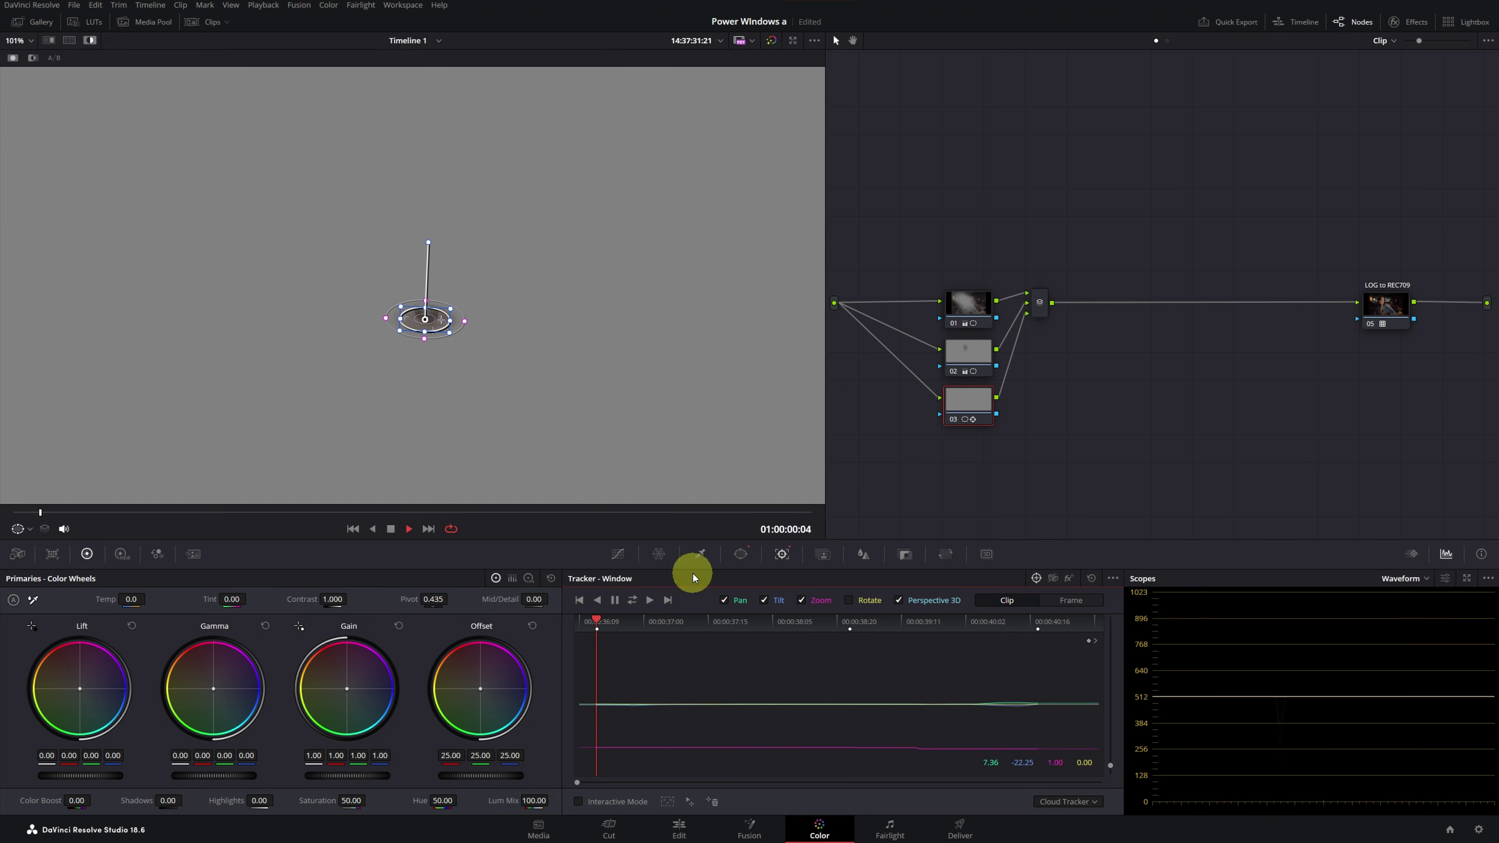
pyautogui.click(740, 555)
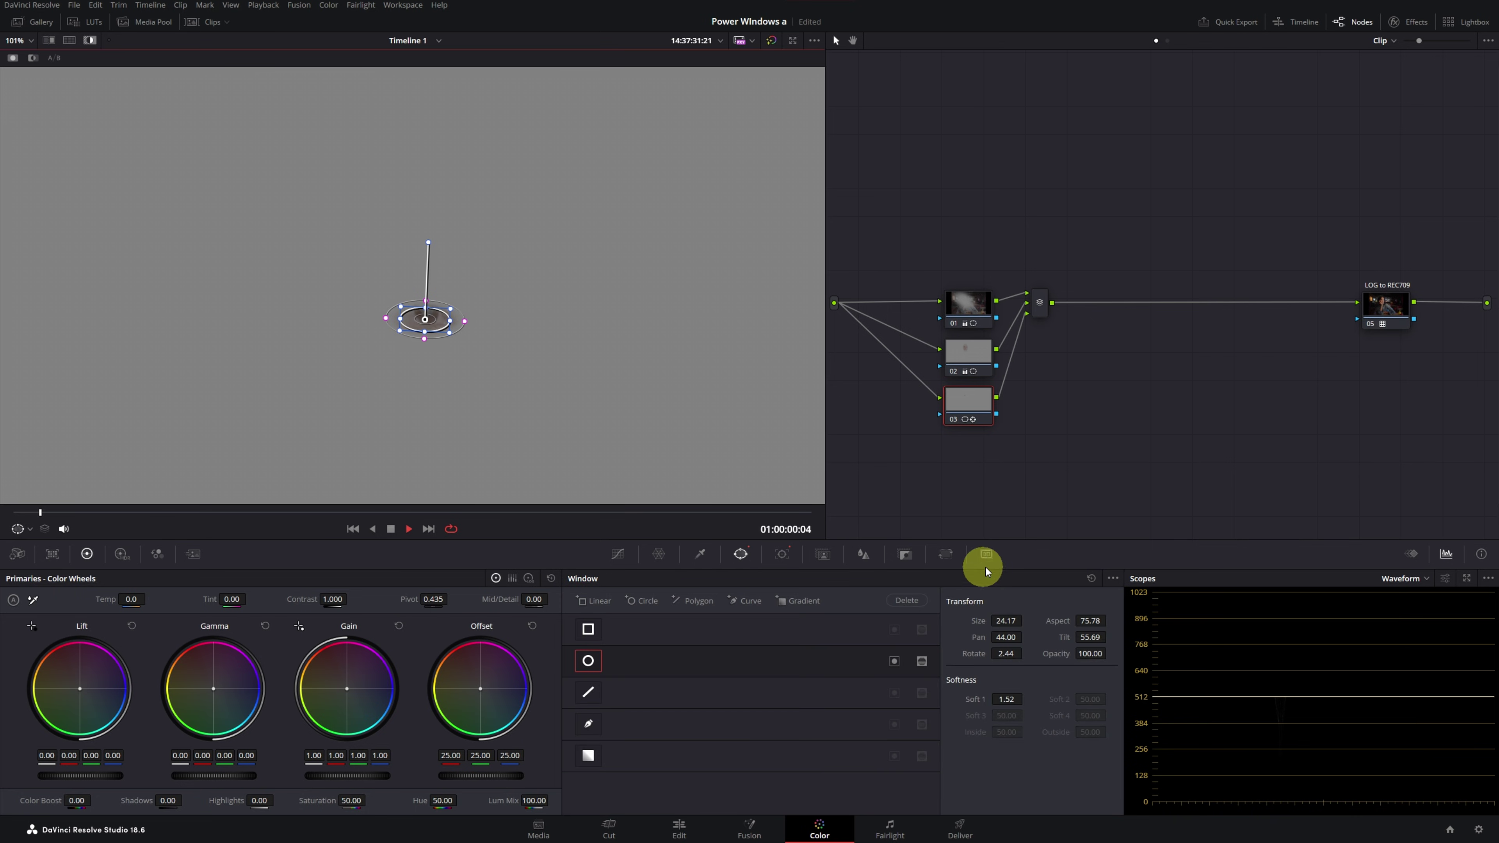
pyautogui.click(1112, 578)
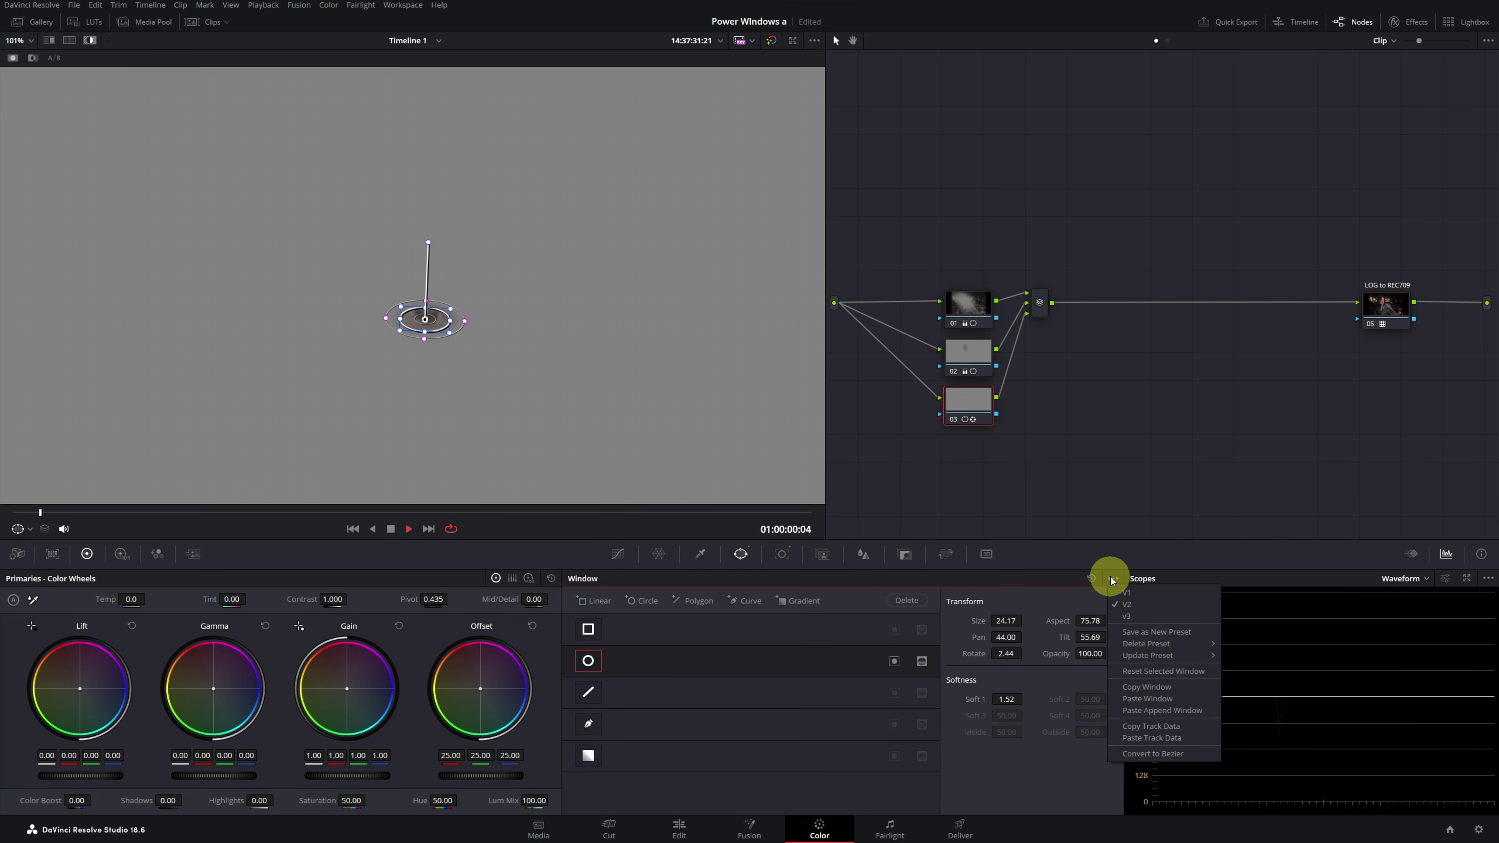
# Copy the eye window and paste it into a new Circle window over the right eye
pyautogui.click(1137, 688)
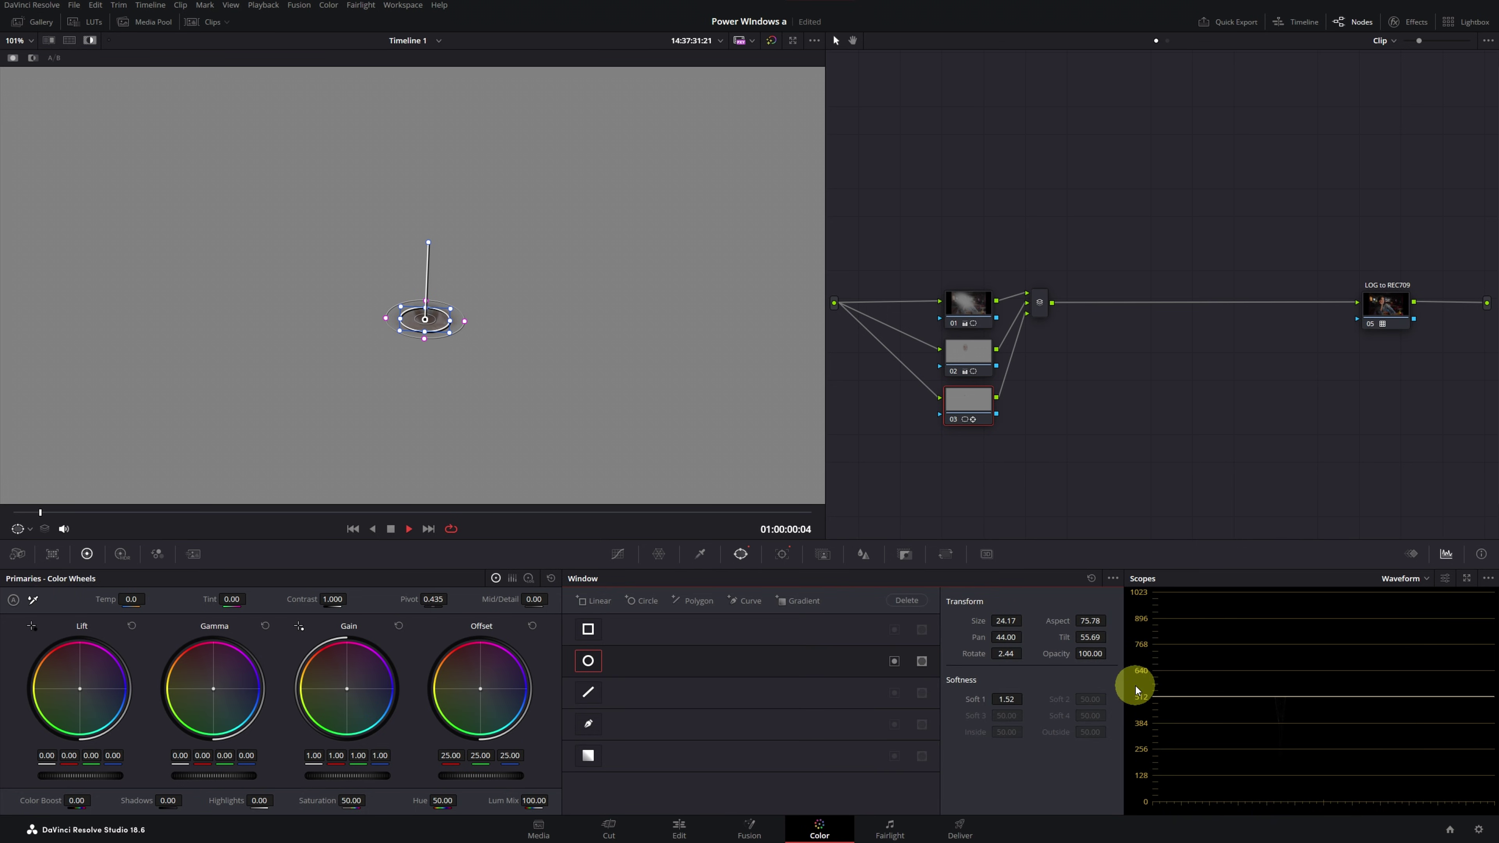
pyautogui.click(640, 600)
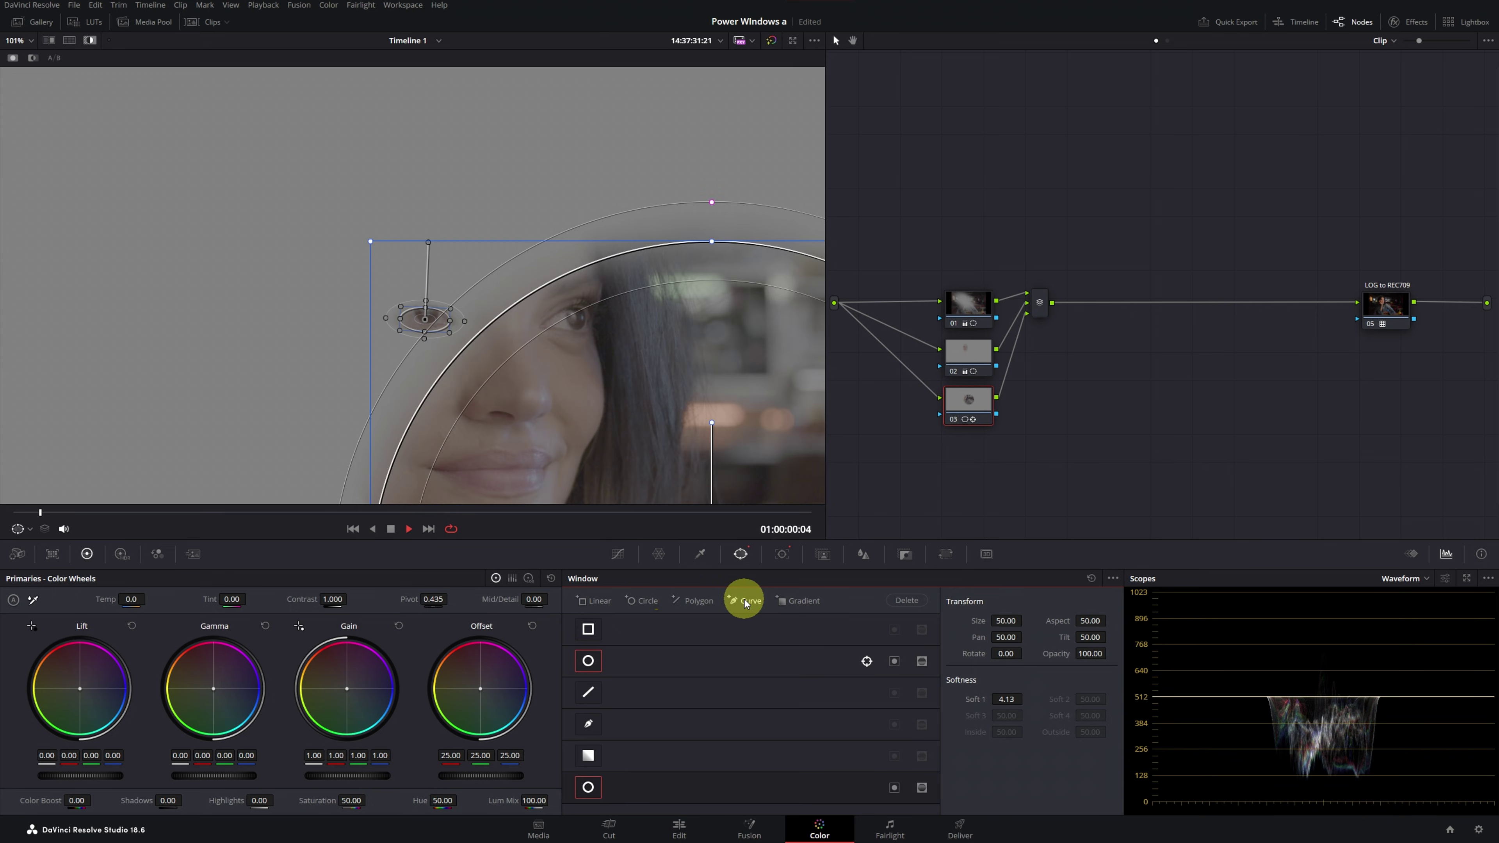
pyautogui.click(1112, 577)
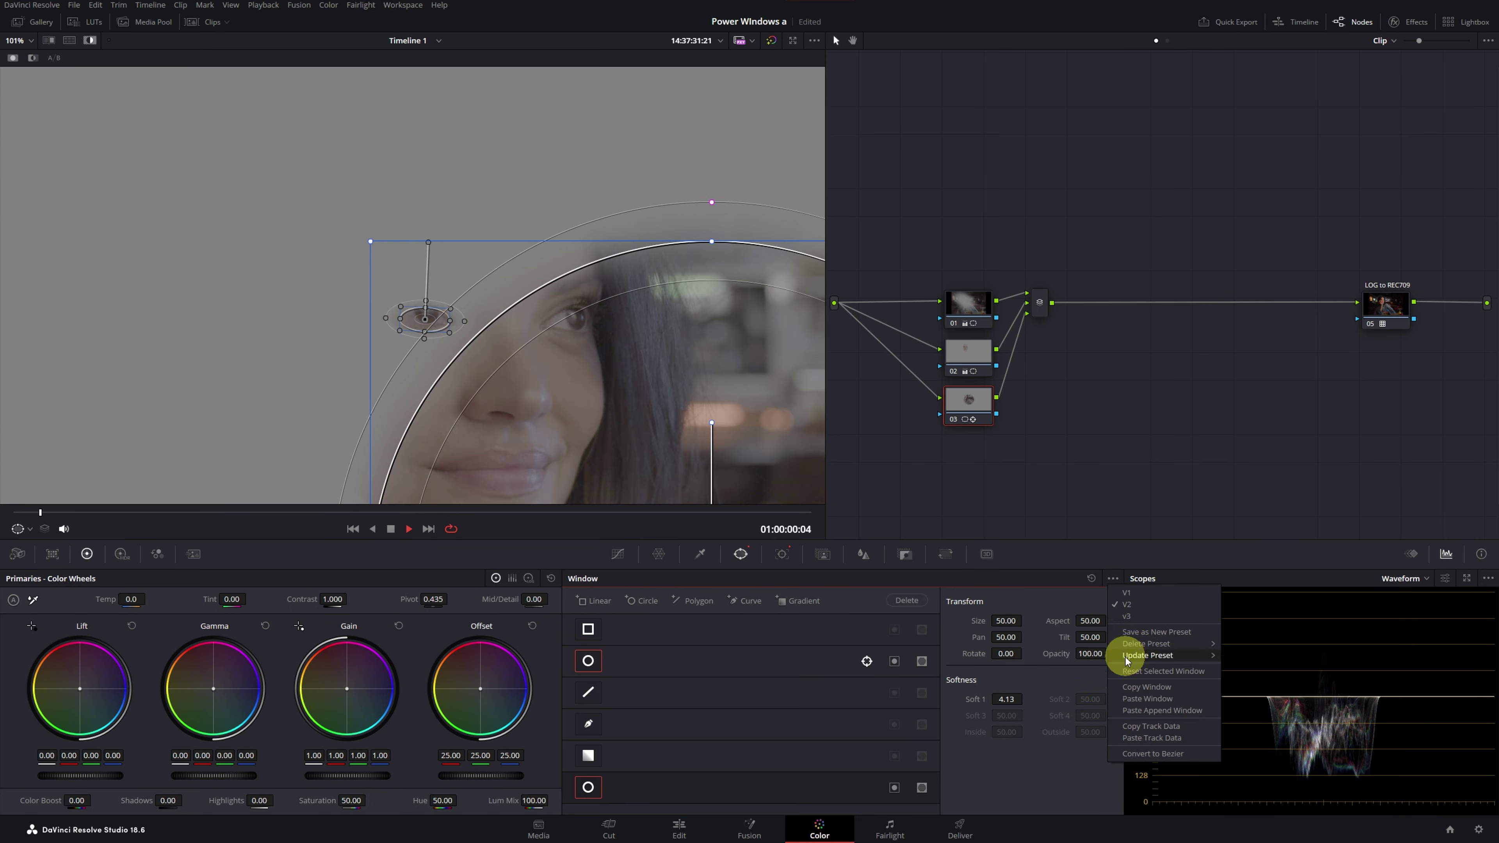
pyautogui.click(1130, 699)
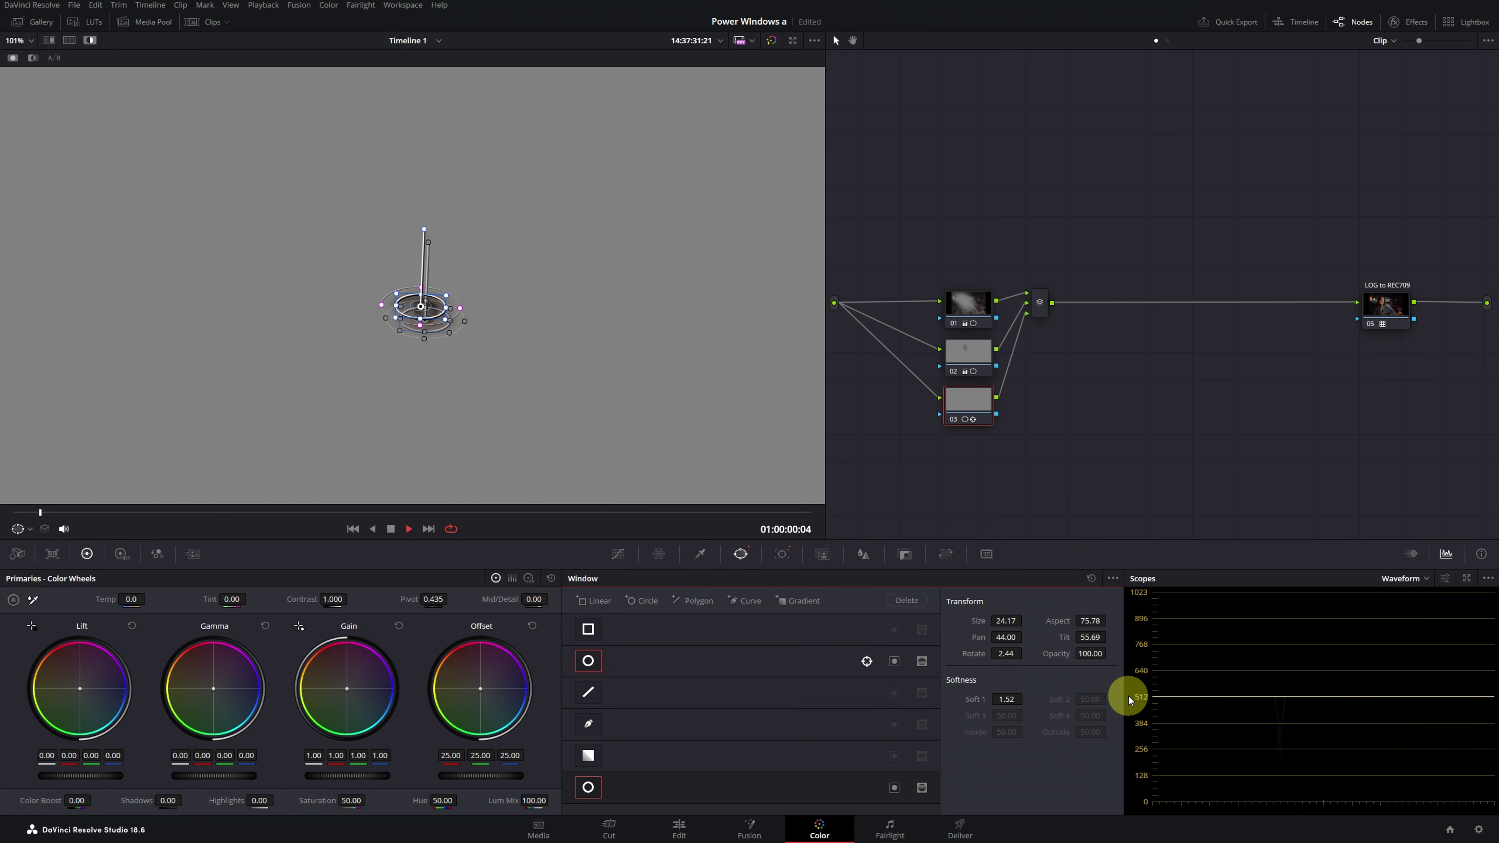
pyautogui.moveTo(421, 308); pyautogui.dragTo(597, 336)
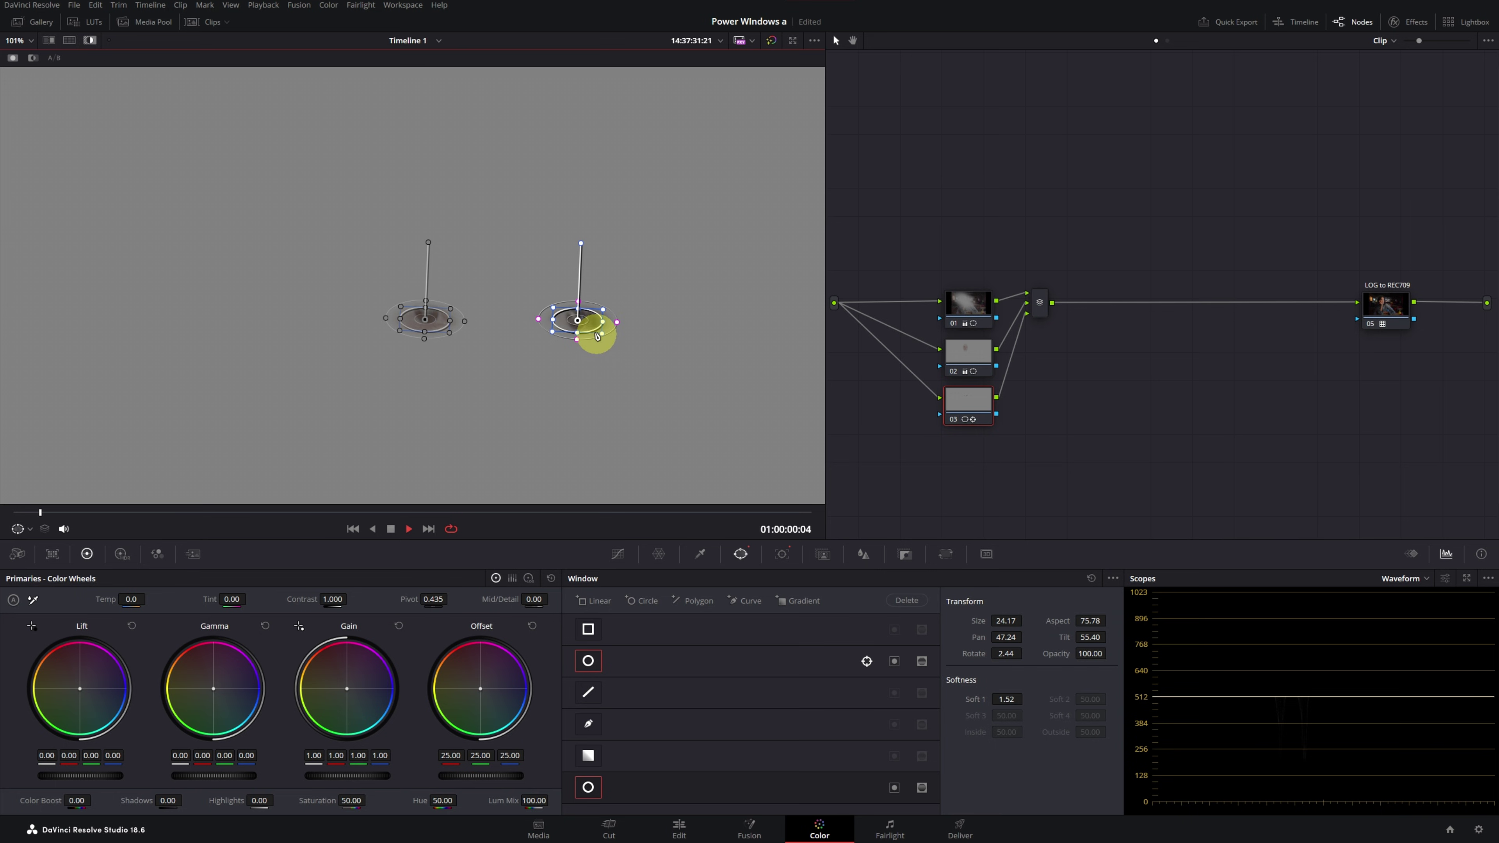
# Turn off Highlight, fine-tune the second window's position and rotation, and track it
pyautogui.click(90, 39)
pyautogui.moveTo(578, 320); pyautogui.dragTo(570, 319)
pyautogui.moveTo(570, 247); pyautogui.dragTo(569, 242)
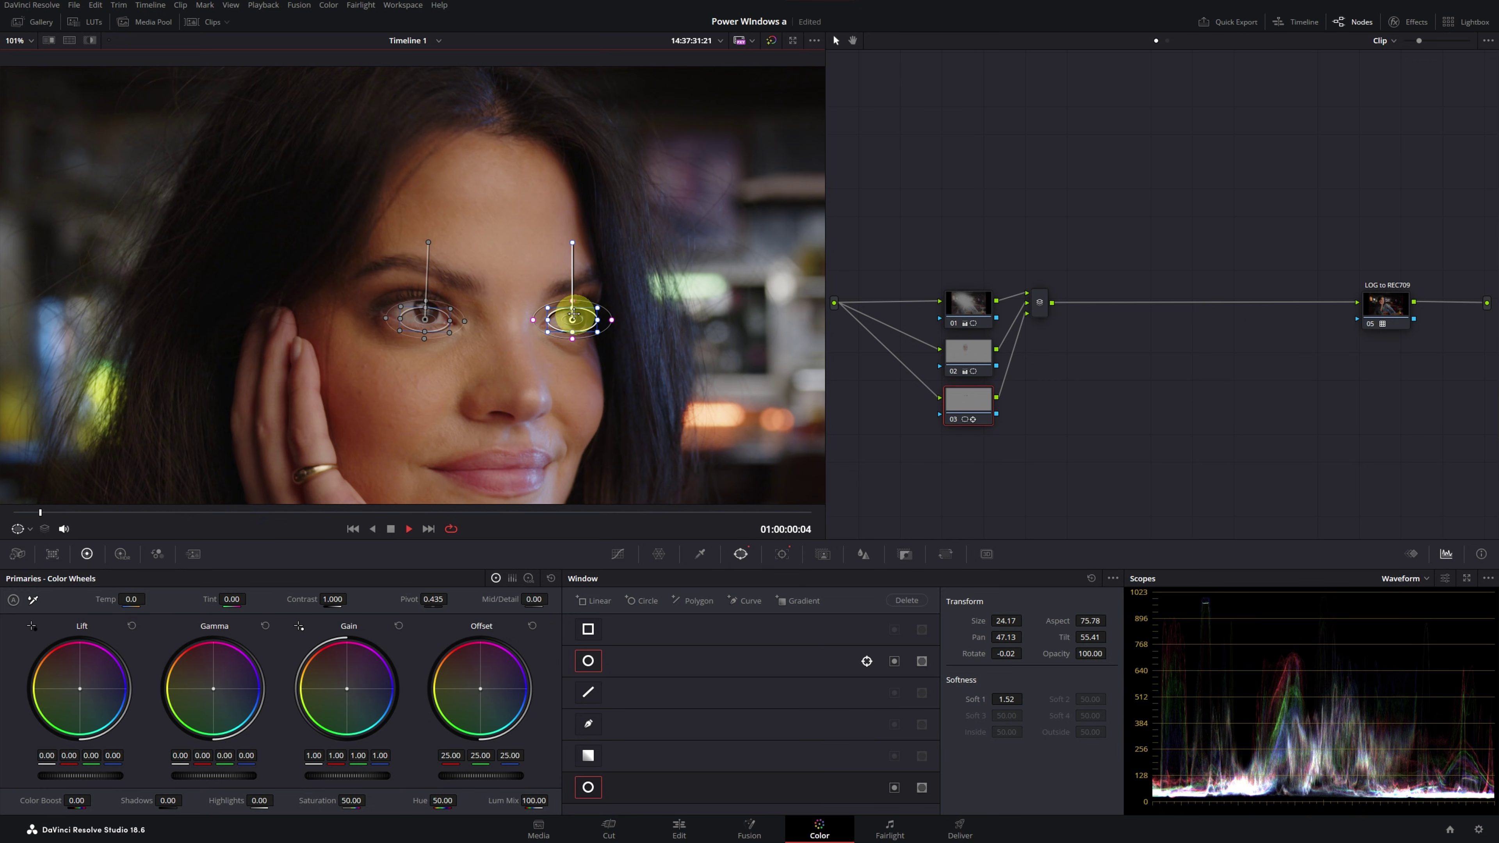
pyautogui.click(783, 554)
pyautogui.click(631, 599)
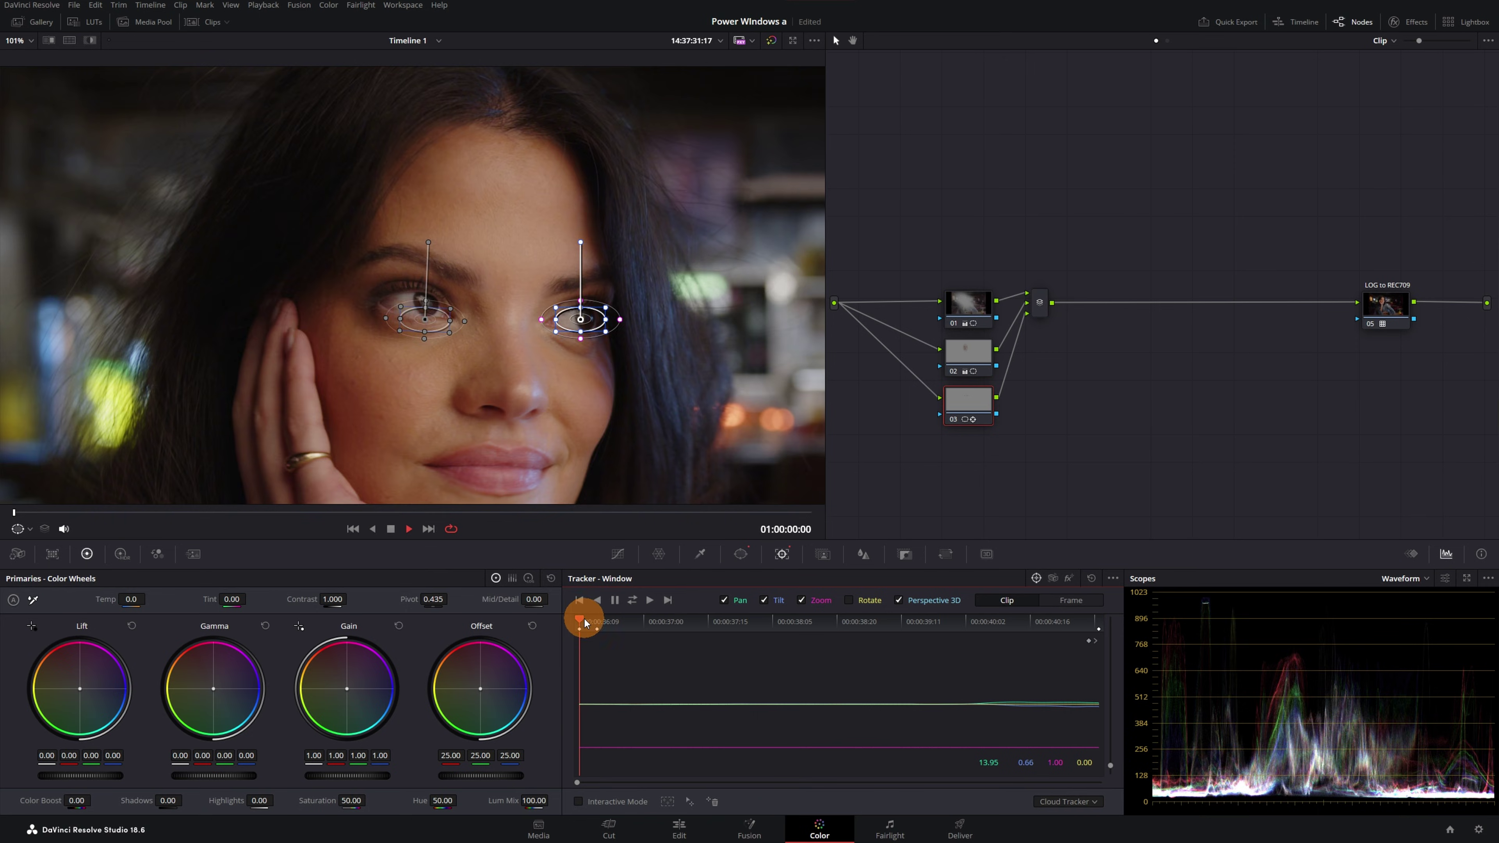
# Reposition and tilt the right-eye window on drifting frames, then track it forward again
pyautogui.moveTo(991, 623)
pyautogui.mouseDown()
pyautogui.moveTo(1046, 626)
pyautogui.moveTo(1011, 625)
pyautogui.mouseUp()
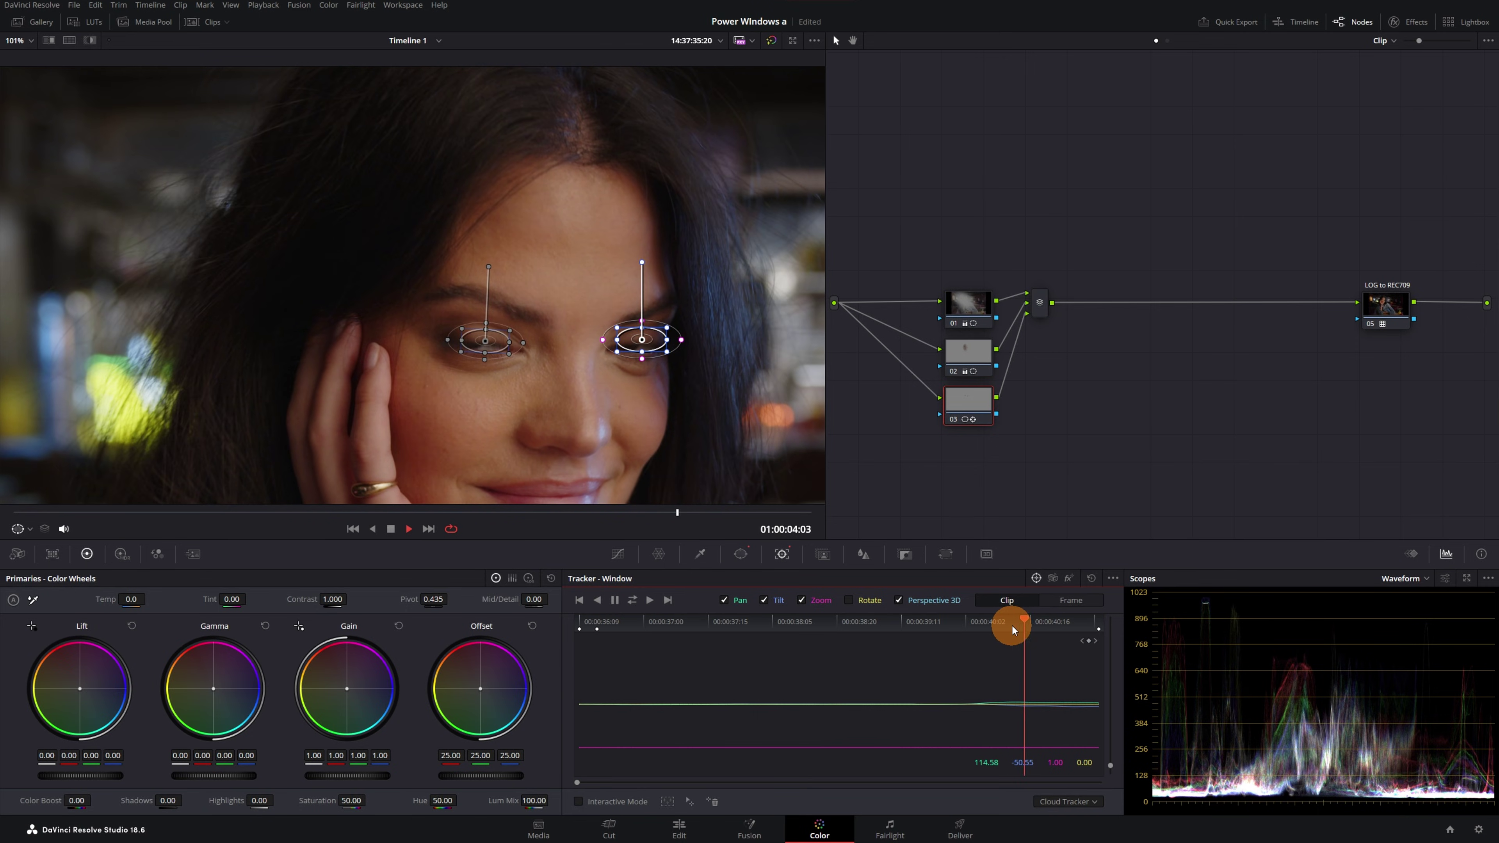
pyautogui.click(1070, 601)
pyautogui.moveTo(643, 340); pyautogui.dragTo(636, 349)
pyautogui.click(654, 476)
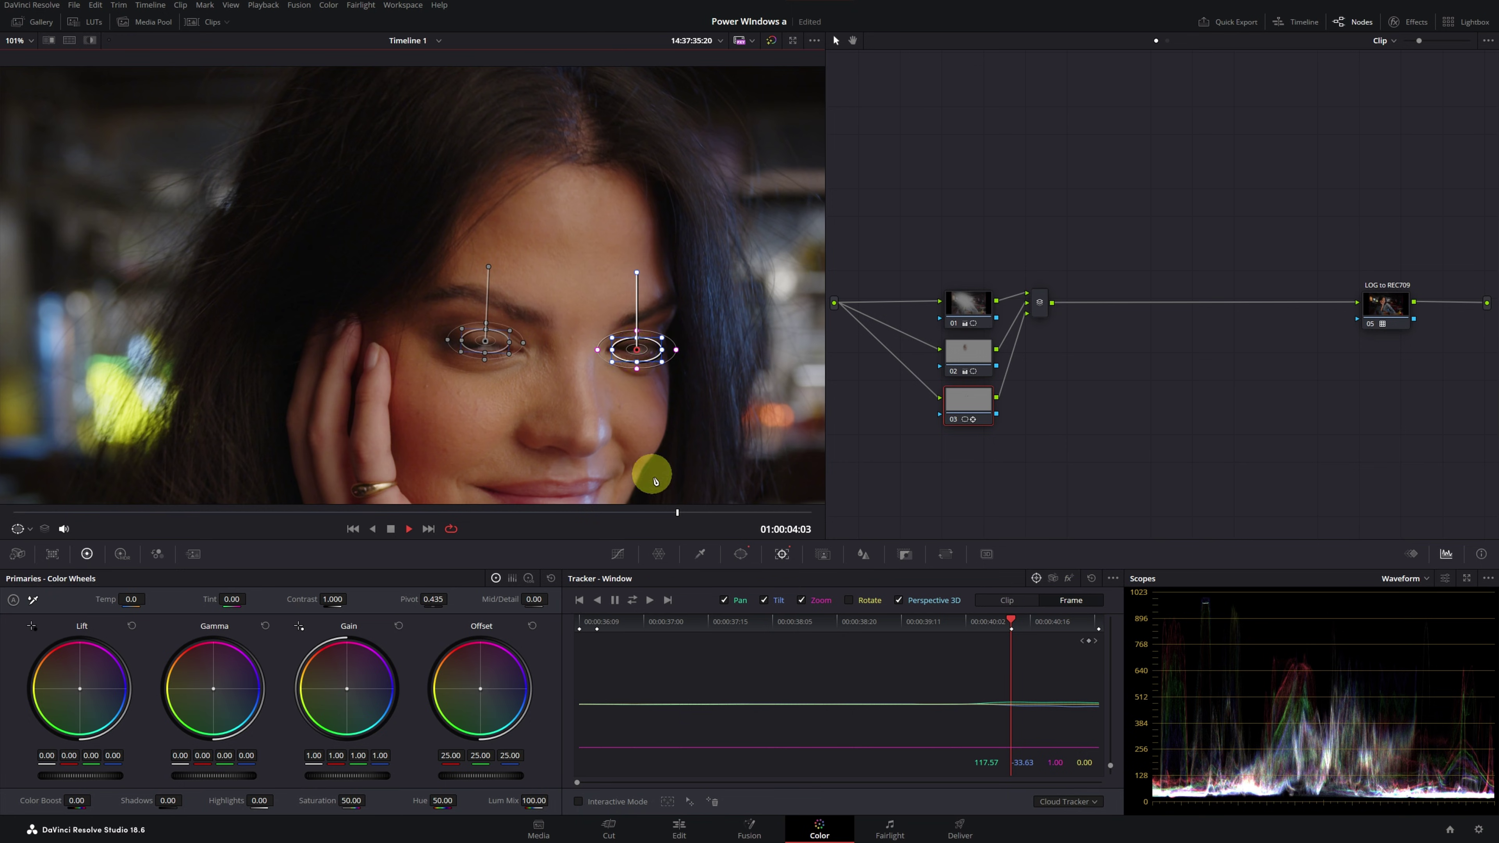
pyautogui.moveTo(679, 513); pyautogui.dragTo(725, 515)
pyautogui.click(654, 413)
pyautogui.moveTo(625, 277); pyautogui.dragTo(666, 288)
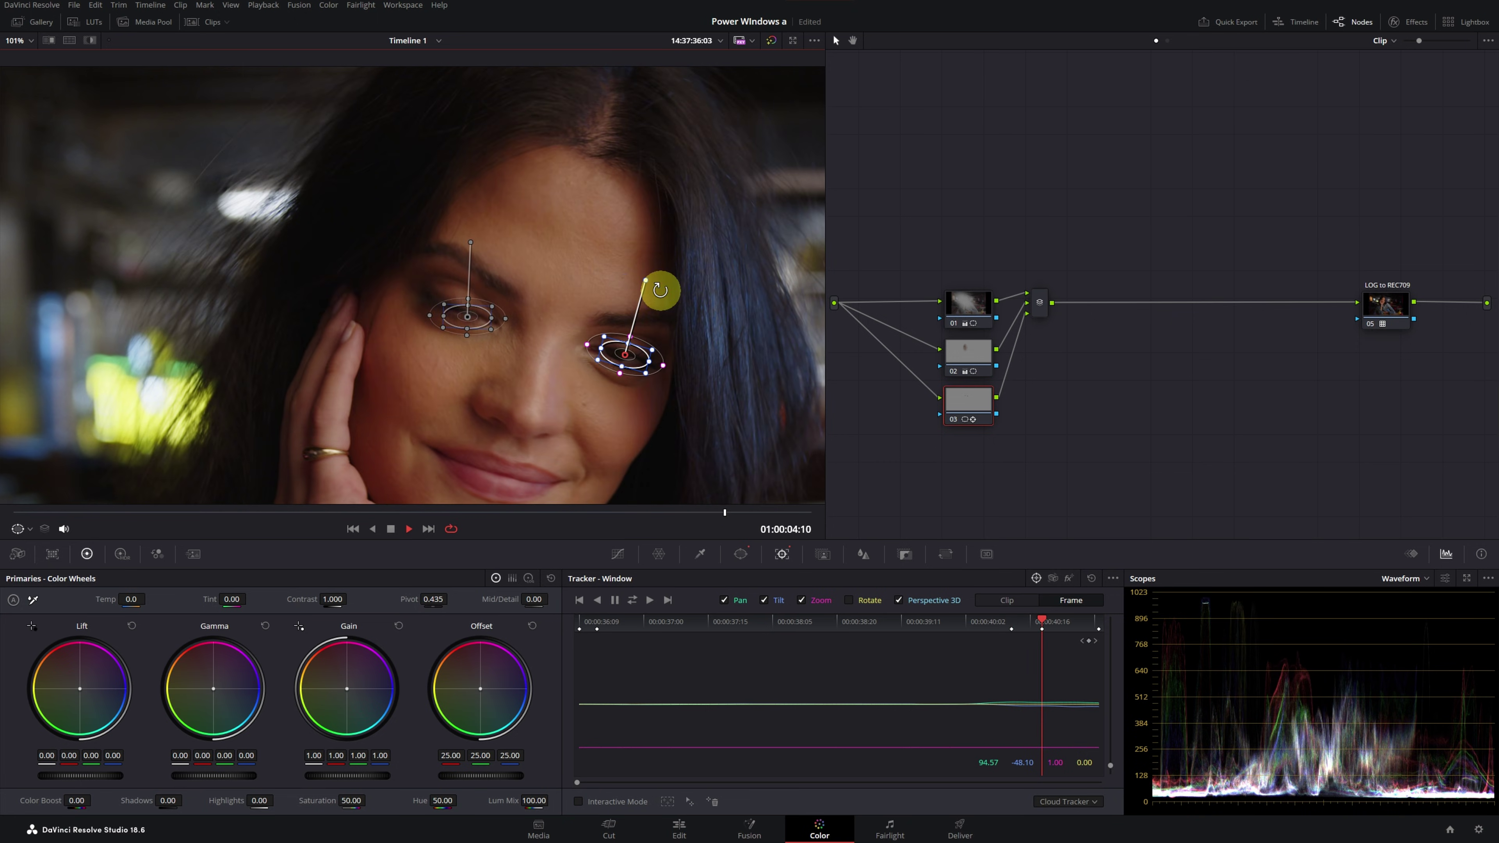
pyautogui.click(648, 600)
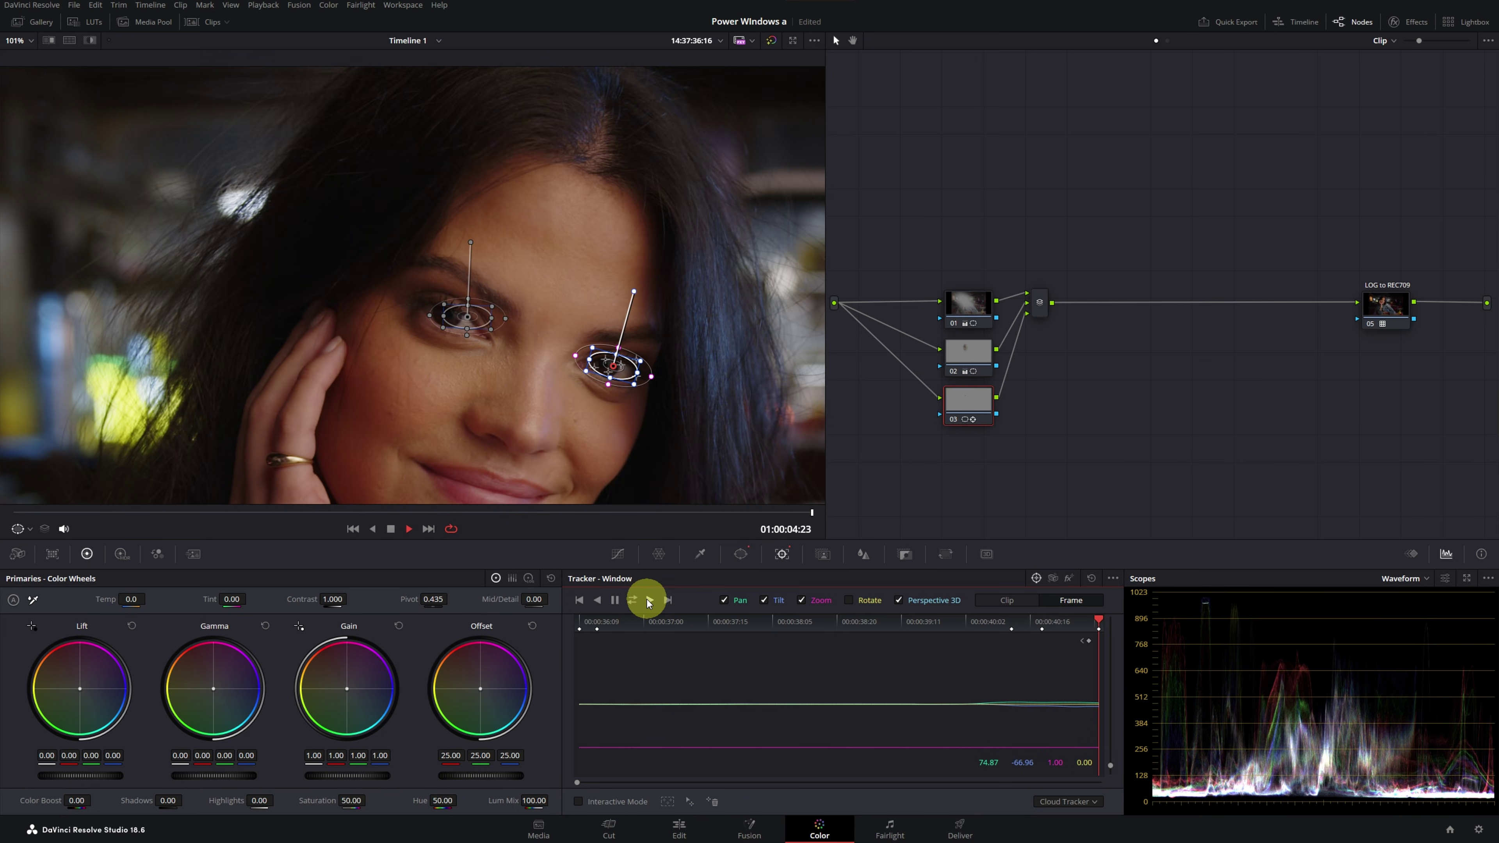
# Realign and tilt the left-eye window, track it forward to the end, then review from the start
pyautogui.click(741, 556)
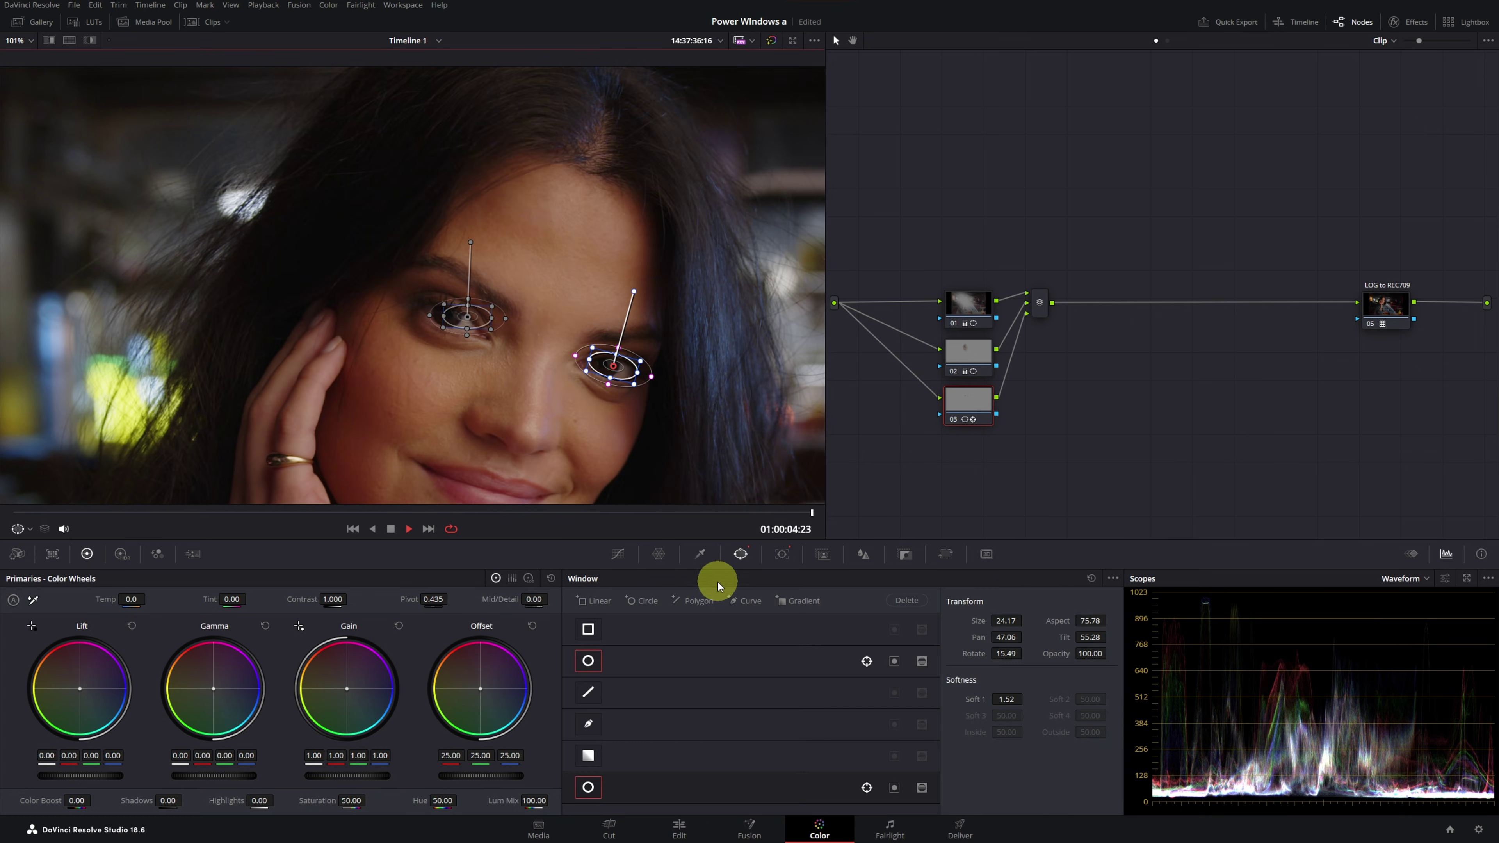
pyautogui.click(626, 663)
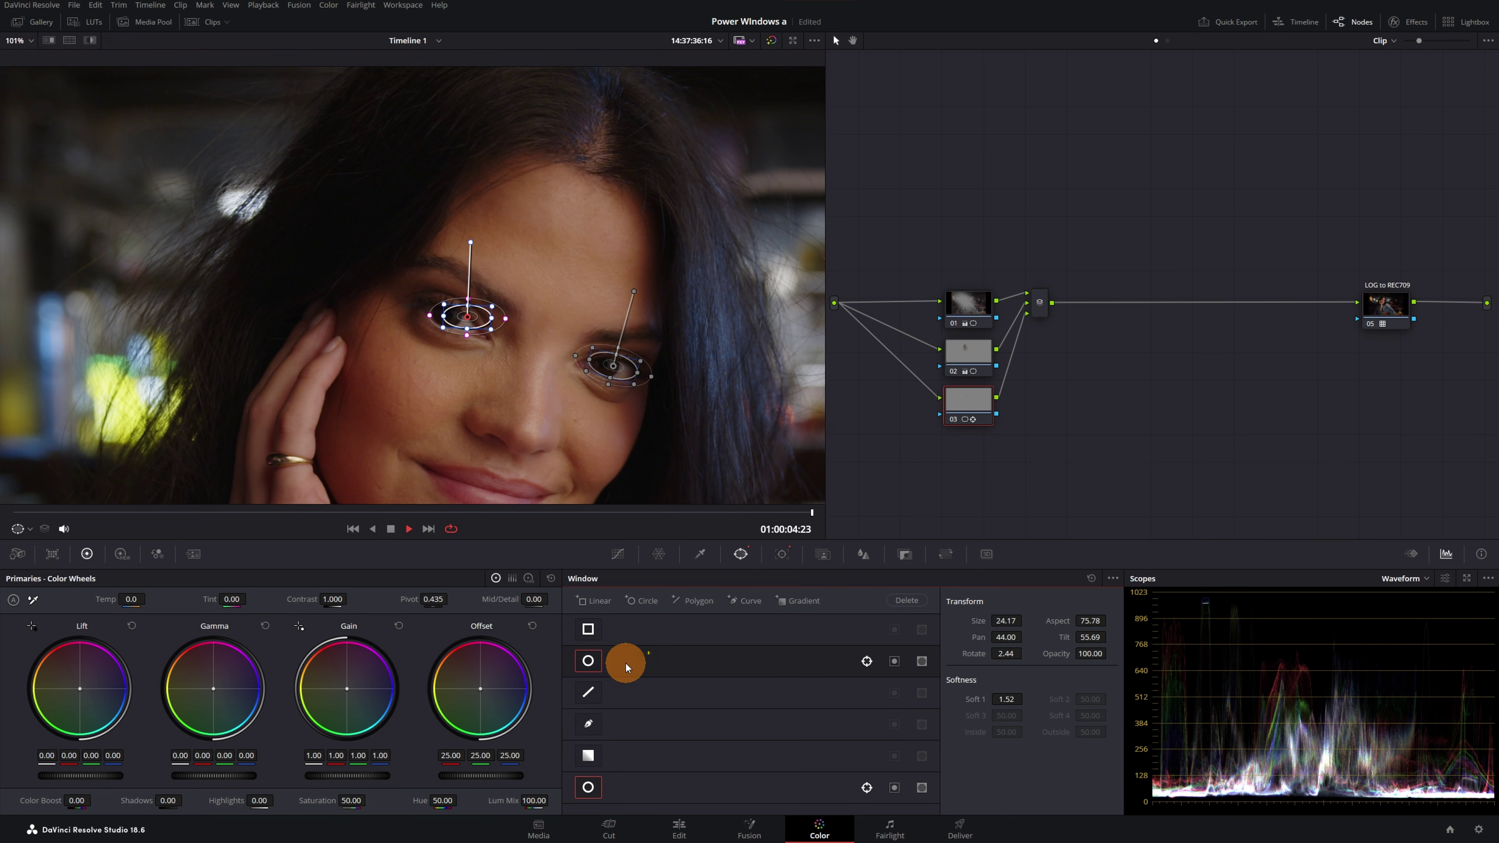
pyautogui.moveTo(813, 513); pyautogui.dragTo(731, 519)
pyautogui.click(782, 554)
pyautogui.moveTo(518, 354); pyautogui.dragTo(456, 301)
pyautogui.moveTo(459, 232); pyautogui.dragTo(478, 230)
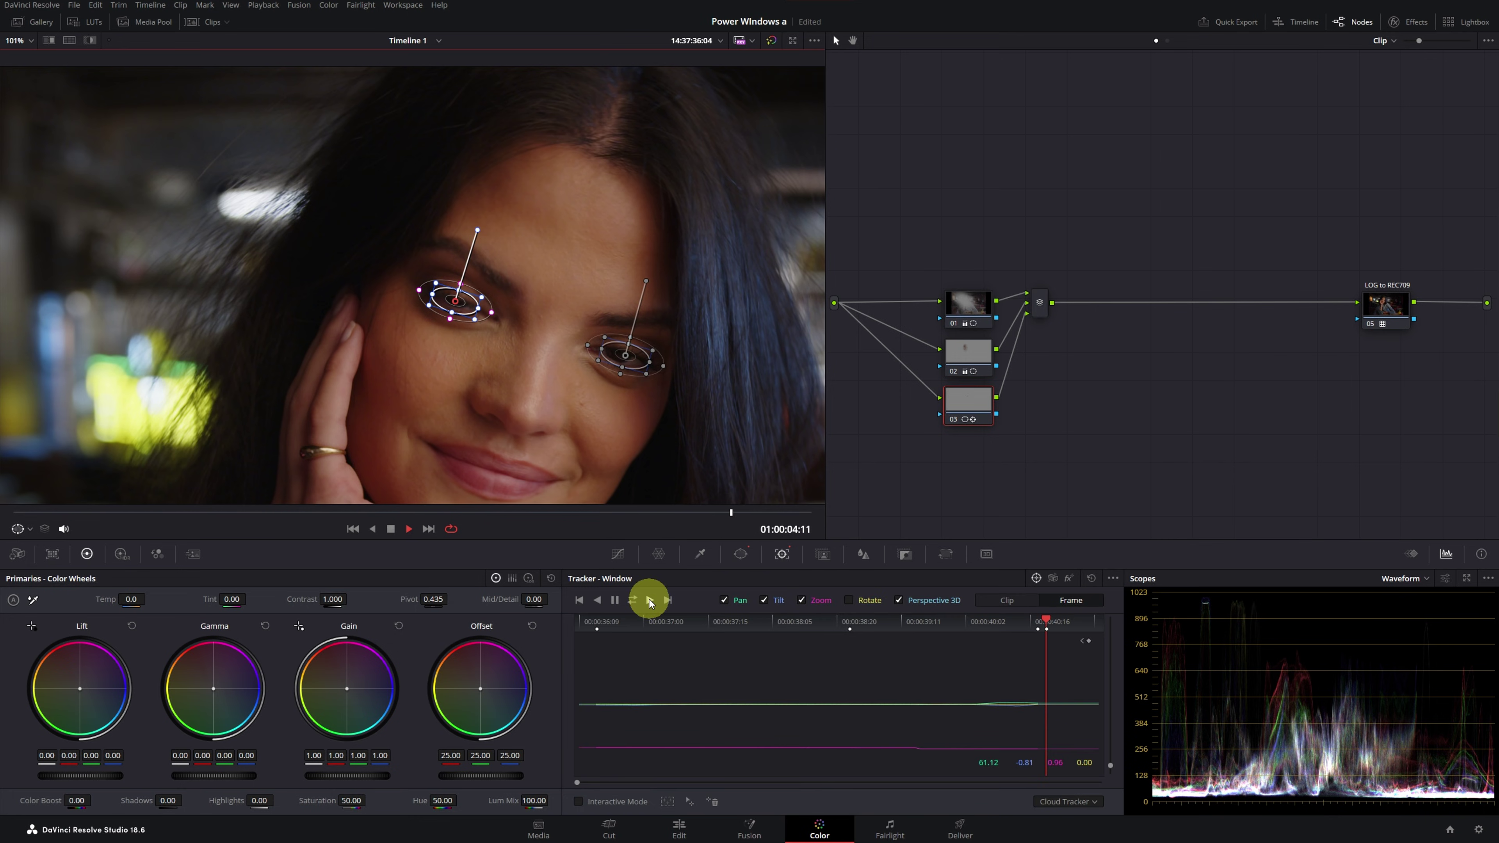
pyautogui.click(648, 600)
pyautogui.moveTo(811, 512); pyautogui.dragTo(67, 517)
# Hide the window outlines and give the eyes a slight gamma lift and contrast 1.078
pyautogui.click(28, 529)
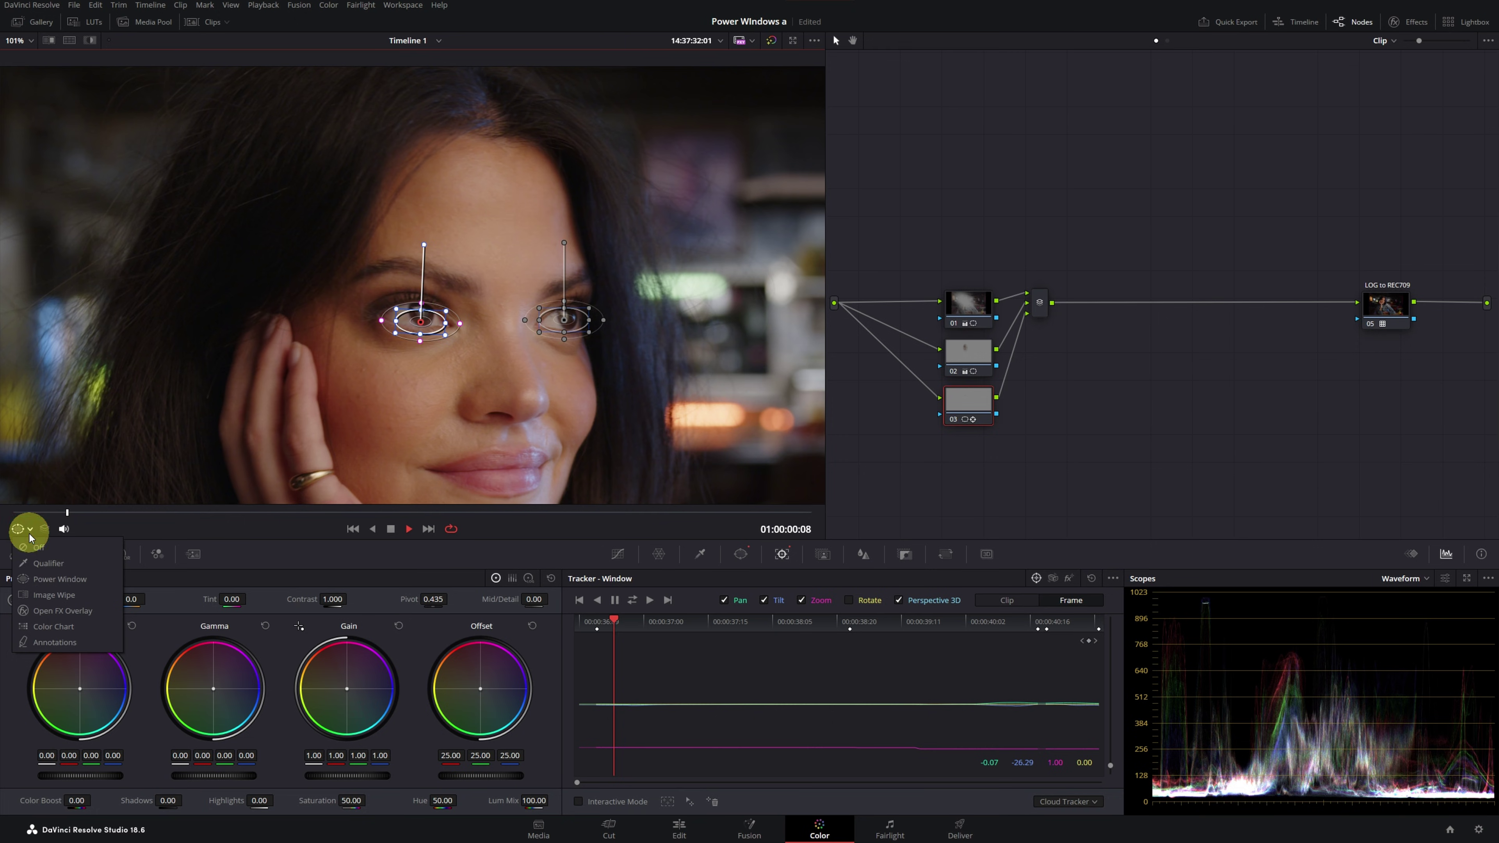
pyautogui.click(34, 548)
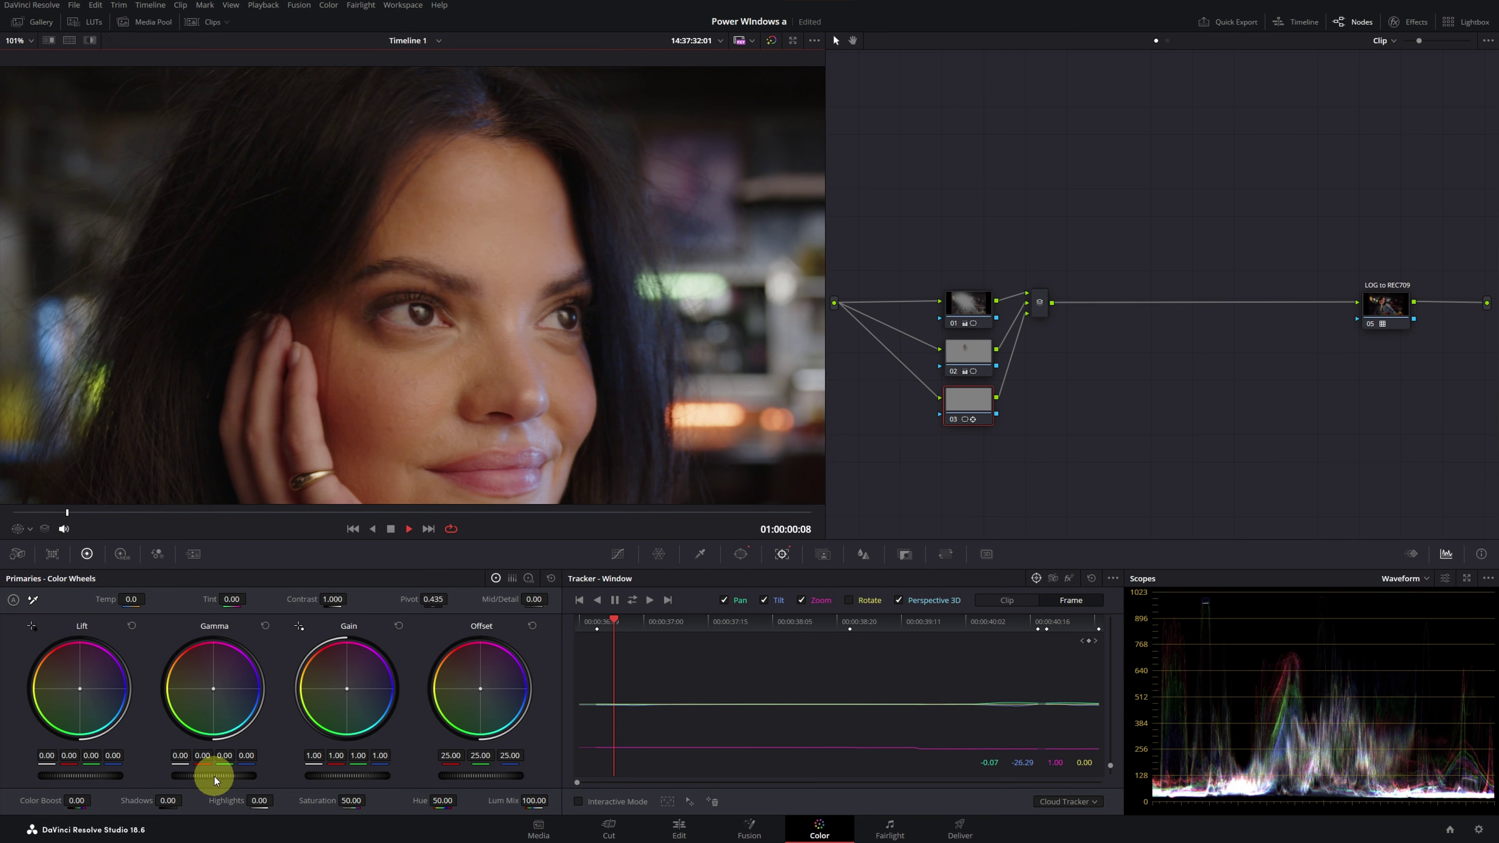
pyautogui.moveTo(216, 776); pyautogui.dragTo(216, 777)
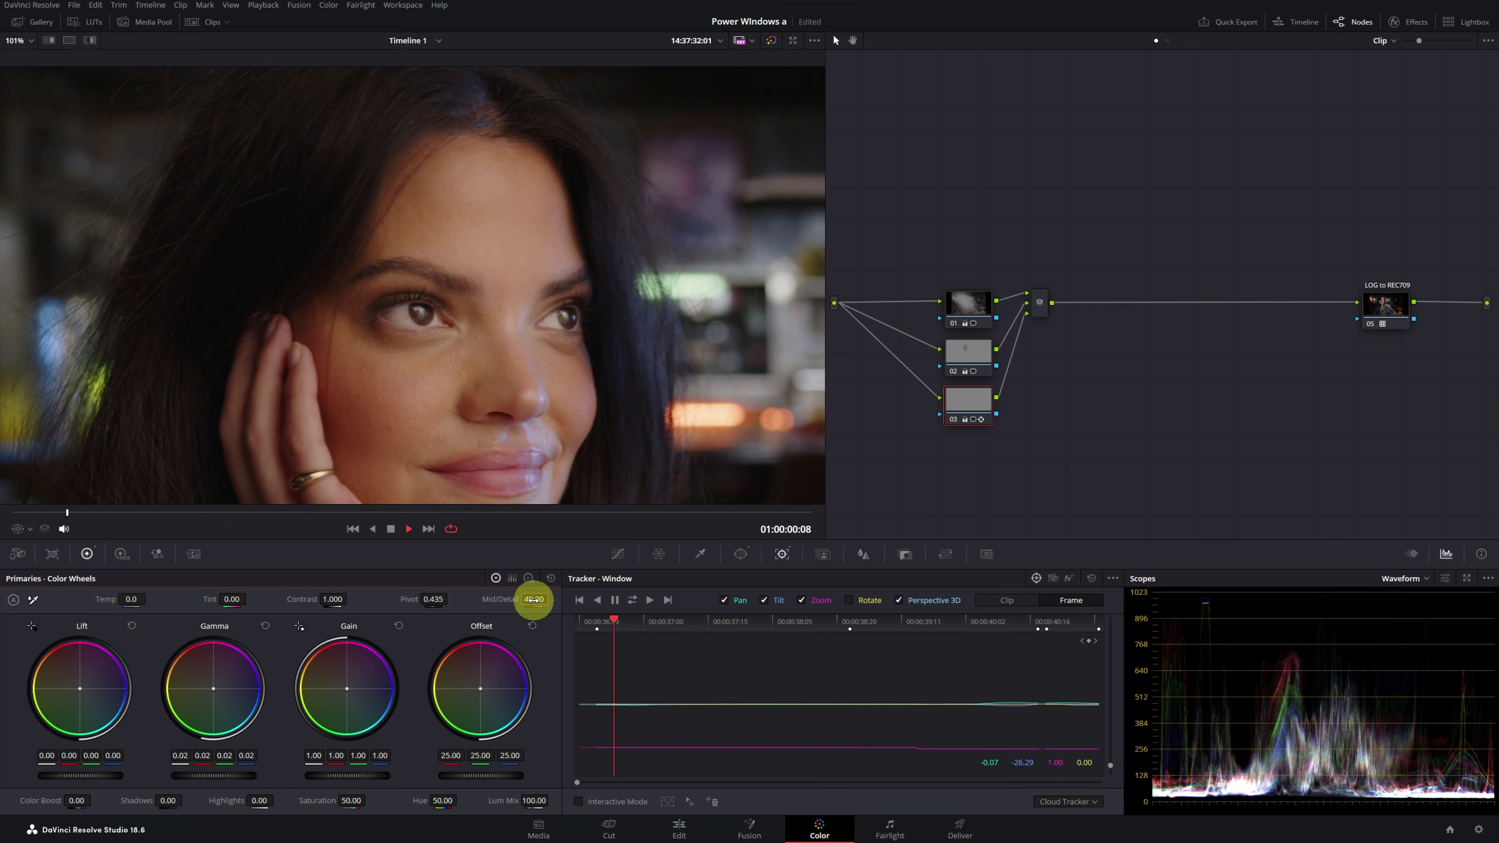
pyautogui.moveTo(331, 599); pyautogui.dragTo(344, 599)
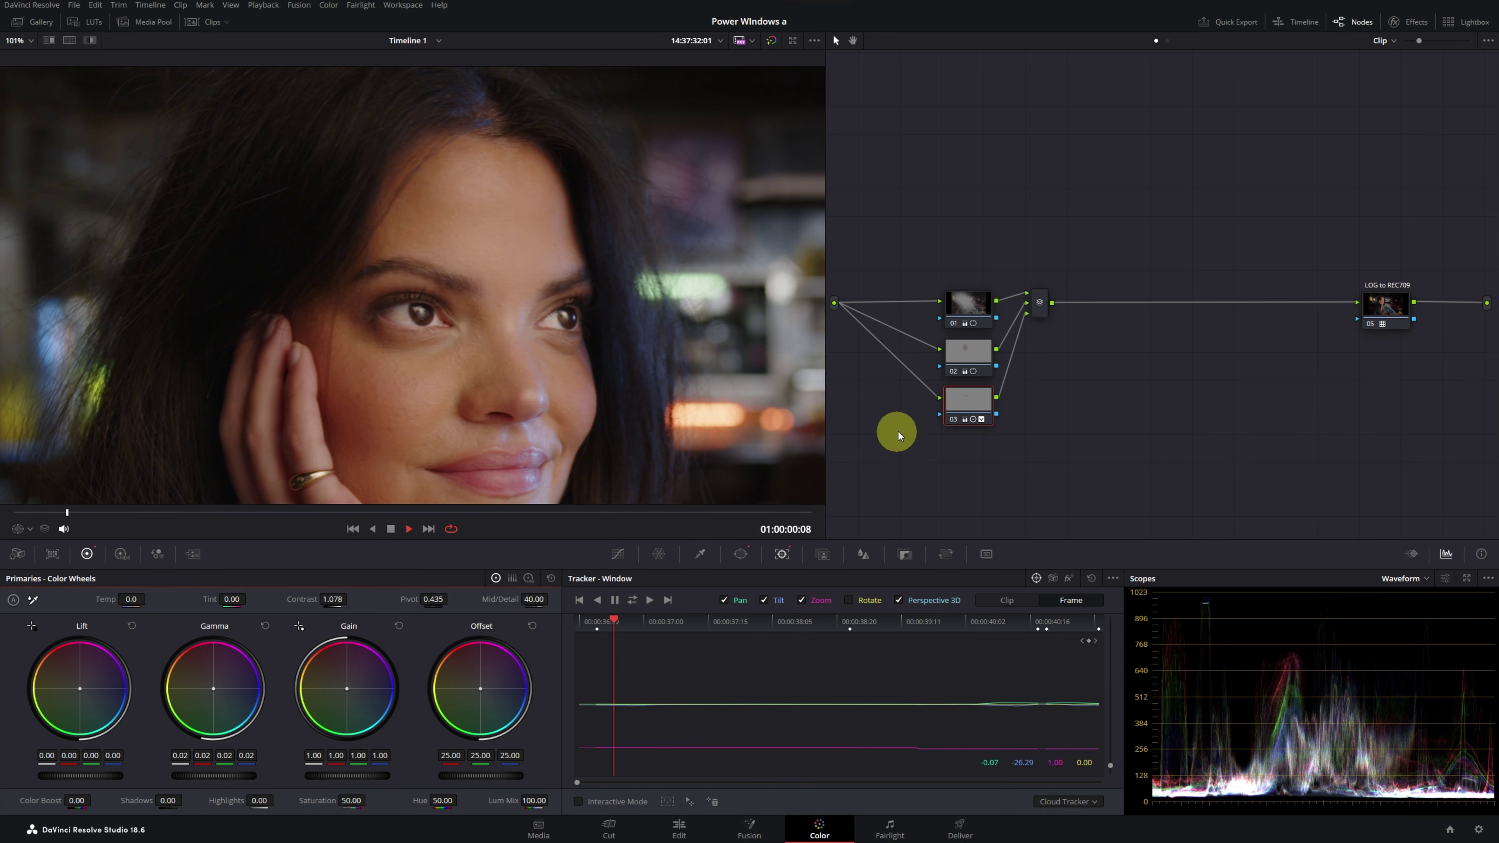
# Compare the eye grade with node 03 disabled and fit the whole frame in the viewer
pyautogui.click(951, 419)
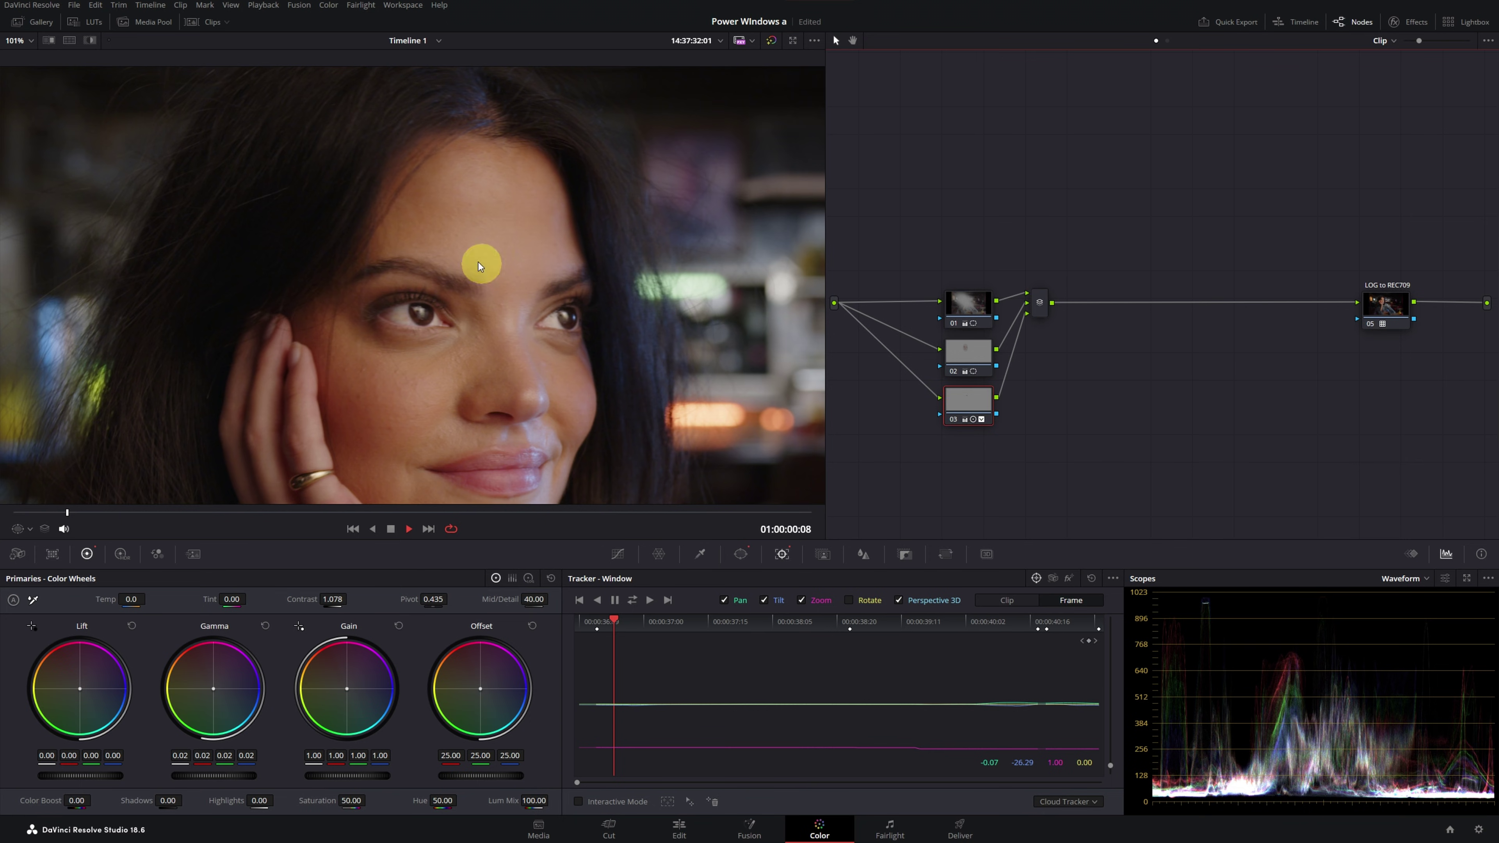
pyautogui.click(31, 41)
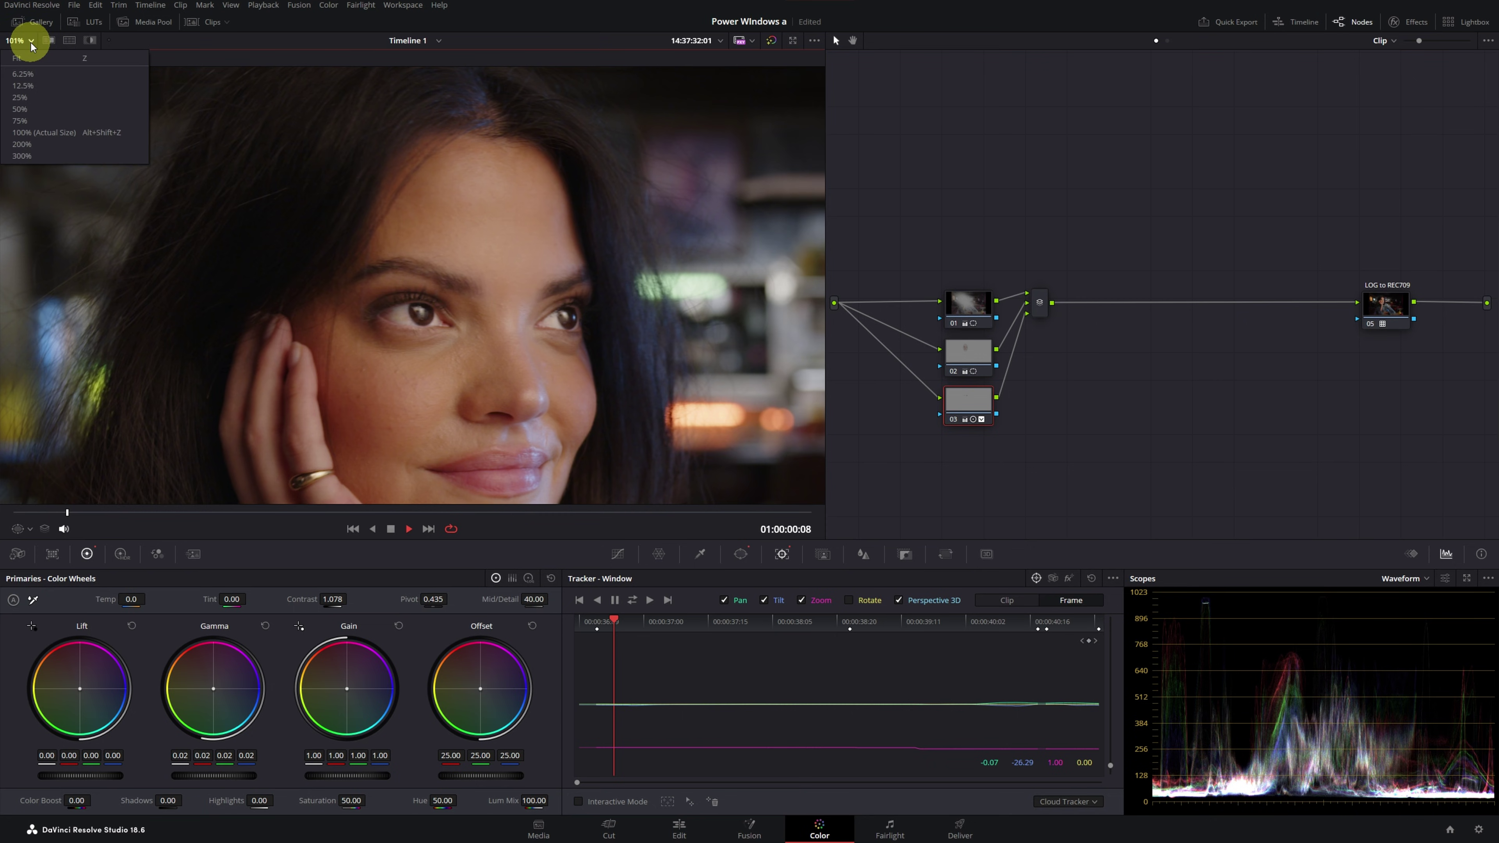
pyautogui.click(16, 59)
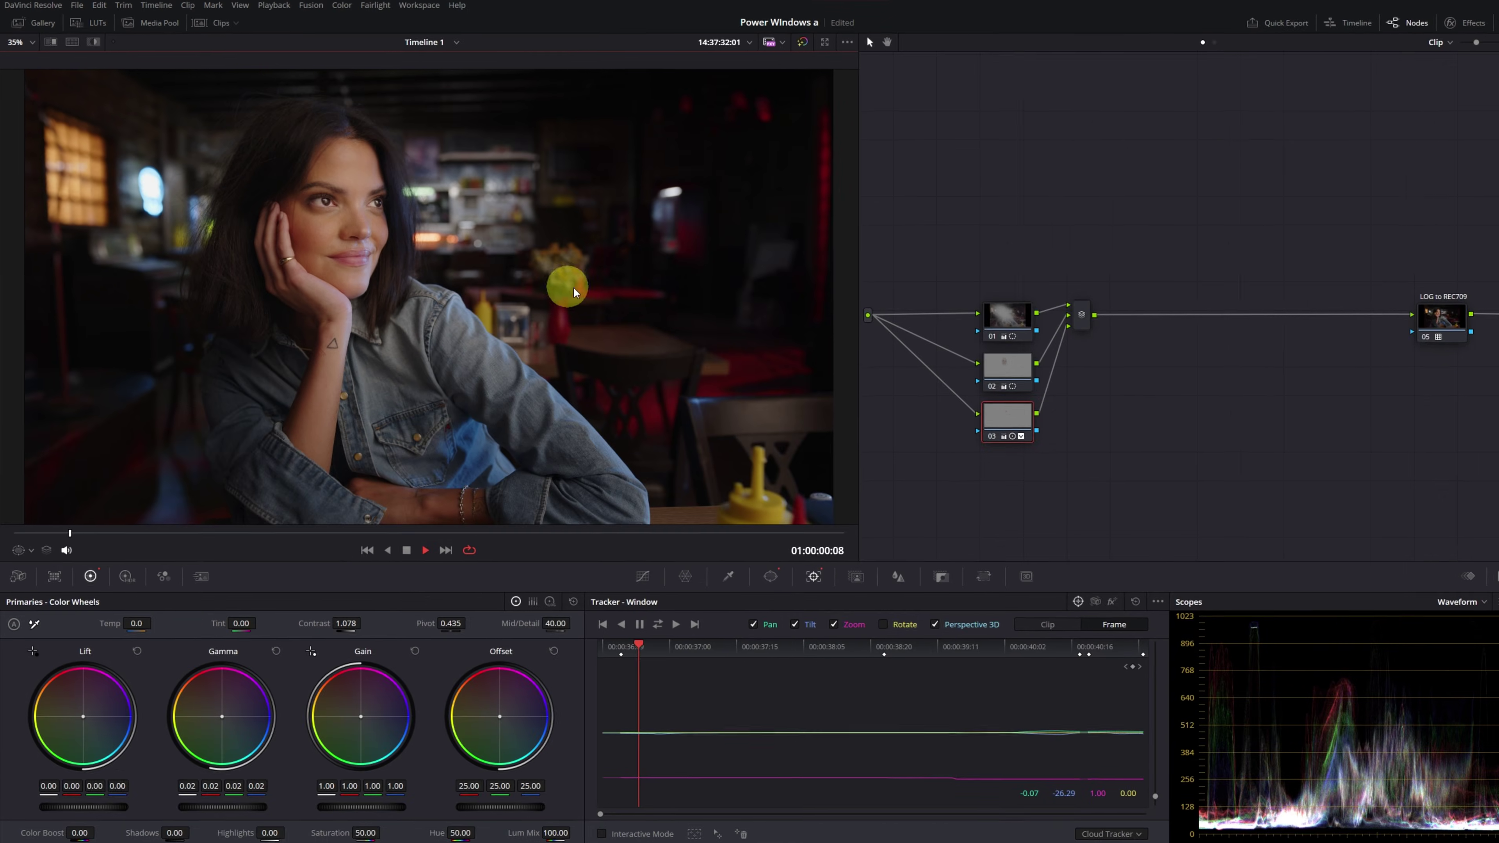
# Add parallel node 04 after node 03
pyautogui.rightClick(1017, 420)
pyautogui.moveTo(1085, 480)
pyautogui.click(1145, 484)
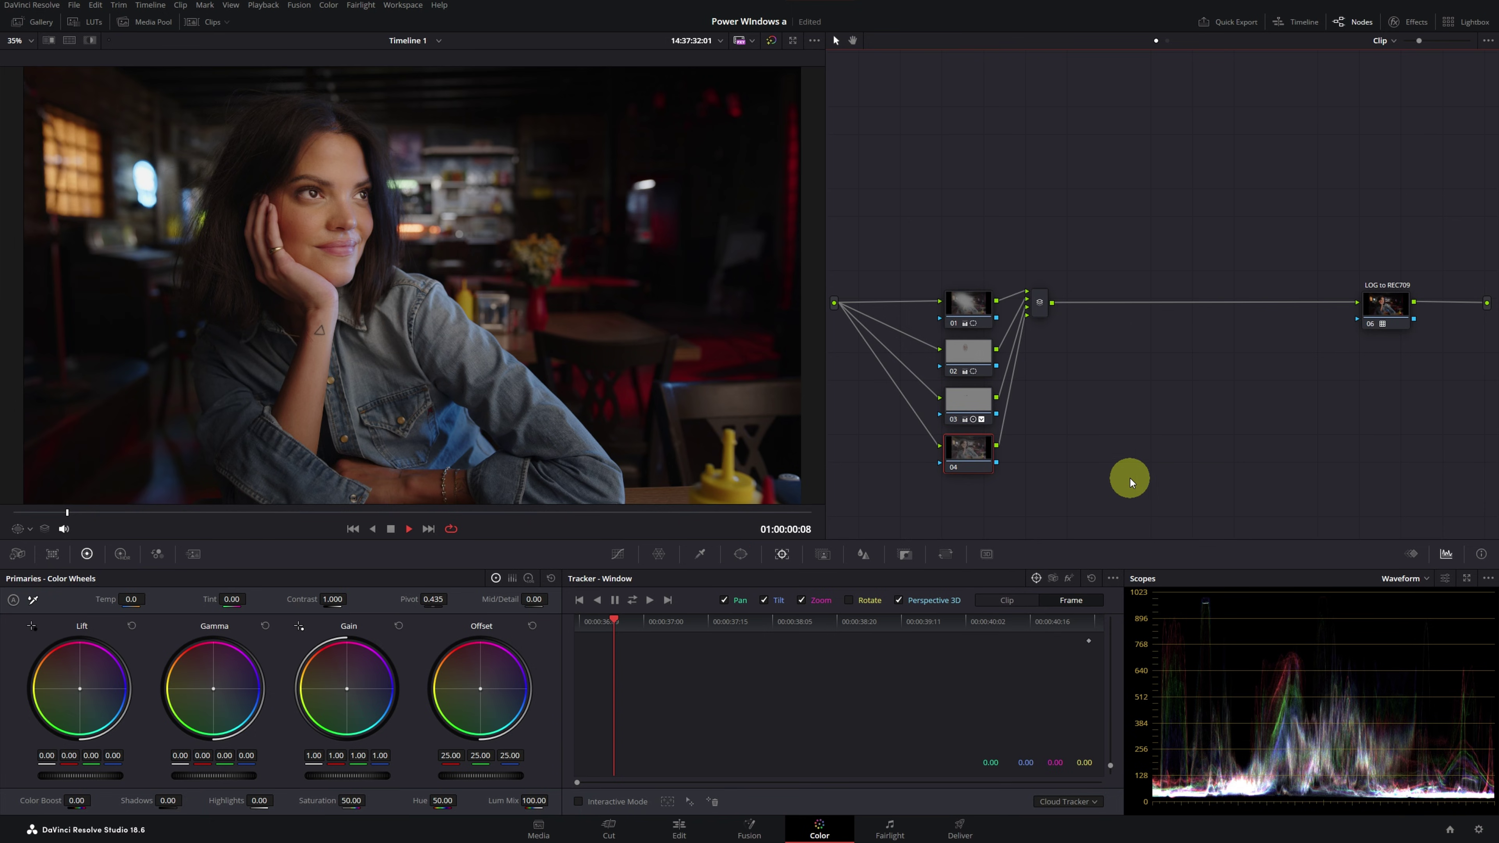
# Draw a closed curve window outlining the wall lamp on the left
pyautogui.click(741, 553)
pyautogui.click(588, 722)
pyautogui.click(117, 207)
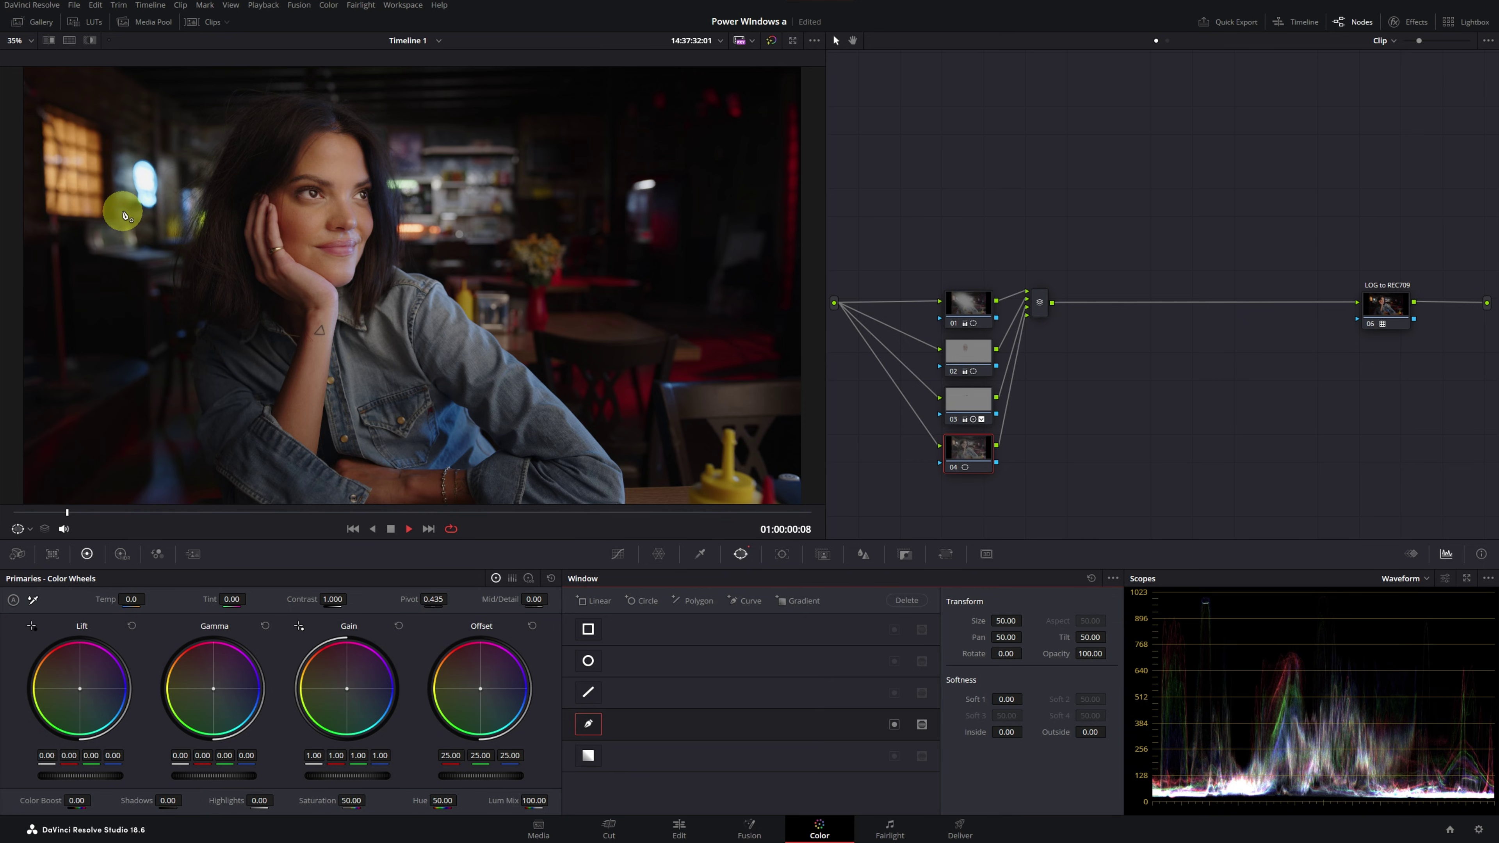
pyautogui.click(156, 214)
pyautogui.click(160, 171)
pyautogui.click(144, 150)
pyautogui.click(110, 154)
pyautogui.click(116, 207)
pyautogui.moveTo(155, 216); pyautogui.dragTo(160, 217)
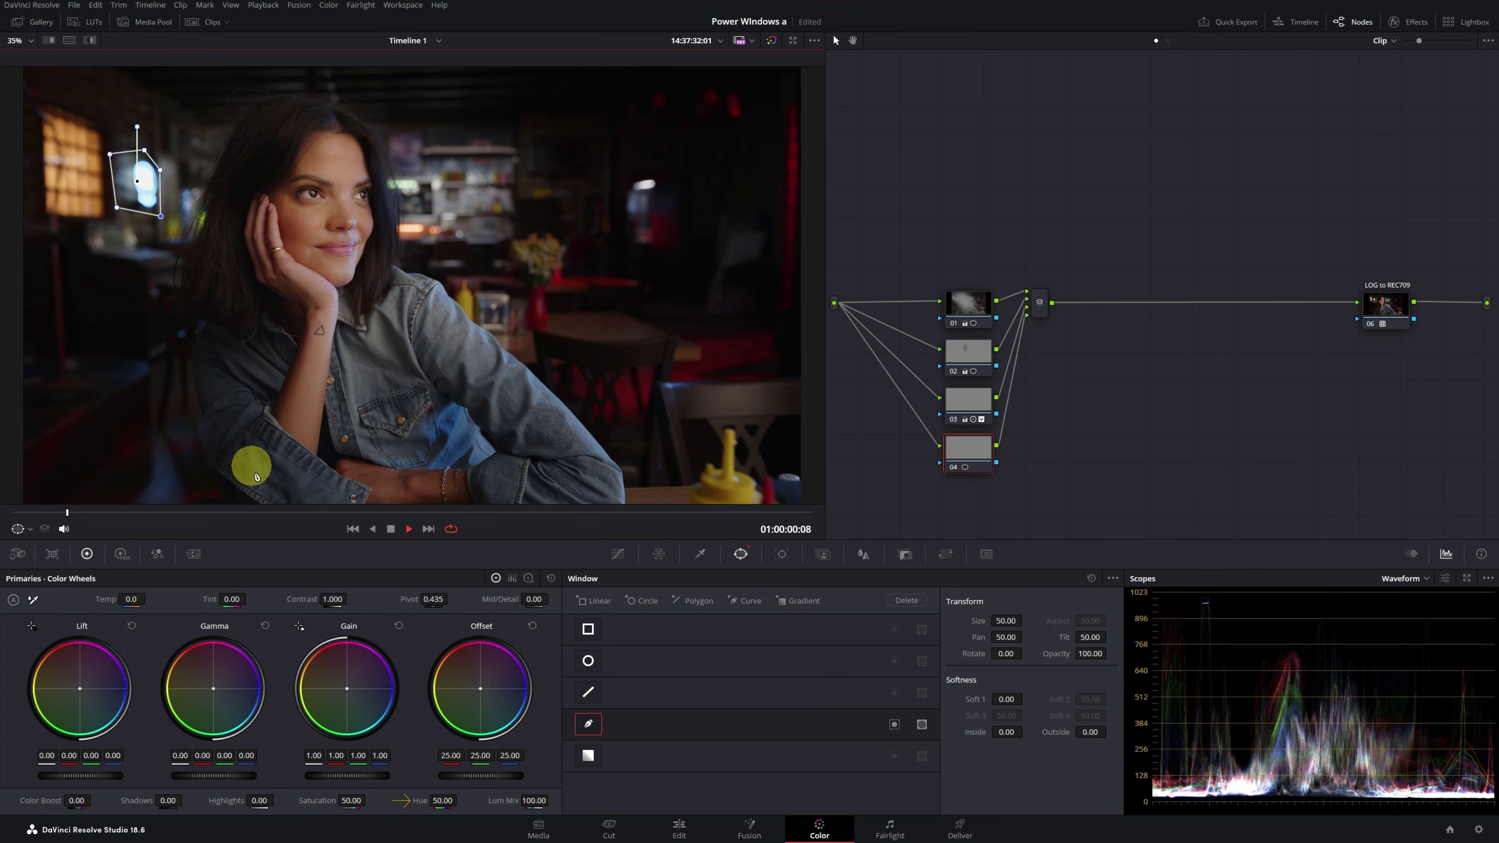
# Shift the lamp's hue and play the clip back to check it
pyautogui.moveTo(445, 802); pyautogui.dragTo(259, 798)
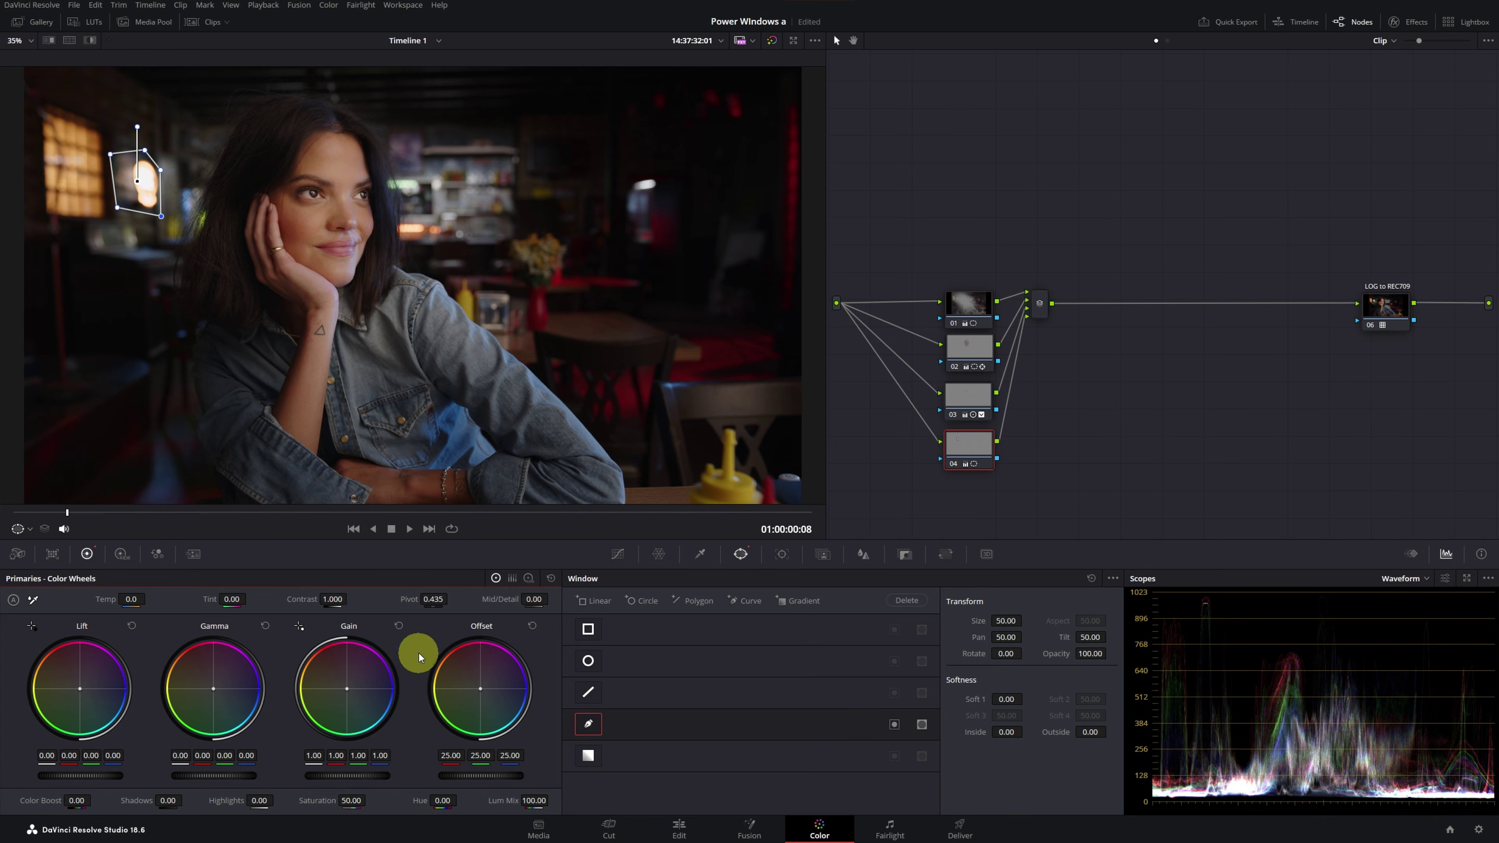
pyautogui.click(409, 529)
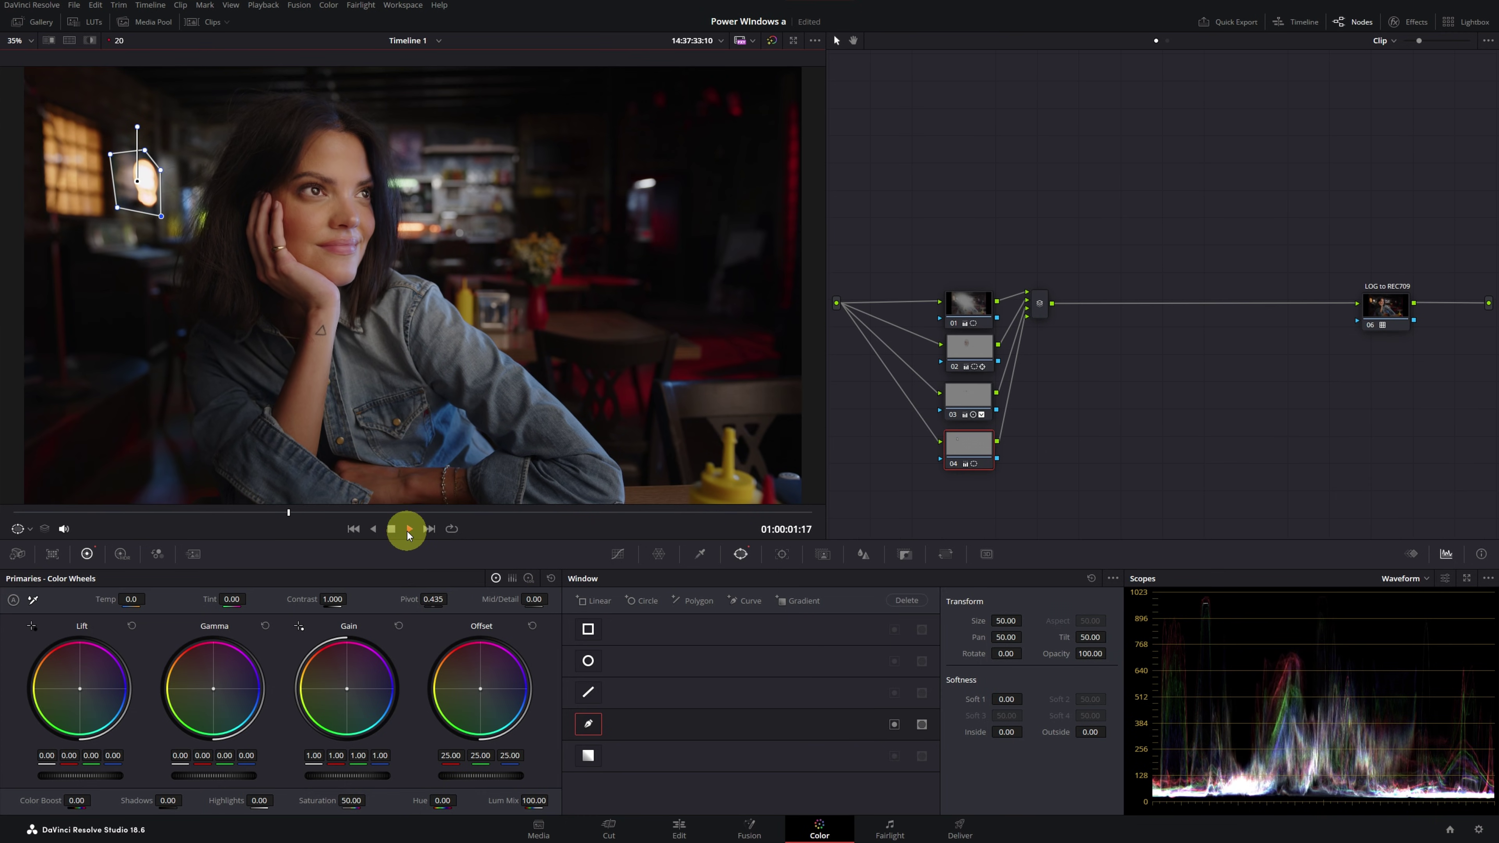
pyautogui.click(391, 529)
# Add parallel node 05 with a circle window shrunk to size 24.24 on the yellow bottle
pyautogui.rightClick(965, 443)
pyautogui.moveTo(1078, 503)
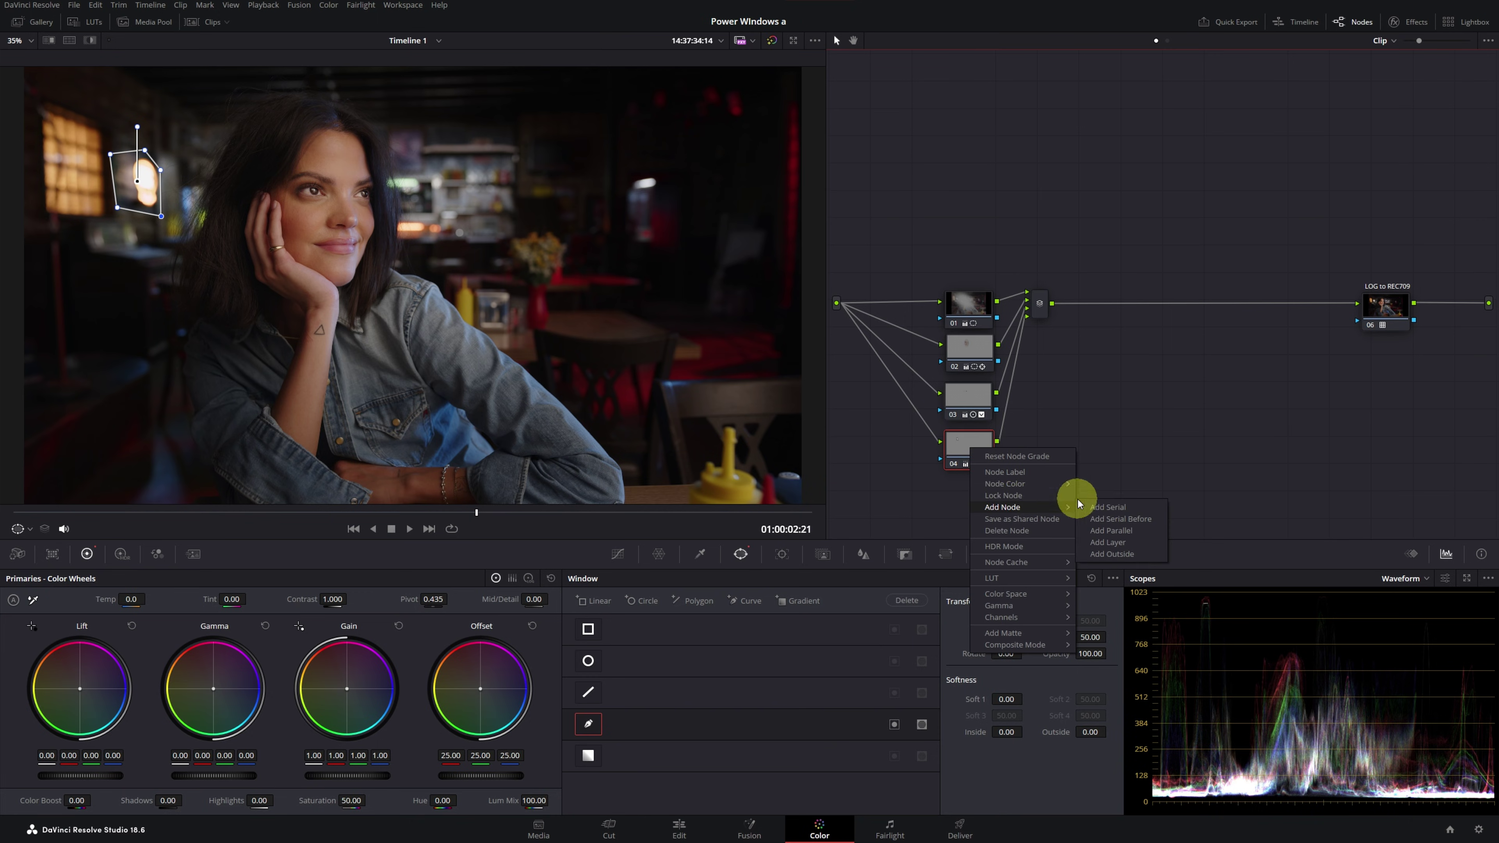
pyautogui.click(1111, 530)
pyautogui.click(588, 661)
pyautogui.moveTo(415, 293); pyautogui.dragTo(726, 479)
pyautogui.moveTo(903, 626); pyautogui.dragTo(260, 596)
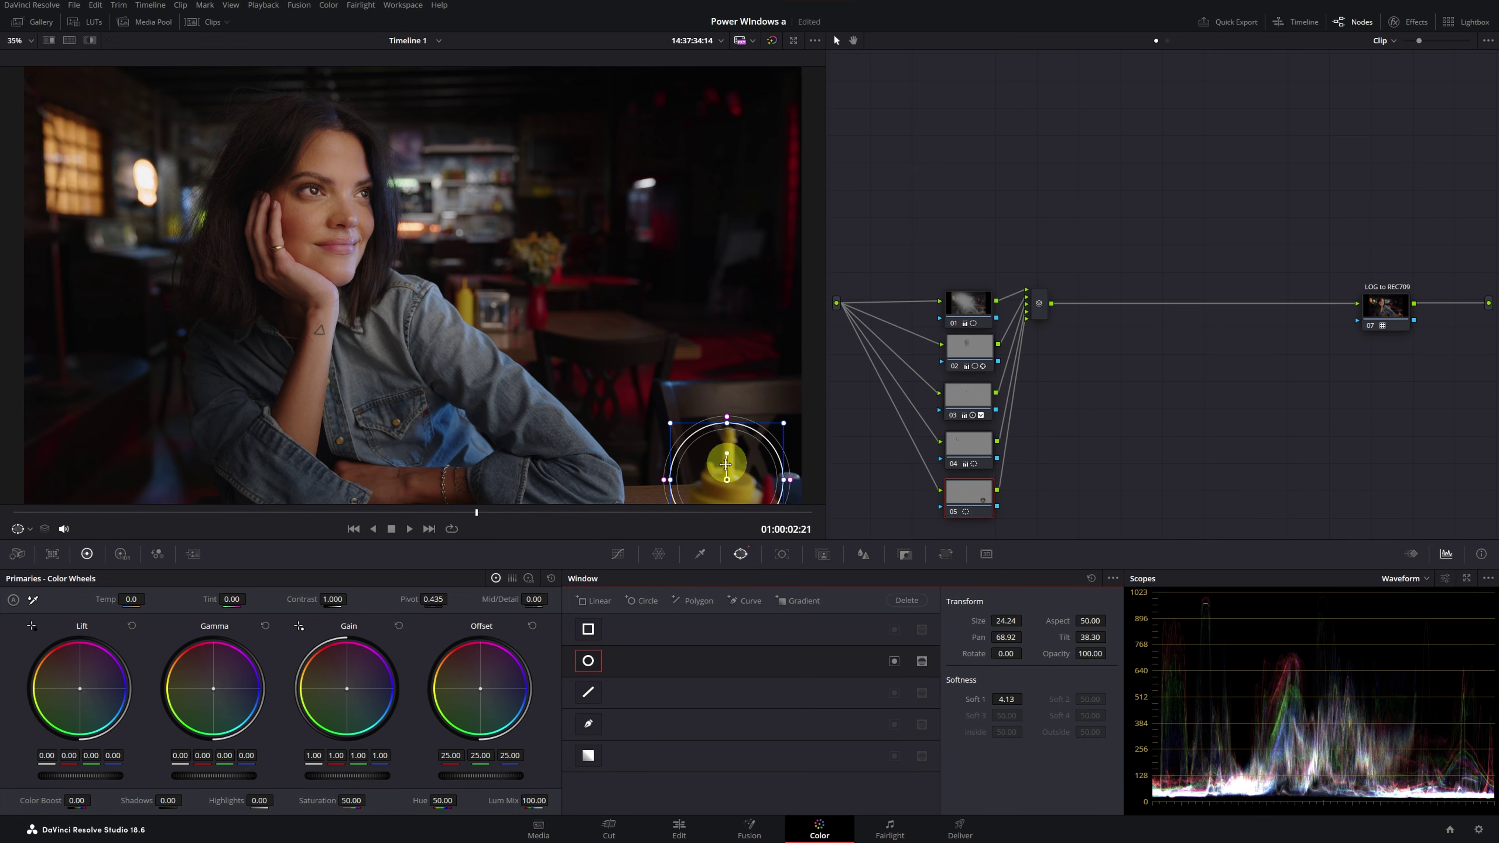
# Dip node 05's Hue vs Sat curve at hue 301.83 to saturation 0.66, then recentre the nodes
pyautogui.click(618, 554)
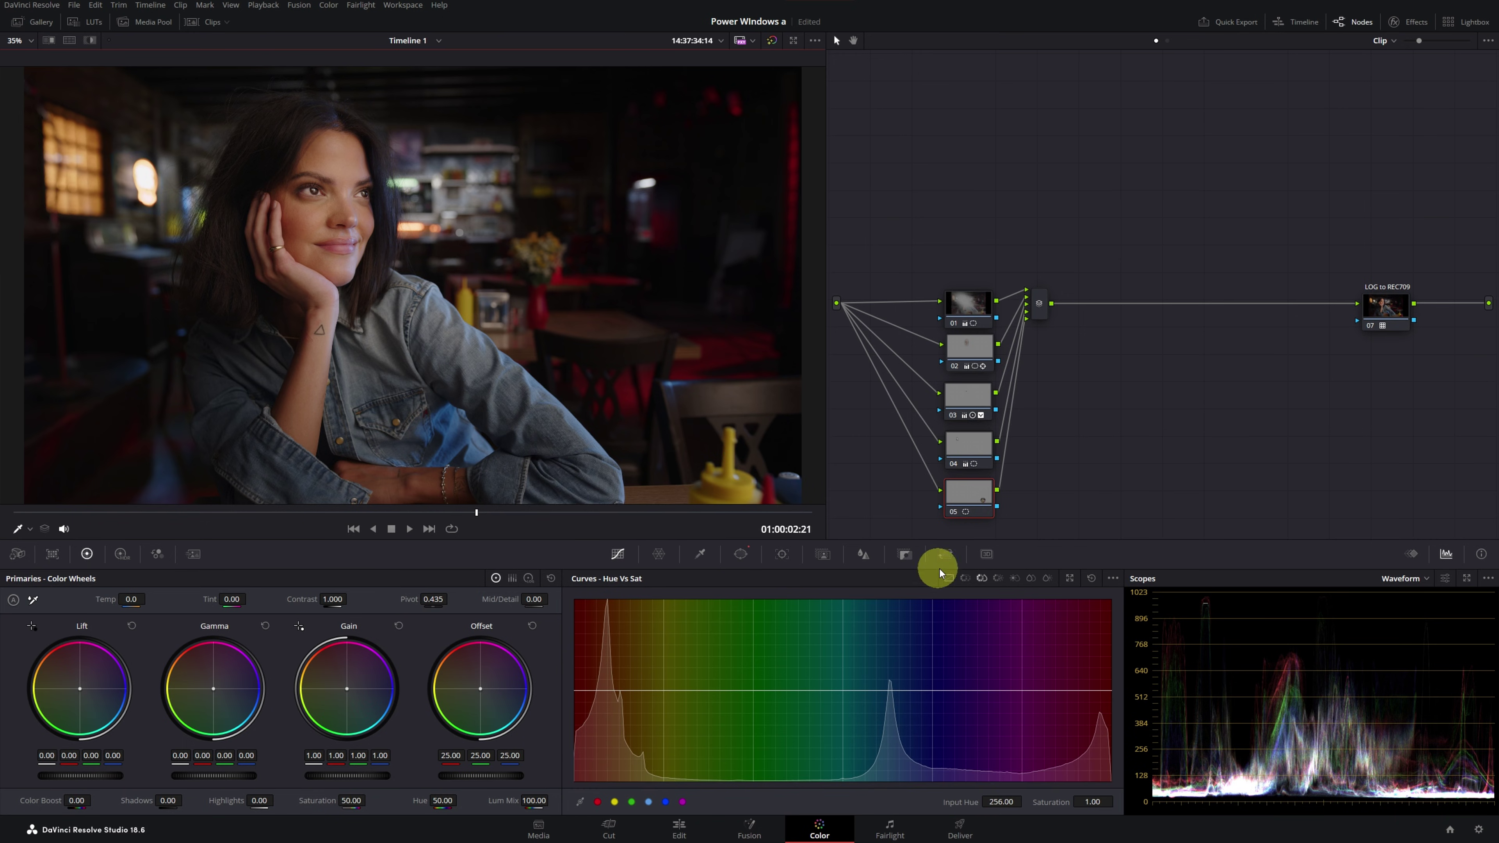
pyautogui.click(982, 578)
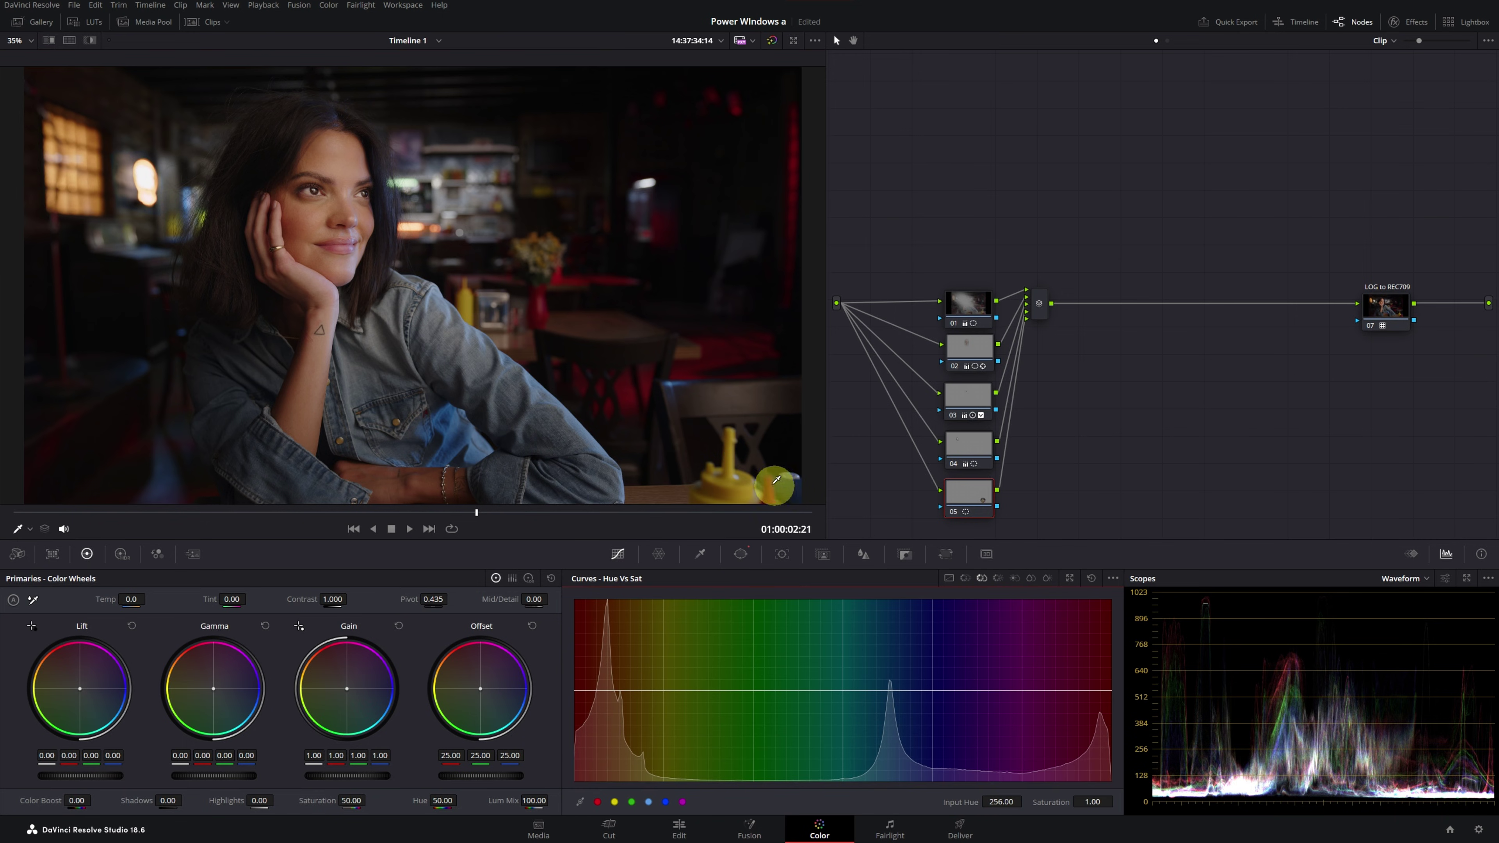
pyautogui.click(736, 480)
pyautogui.click(645, 690)
pyautogui.moveTo(643, 723); pyautogui.dragTo(642, 721)
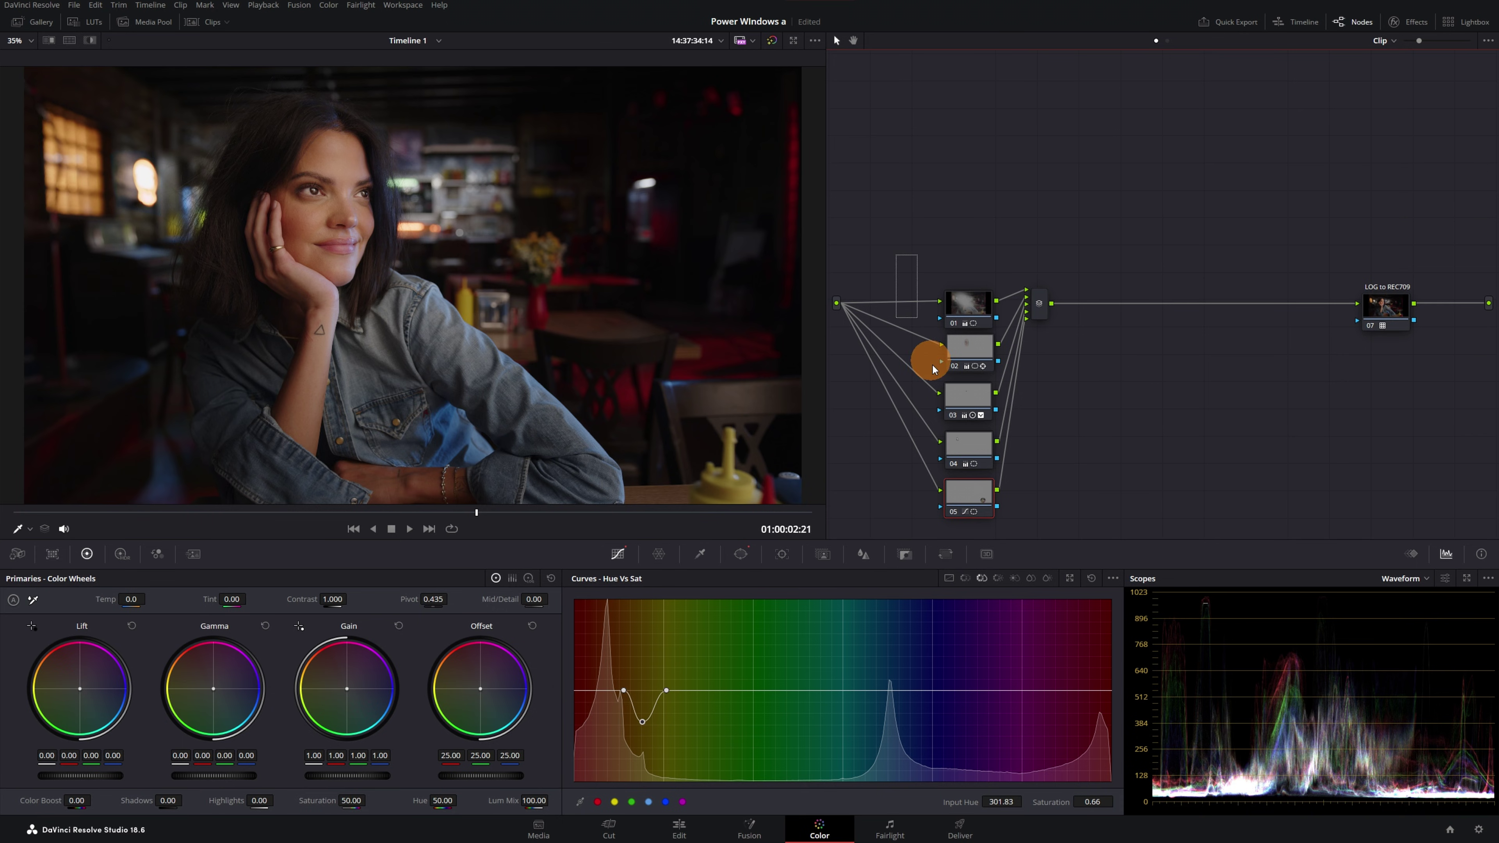
pyautogui.moveTo(970, 524); pyautogui.dragTo(958, 413)
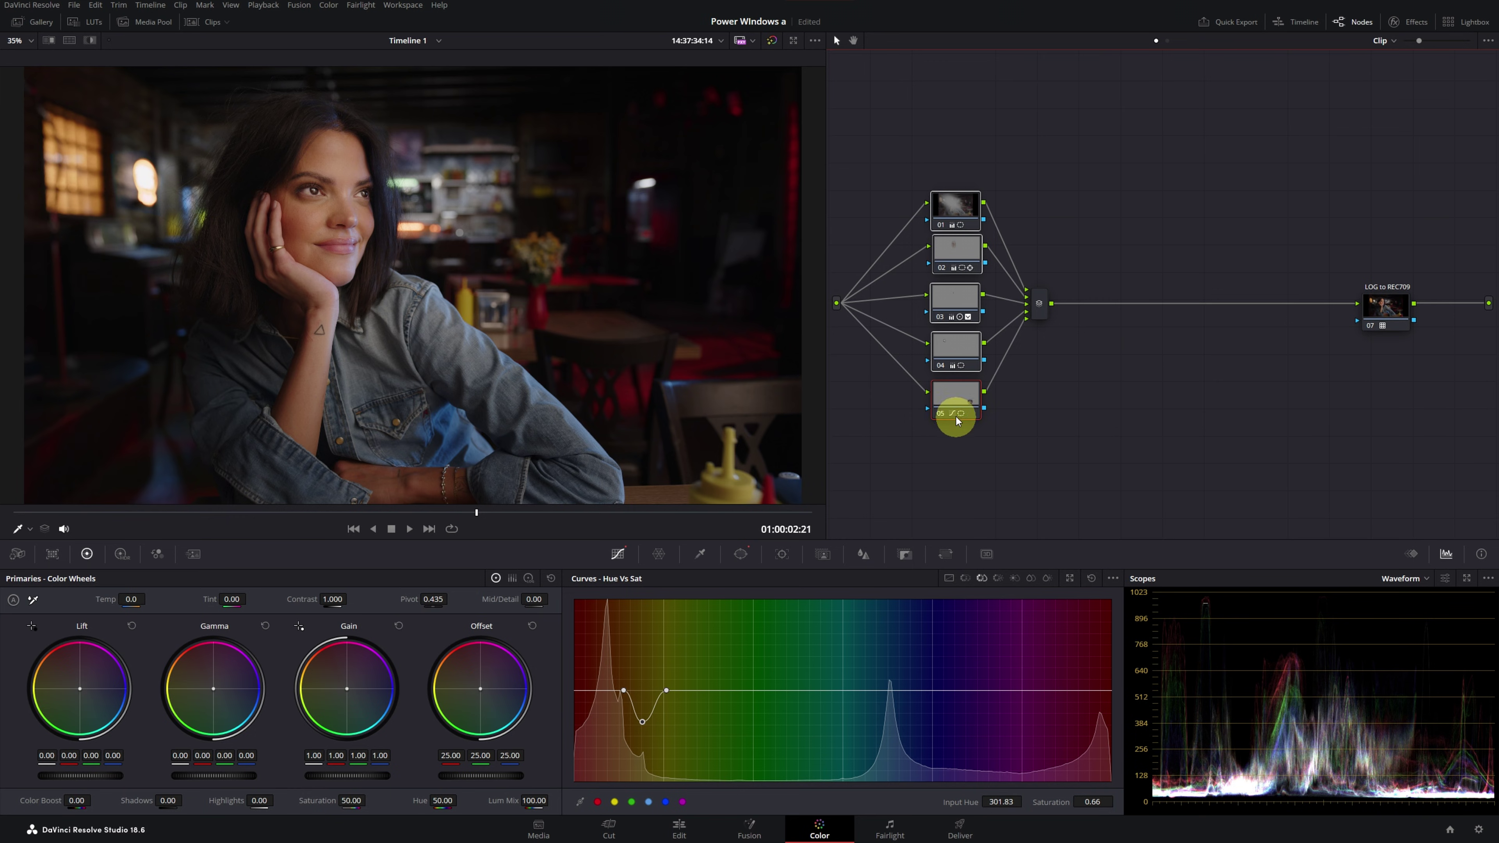
# Add parallel node 06 after node 05
pyautogui.rightClick(956, 403)
pyautogui.moveTo(1038, 459)
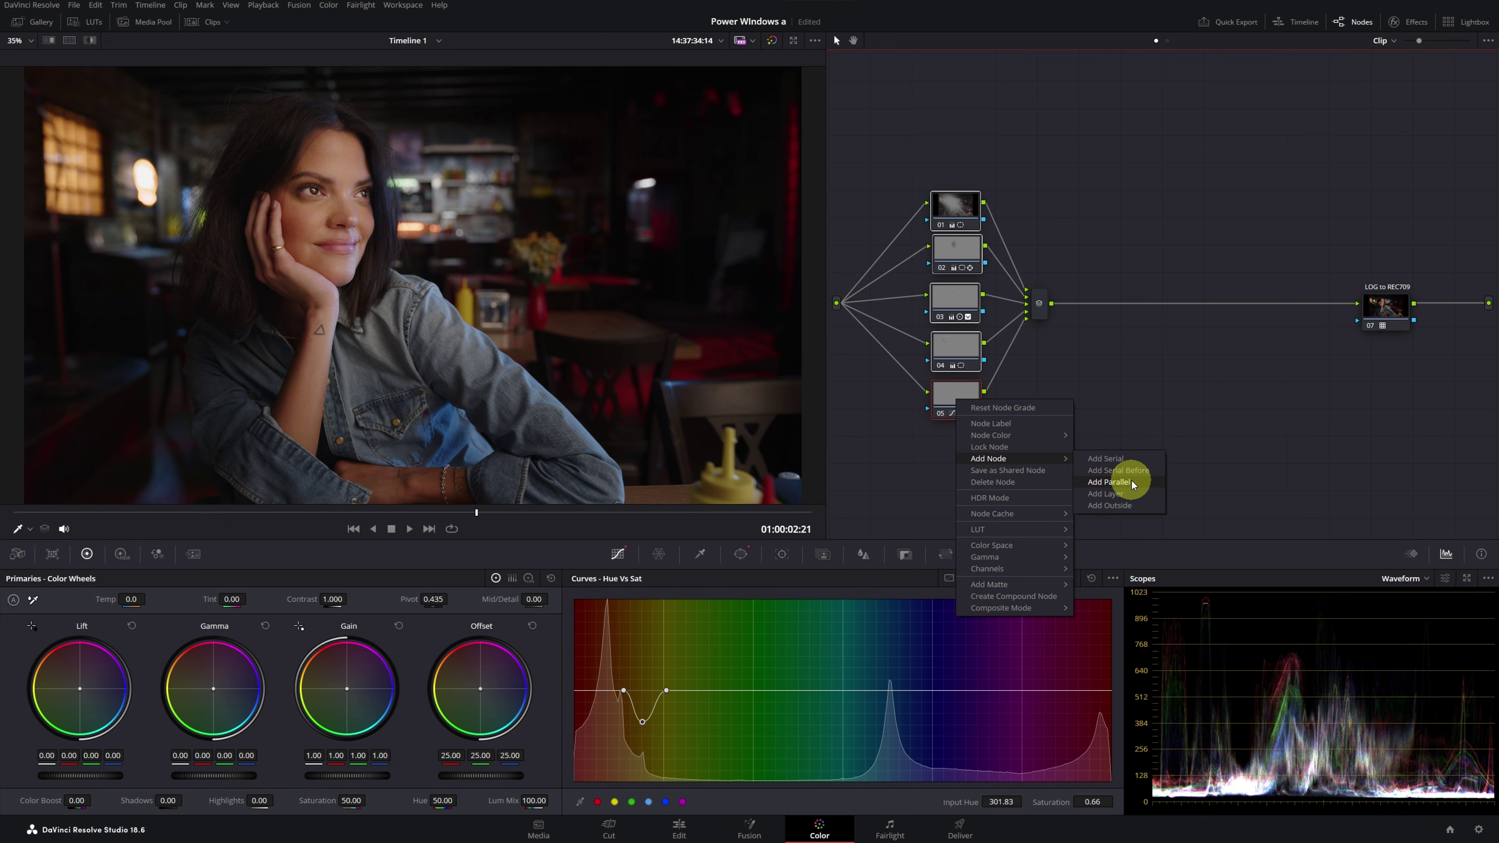
pyautogui.click(1109, 482)
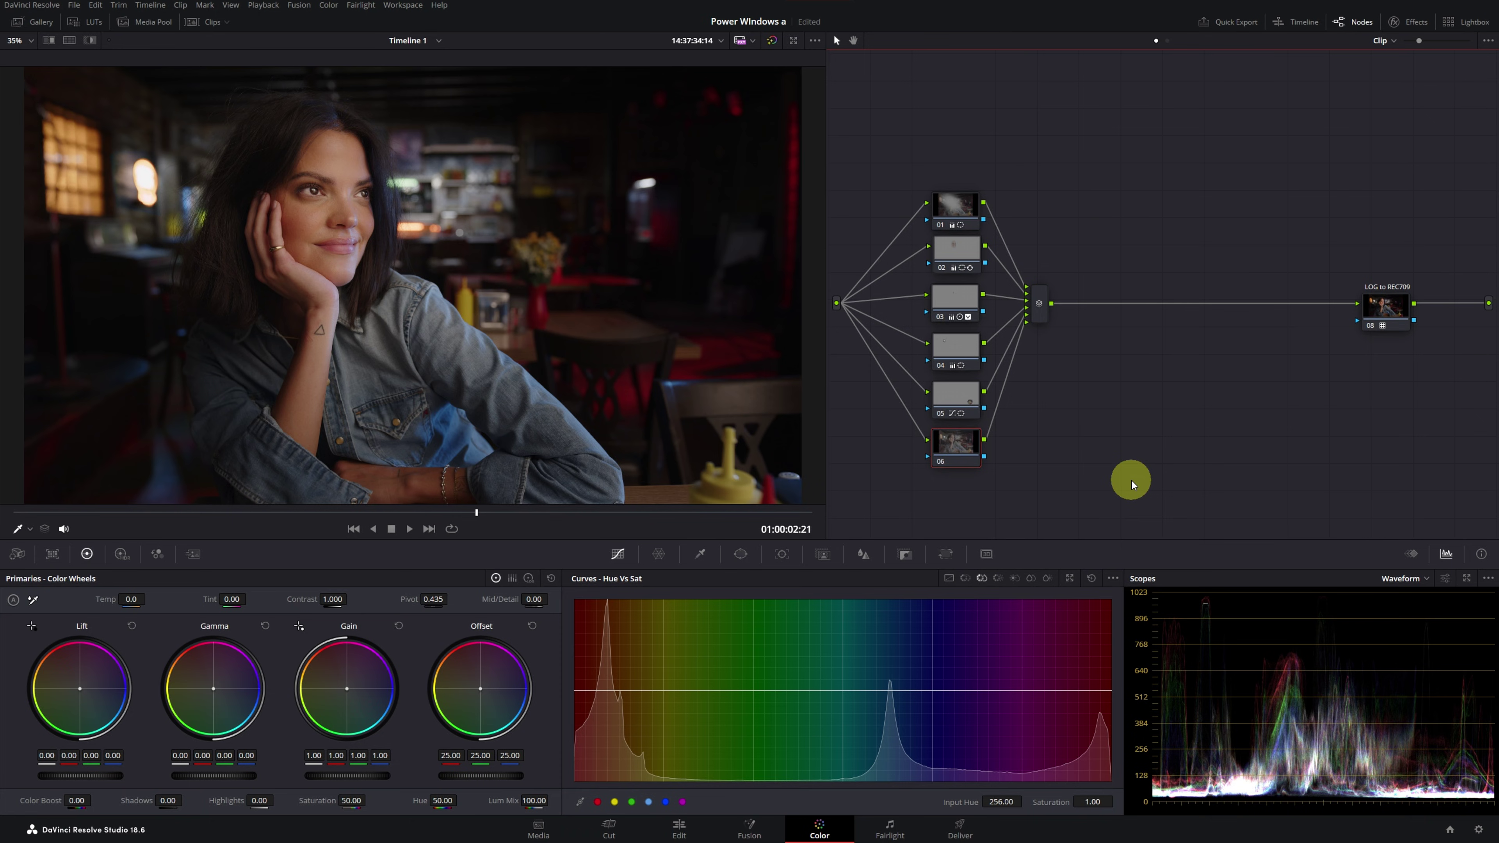
# Shape a soft oval circle window (size 37.88) framing the woman's face
pyautogui.click(741, 554)
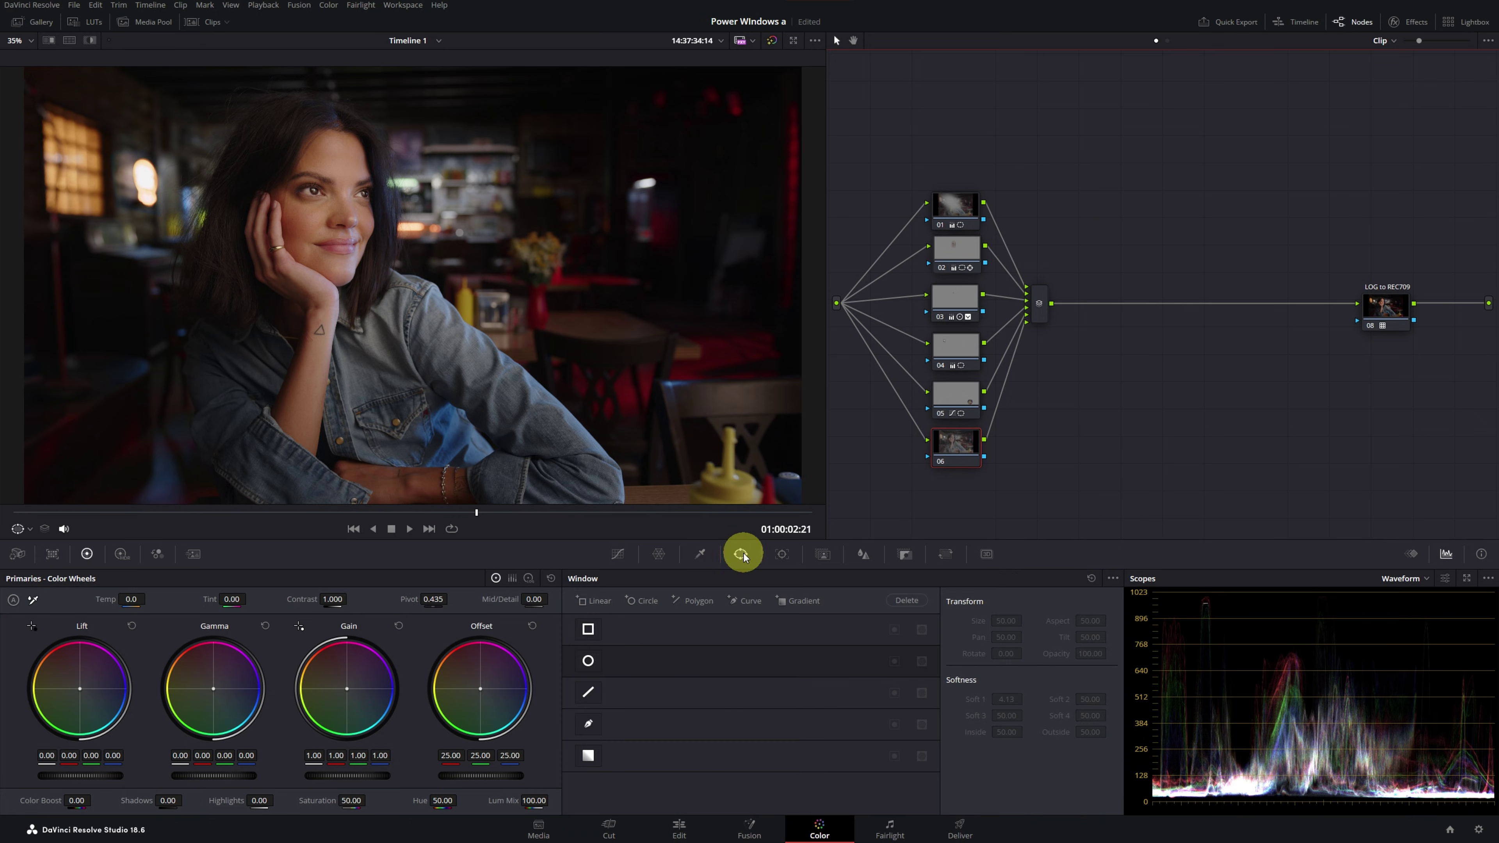
pyautogui.click(591, 661)
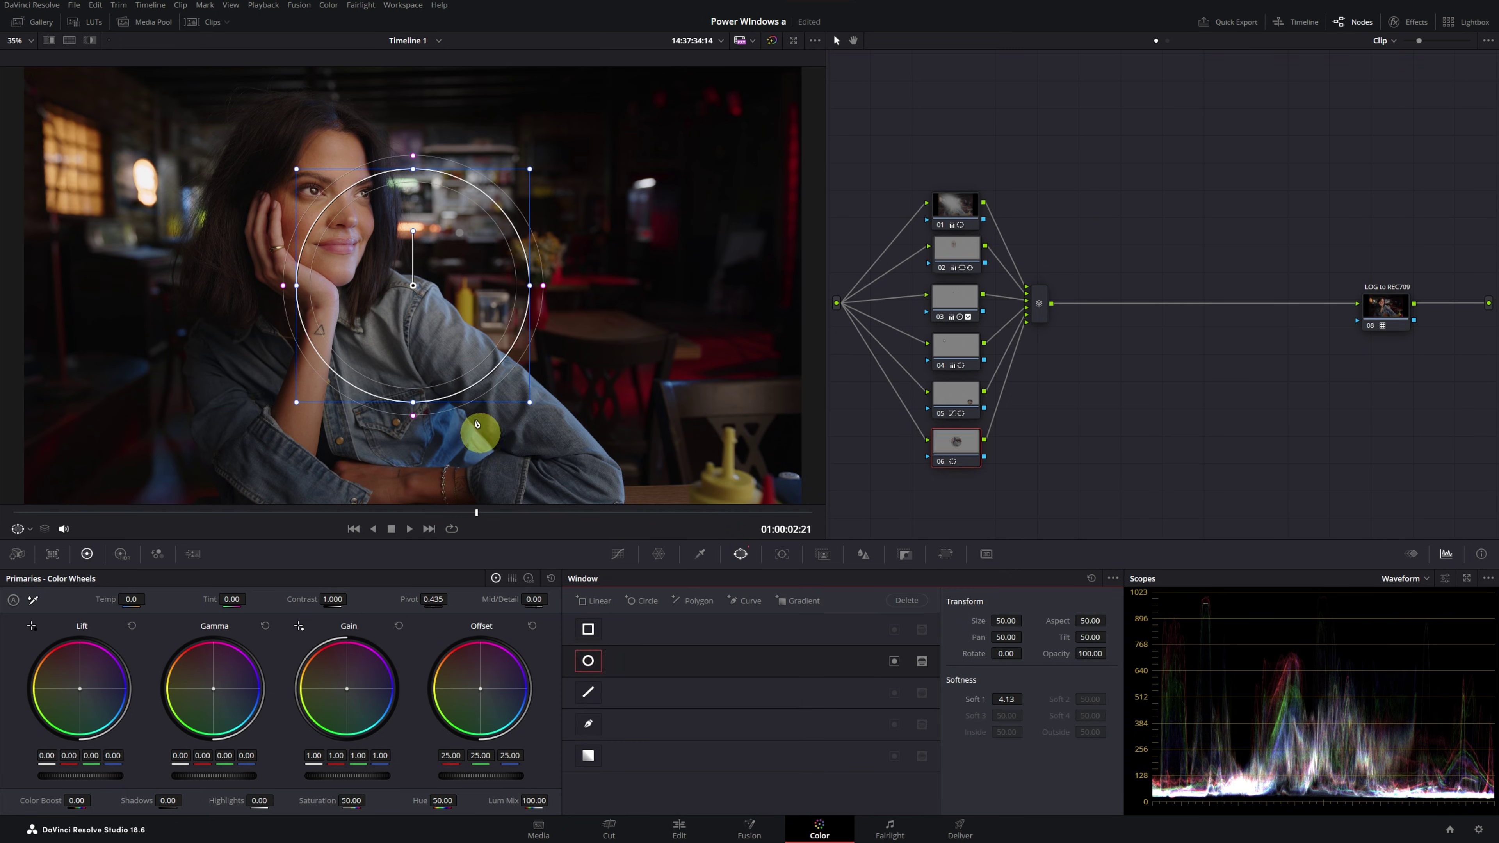
pyautogui.moveTo(410, 287); pyautogui.dragTo(328, 211)
pyautogui.moveTo(447, 213); pyautogui.dragTo(416, 212)
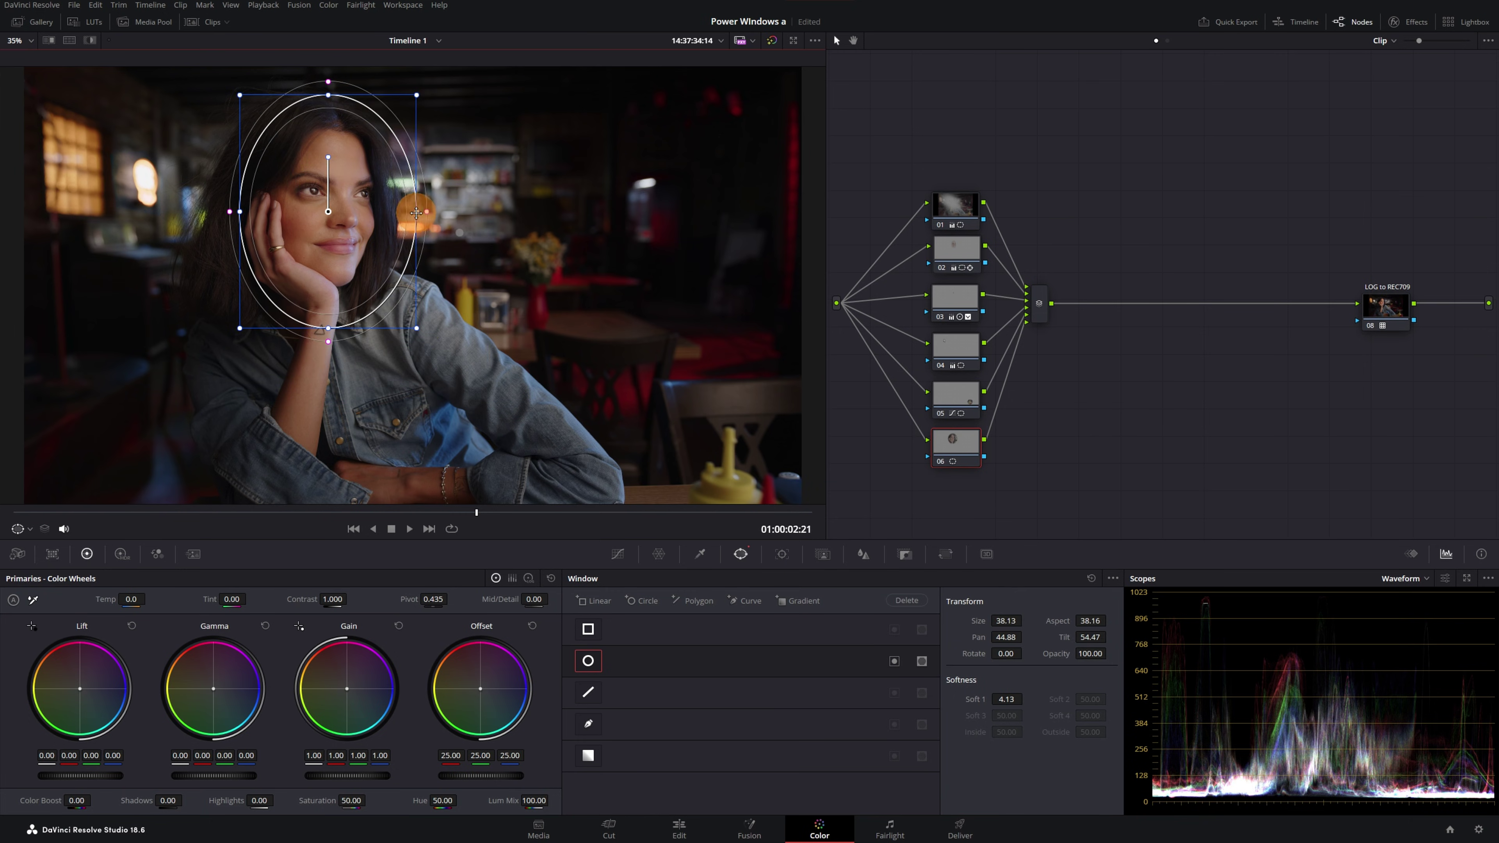
pyautogui.moveTo(417, 328); pyautogui.dragTo(378, 286)
pyautogui.moveTo(331, 214); pyautogui.dragTo(438, 212)
pyautogui.moveTo(335, 144); pyautogui.dragTo(333, 151)
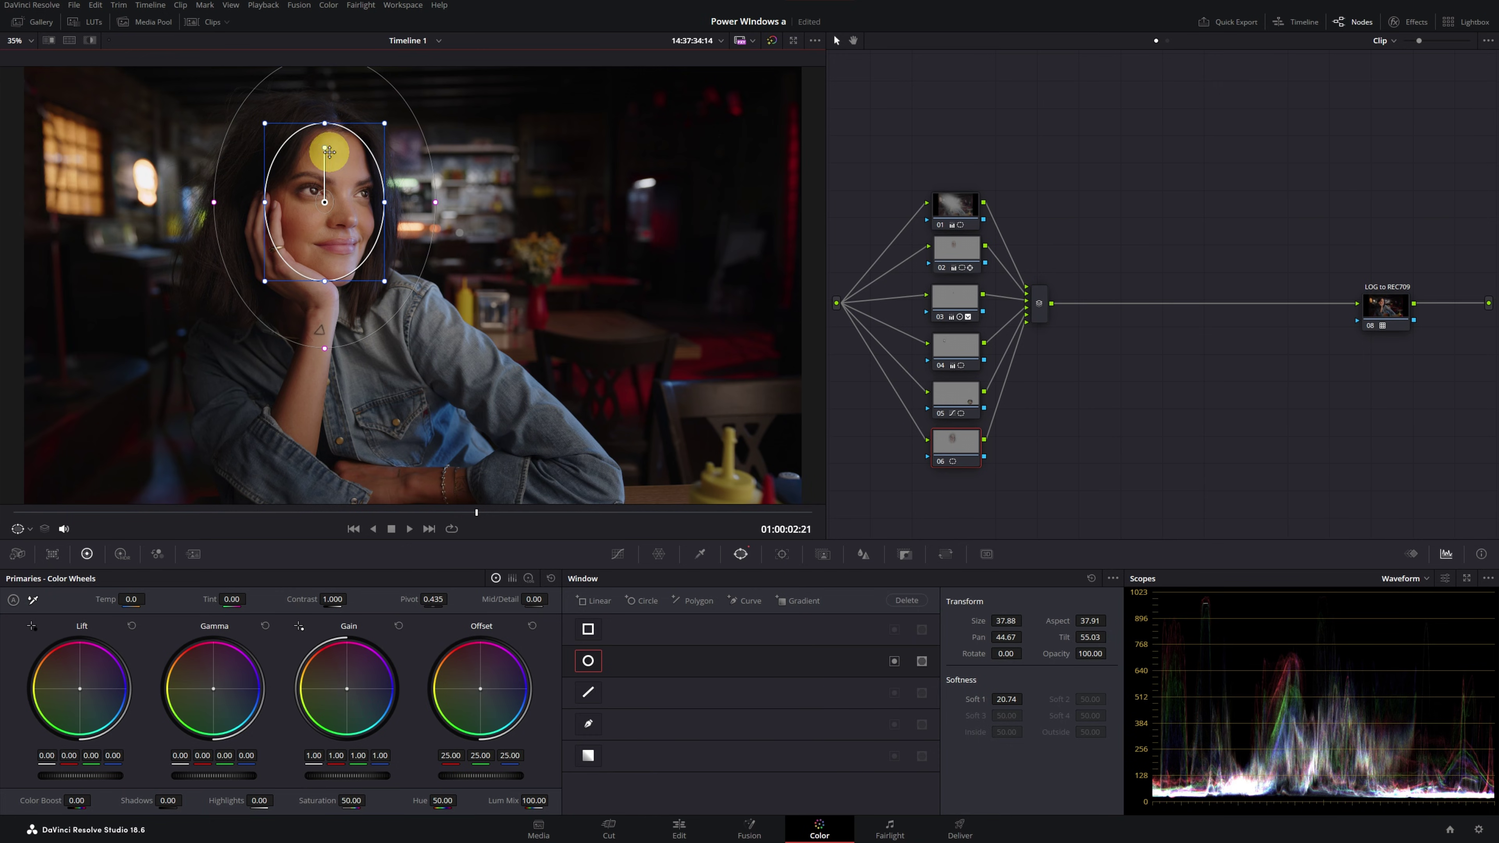
pyautogui.click(783, 554)
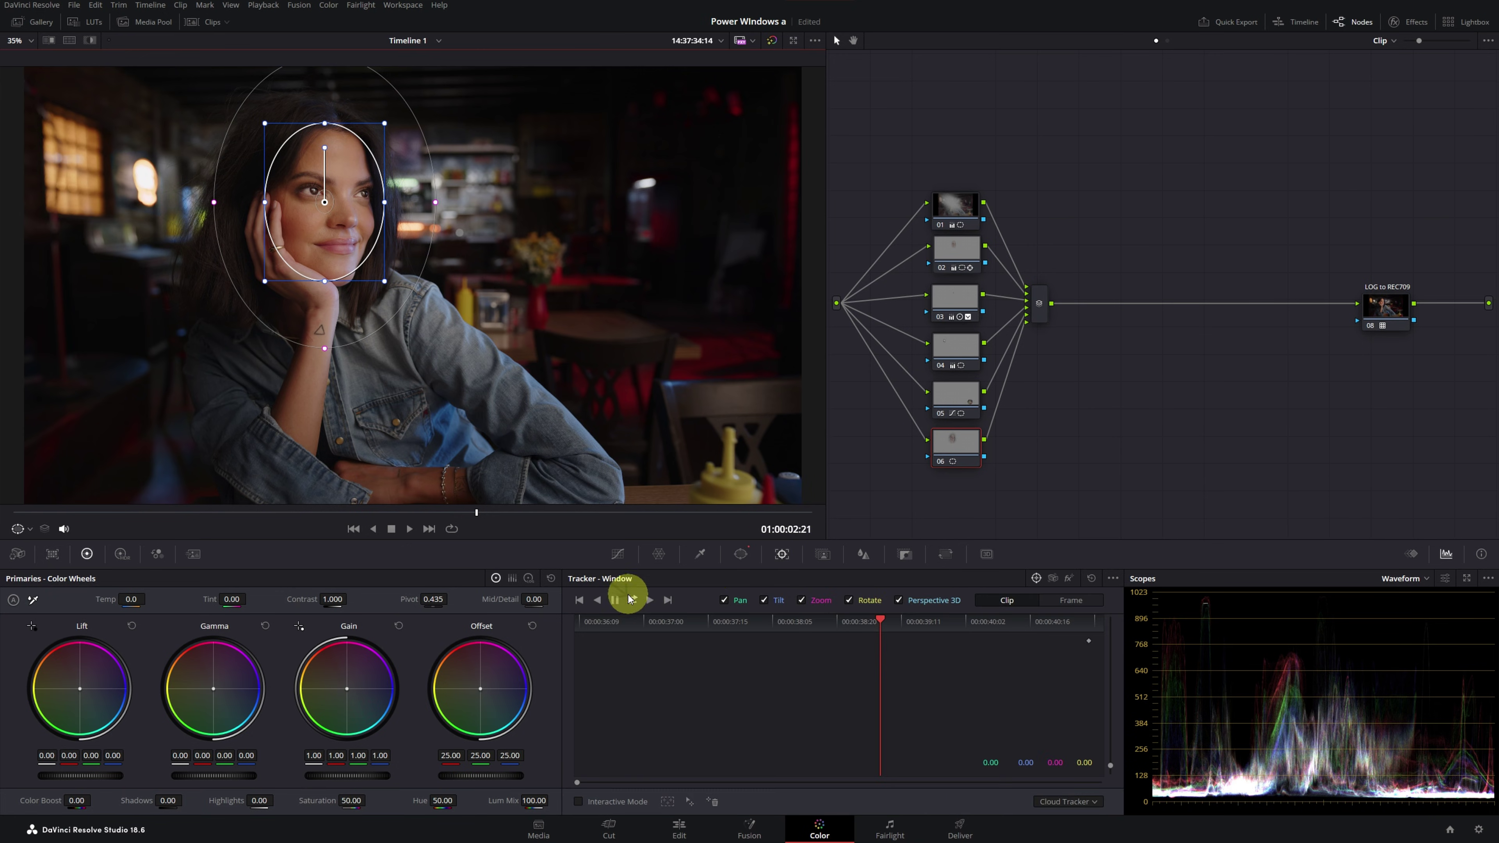
# Track the face window forward and backward, then invert it to affect the surroundings
pyautogui.click(631, 600)
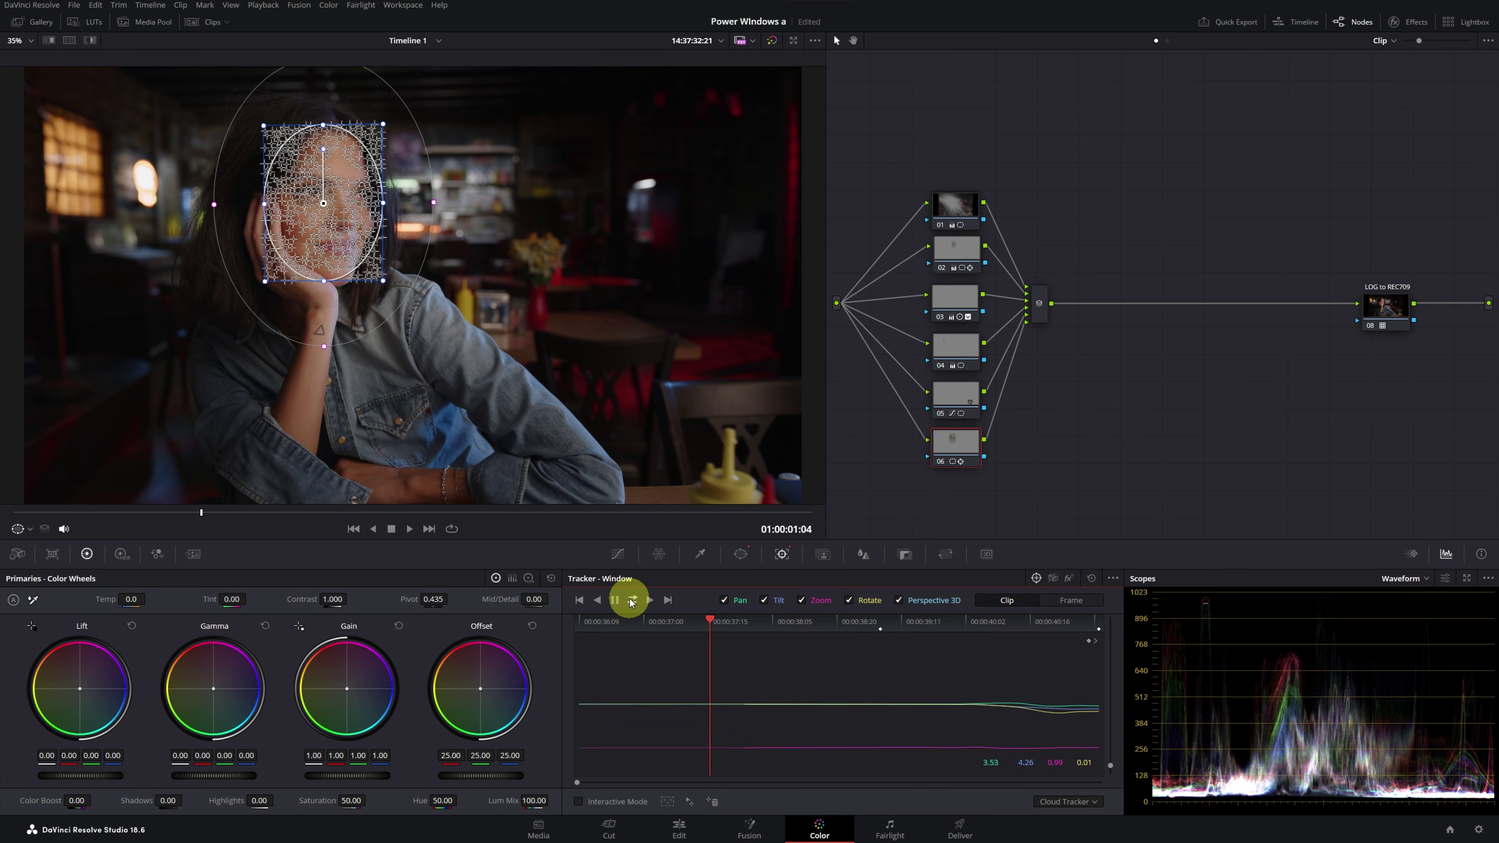
pyautogui.click(741, 555)
pyautogui.click(895, 661)
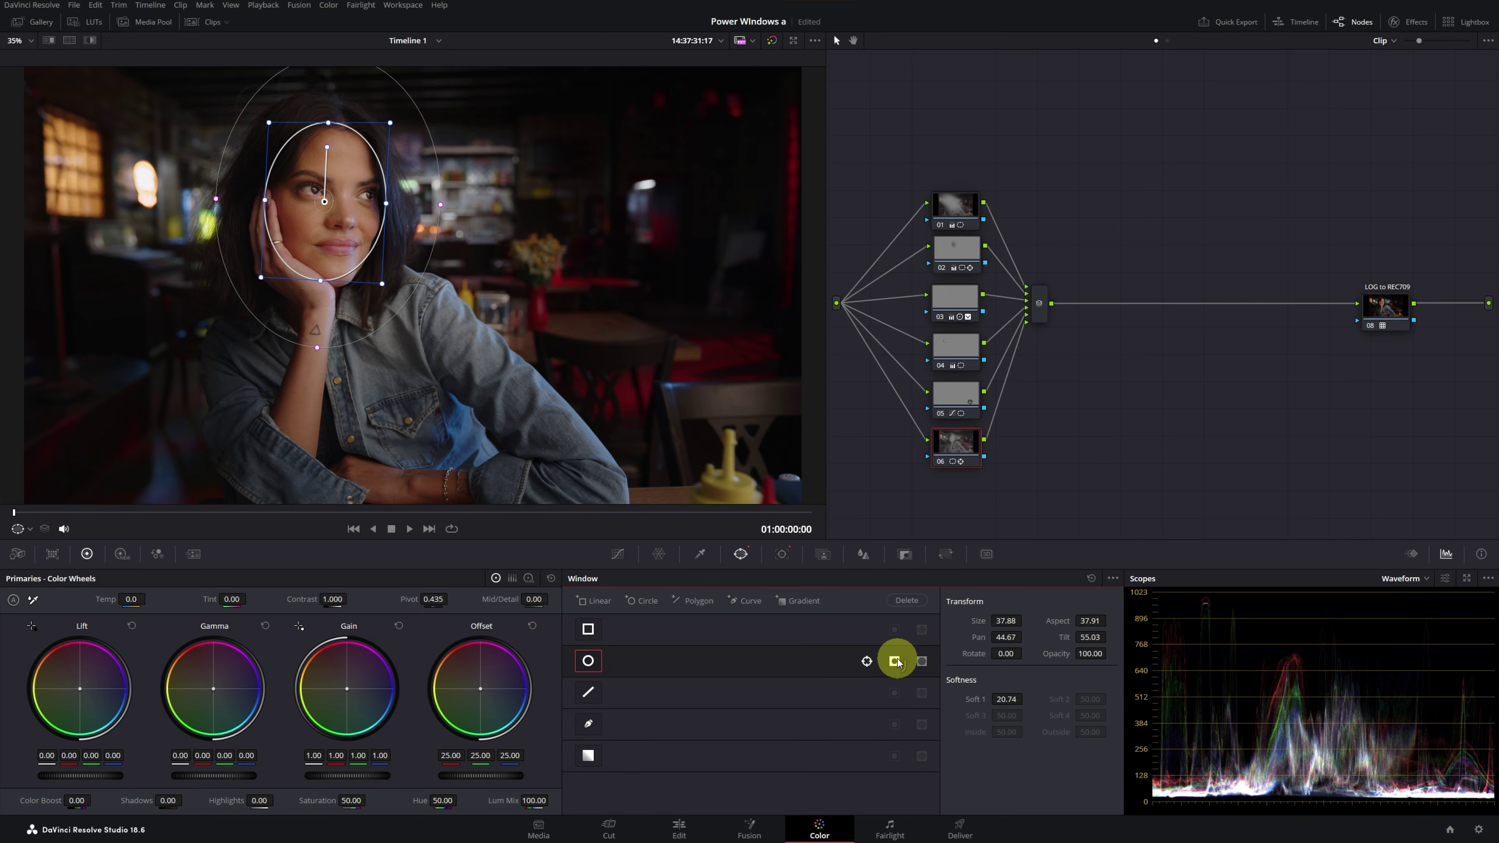
# Shift Offset and Gain (green 0.98, blue 1.02) toward blue, compare, and select nodes 01–06
pyautogui.click(481, 688)
pyautogui.moveTo(480, 689); pyautogui.dragTo(481, 690)
pyautogui.moveTo(354, 693); pyautogui.dragTo(348, 692)
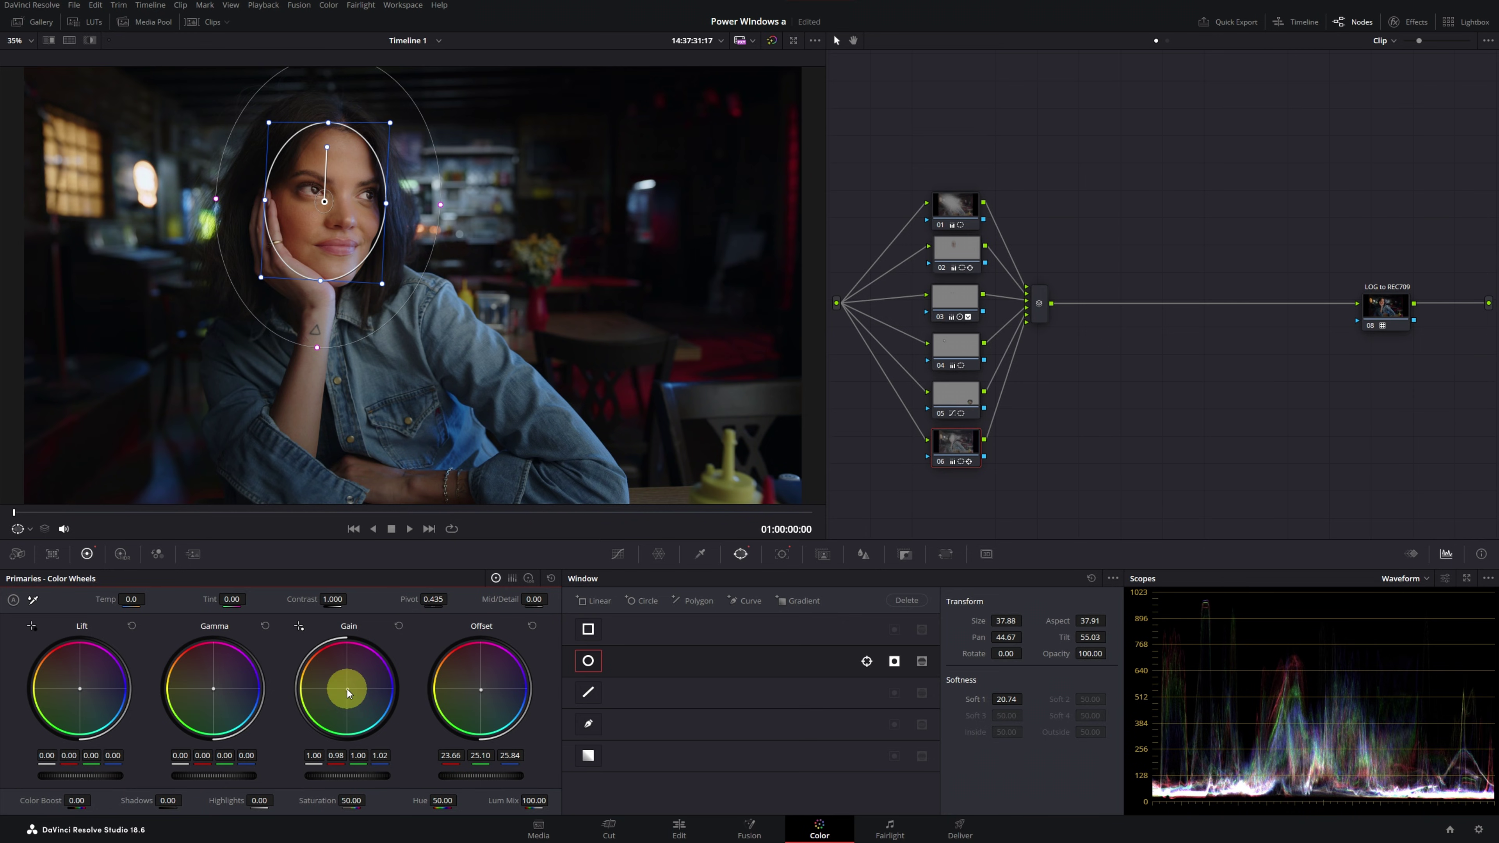
pyautogui.click(615, 554)
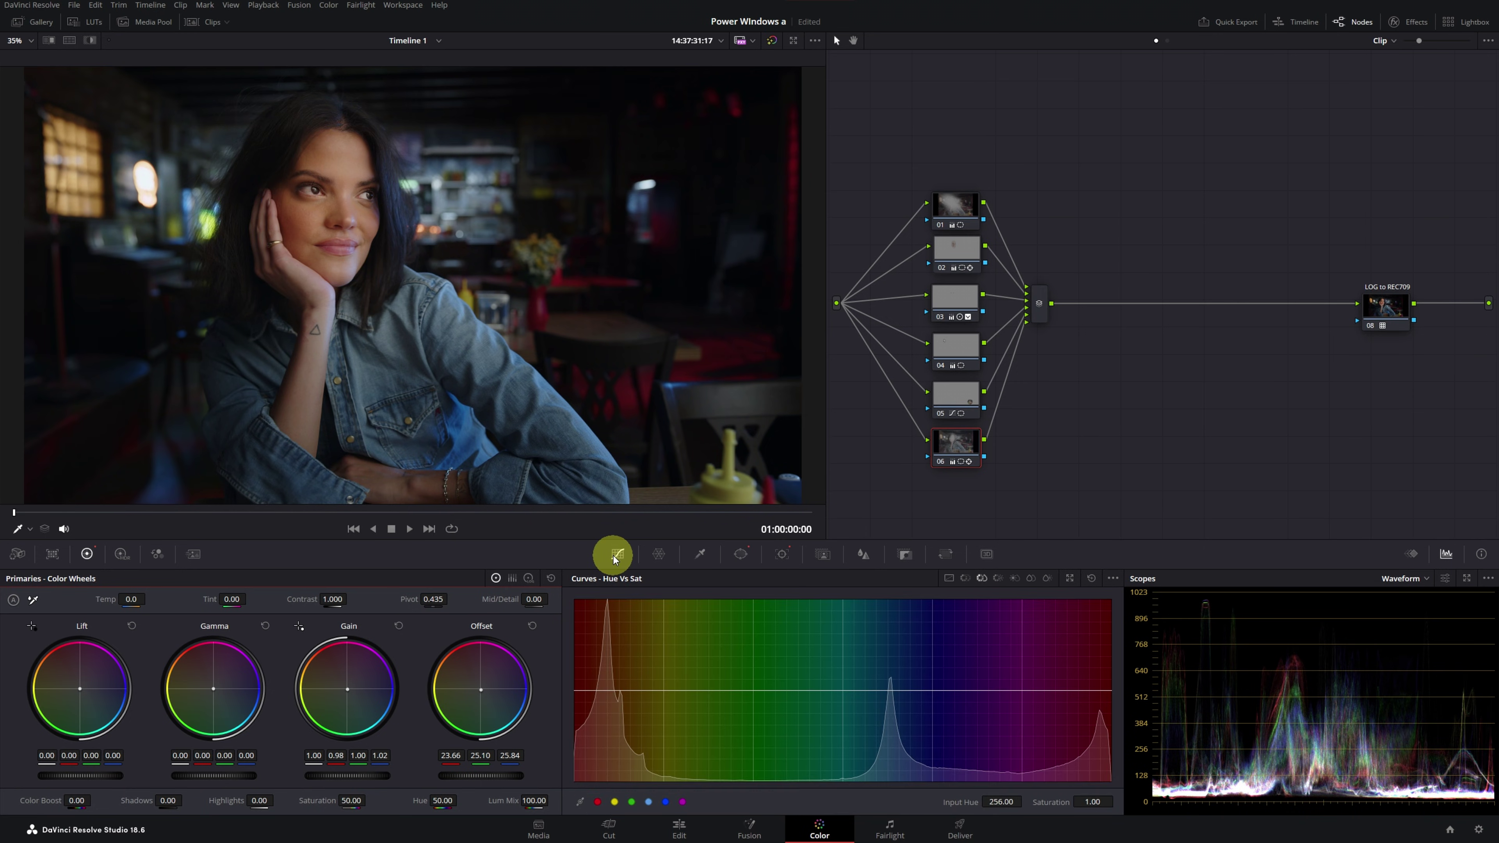
pyautogui.click(941, 462)
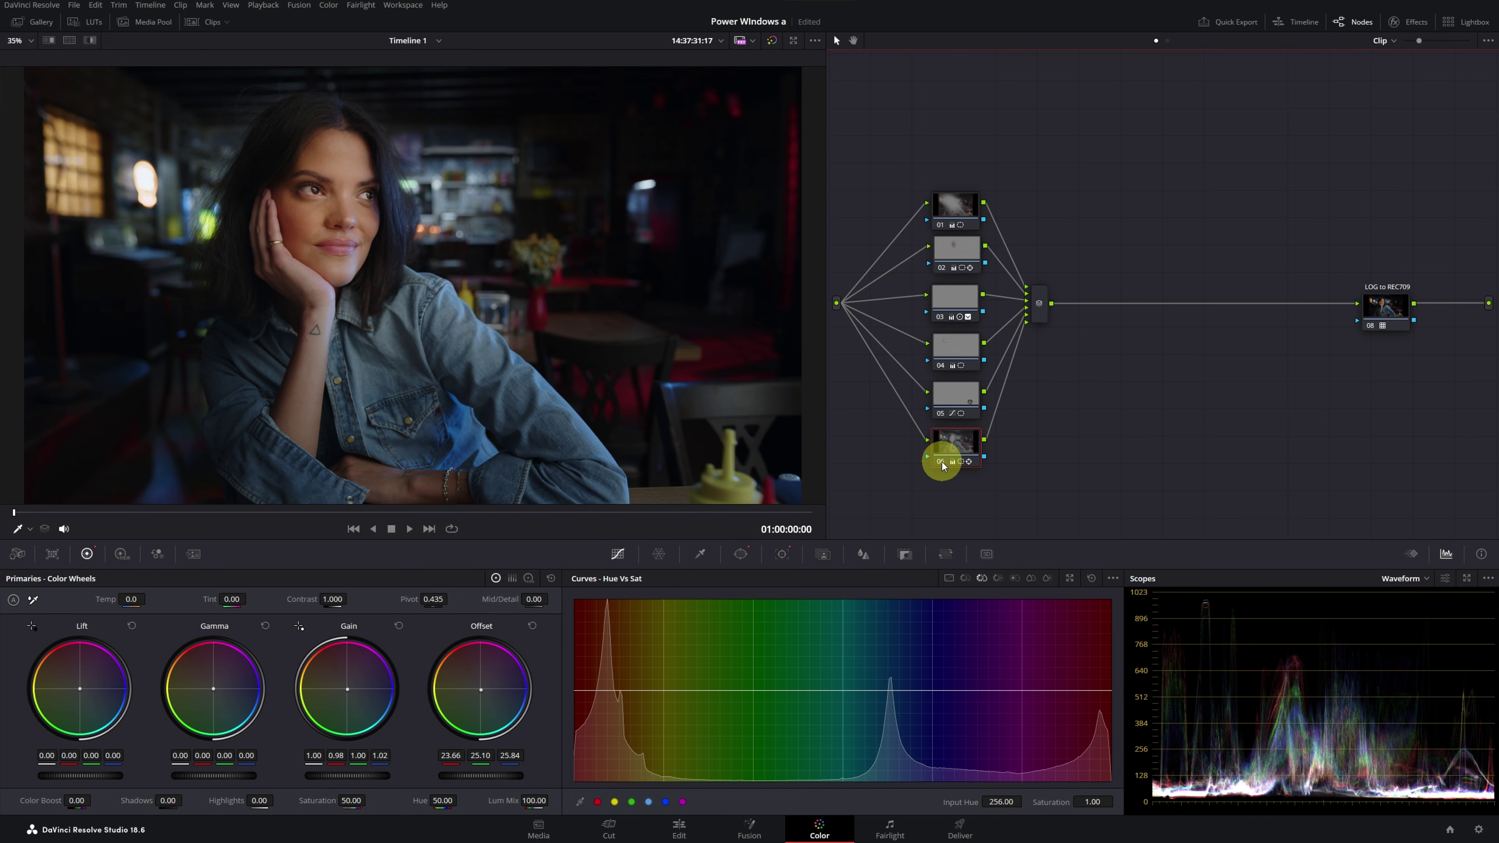
pyautogui.moveTo(915, 194); pyautogui.dragTo(939, 436)
pyautogui.moveTo(977, 486); pyautogui.dragTo(987, 500)
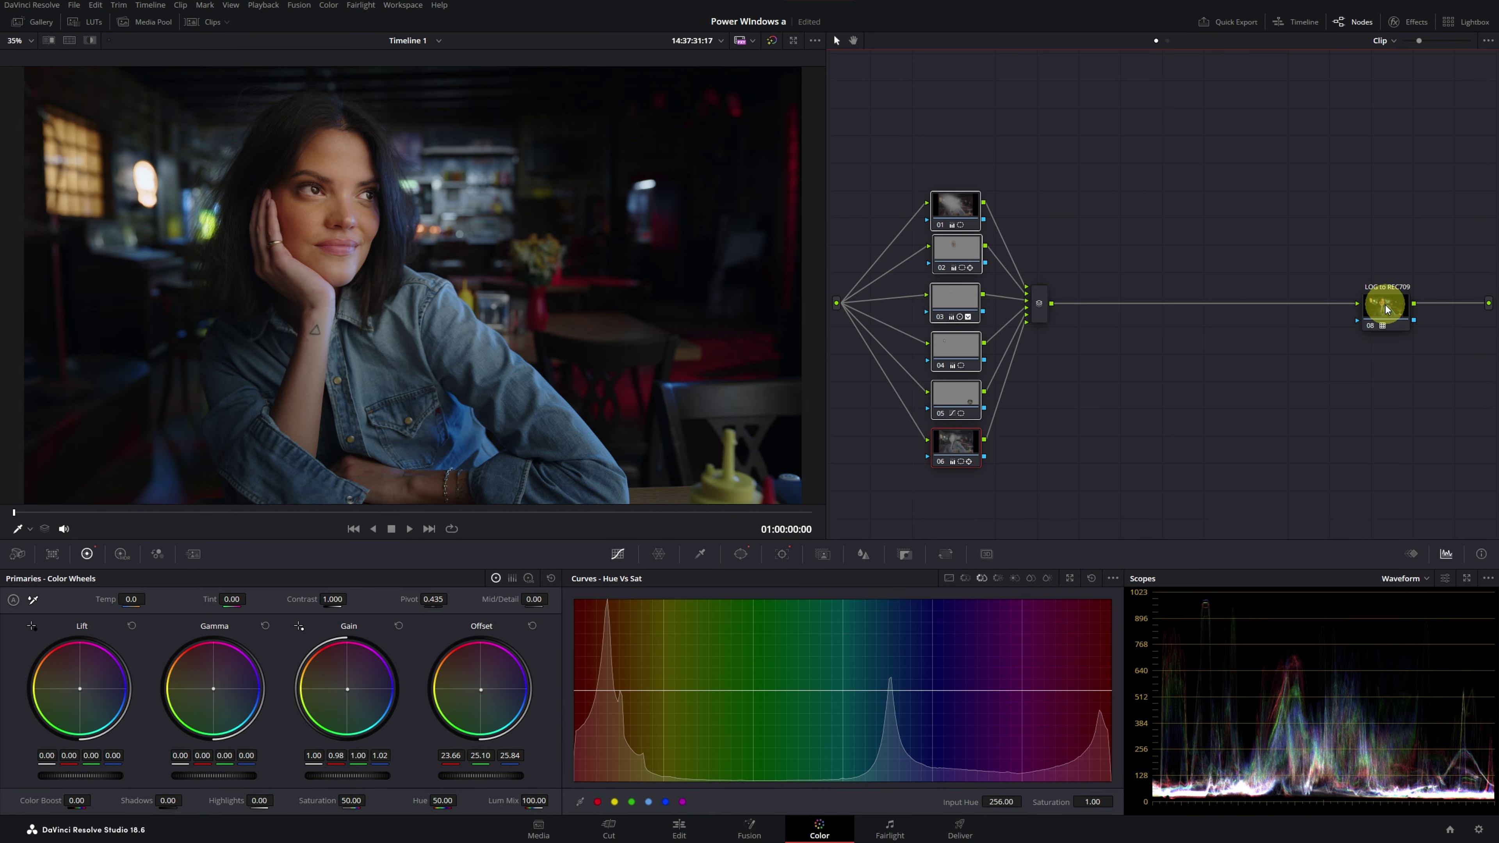
pyautogui.hotkey('shift', 'd')
pyautogui.hotkey('shift', 'd')
pyautogui.hotkey('shift', 'd')
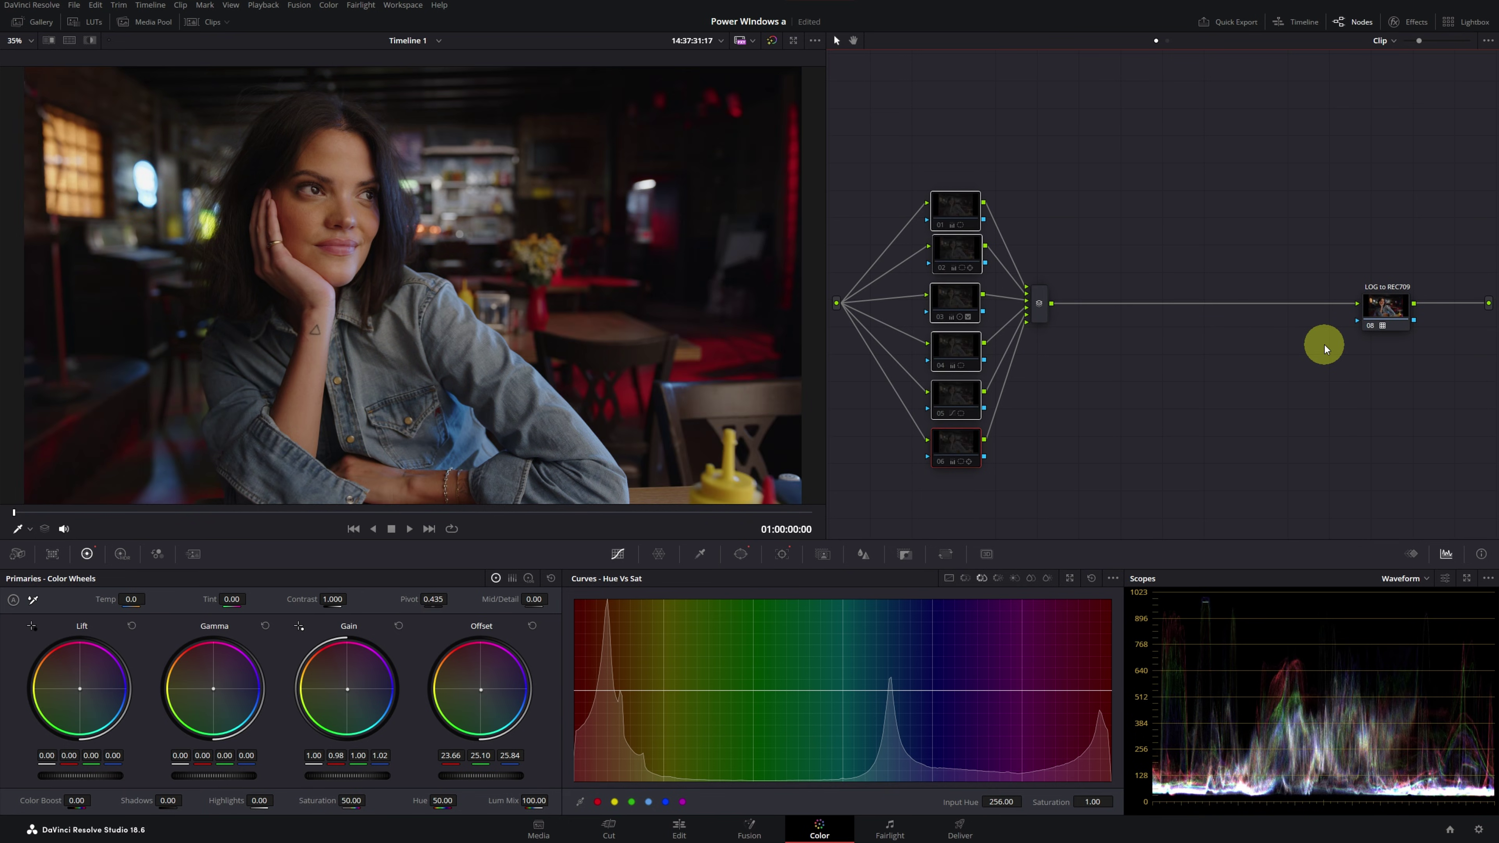
pyautogui.hotkey('shift', 'd')
pyautogui.hotkey('shift', 'd')
pyautogui.hotkey('shift', 'd')
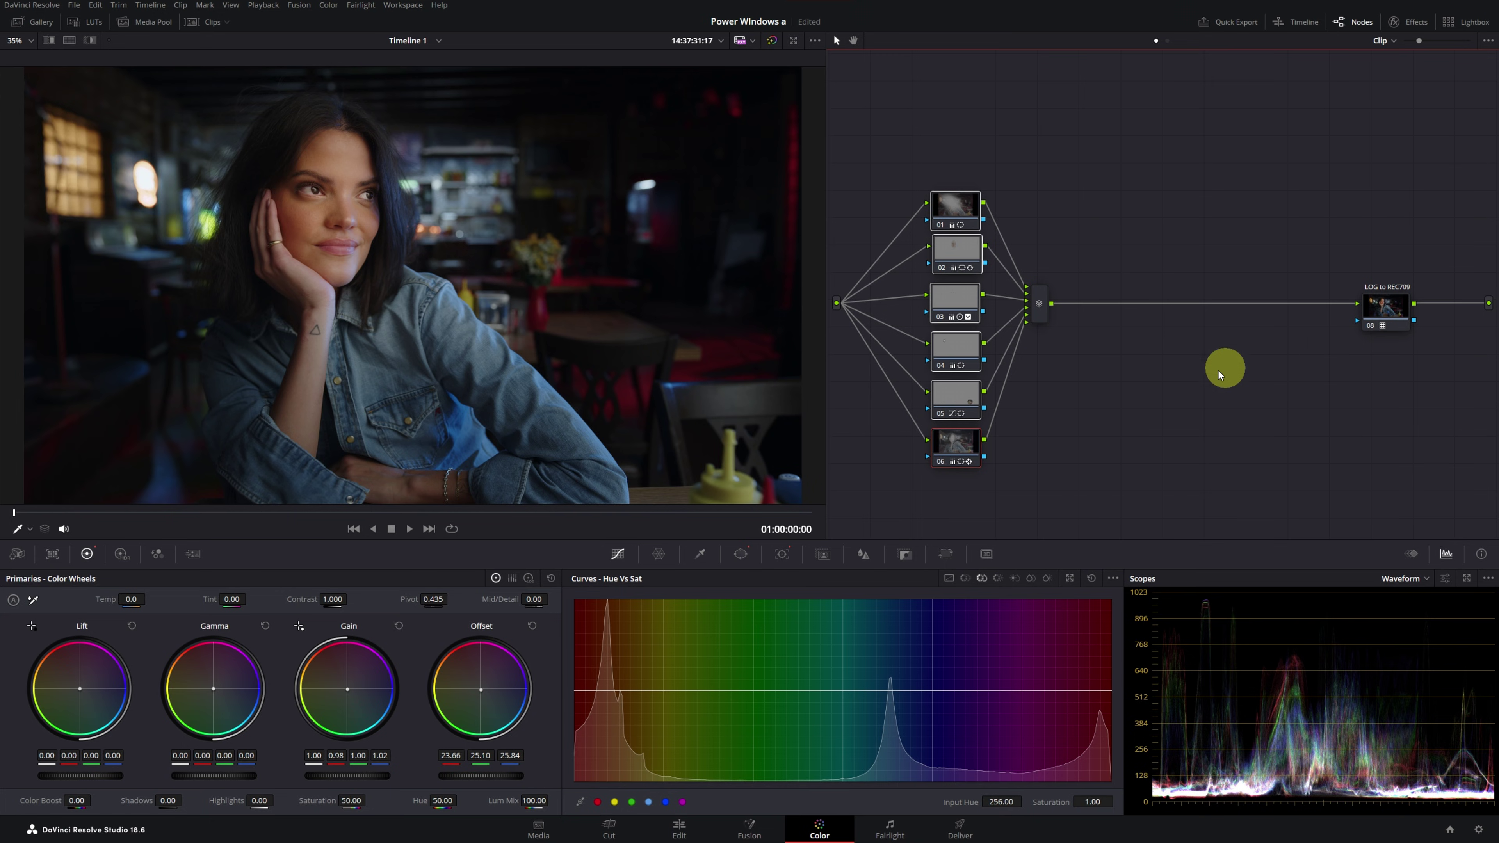
pyautogui.click(956, 452)
pyautogui.moveTo(956, 452); pyautogui.dragTo(953, 444)
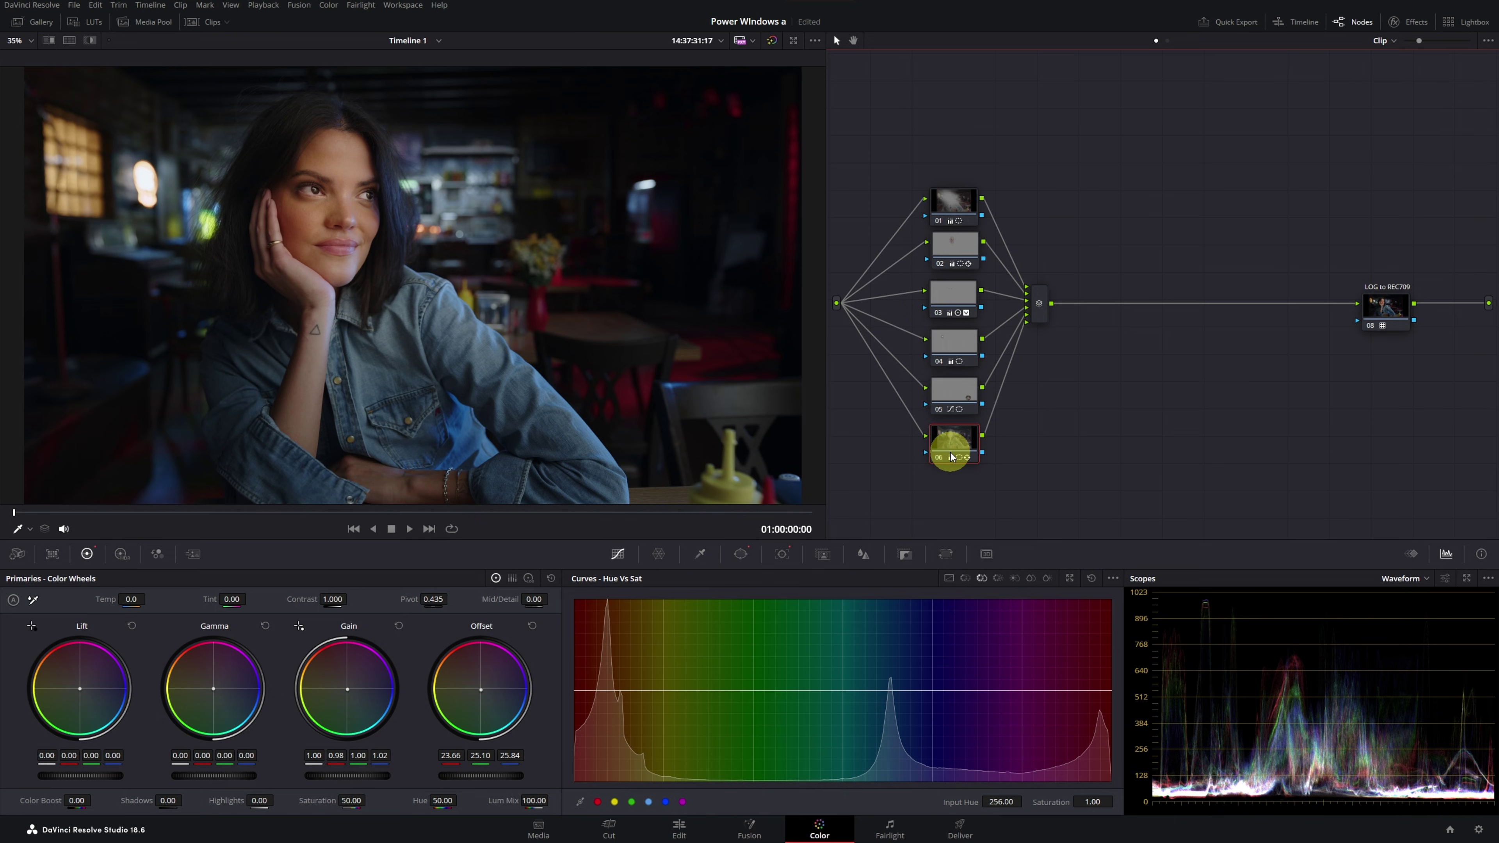
# Add a second circle window to node 06, narrowed to an upright oval (size 16.05) over the arm
pyautogui.click(741, 554)
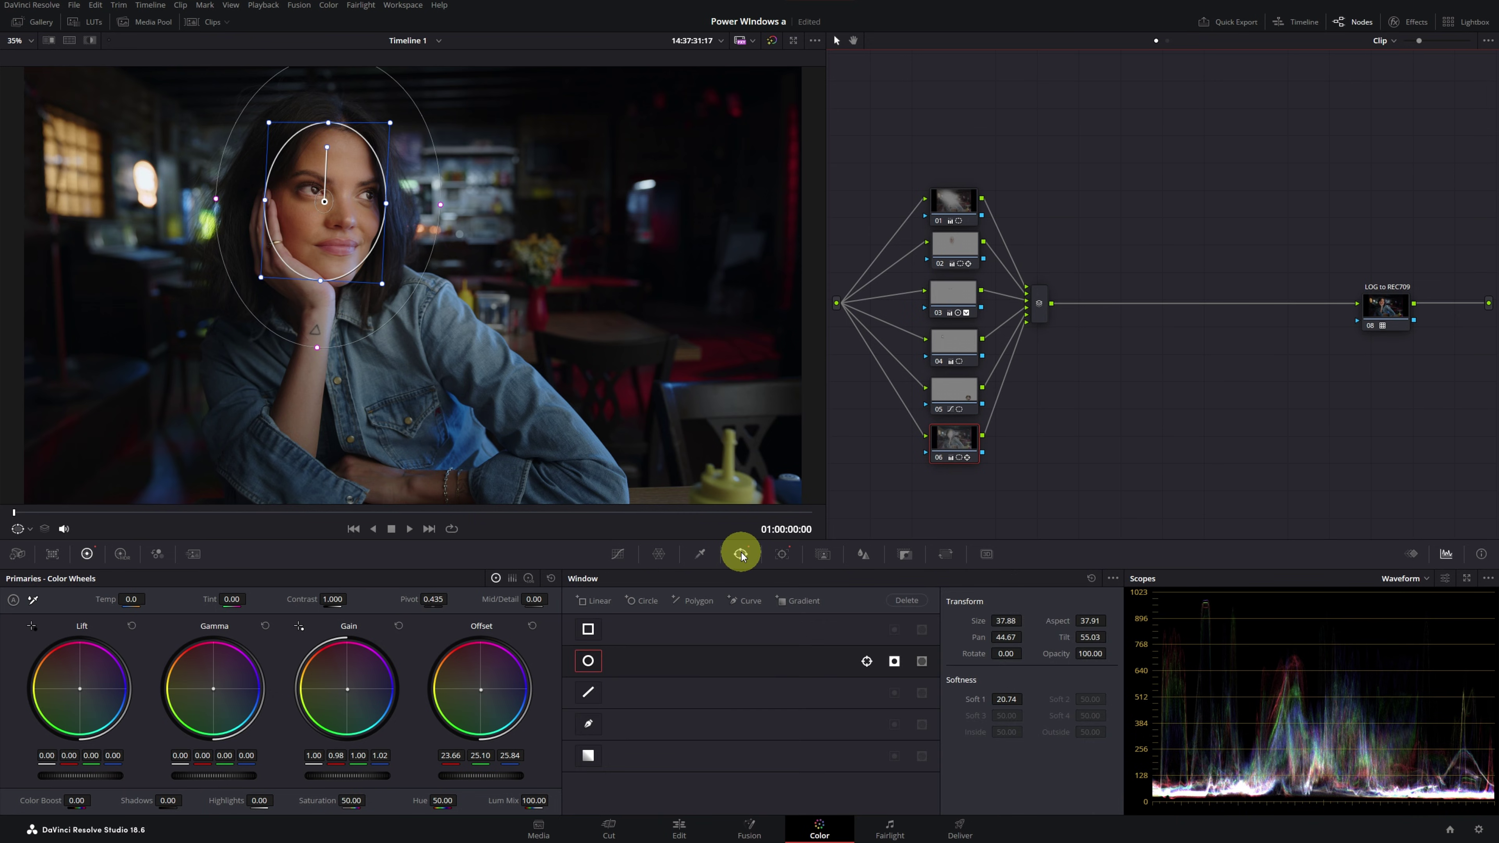
pyautogui.click(646, 602)
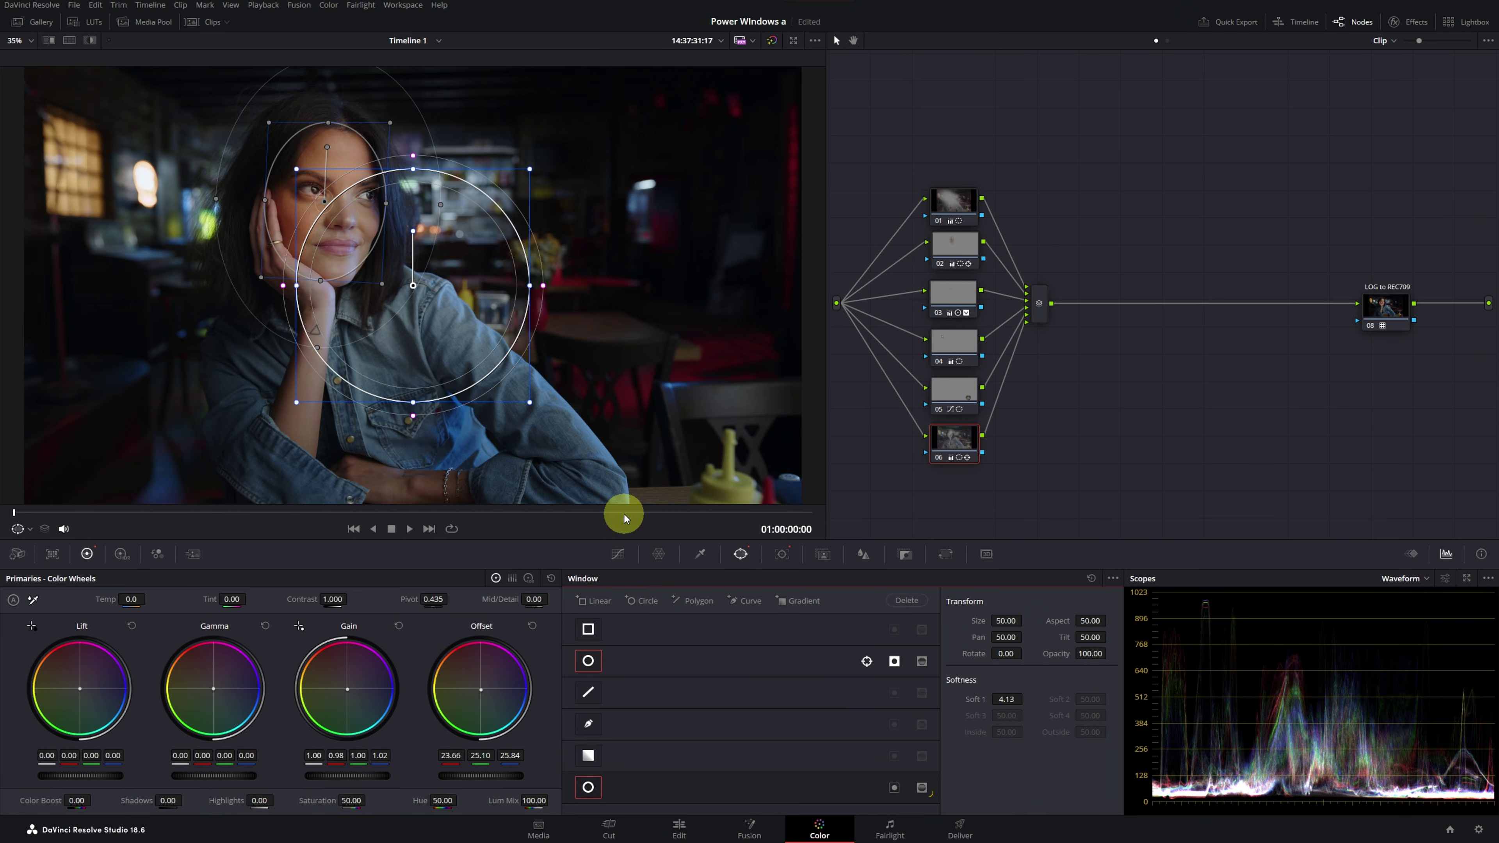
pyautogui.click(921, 789)
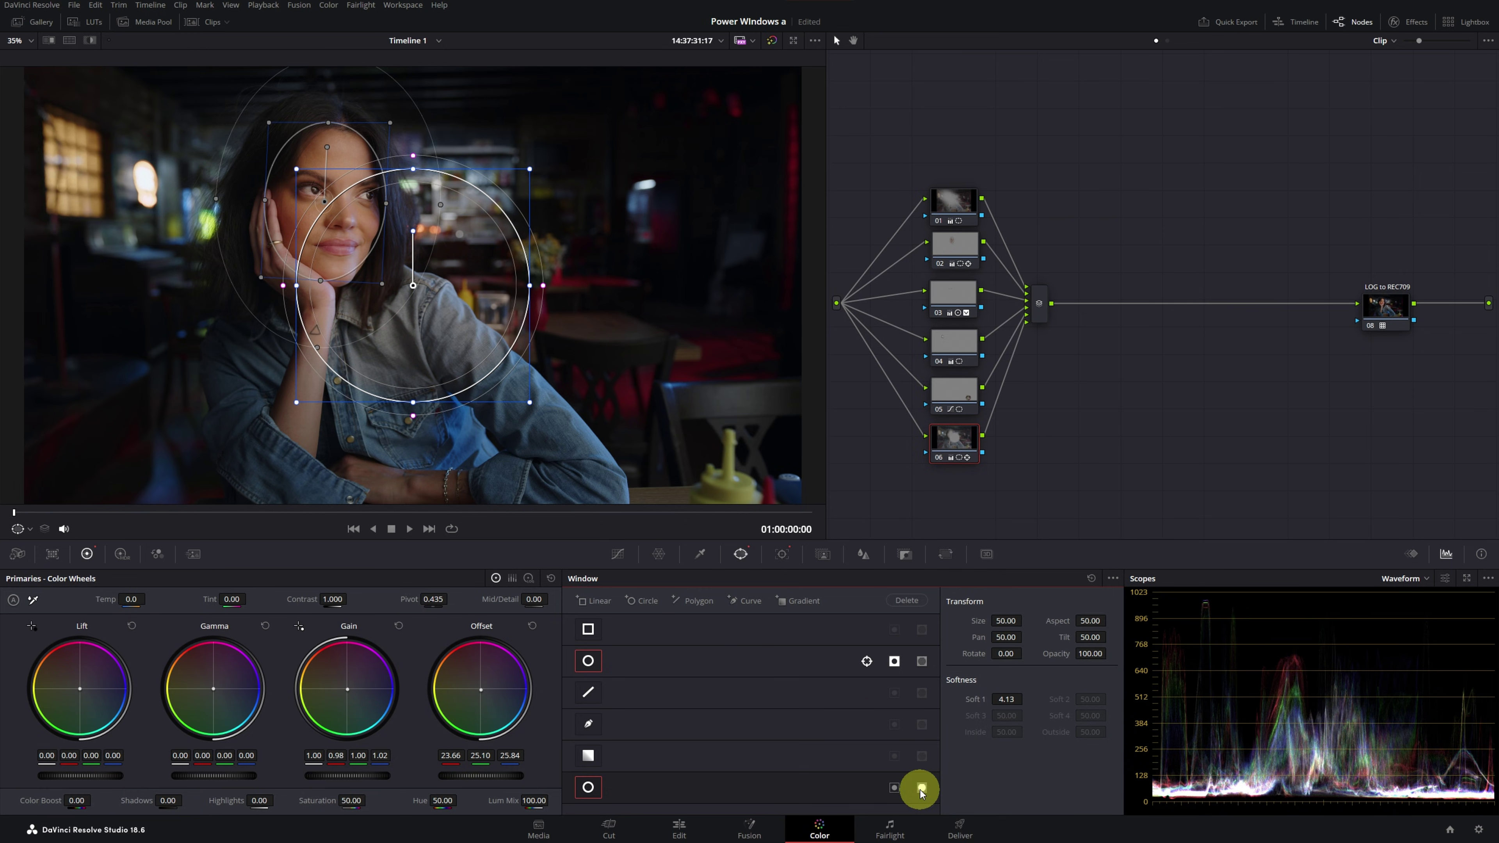
pyautogui.moveTo(413, 294); pyautogui.dragTo(305, 349)
pyautogui.moveTo(427, 356); pyautogui.dragTo(345, 361)
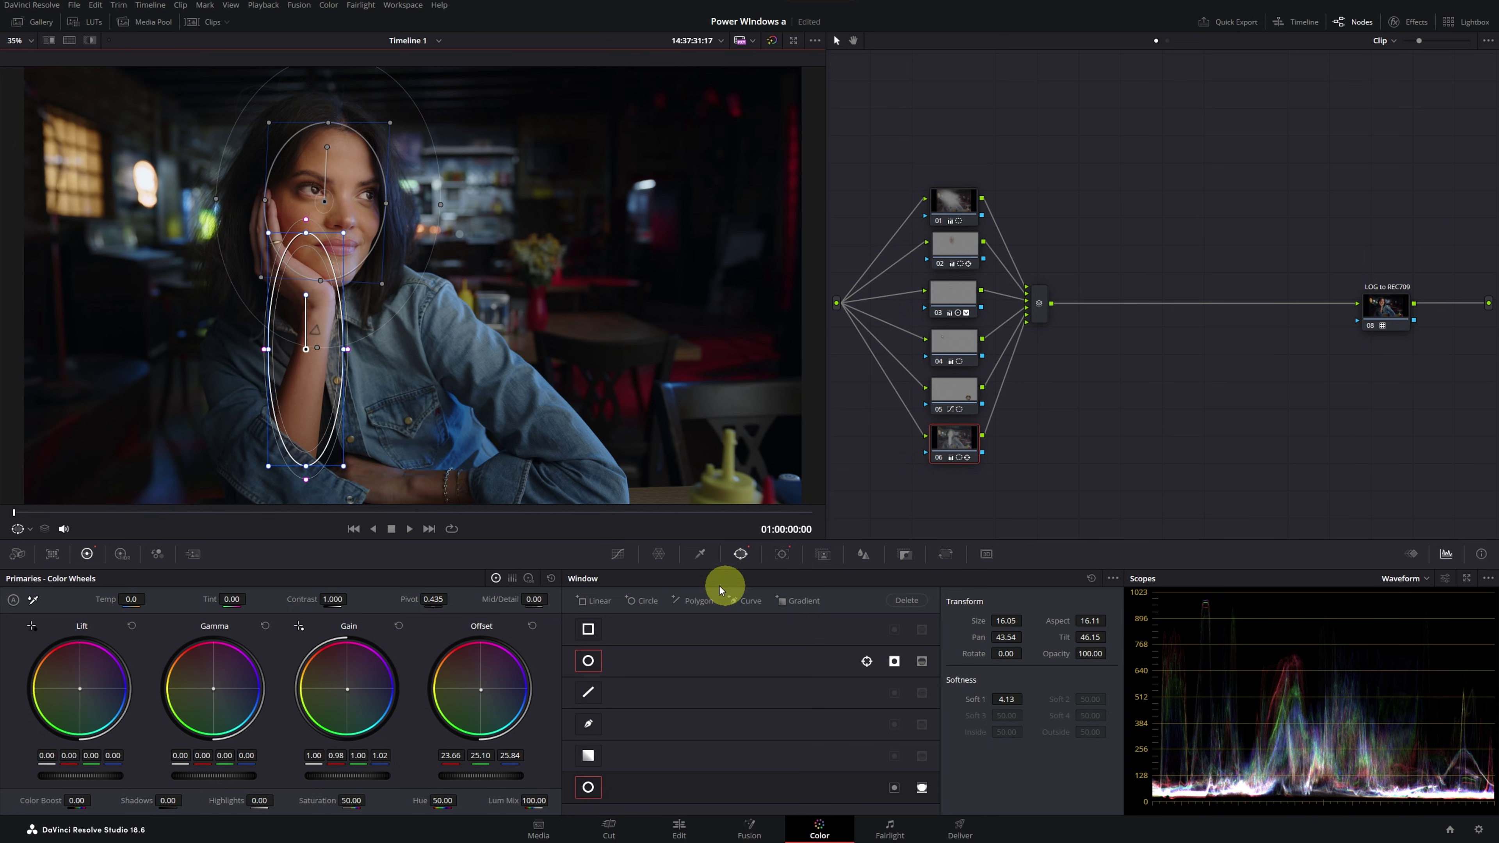
# Add a flat ellipse window across the folded arms and refine the arm ellipse
pyautogui.click(635, 601)
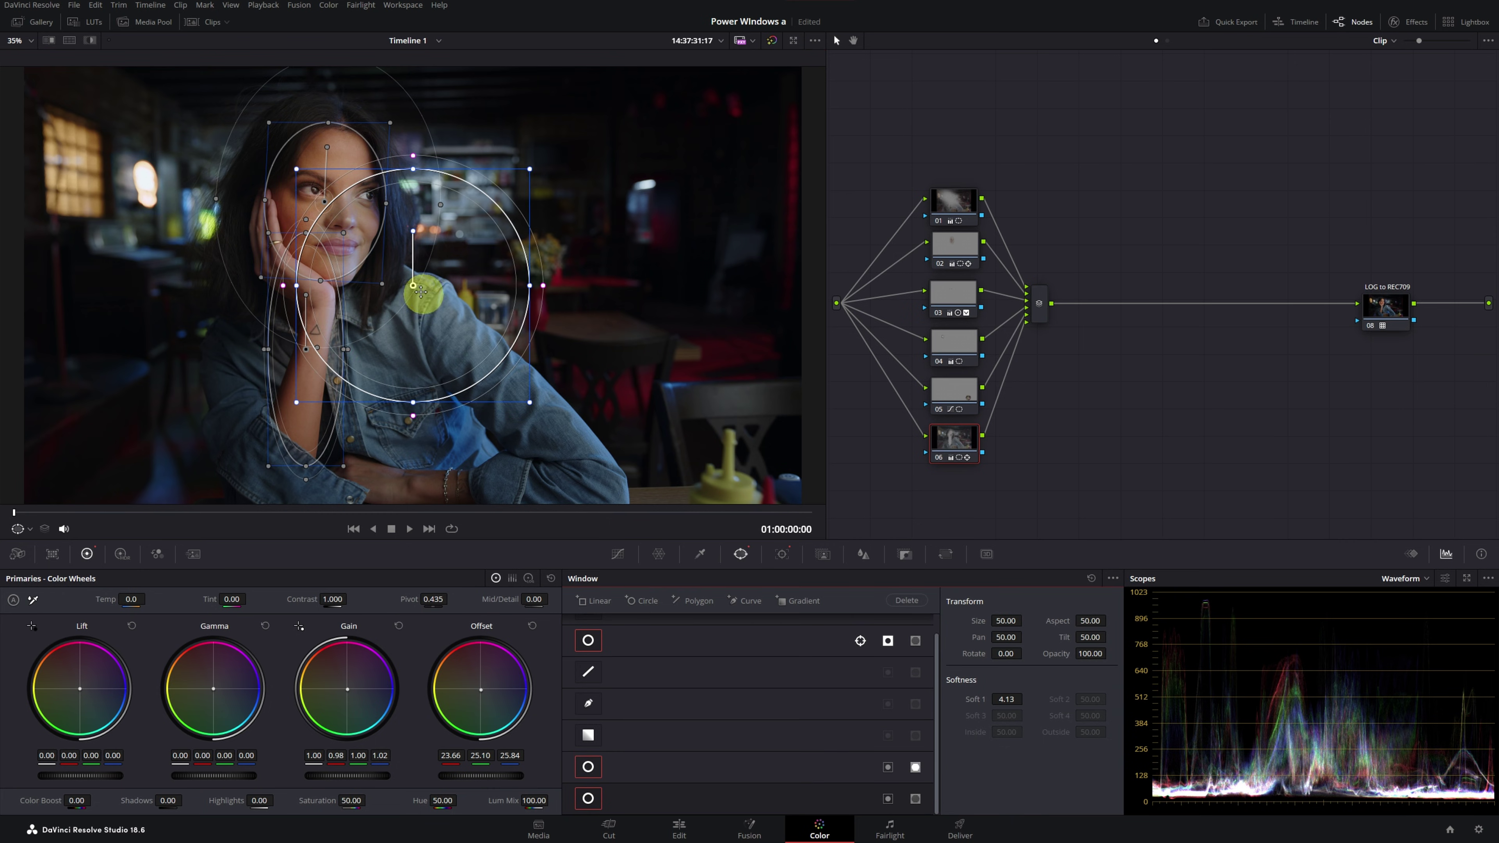
pyautogui.moveTo(413, 296); pyautogui.dragTo(403, 483)
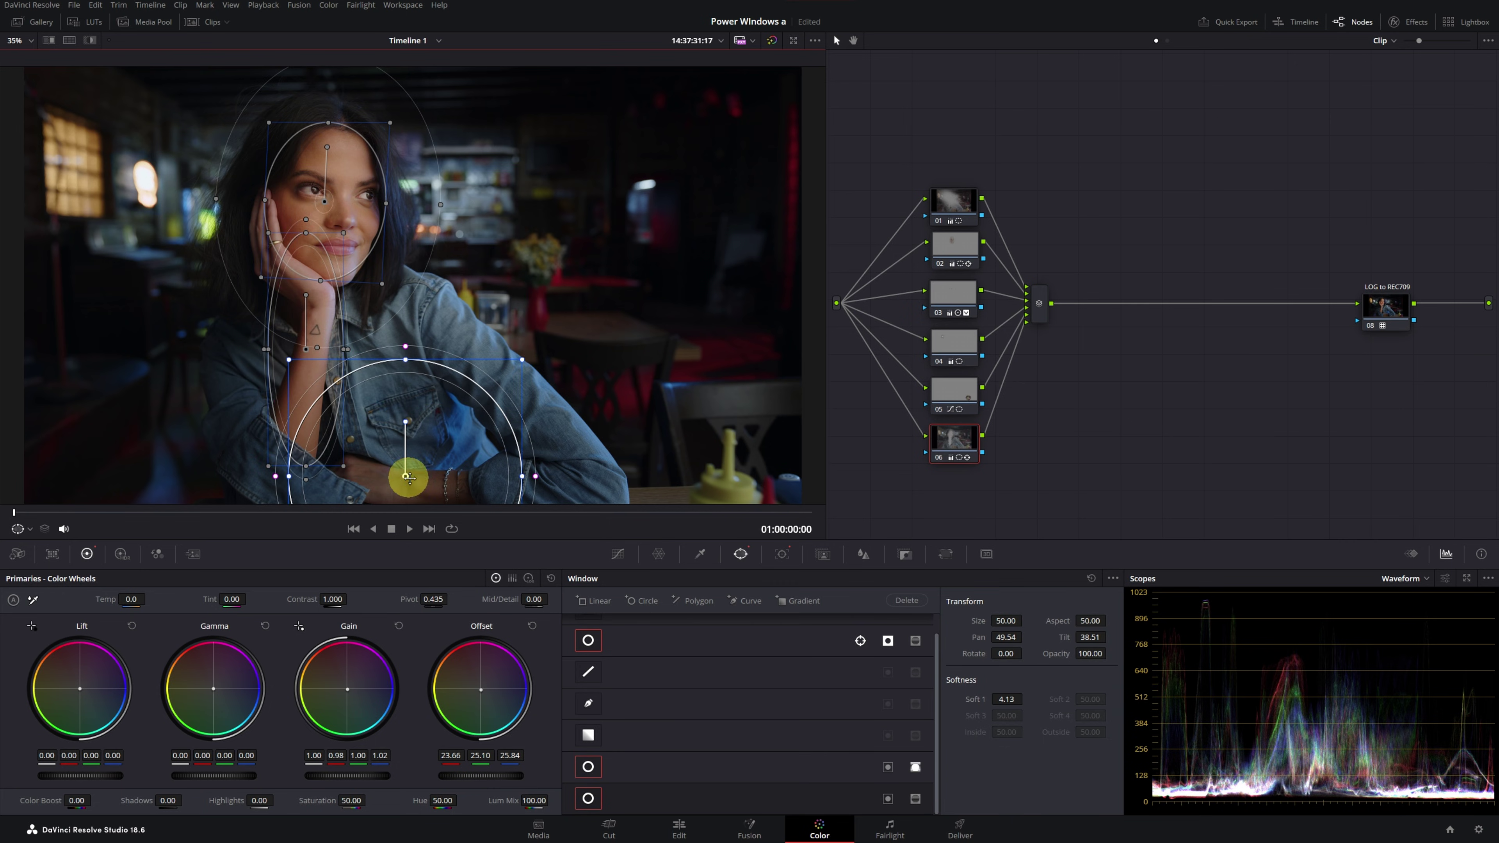
pyautogui.click(915, 794)
pyautogui.moveTo(405, 368); pyautogui.dragTo(405, 482)
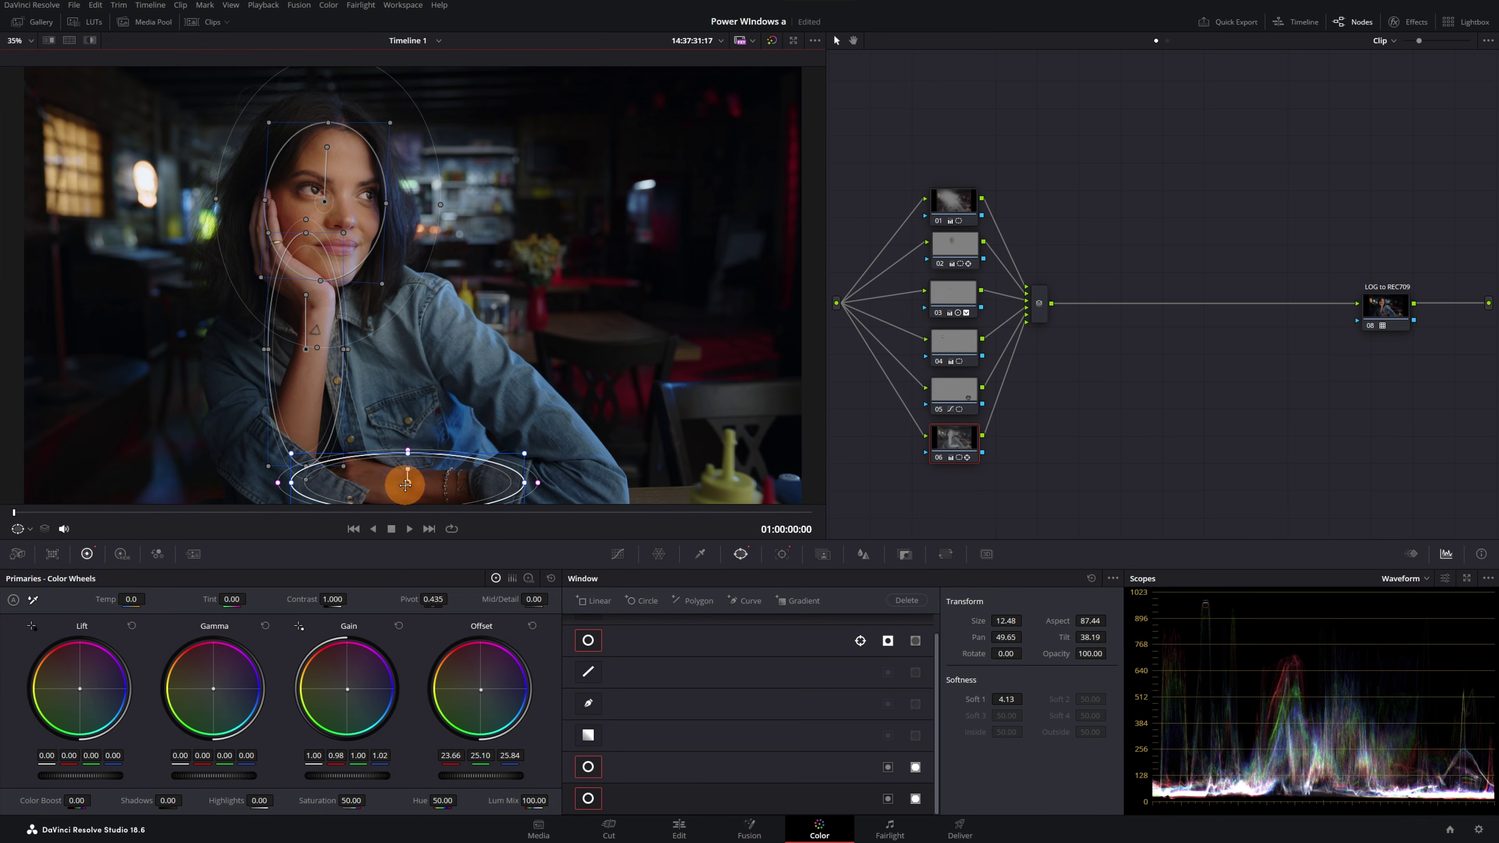
pyautogui.moveTo(527, 484); pyautogui.dragTo(483, 485)
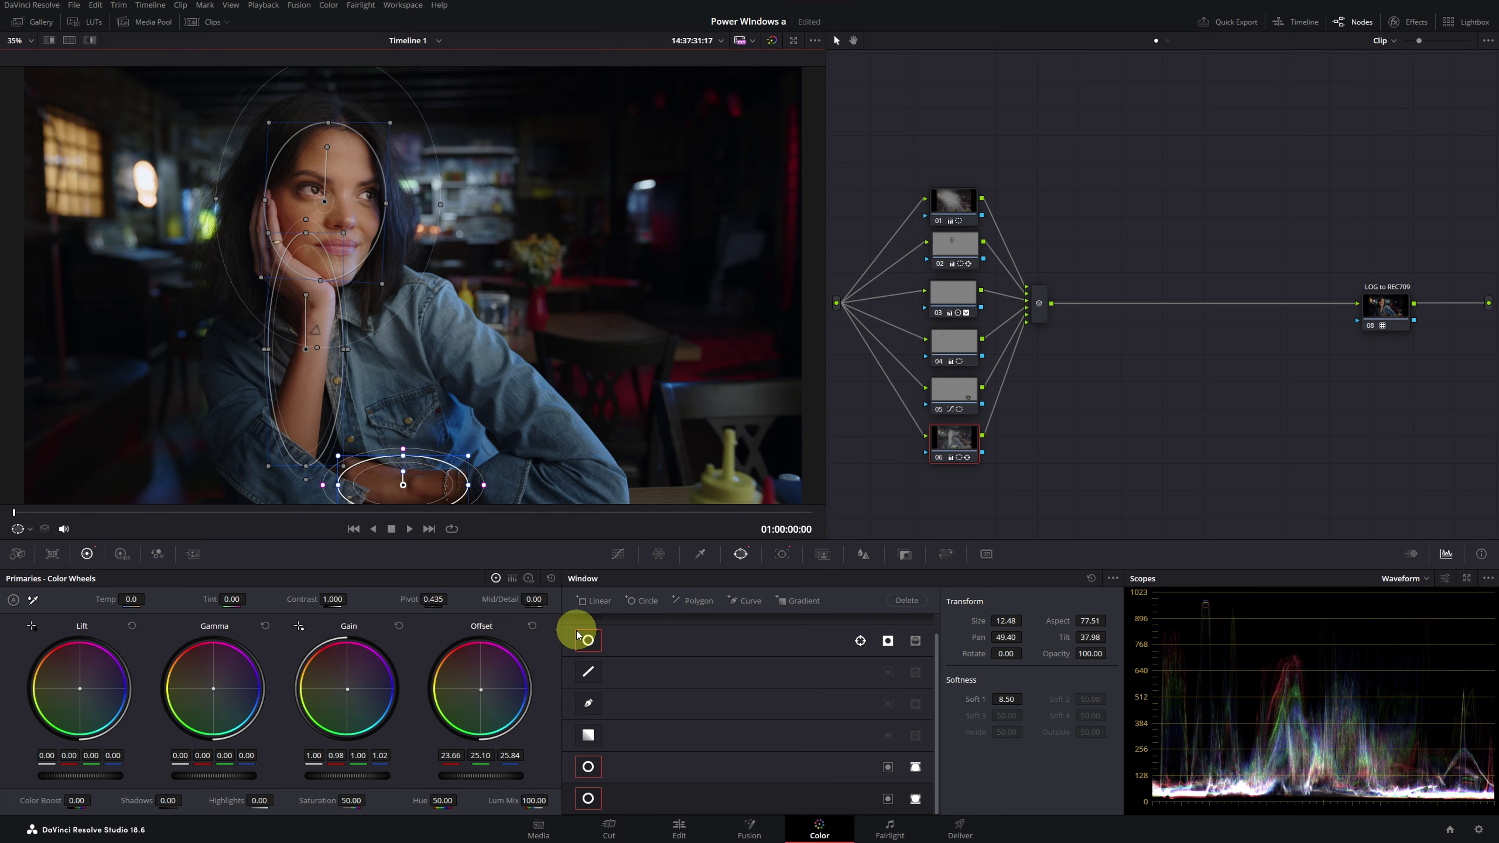
pyautogui.click(644, 766)
pyautogui.moveTo(348, 348); pyautogui.dragTo(311, 342)
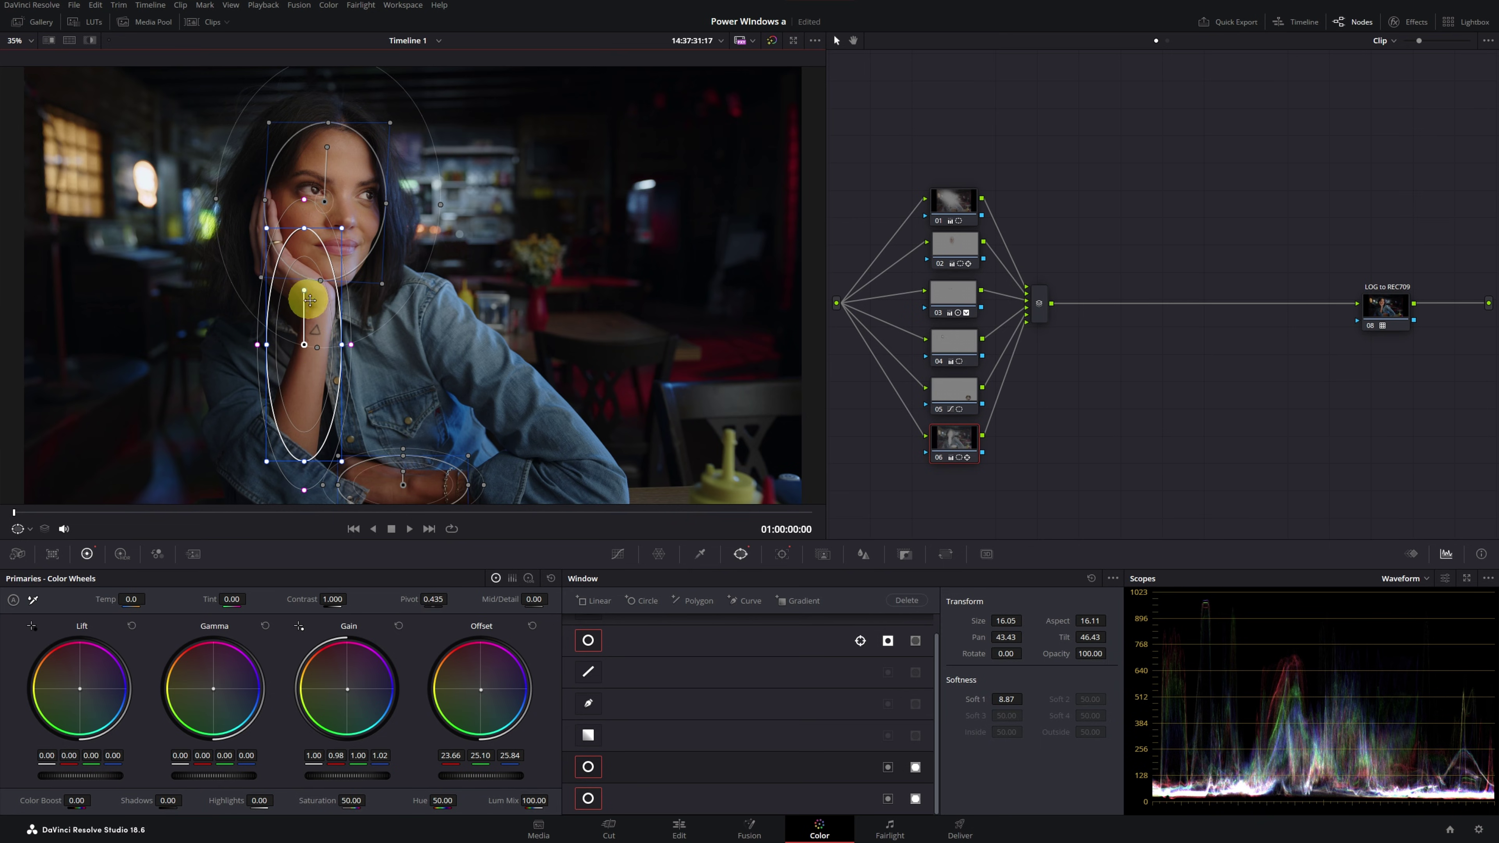
# Add a tilted ellipse window over the hand at the cheek, then reselect node 06
pyautogui.click(643, 599)
pyautogui.moveTo(404, 277); pyautogui.dragTo(269, 248)
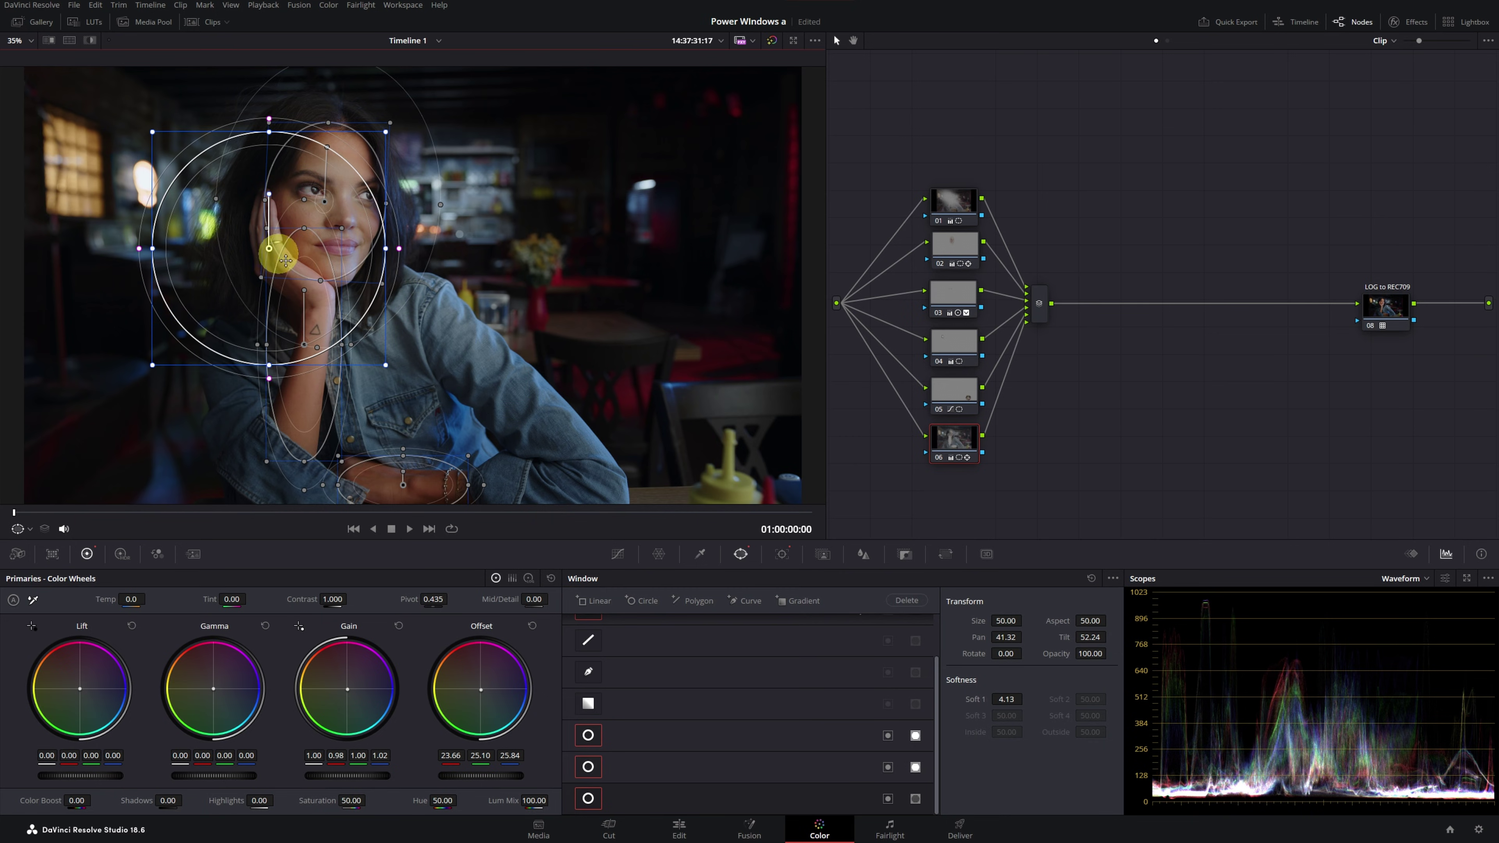
pyautogui.click(915, 798)
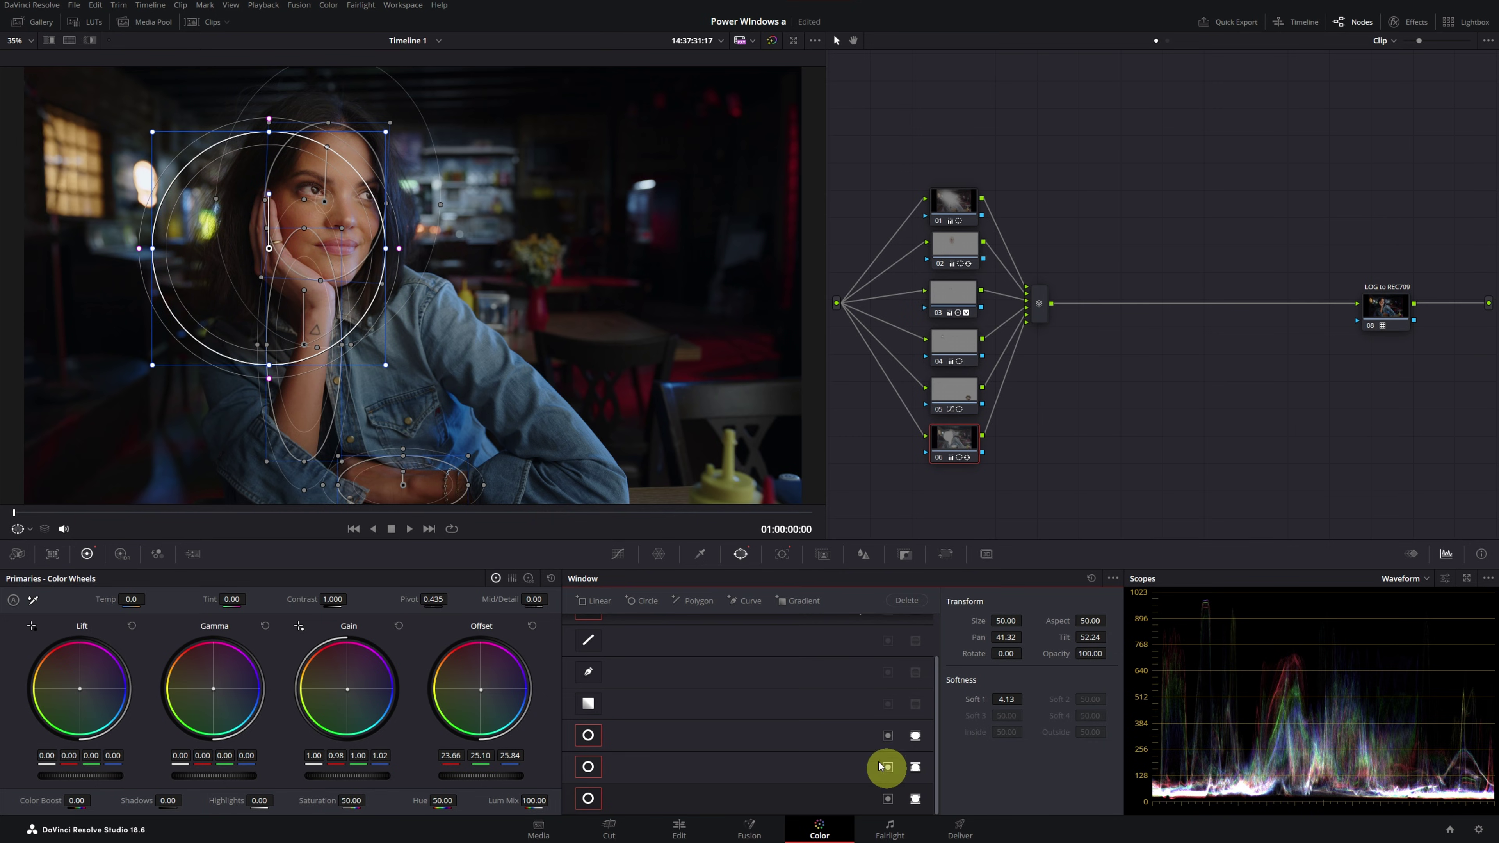
pyautogui.moveTo(268, 194); pyautogui.dragTo(241, 262)
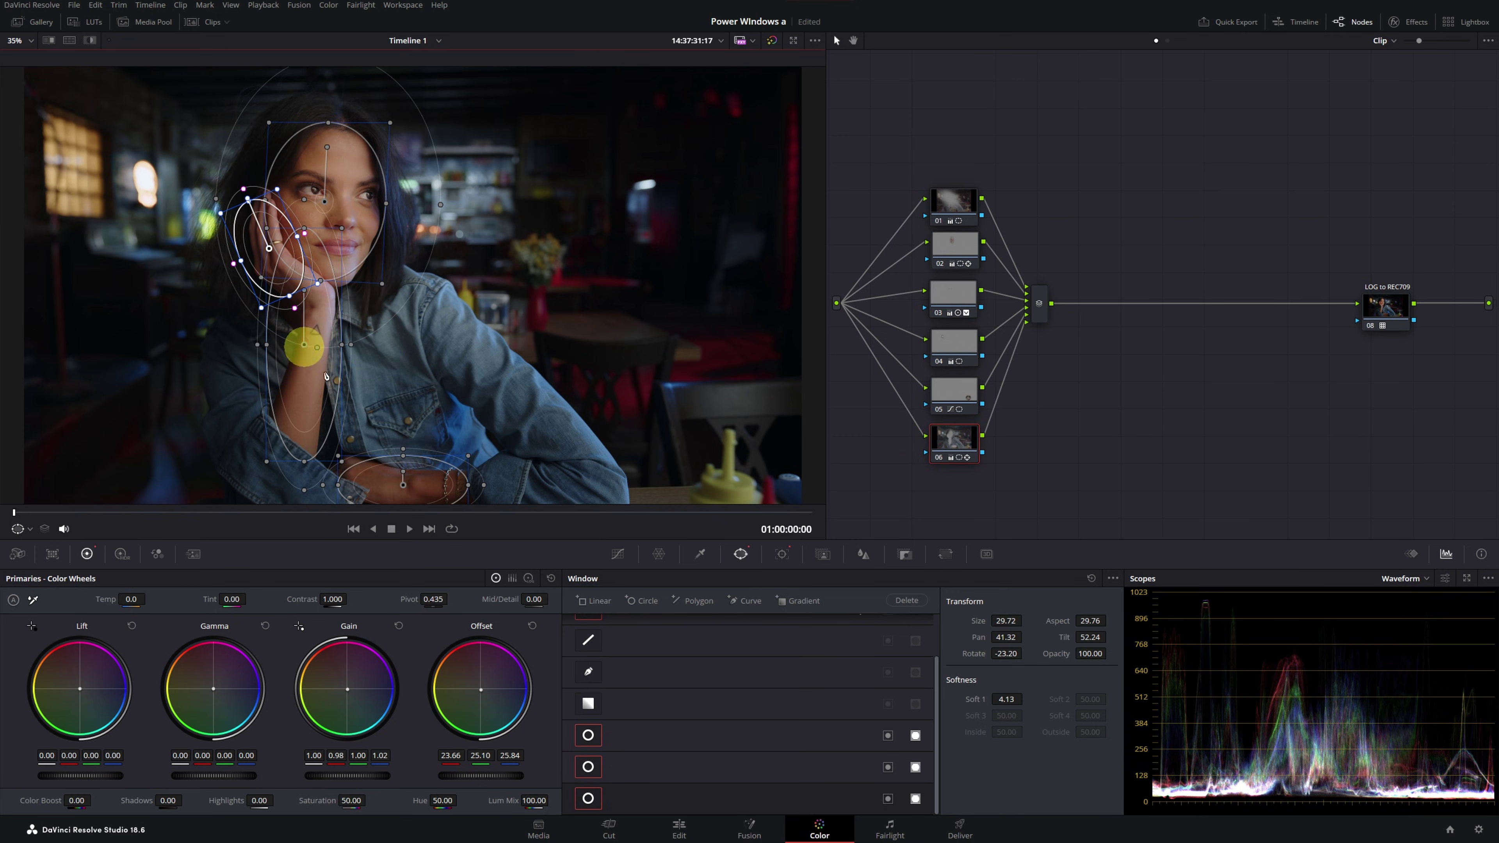
pyautogui.click(614, 559)
pyautogui.click(940, 460)
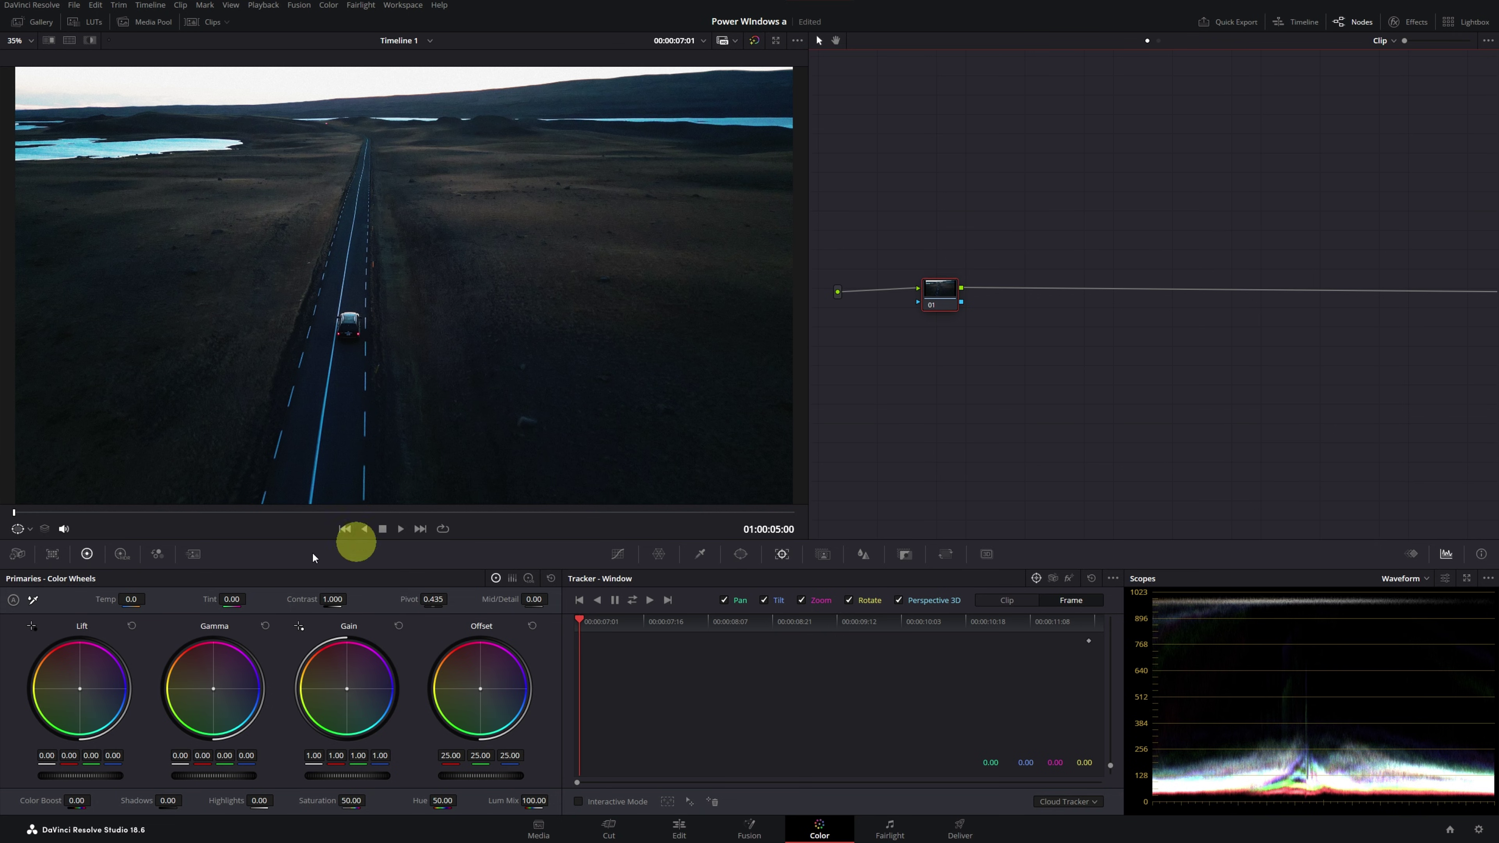
# Warm the aerial clip to Temp 1890 and lift gamma and gain slightly
pyautogui.moveTo(130, 598); pyautogui.dragTo(209, 599)
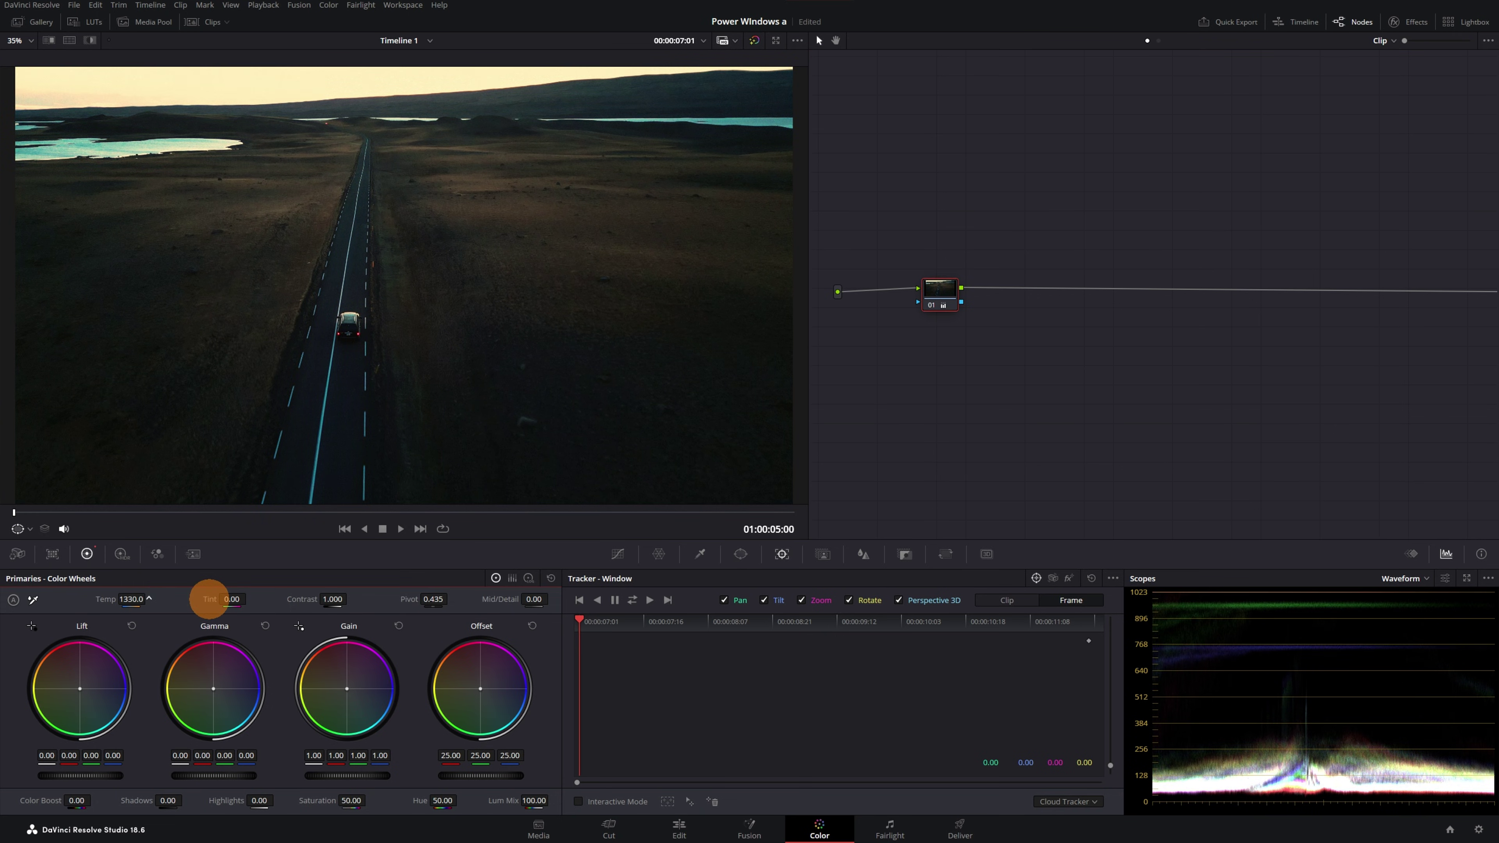
pyautogui.moveTo(210, 774); pyautogui.dragTo(236, 780)
pyautogui.moveTo(343, 775)
pyautogui.mouseDown()
pyautogui.moveTo(375, 770)
pyautogui.moveTo(361, 777)
pyautogui.mouseUp()
pyautogui.moveTo(126, 597)
pyautogui.mouseDown()
pyautogui.moveTo(151, 591)
pyautogui.moveTo(124, 599)
pyautogui.mouseUp()
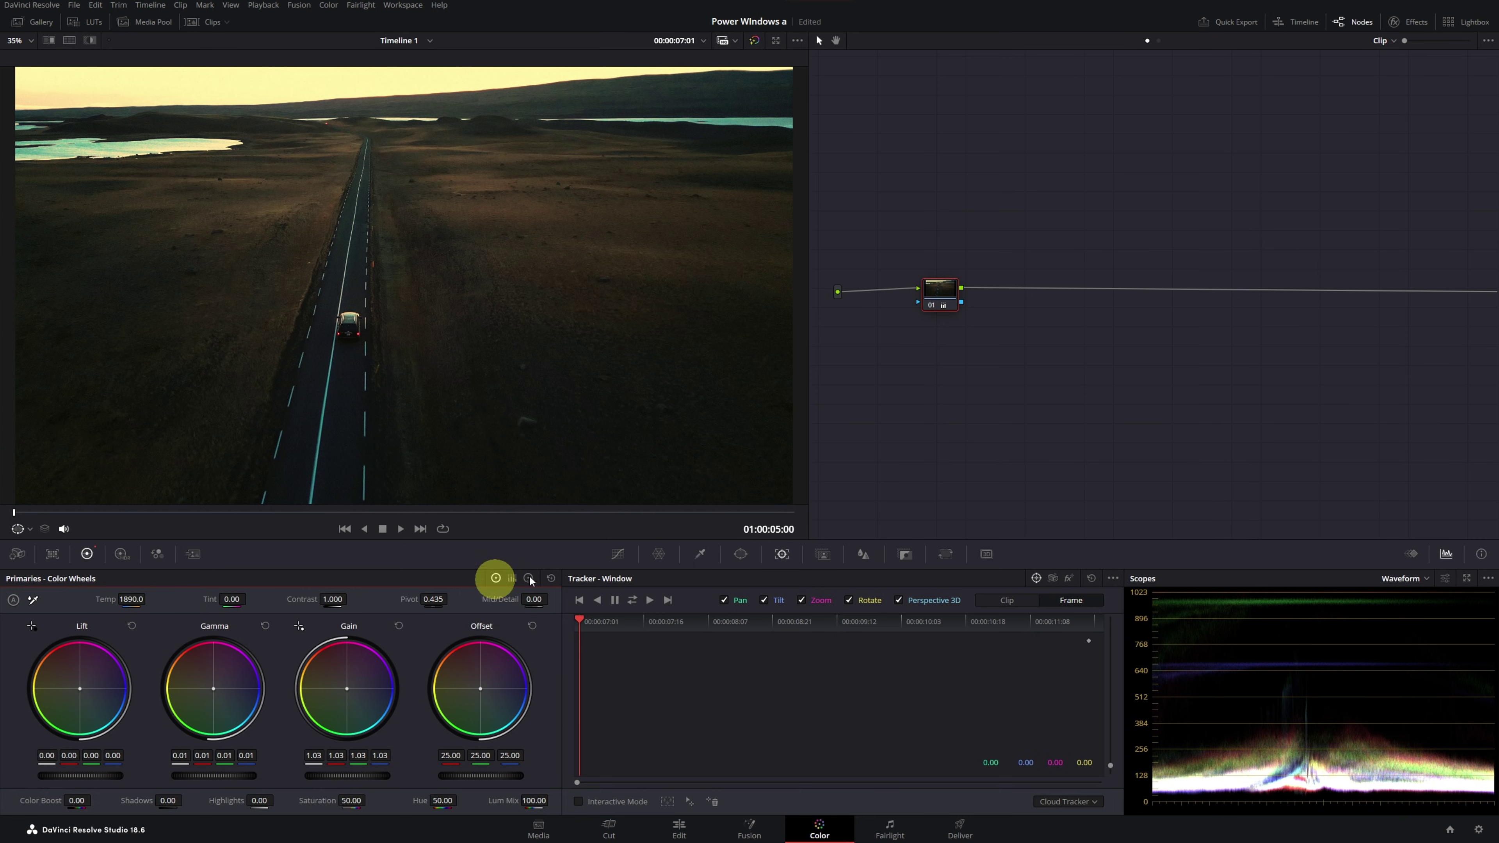
# Add a gradient window and nudge it slightly left onto the road
pyautogui.click(732, 554)
pyautogui.click(587, 754)
pyautogui.moveTo(405, 291); pyautogui.dragTo(368, 283)
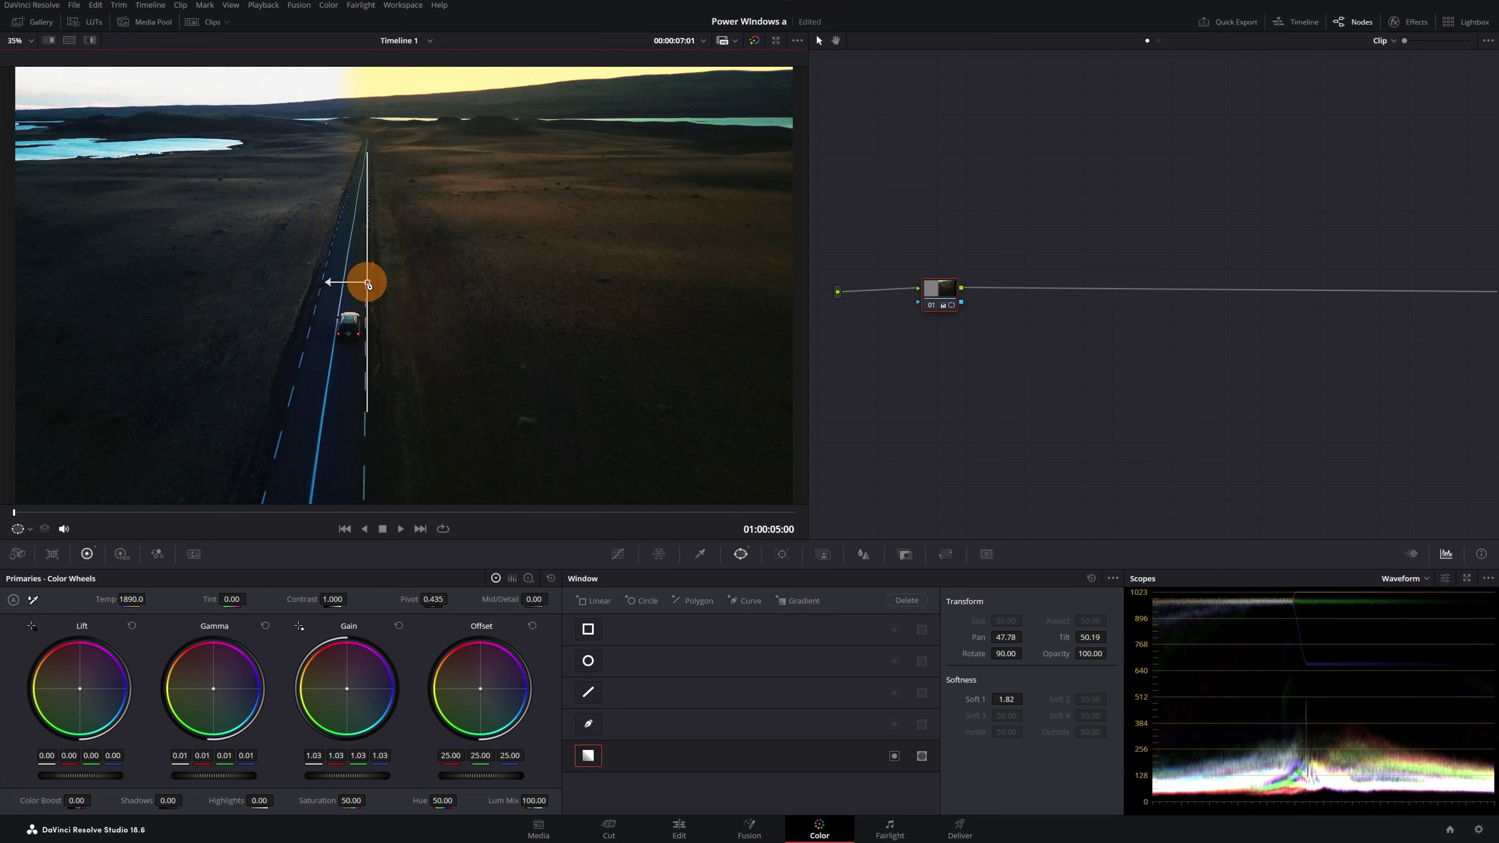
# Keyframe the gradient along the road at the first and last frames, and lower its softness to 0.23
pyautogui.click(783, 557)
pyautogui.click(1061, 601)
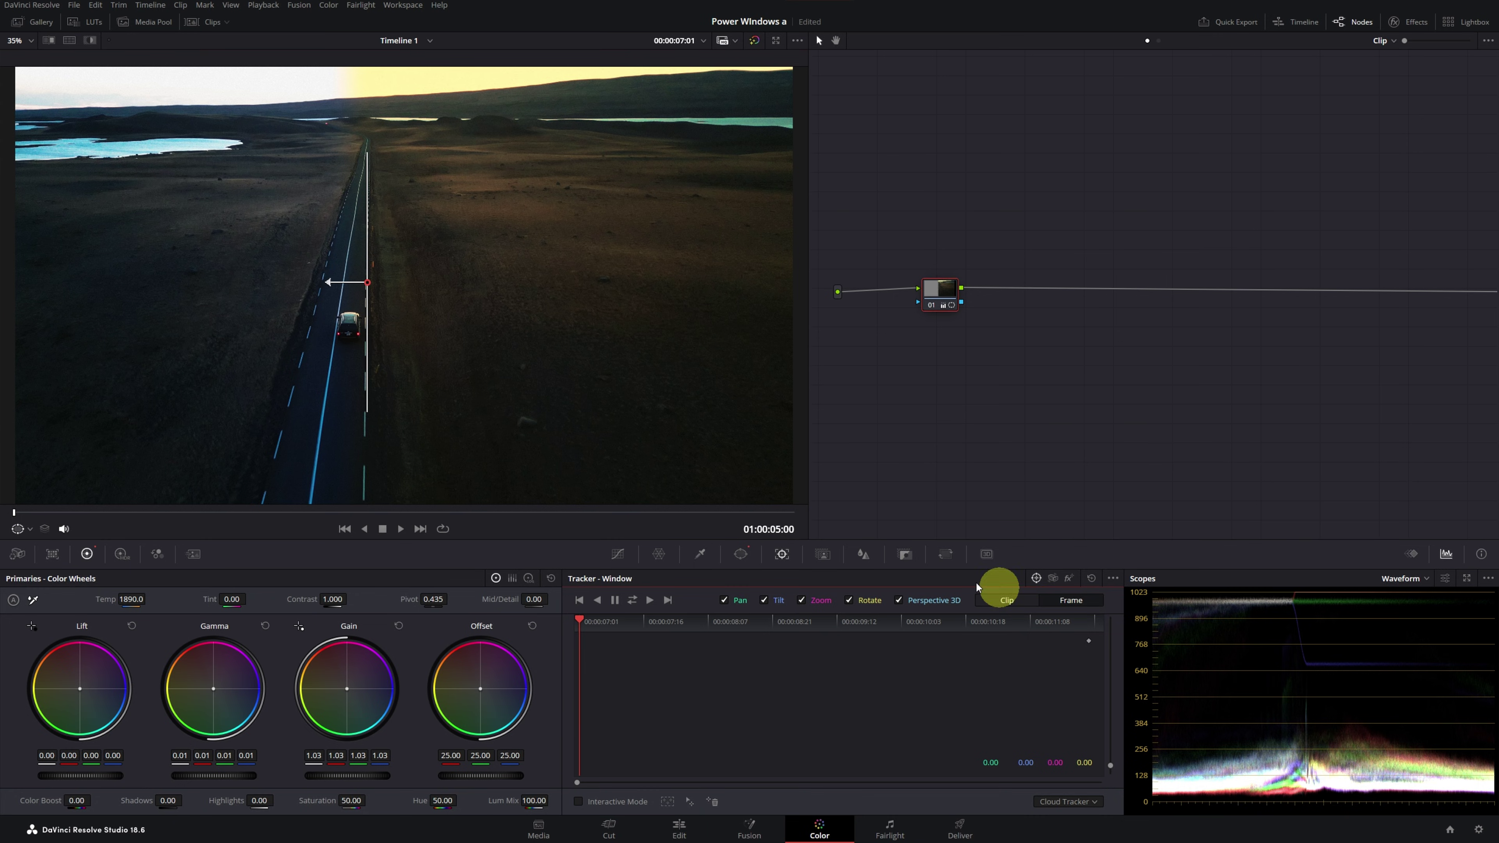
pyautogui.moveTo(367, 283); pyautogui.dragTo(330, 282)
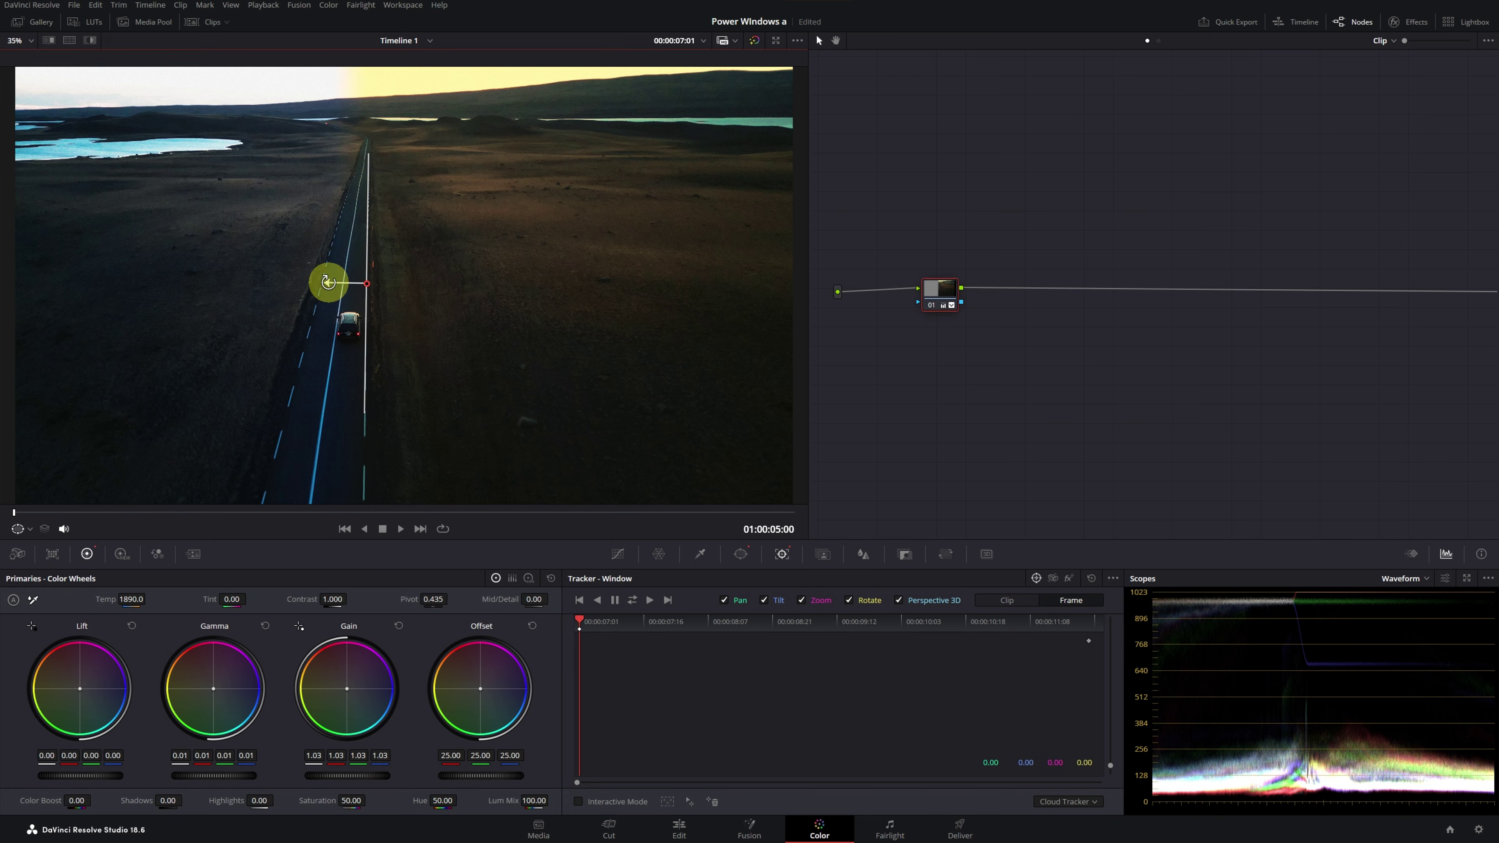
pyautogui.moveTo(753, 512); pyautogui.dragTo(816, 519)
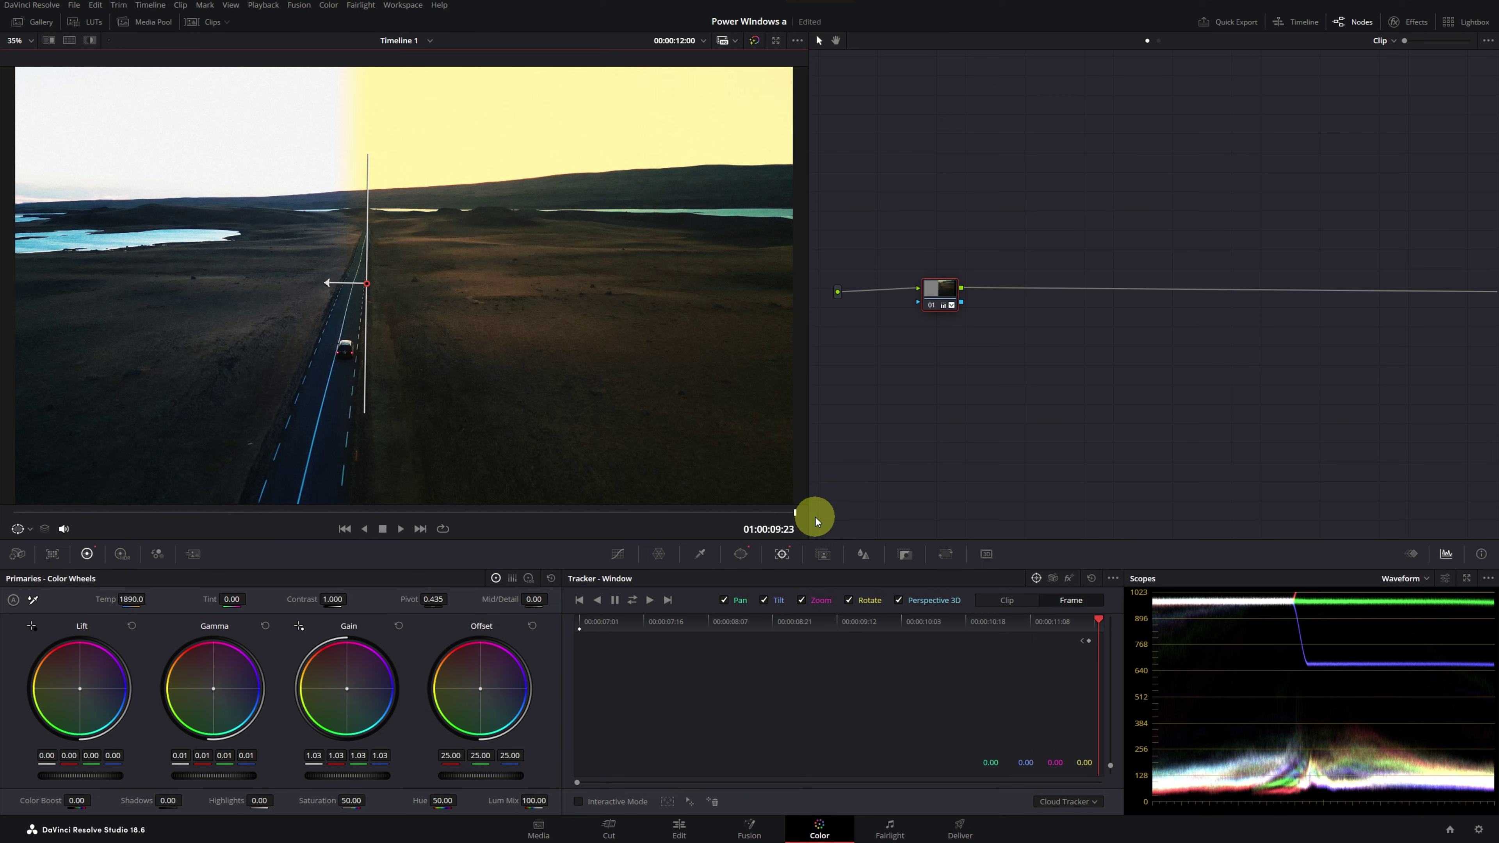
pyautogui.moveTo(366, 284); pyautogui.dragTo(320, 331)
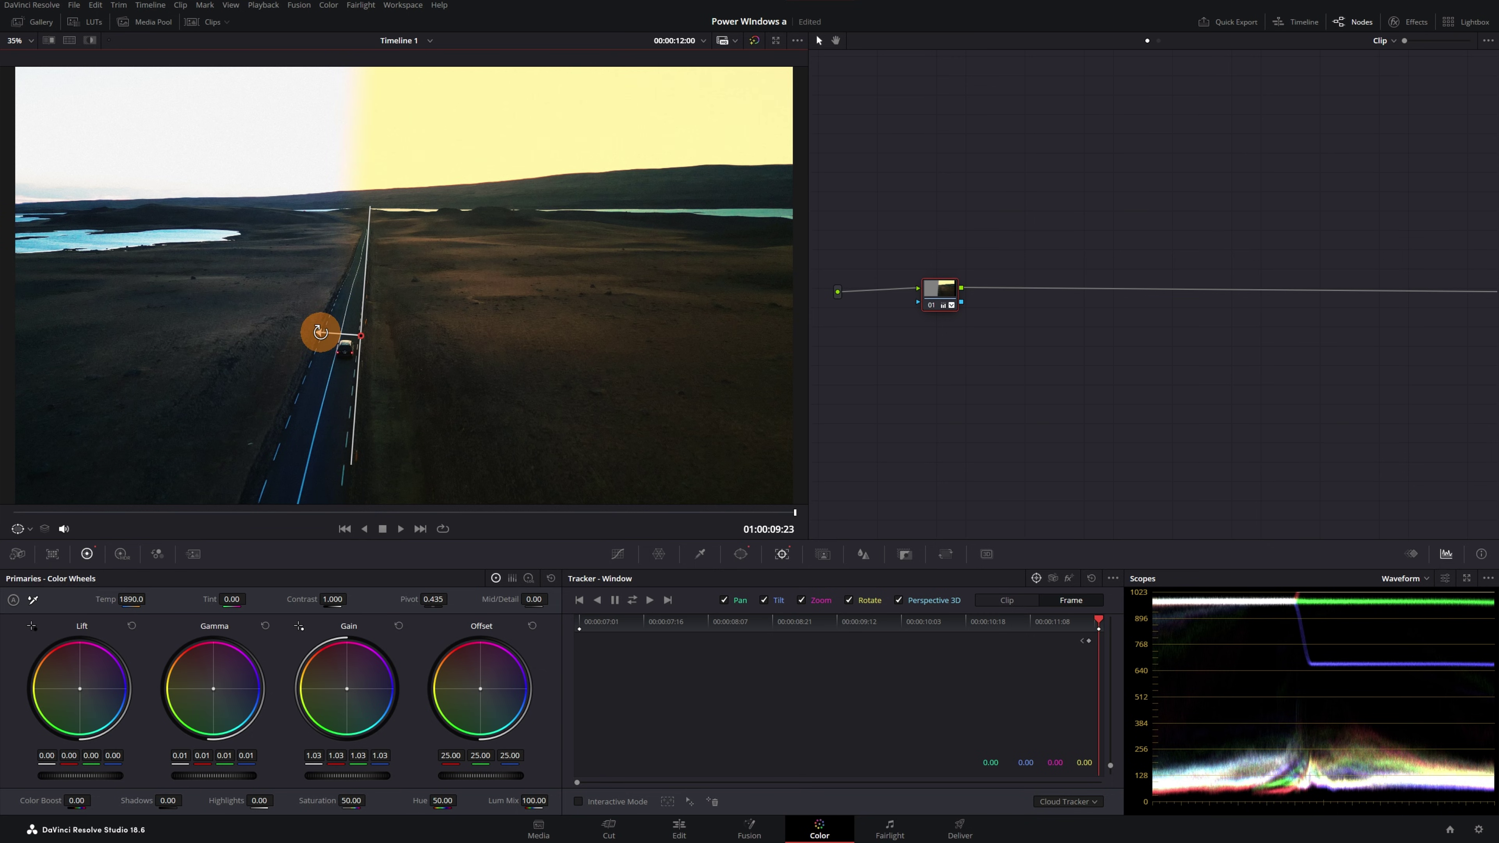
pyautogui.click(740, 555)
pyautogui.moveTo(976, 700); pyautogui.dragTo(961, 700)
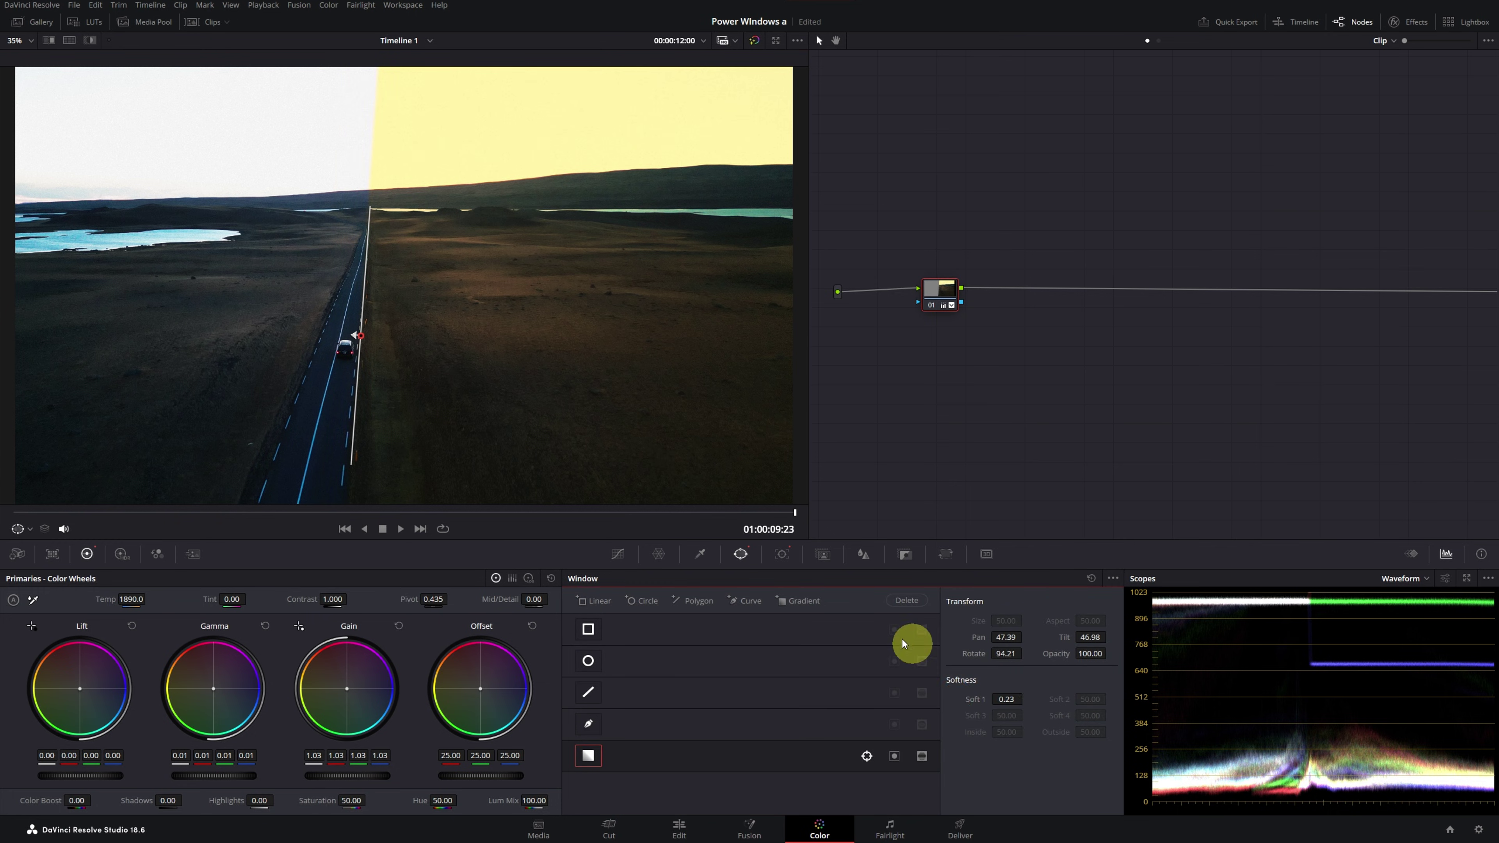
# Add a second gradient window at the clip start, rotated about -66.80 along the road's other edge
pyautogui.click(789, 601)
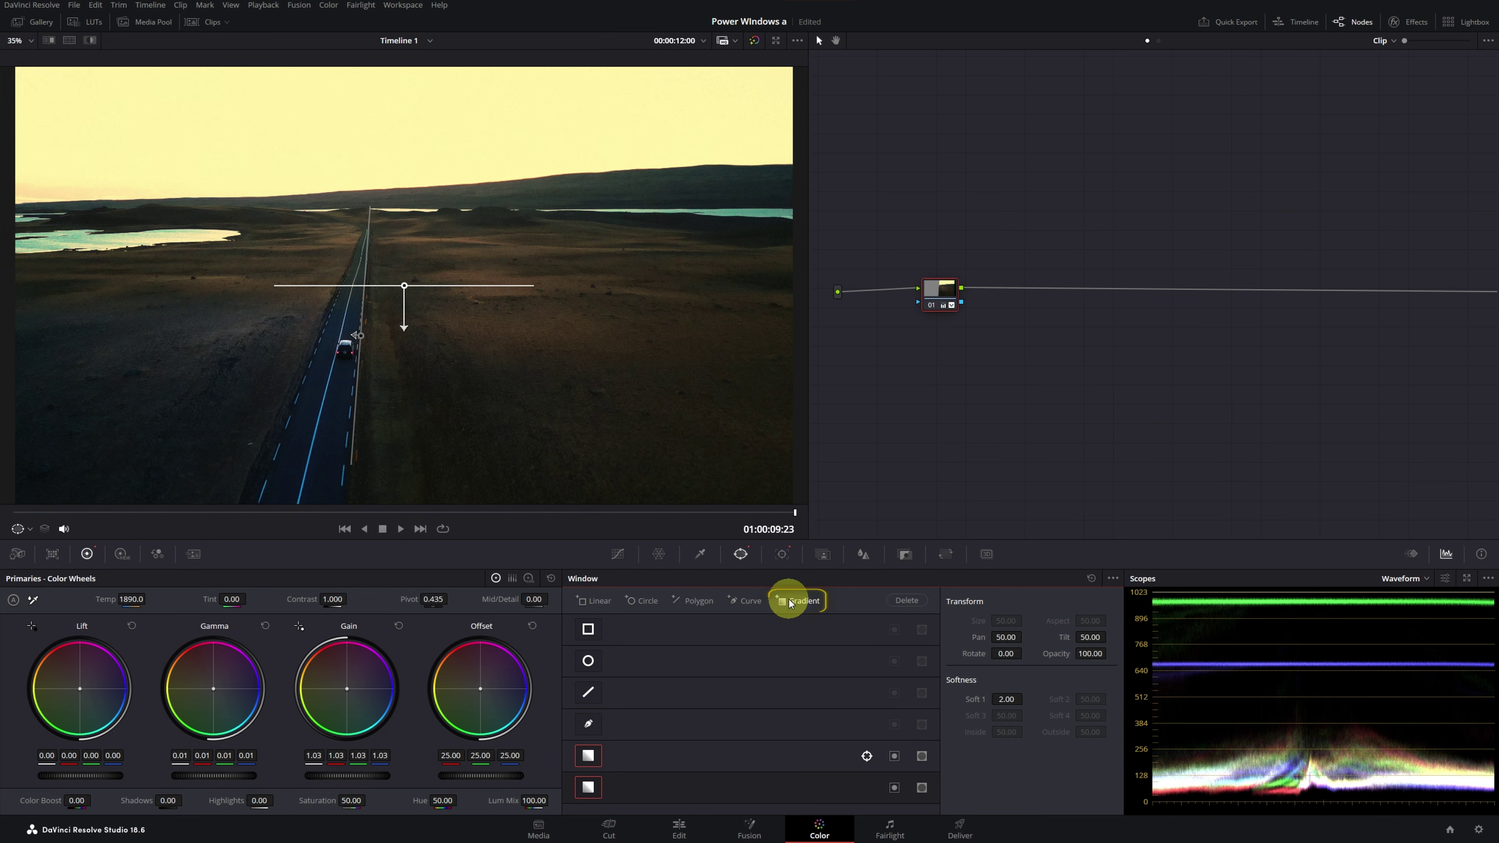
pyautogui.moveTo(503, 513); pyautogui.dragTo(10, 519)
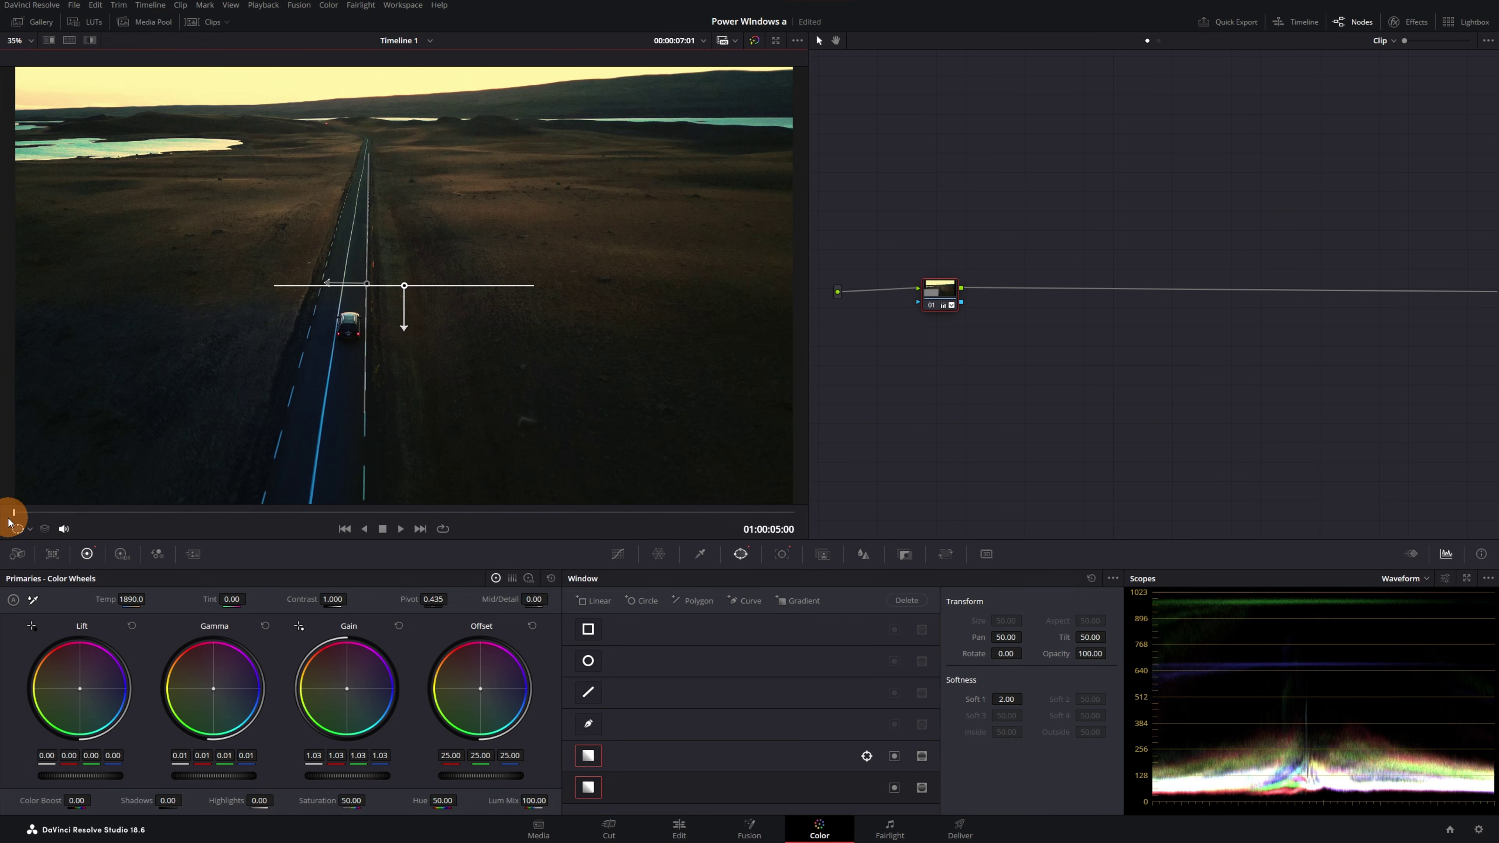
pyautogui.moveTo(401, 289); pyautogui.dragTo(321, 332)
pyautogui.moveTo(354, 284); pyautogui.dragTo(367, 301)
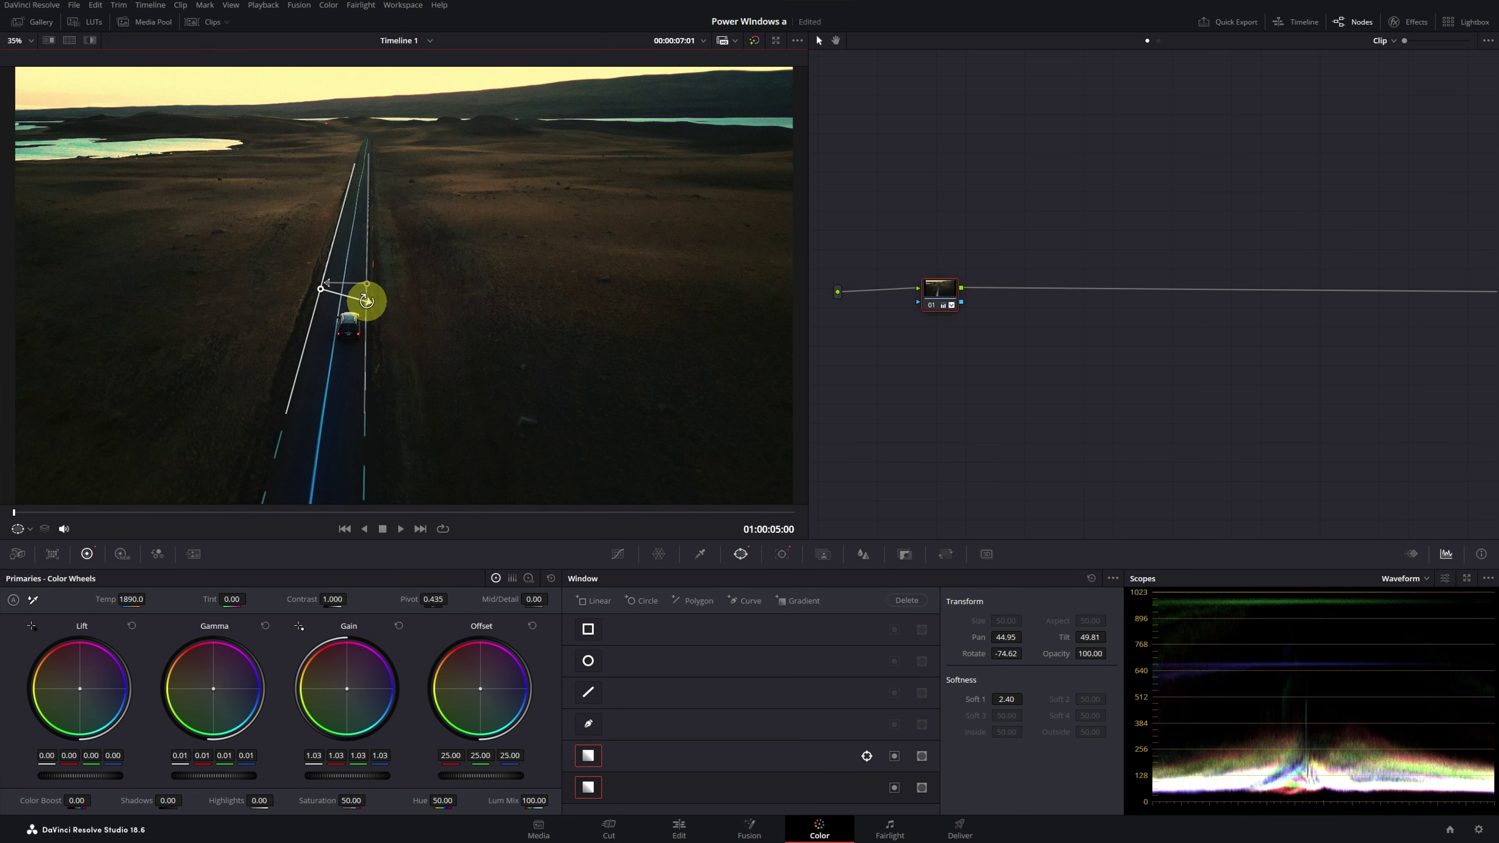
# Keyframe the second gradient to follow the road to the car at the last frame, softness 0.10
pyautogui.click(782, 554)
pyautogui.click(1071, 600)
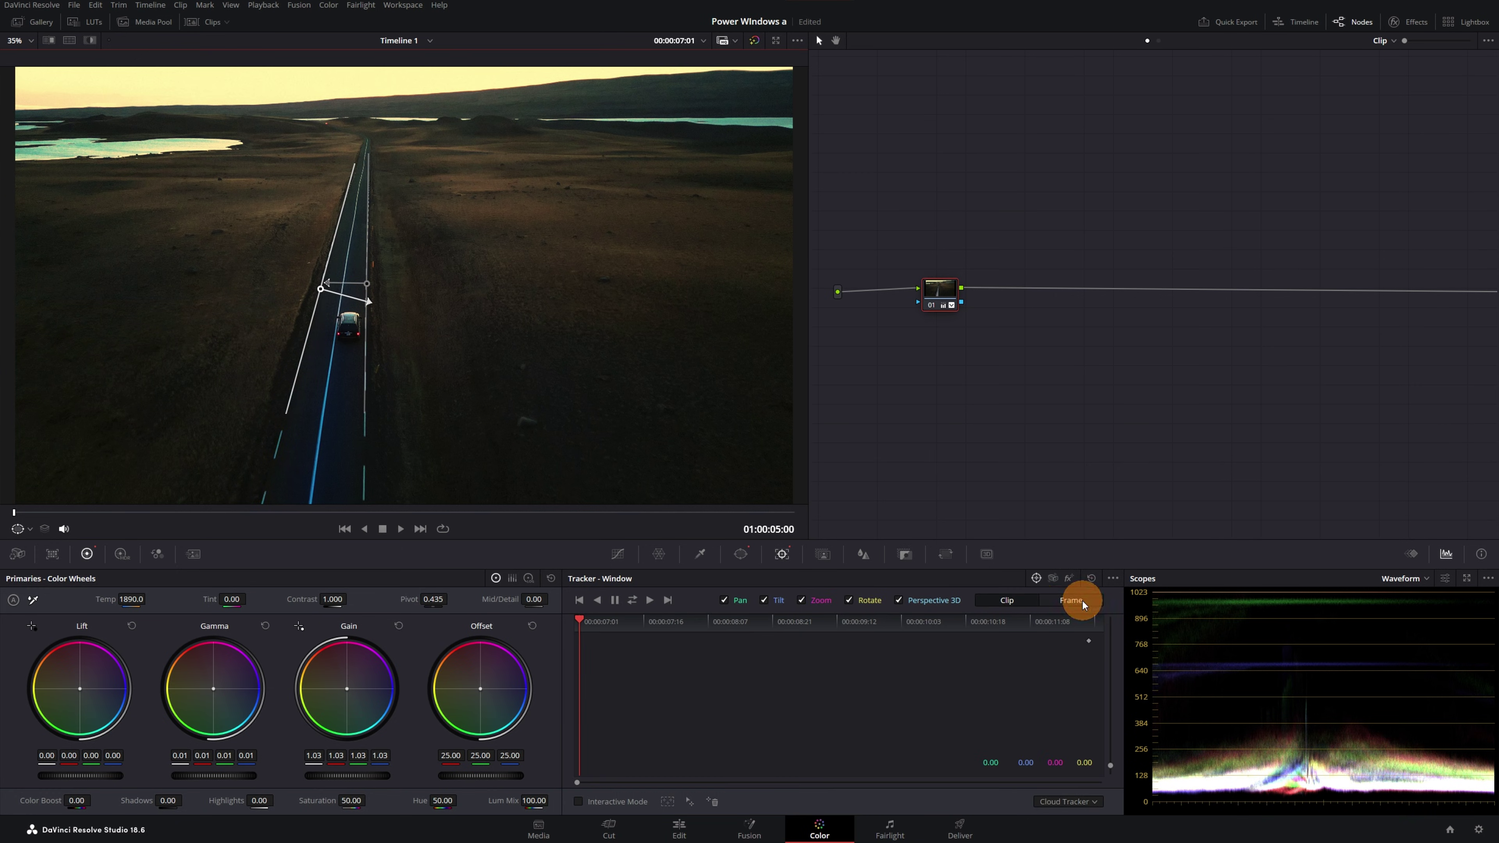
pyautogui.click(320, 291)
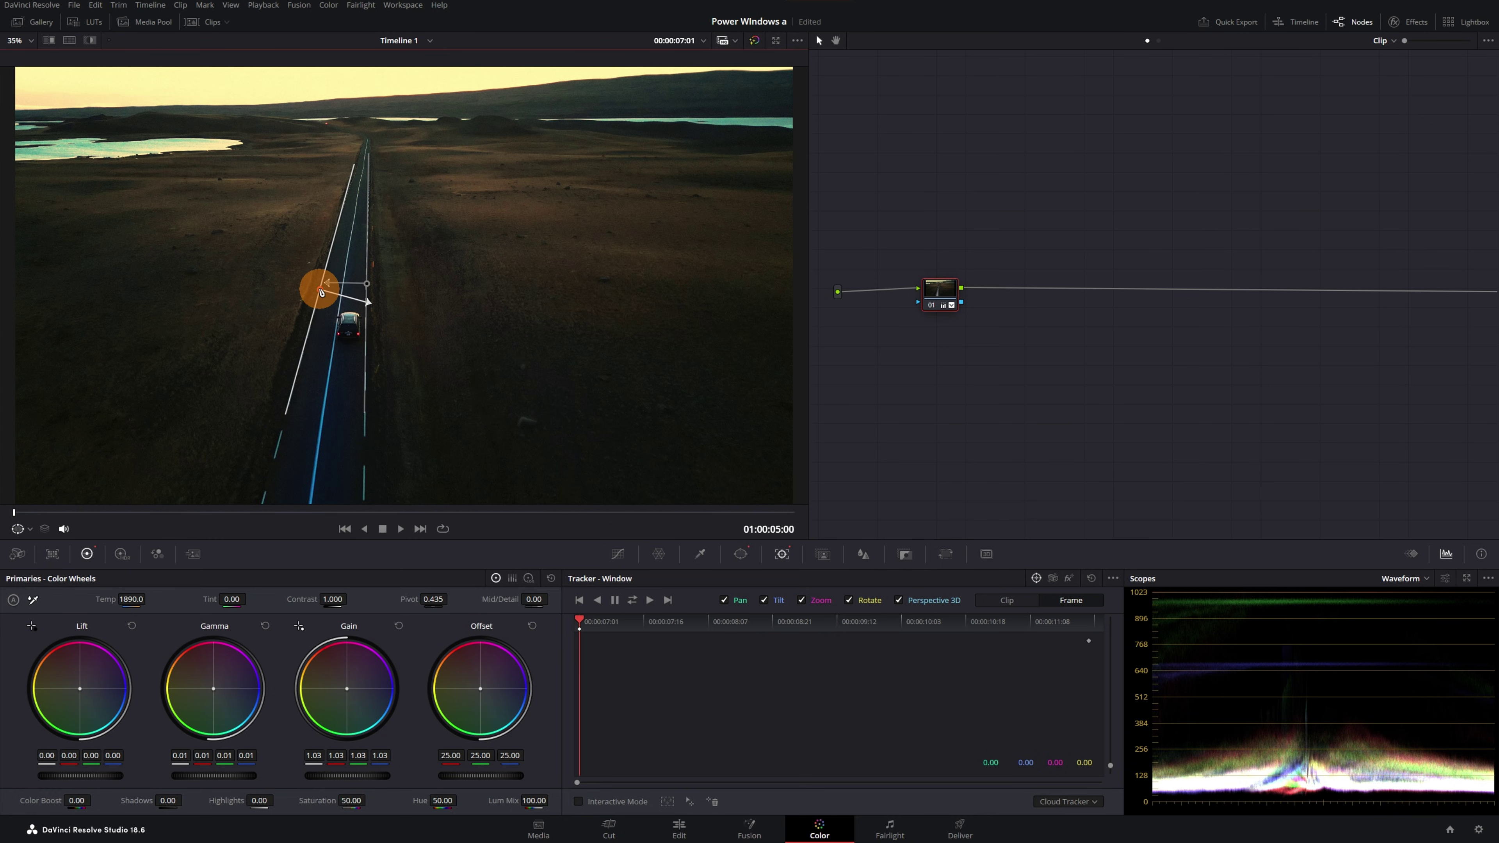
pyautogui.moveTo(741, 513); pyautogui.dragTo(794, 513)
pyautogui.moveTo(316, 298); pyautogui.dragTo(365, 354)
pyautogui.click(740, 554)
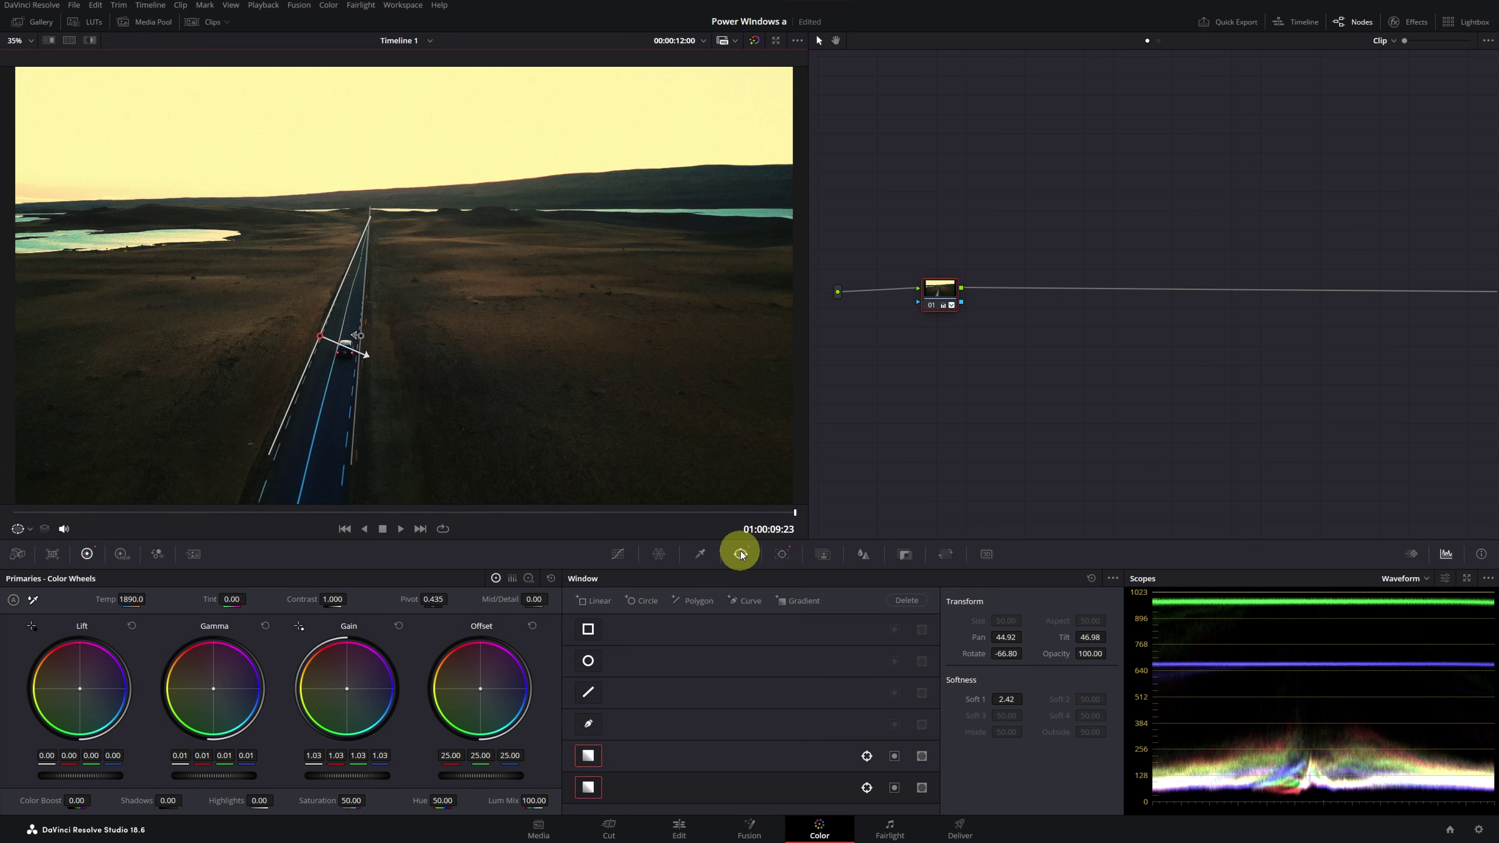
pyautogui.moveTo(1013, 699); pyautogui.dragTo(943, 698)
pyautogui.scroll(-2, 416, 263)
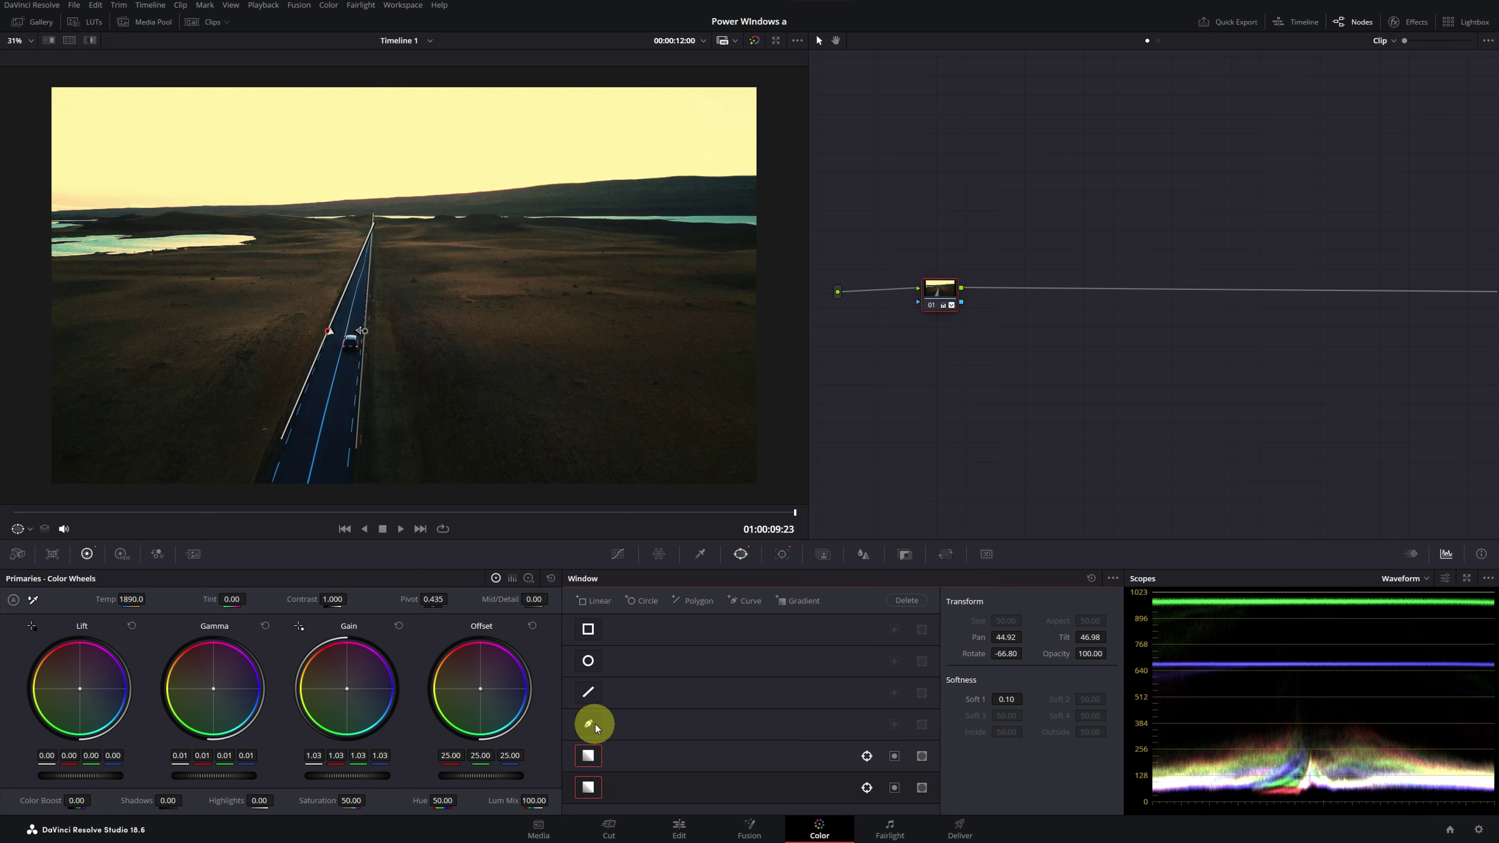
# Draw a closed curve window around the sky, from the horizon up past the frame's top corners
pyautogui.click(744, 605)
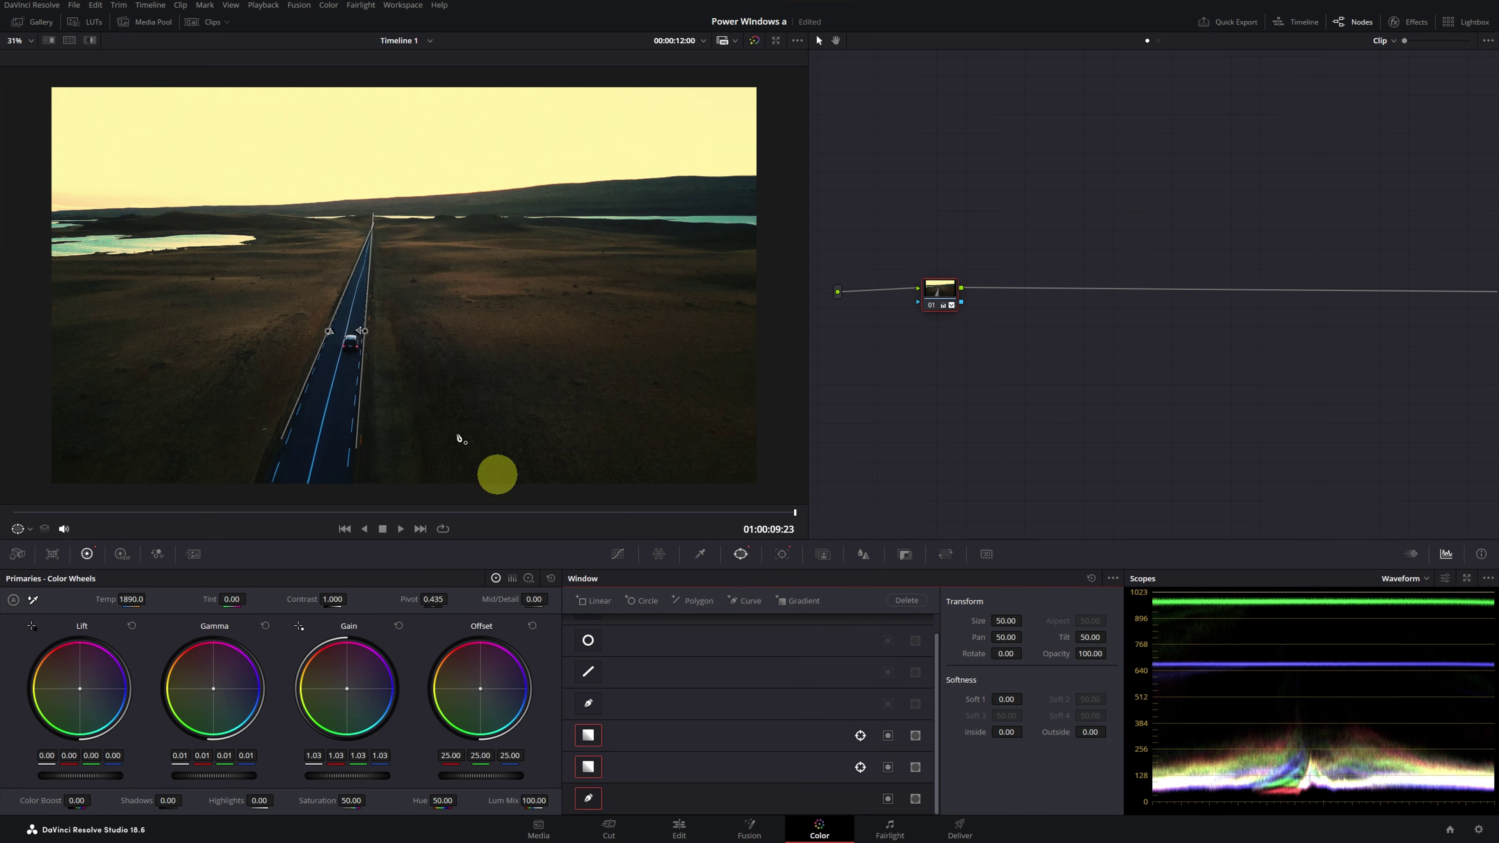
pyautogui.click(45, 213)
pyautogui.click(364, 199)
pyautogui.click(558, 186)
pyautogui.click(689, 177)
pyautogui.click(770, 175)
pyautogui.click(768, 74)
pyautogui.click(49, 74)
pyautogui.click(44, 211)
pyautogui.moveTo(48, 74); pyautogui.dragTo(40, 74)
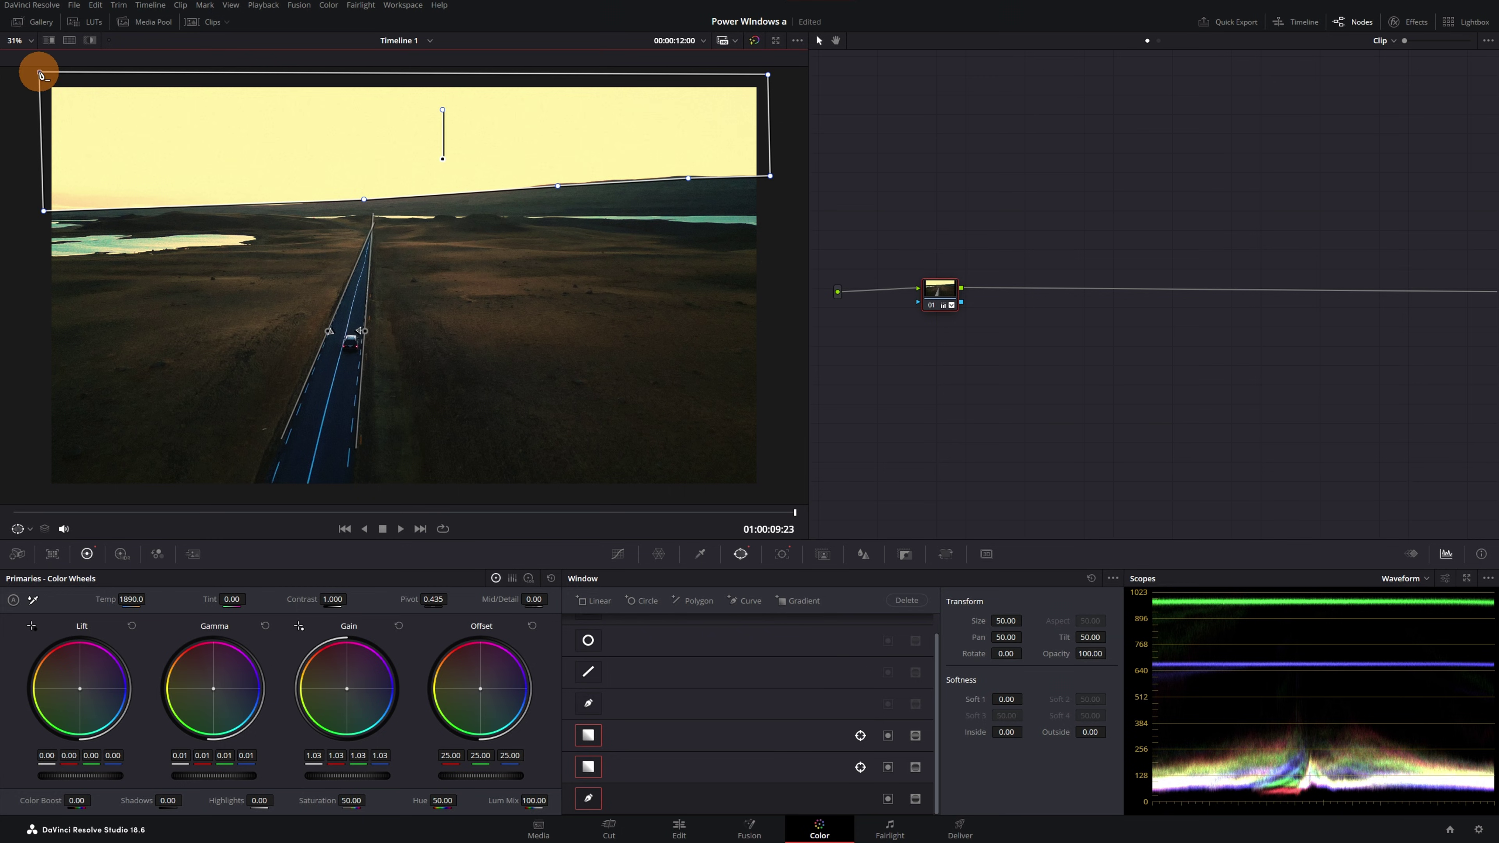
# Exclude the sky from this node's grade and track the curve window forward and backward
pyautogui.click(916, 798)
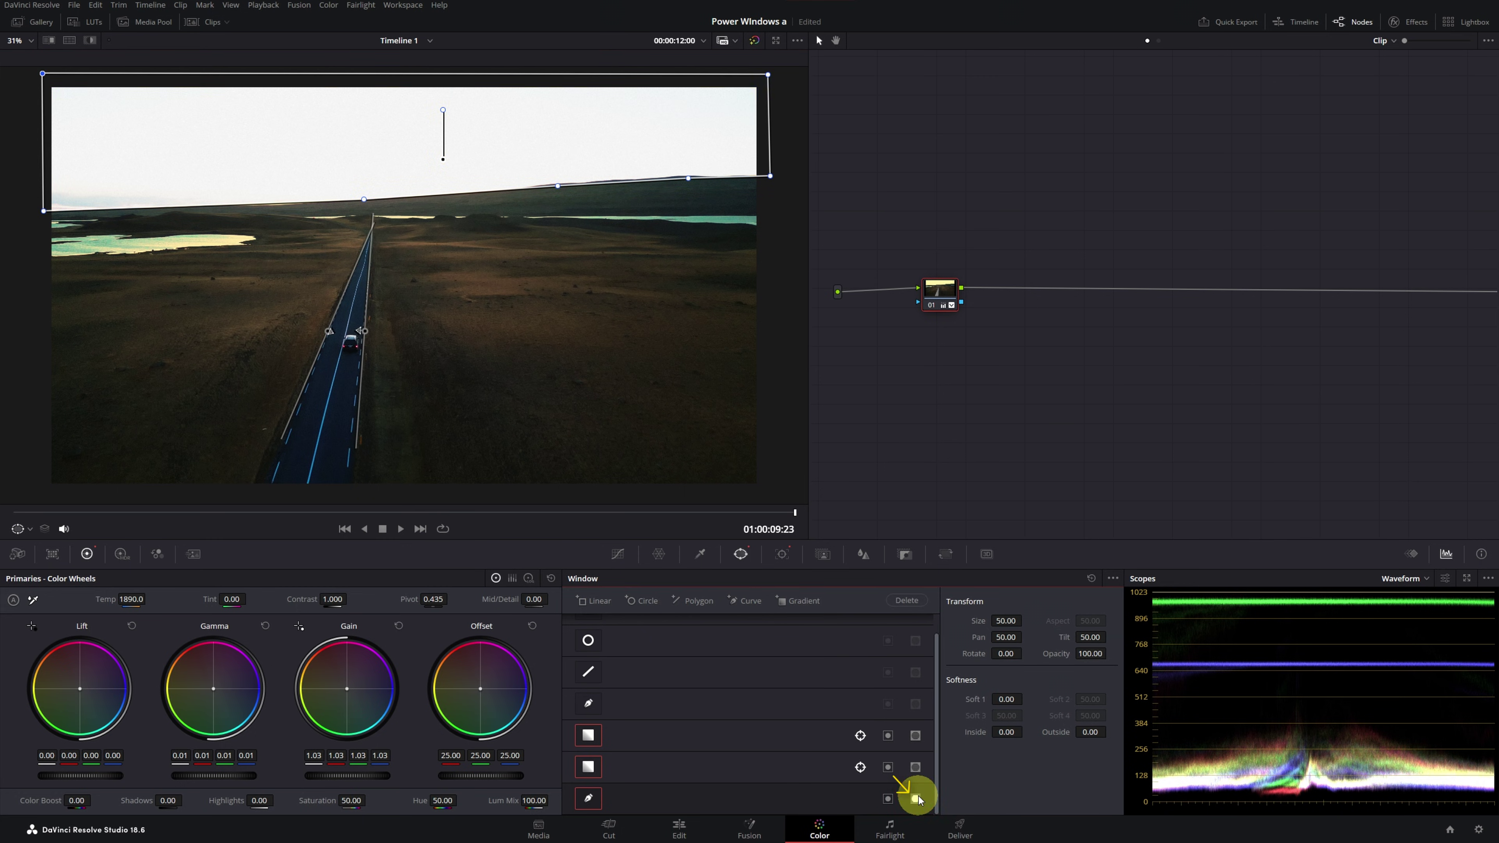
pyautogui.click(782, 555)
pyautogui.click(631, 602)
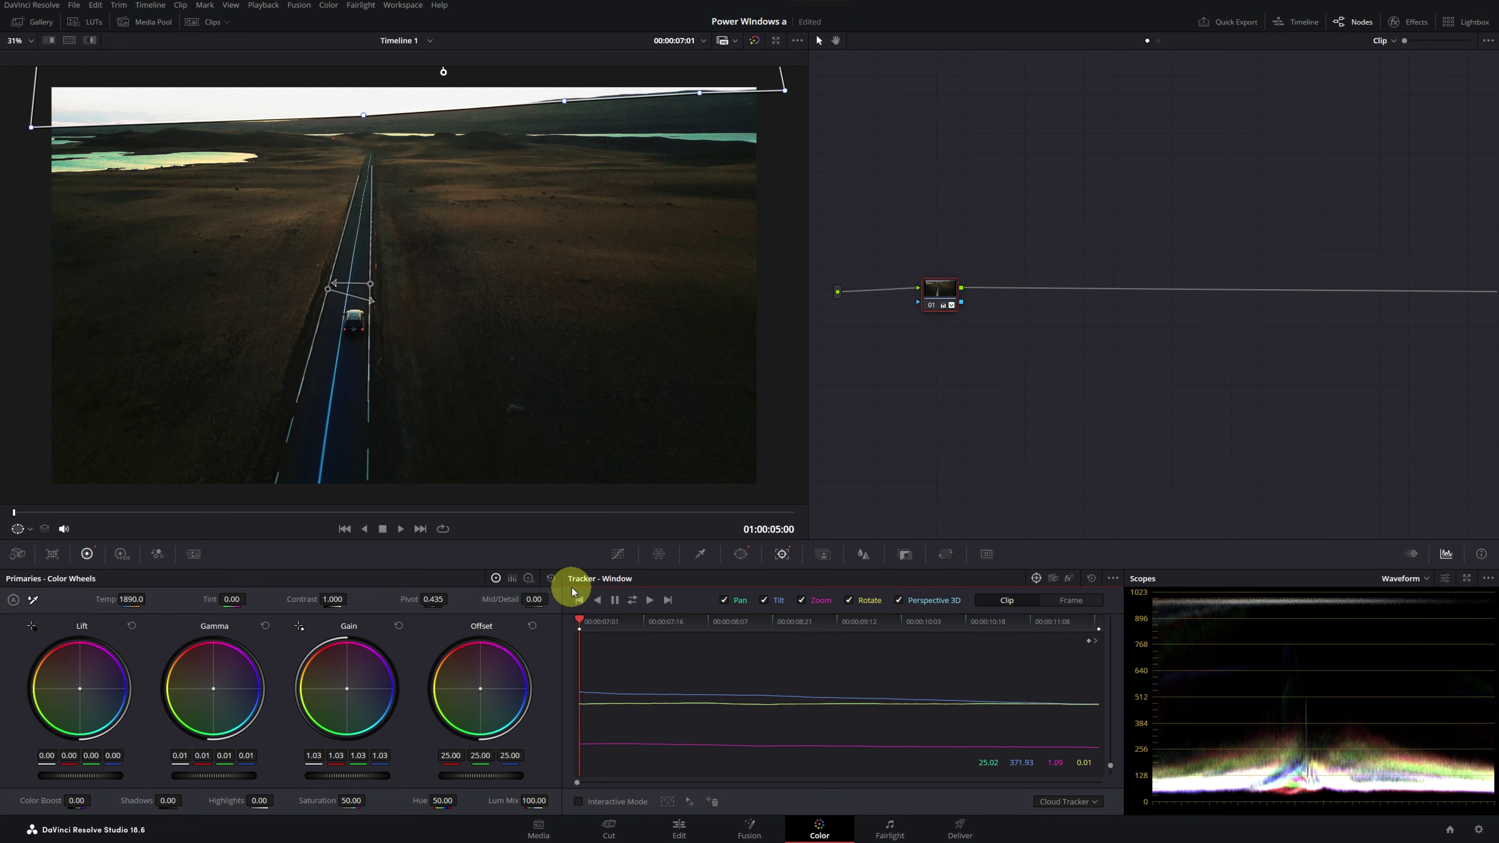
# Add a circle window shaped into a thin, slightly tilted ellipse over the left lake
pyautogui.click(742, 554)
pyautogui.click(642, 600)
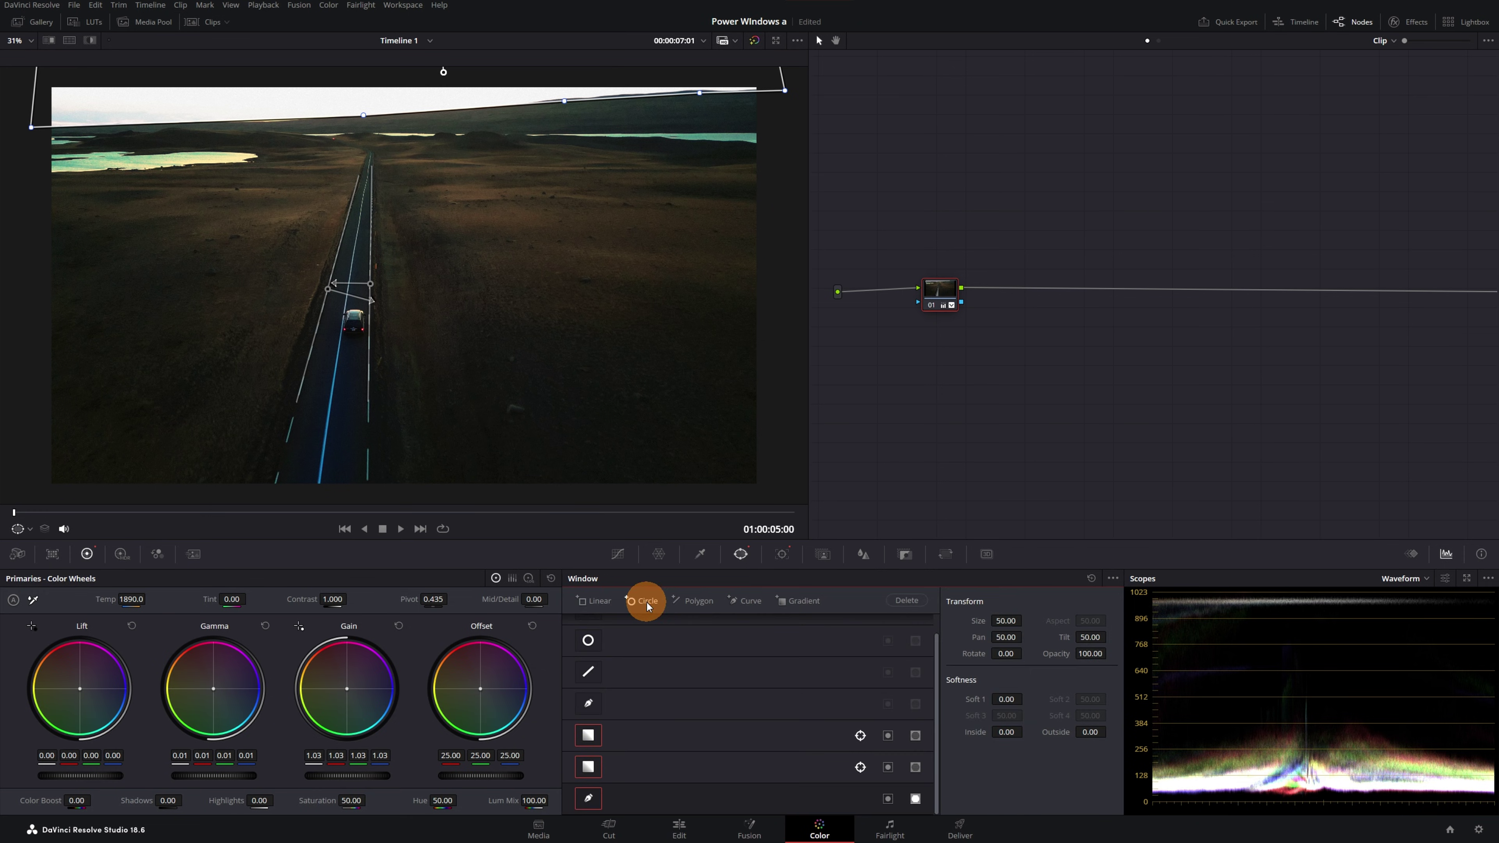
pyautogui.moveTo(412, 294); pyautogui.dragTo(95, 142)
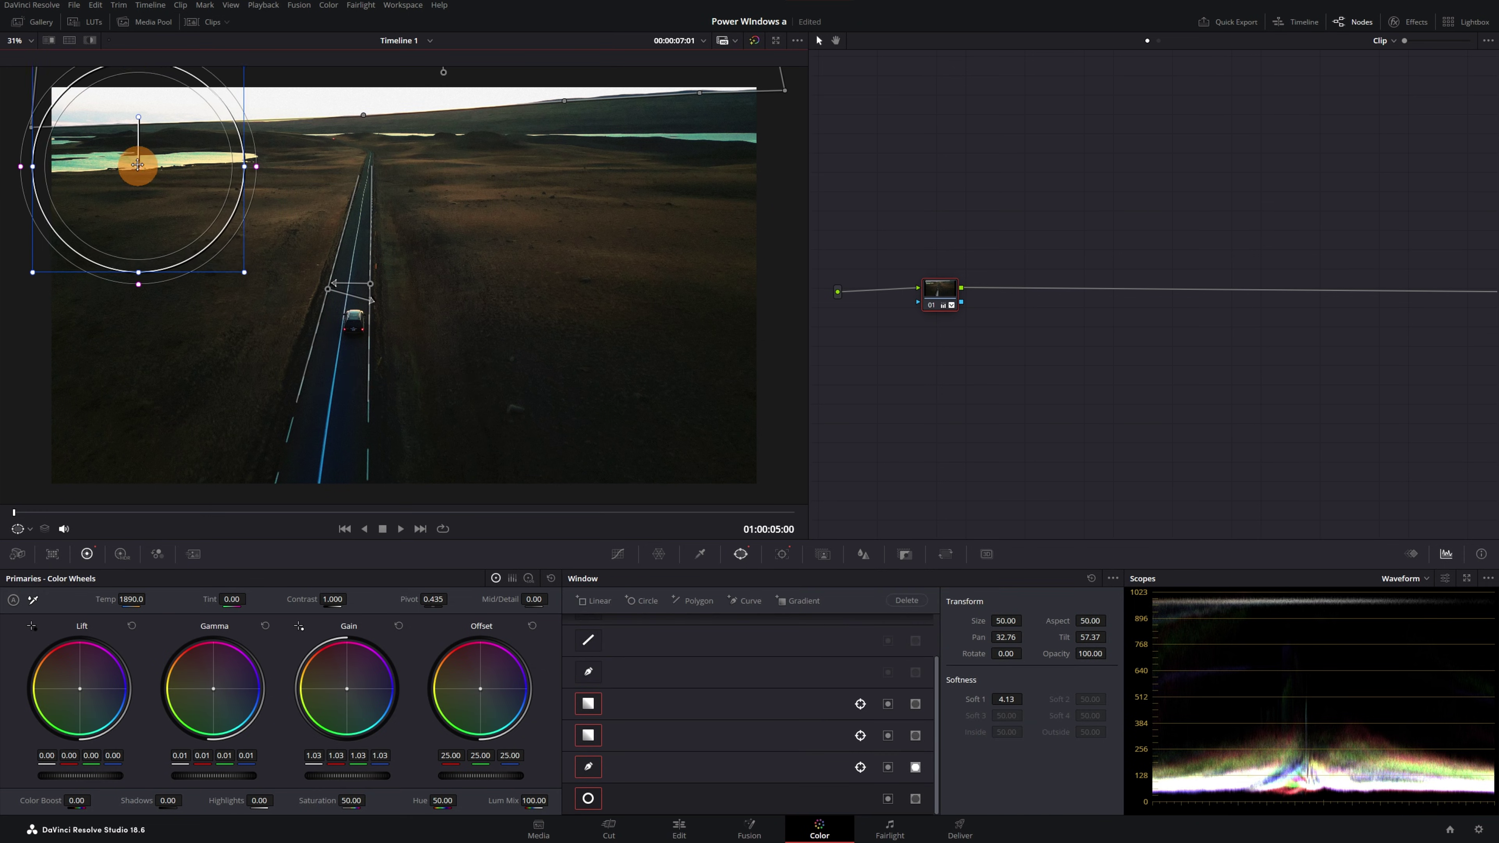
pyautogui.moveTo(136, 202); pyautogui.dragTo(136, 183)
pyautogui.moveTo(239, 164); pyautogui.dragTo(246, 165)
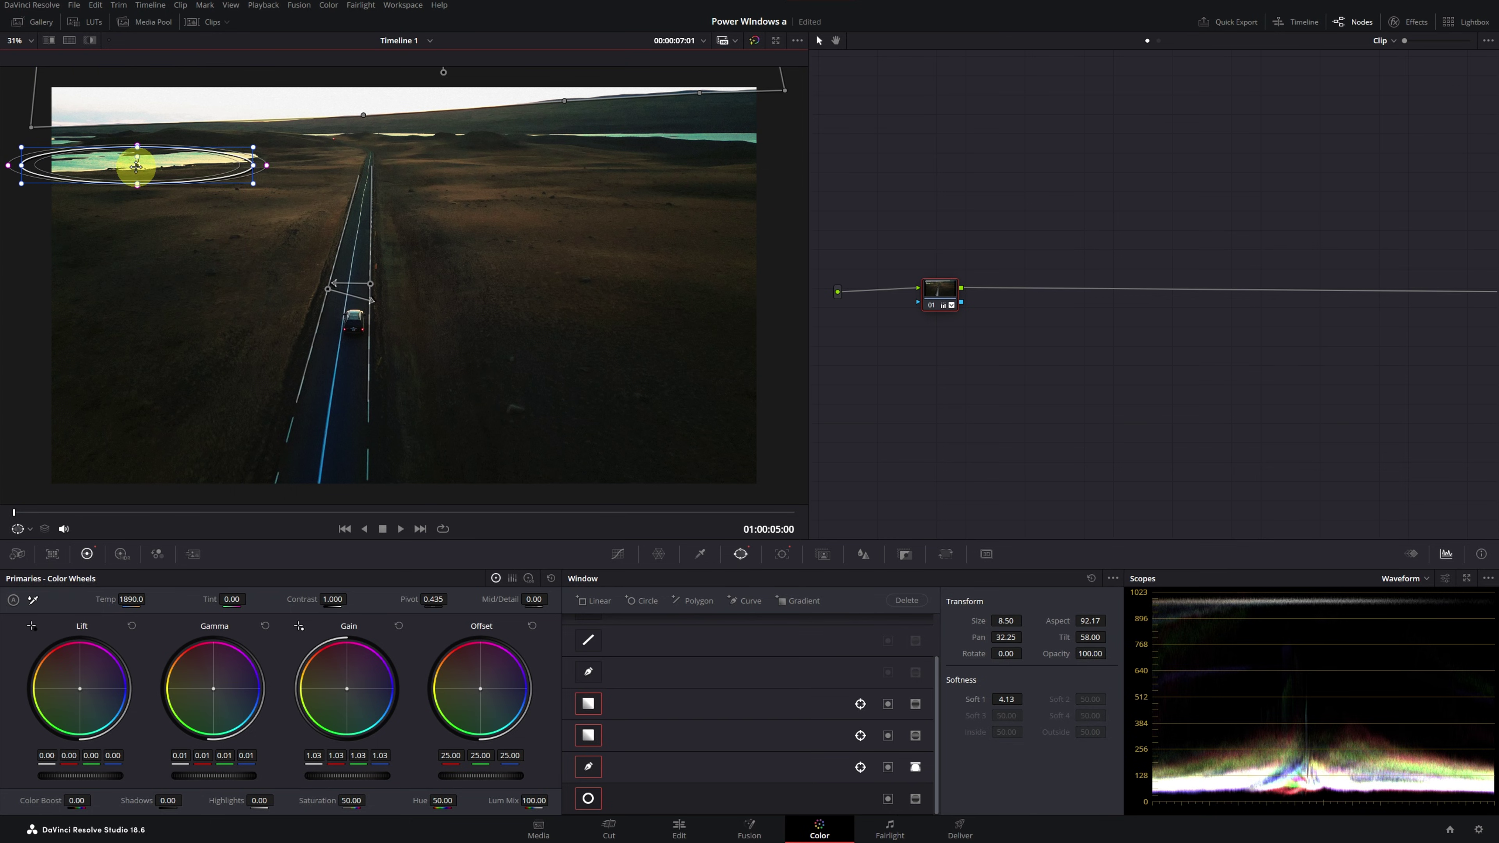
pyautogui.moveTo(137, 165); pyautogui.dragTo(138, 160)
pyautogui.moveTo(998, 653); pyautogui.dragTo(986, 652)
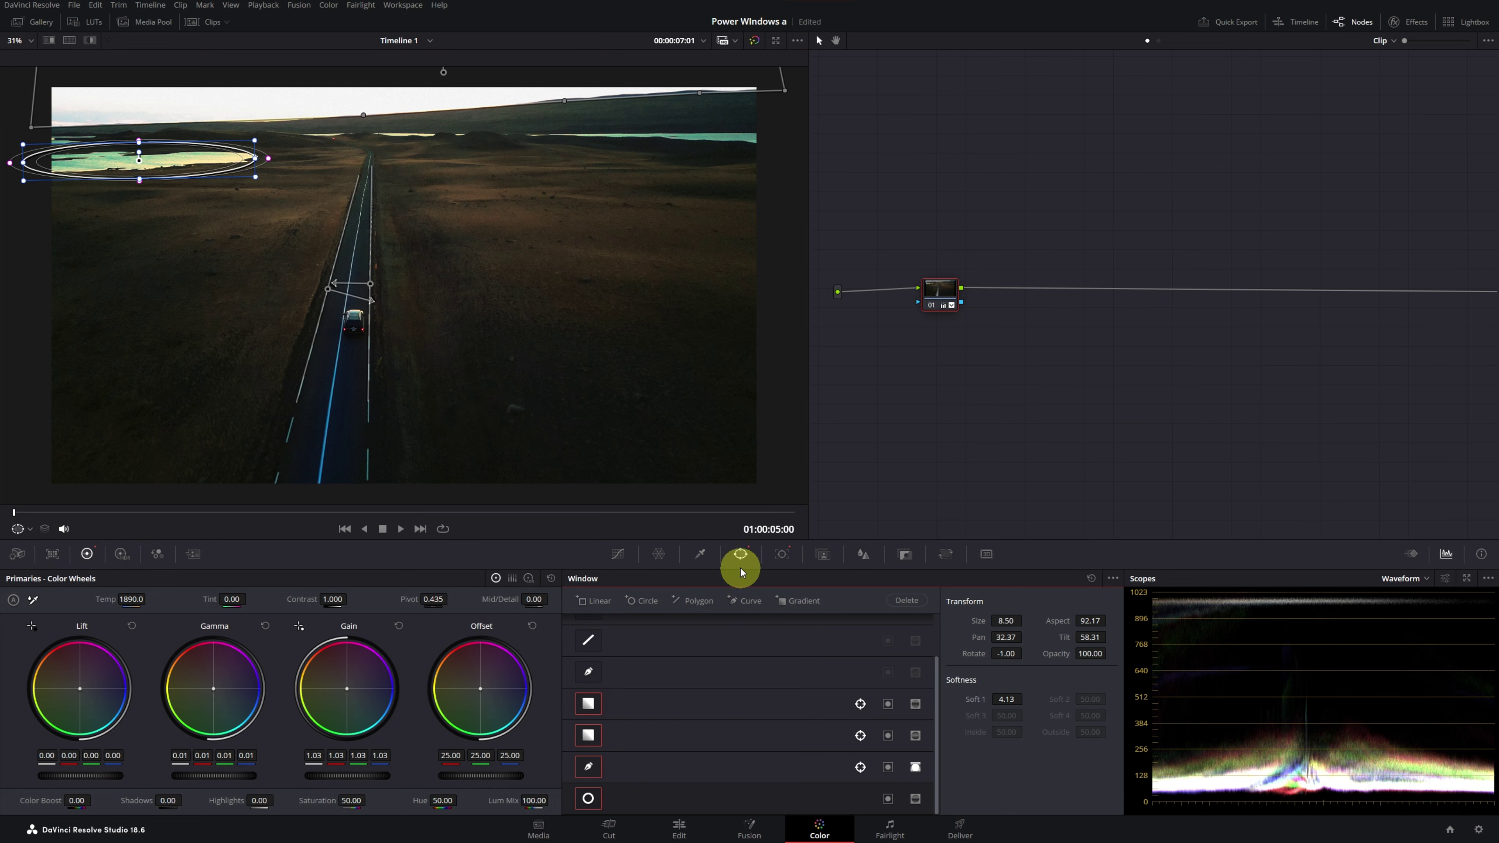
# Track the lake ellipse, set its opacity to 60, feather its edge, and exclude it from the grade
pyautogui.click(782, 554)
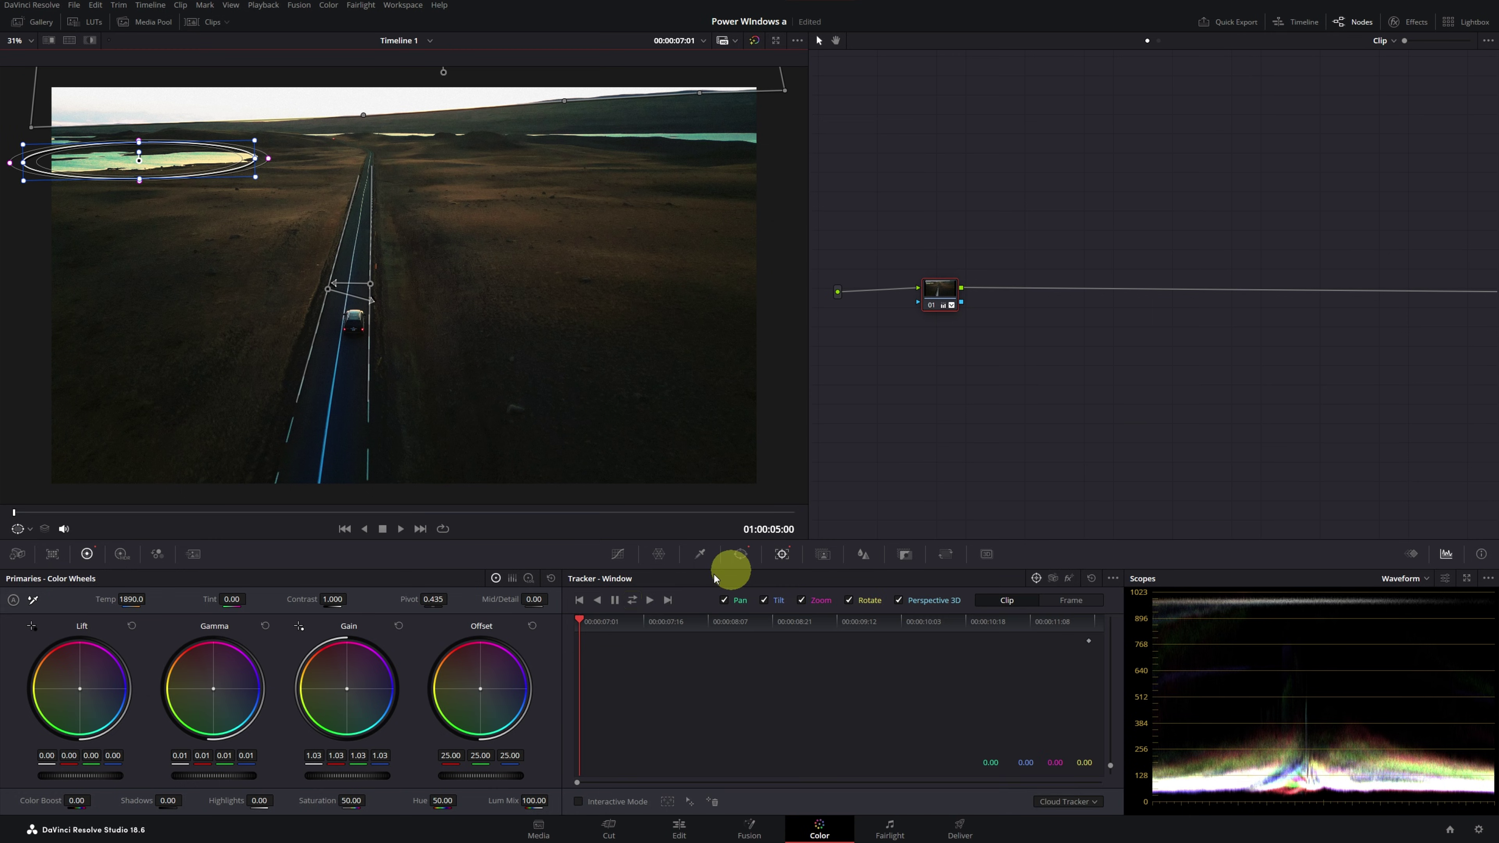
pyautogui.click(634, 602)
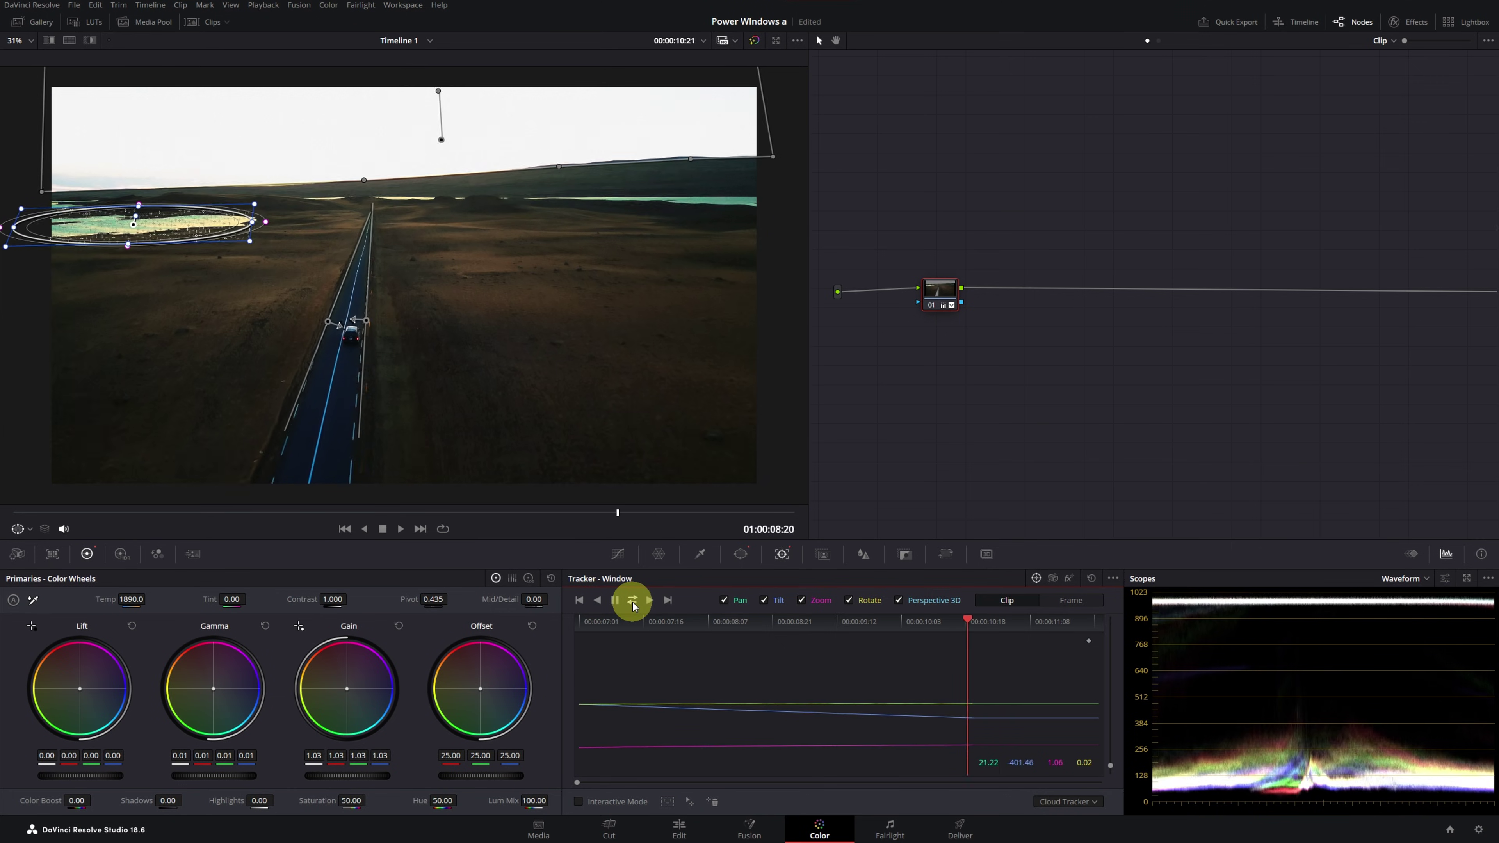
pyautogui.click(741, 554)
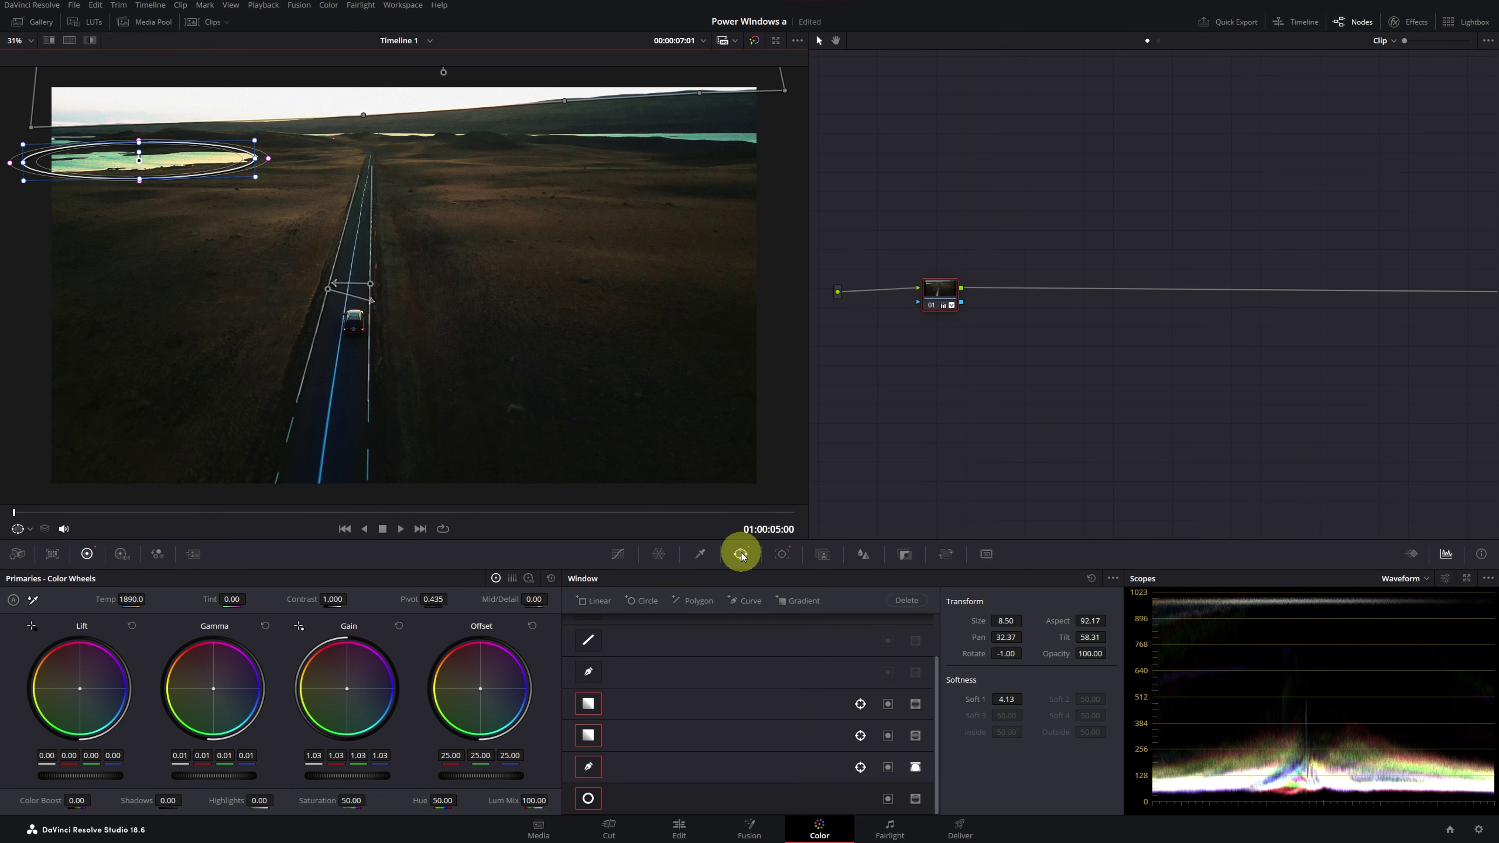
pyautogui.click(1088, 654)
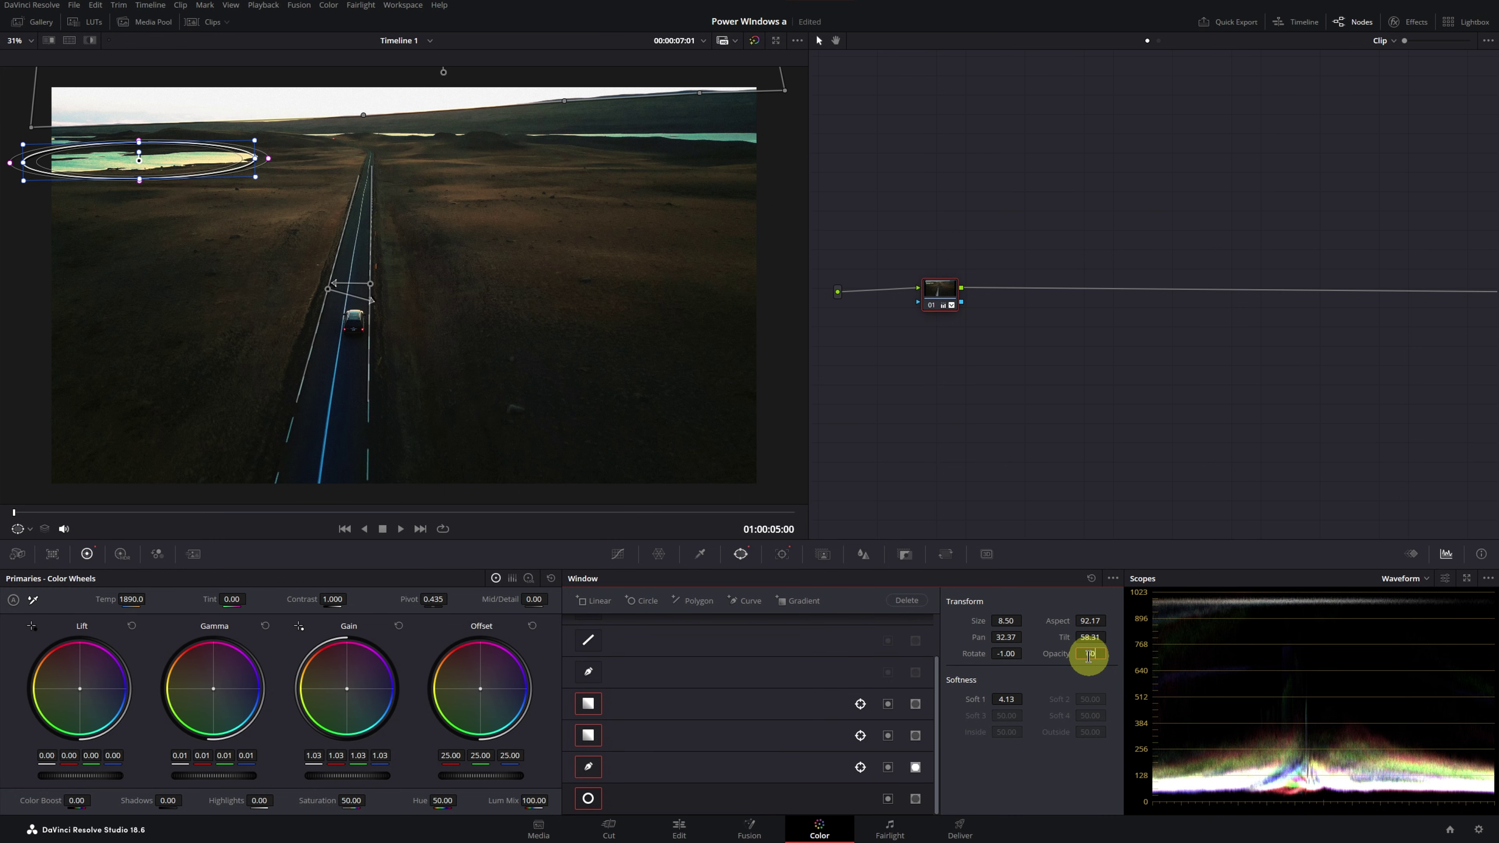
pyautogui.moveTo(1007, 699); pyautogui.dragTo(1056, 698)
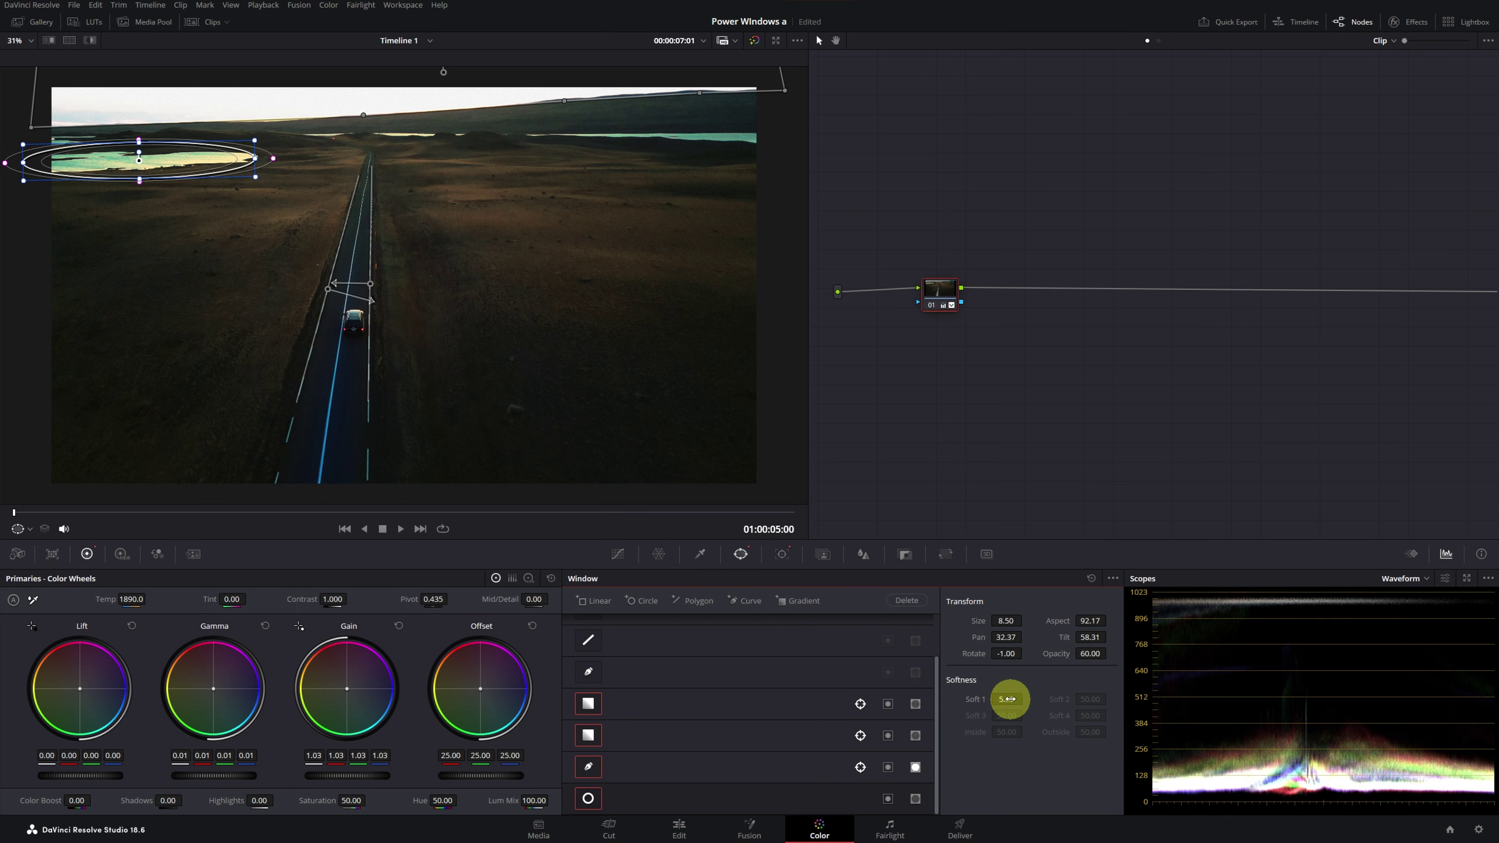
pyautogui.click(916, 801)
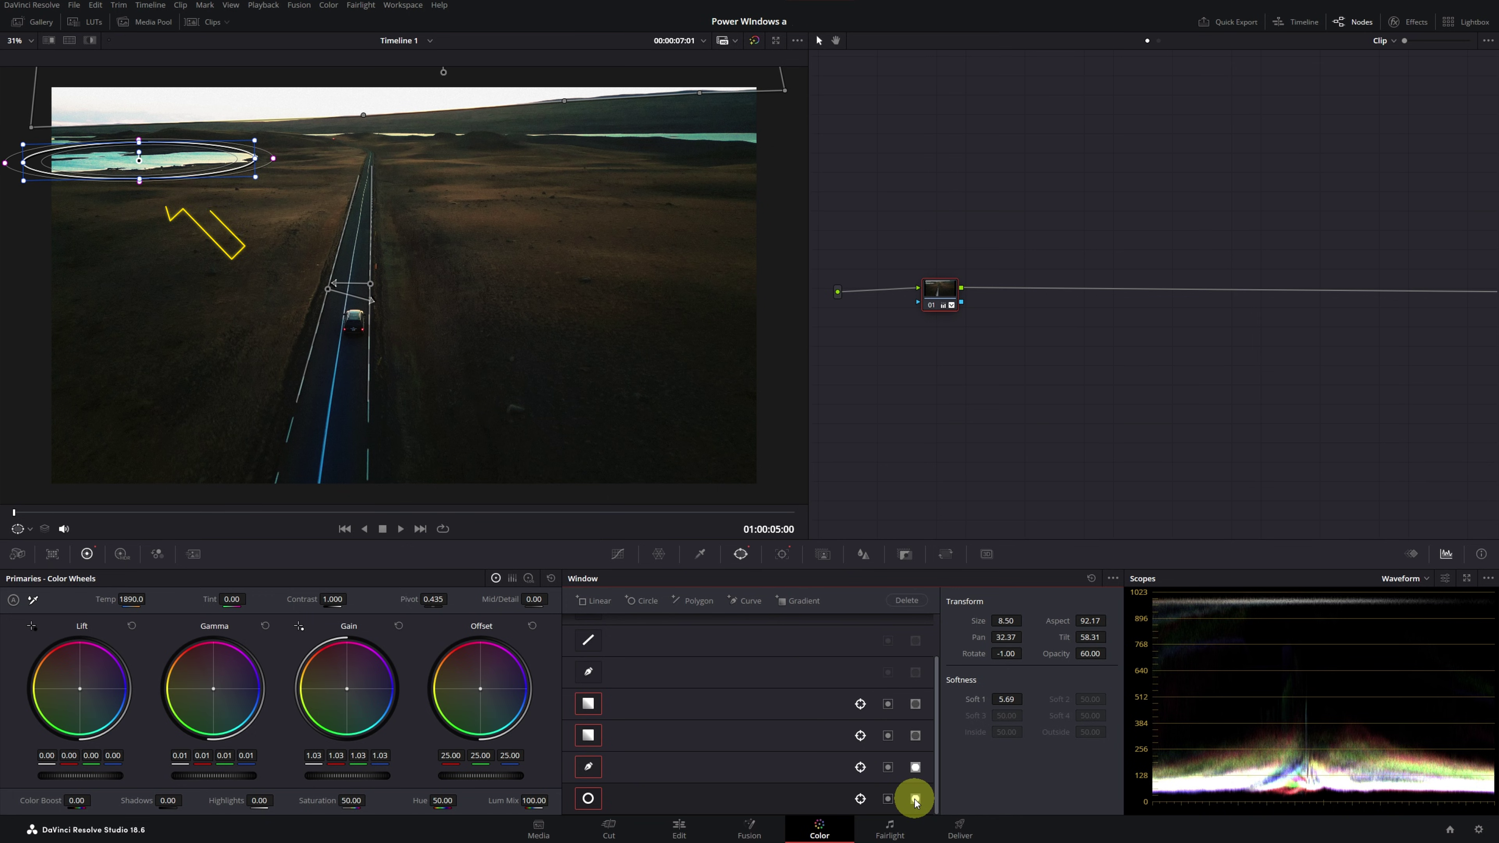
# Harden the second road window's edge to softness 0.07
pyautogui.click(687, 737)
pyautogui.moveTo(998, 700)
pyautogui.mouseDown()
pyautogui.moveTo(932, 696)
pyautogui.moveTo(1014, 697)
pyautogui.moveTo(975, 699)
pyautogui.mouseUp()
pyautogui.click(723, 705)
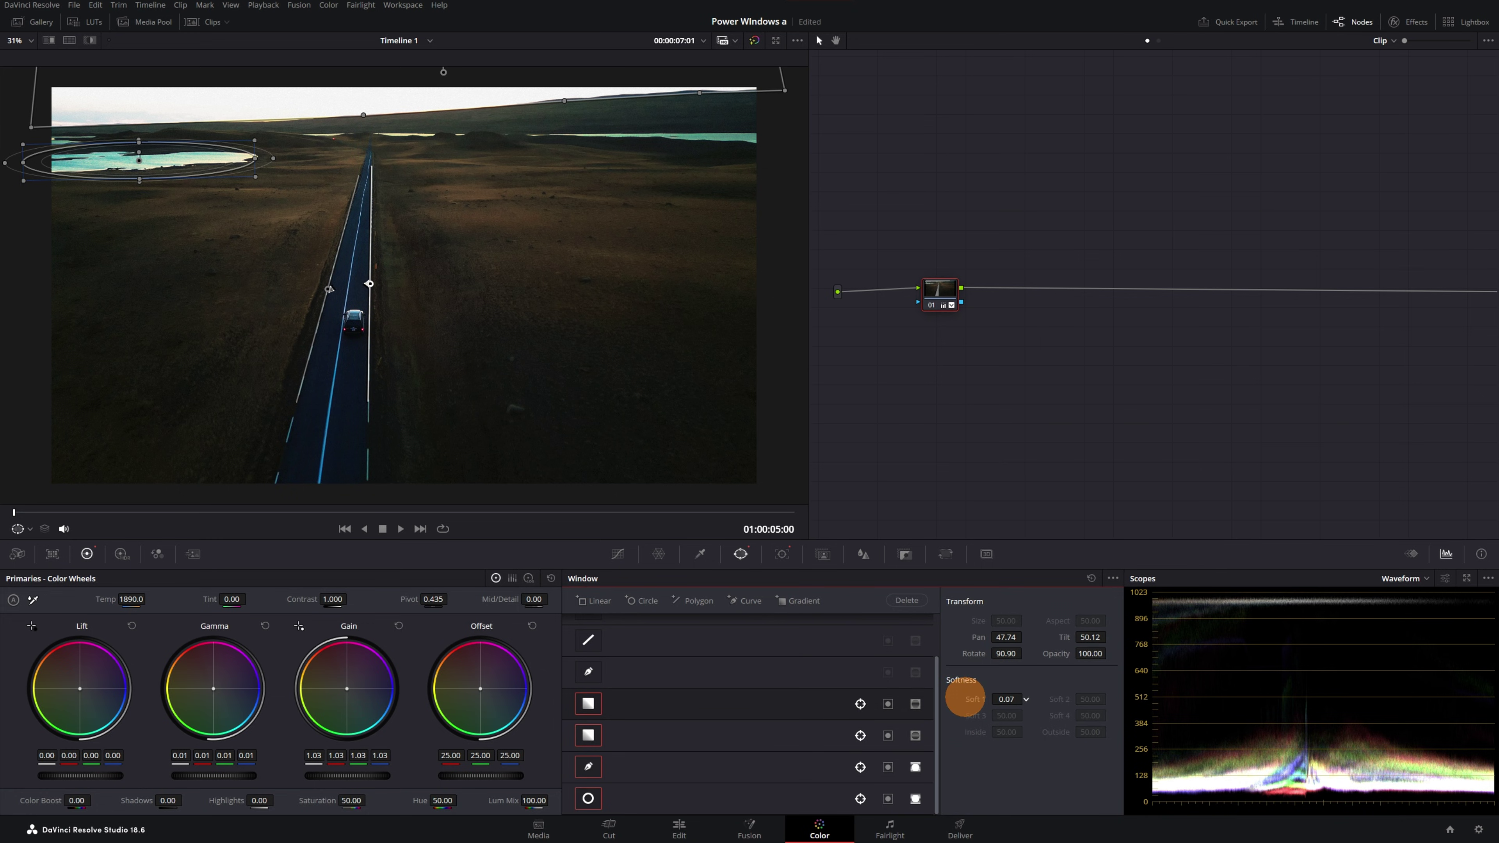
# Add parallel node 02 beside node 01 and select it for grading
pyautogui.rightClick(935, 295)
pyautogui.moveTo(1003, 354)
pyautogui.click(1086, 371)
pyautogui.moveTo(943, 303); pyautogui.dragTo(945, 264)
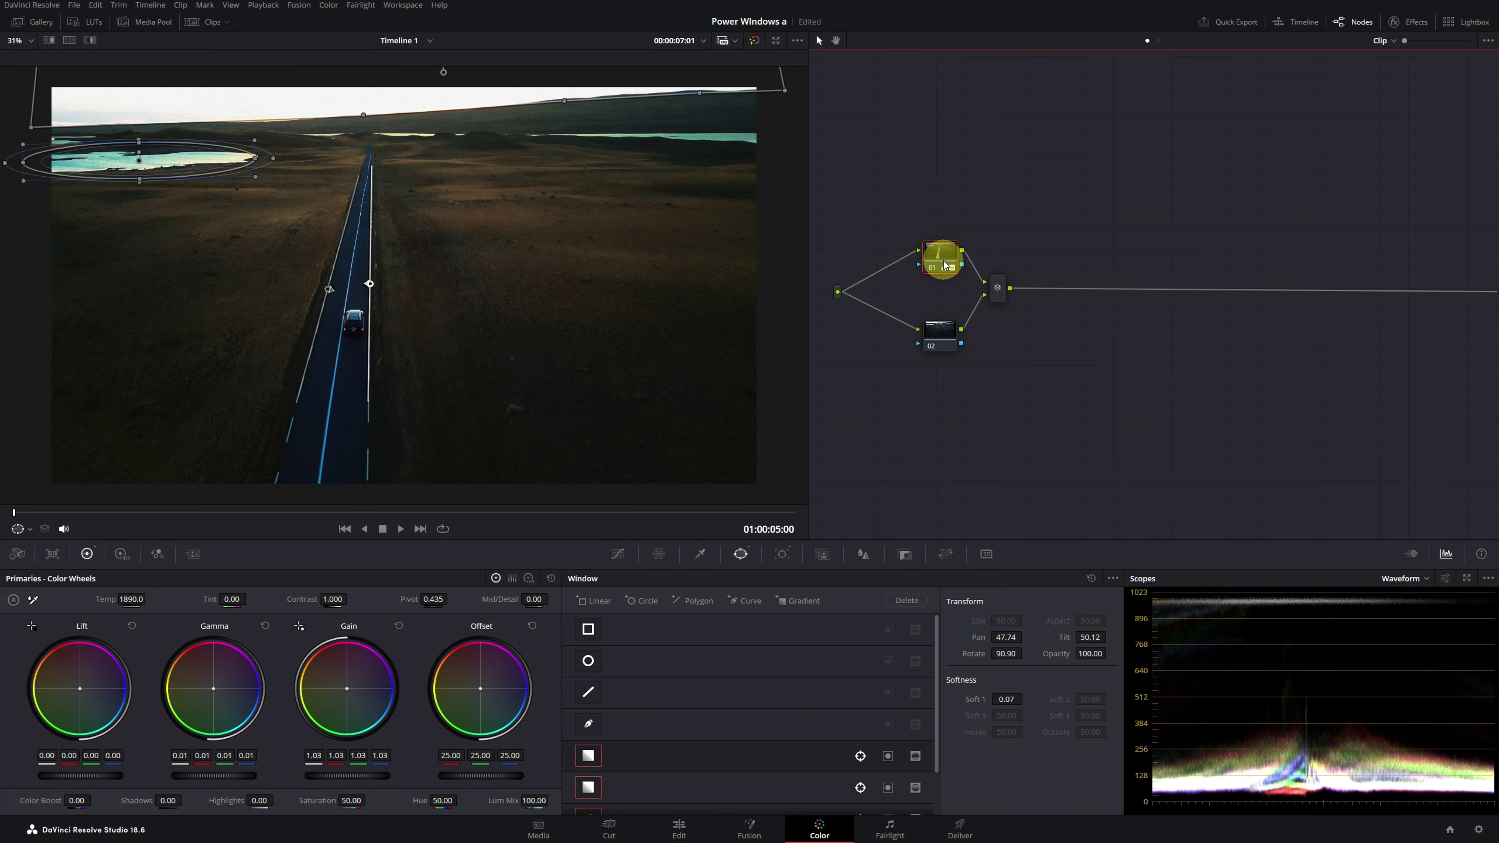
pyautogui.click(940, 338)
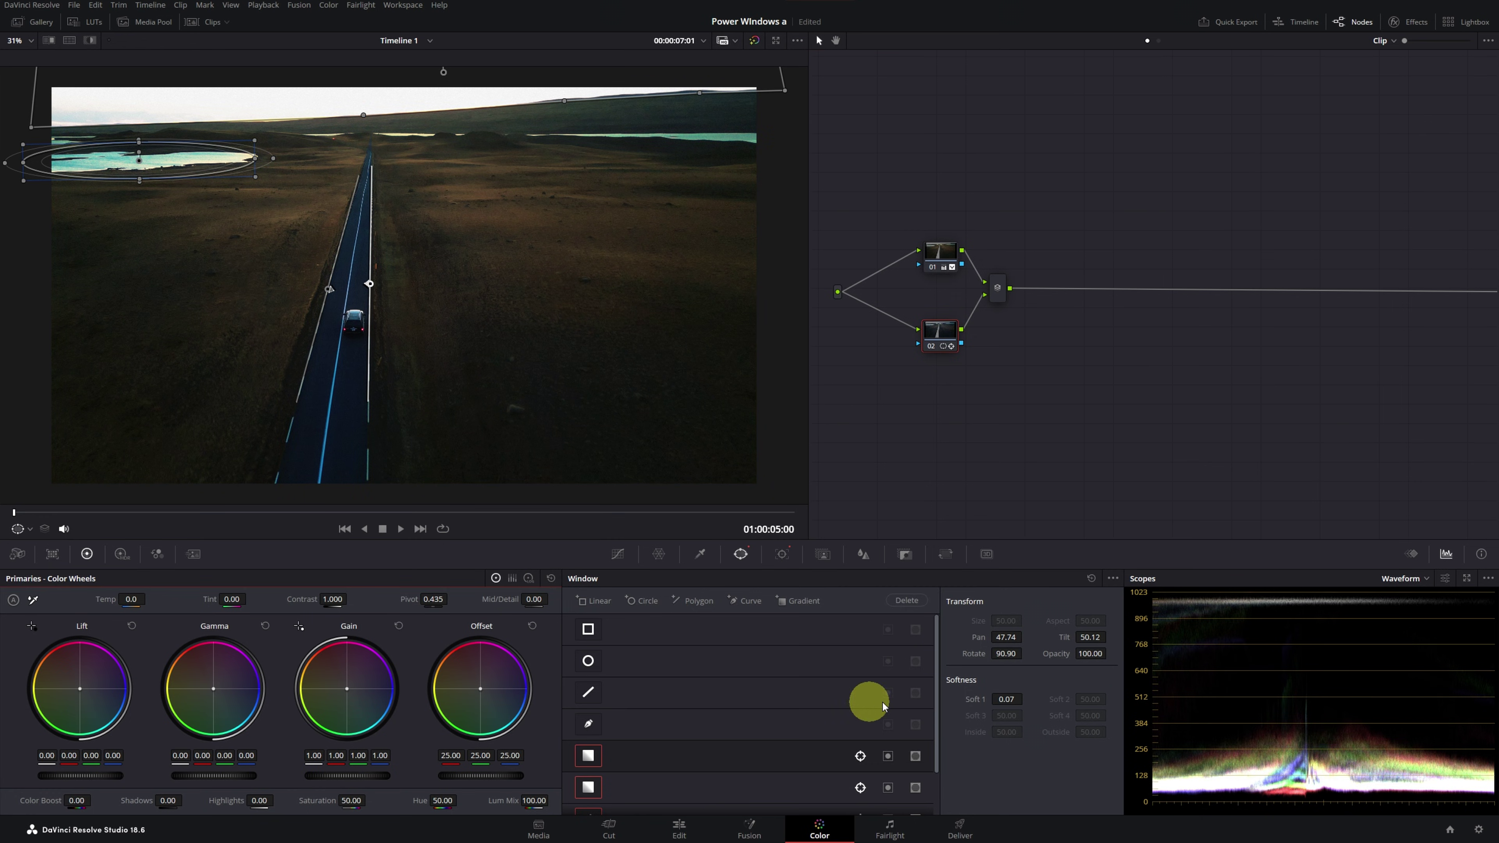
# Turn off the lake and sky windows in node 02, keeping only the road windows
pyautogui.moveTo(933, 716); pyautogui.dragTo(931, 765)
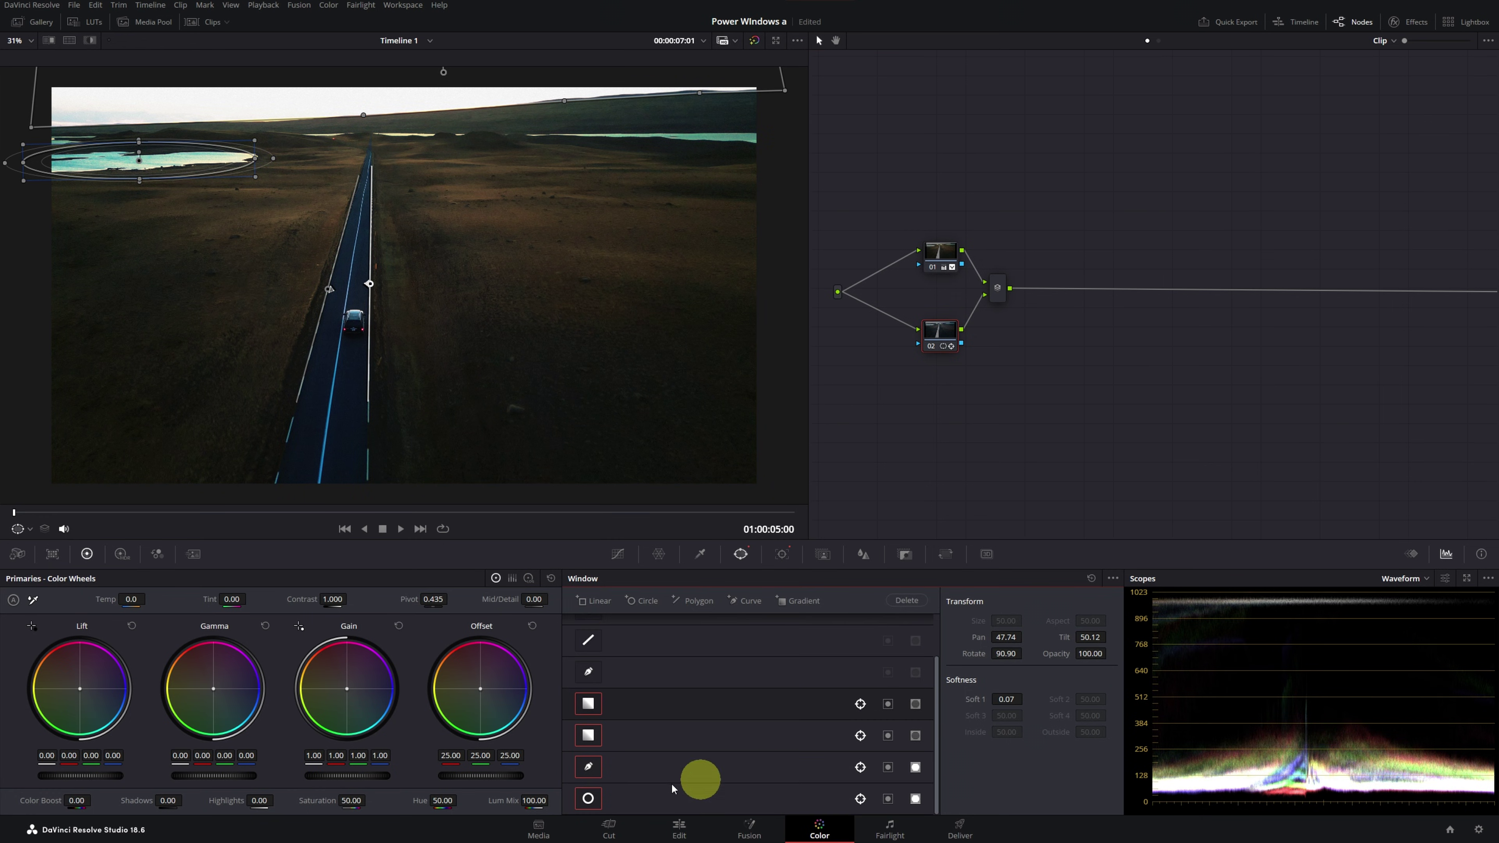
pyautogui.click(587, 797)
pyautogui.click(590, 767)
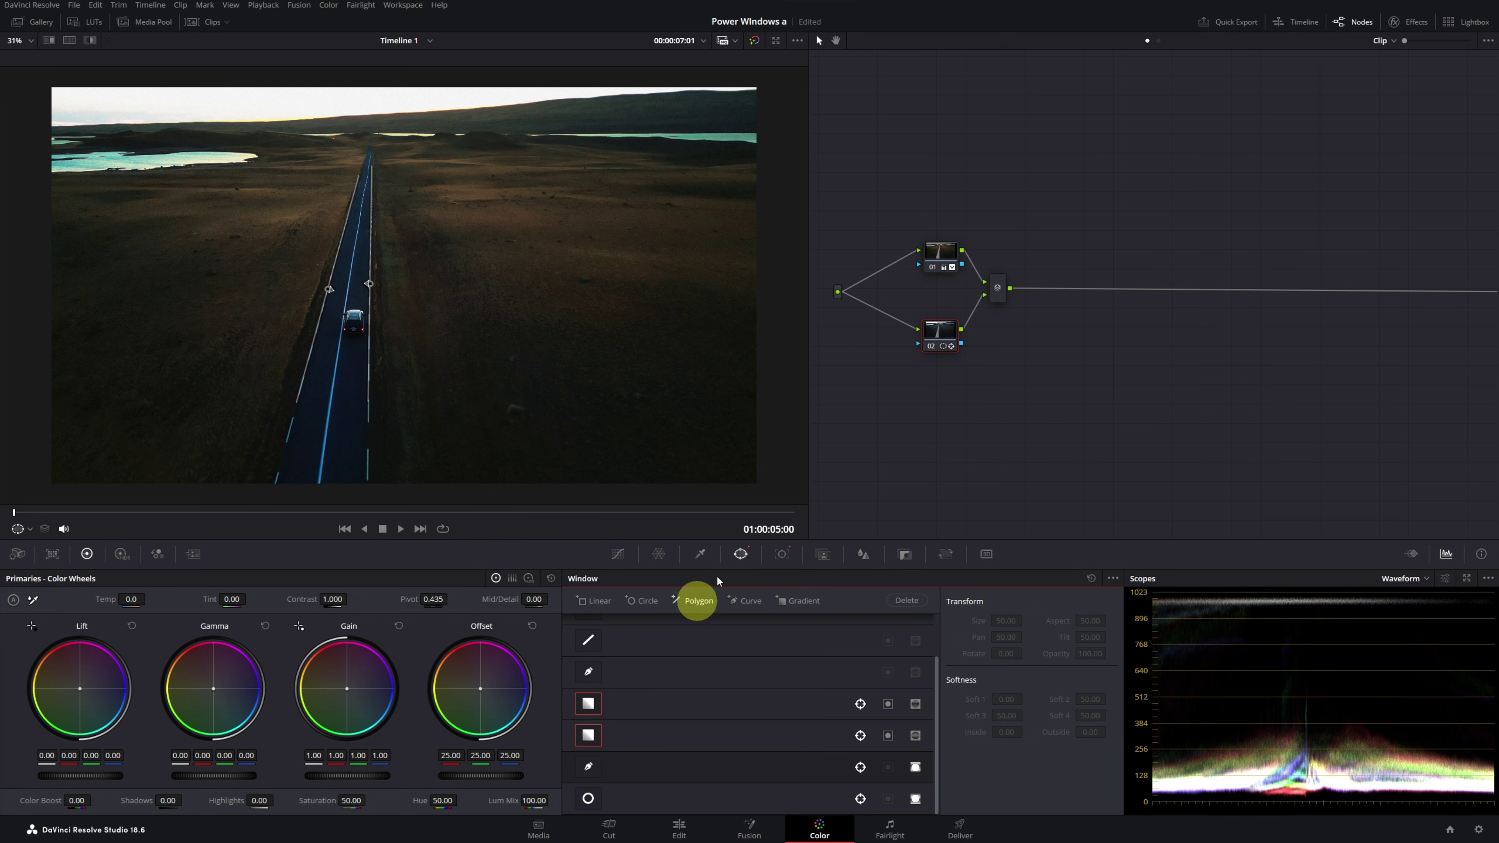
# Add outside node 04 after node 02 and preview its affected area with Highlight
pyautogui.moveTo(941, 332); pyautogui.dragTo(899, 338)
pyautogui.rightClick(900, 341)
pyautogui.moveTo(968, 398)
pyautogui.click(1060, 446)
pyautogui.moveTo(996, 290); pyautogui.dragTo(1033, 297)
pyautogui.click(952, 335)
pyautogui.click(90, 41)
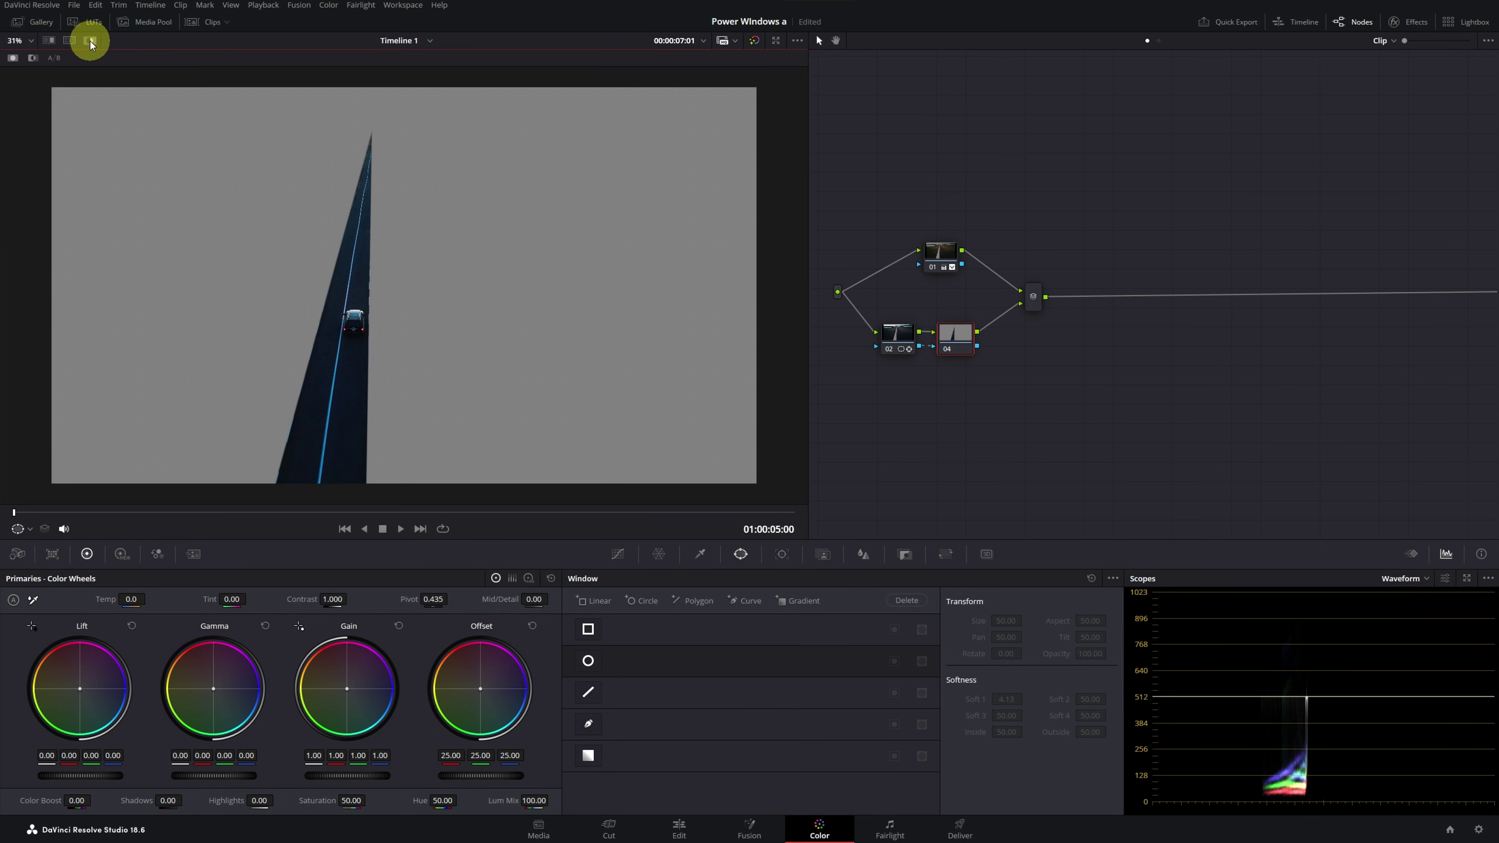
pyautogui.click(90, 41)
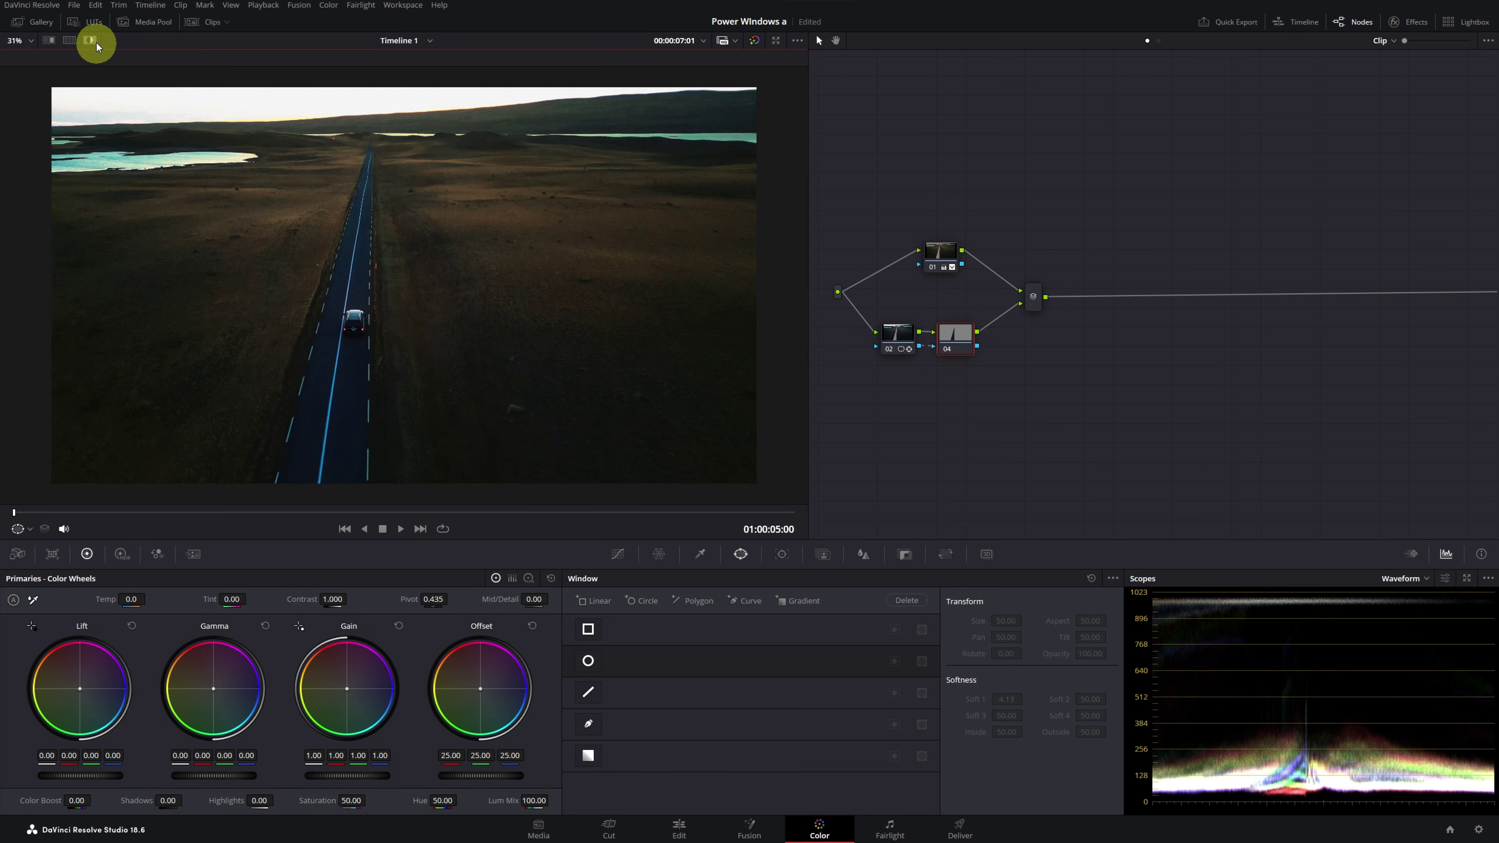
# Warm the surroundings' Gain, raise Contrast to 1.058, and lower Saturation to 40.40
pyautogui.moveTo(347, 691); pyautogui.dragTo(306, 645)
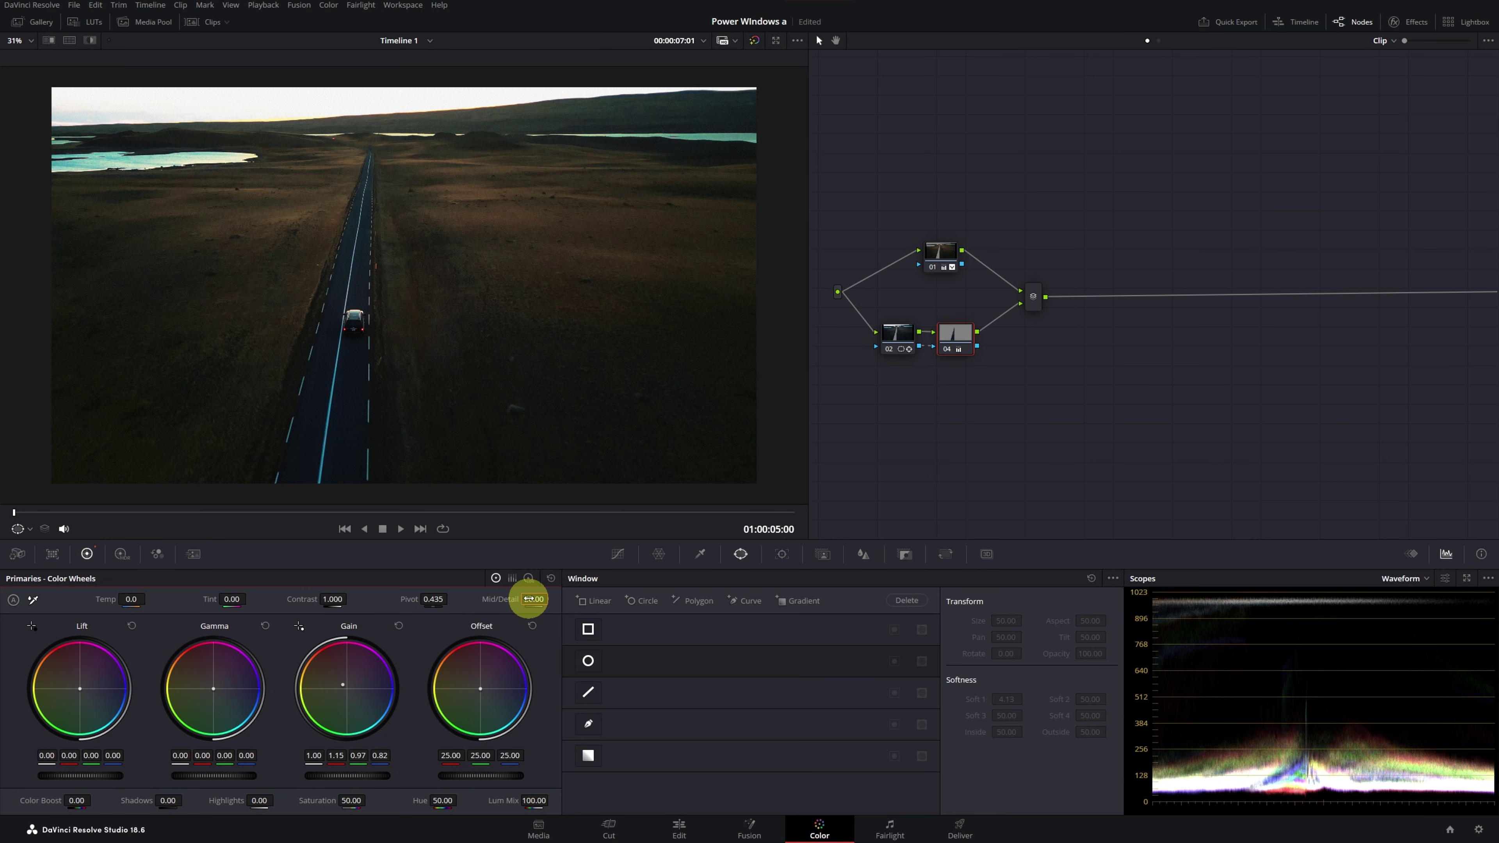
pyautogui.moveTo(335, 598); pyautogui.dragTo(334, 599)
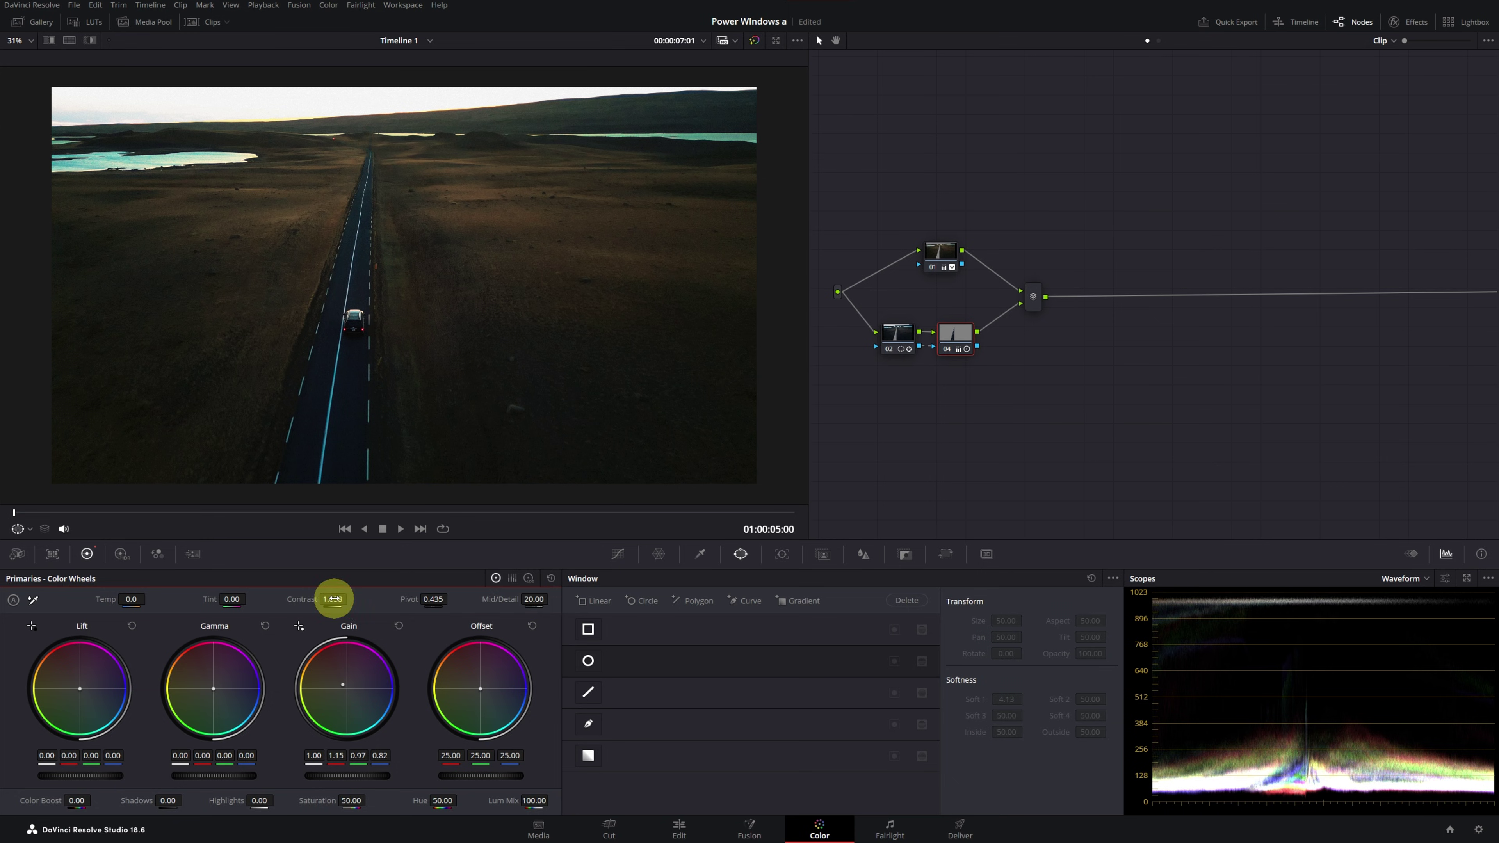
pyautogui.moveTo(357, 801); pyautogui.dragTo(339, 800)
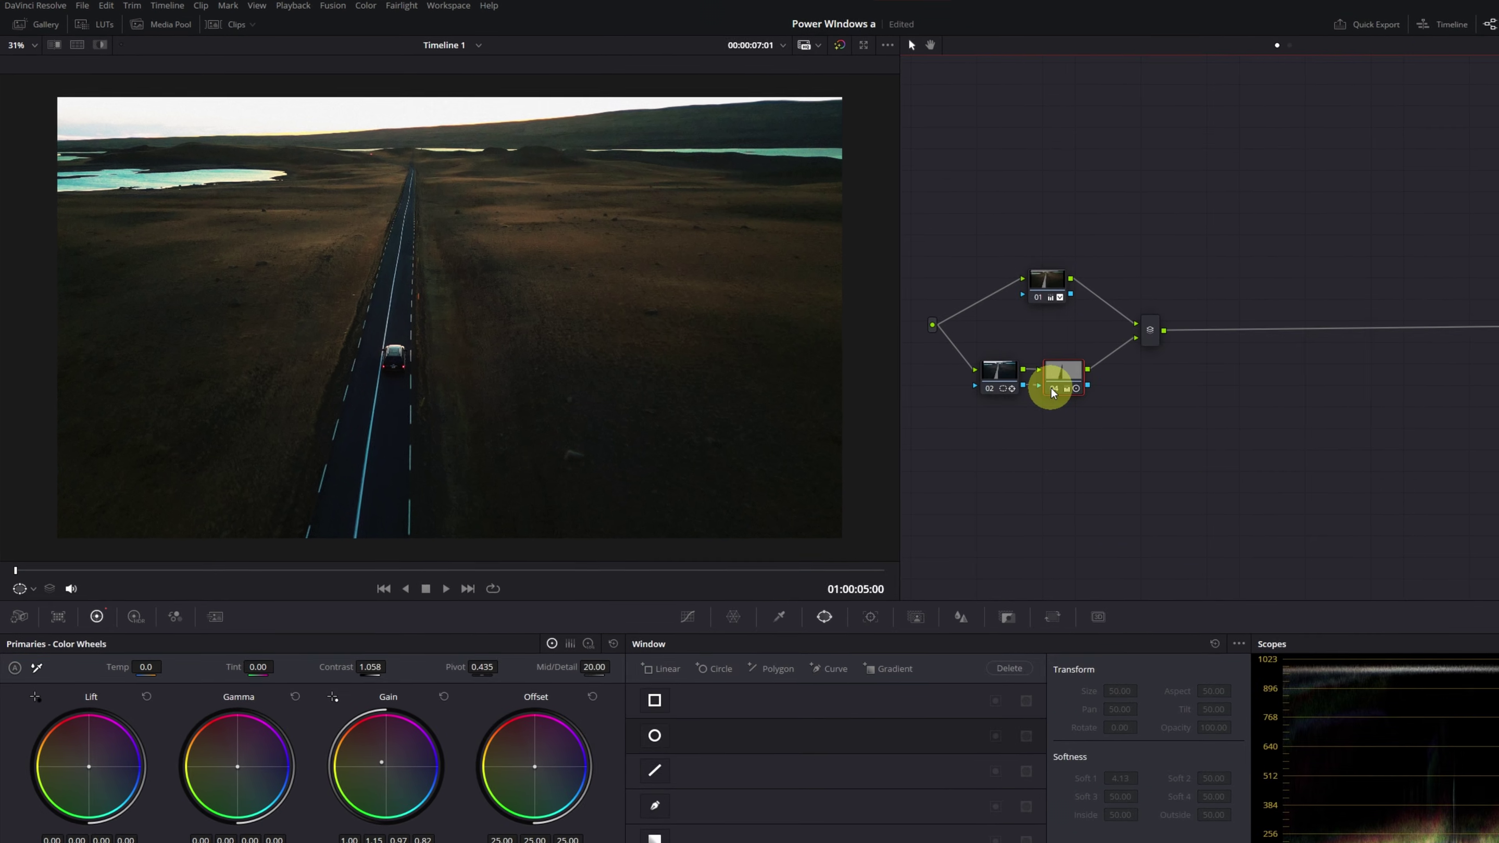
# Add parallel node 03 below the others and select it for grading
pyautogui.click(1054, 392)
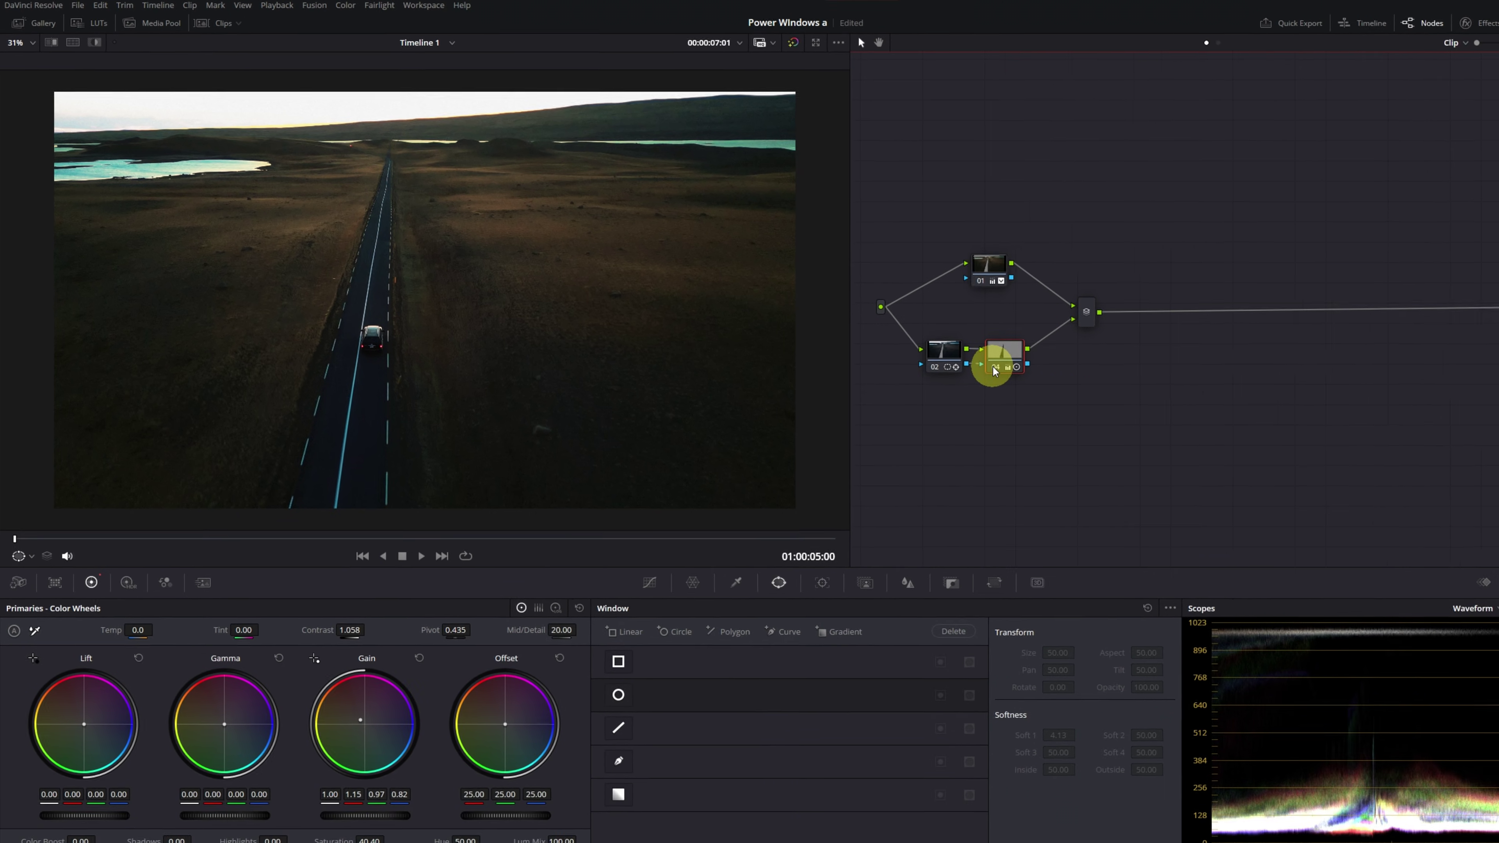
pyautogui.rightClick(984, 273)
pyautogui.click(978, 315)
pyautogui.click(1089, 339)
pyautogui.moveTo(949, 306); pyautogui.dragTo(941, 384)
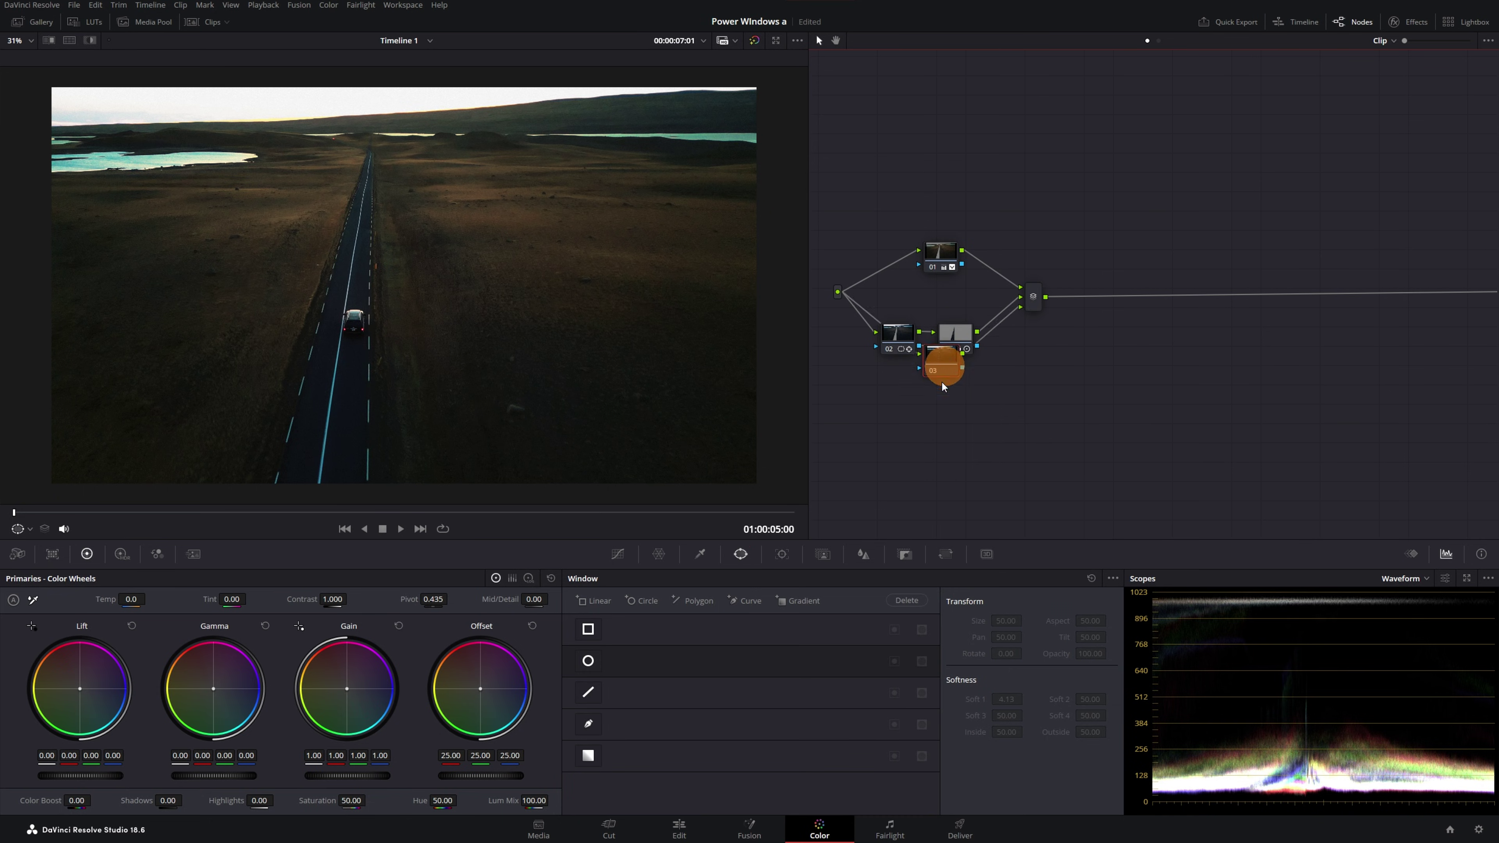
pyautogui.click(935, 256)
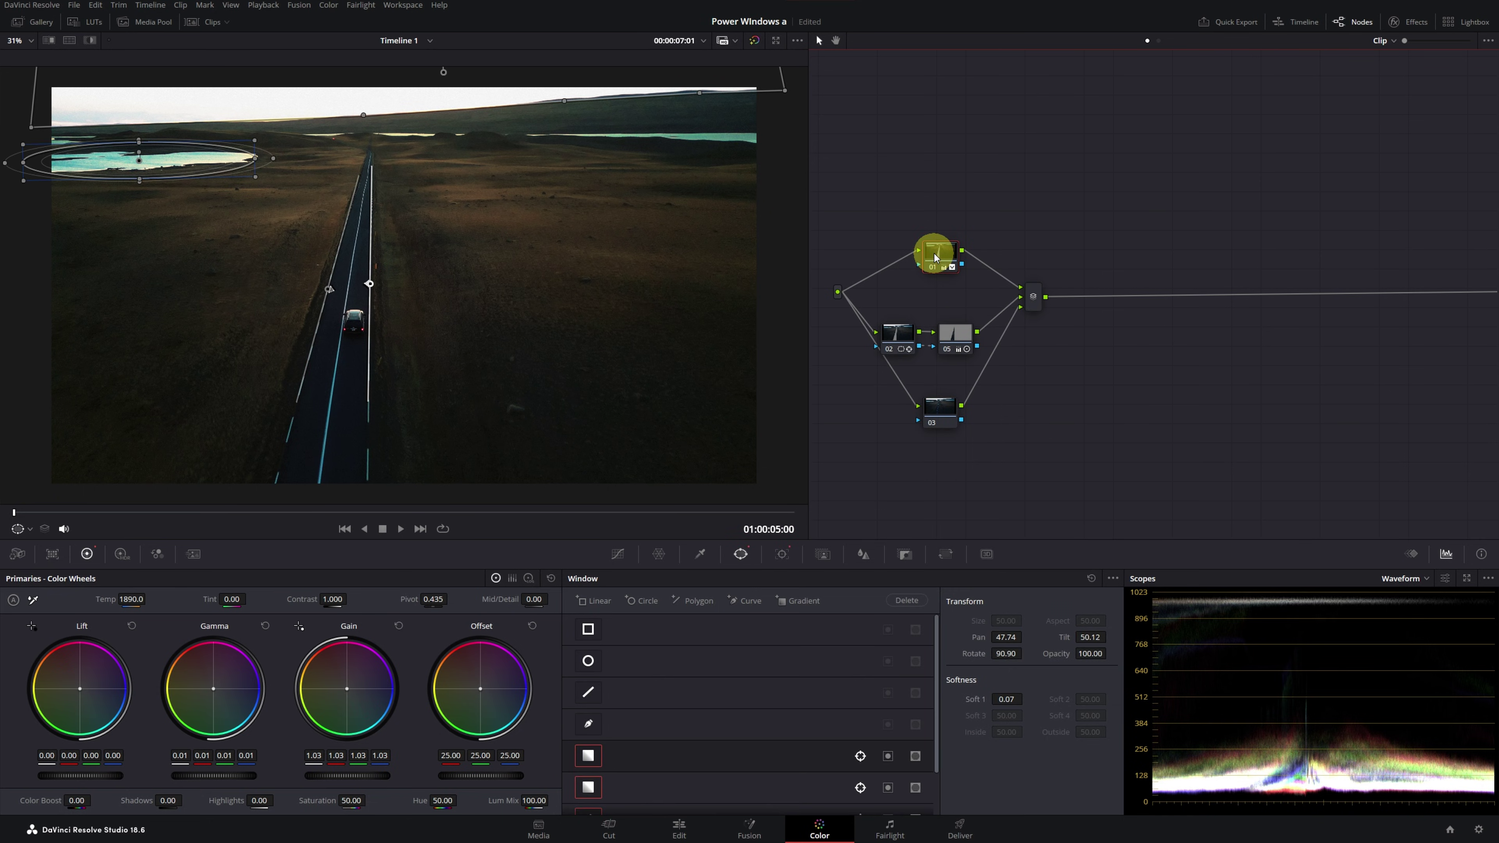
pyautogui.click(945, 407)
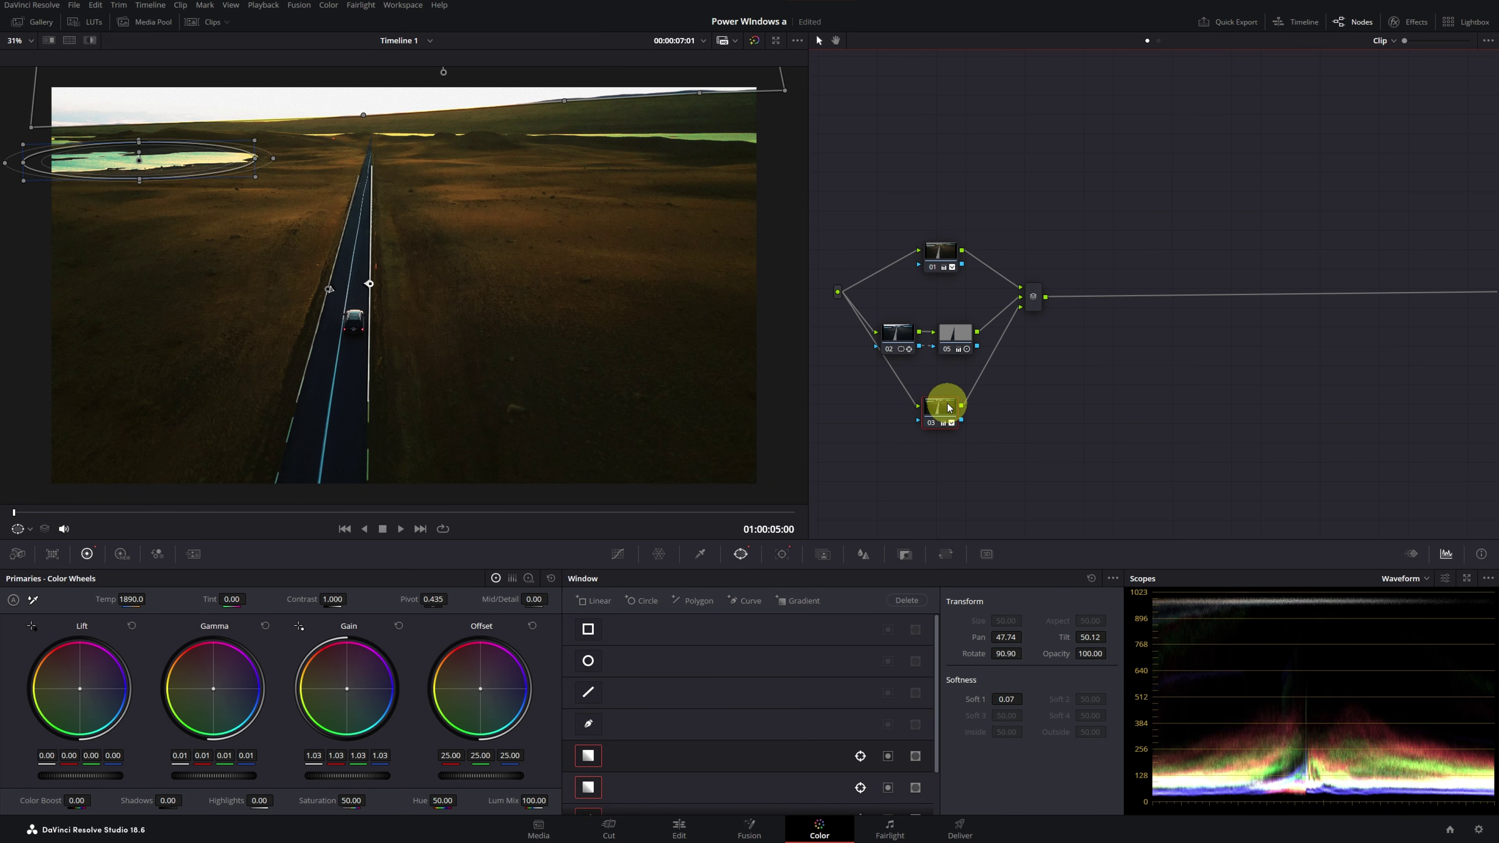
# Reset node 03's primaries, switch off the square and circle windows, and enable the sky curve window
pyautogui.click(551, 578)
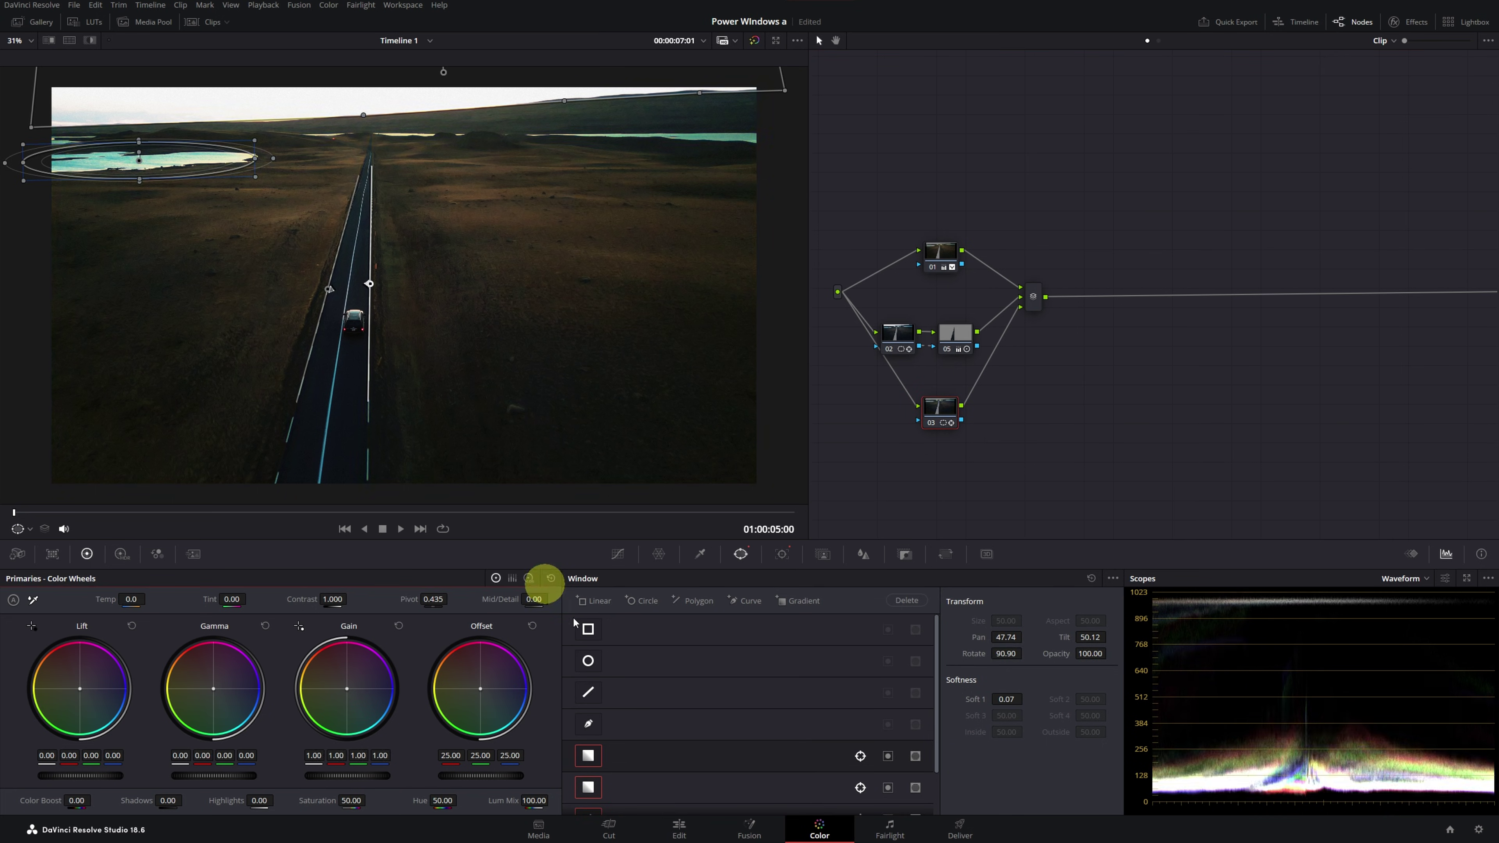
pyautogui.moveTo(932, 693); pyautogui.dragTo(931, 797)
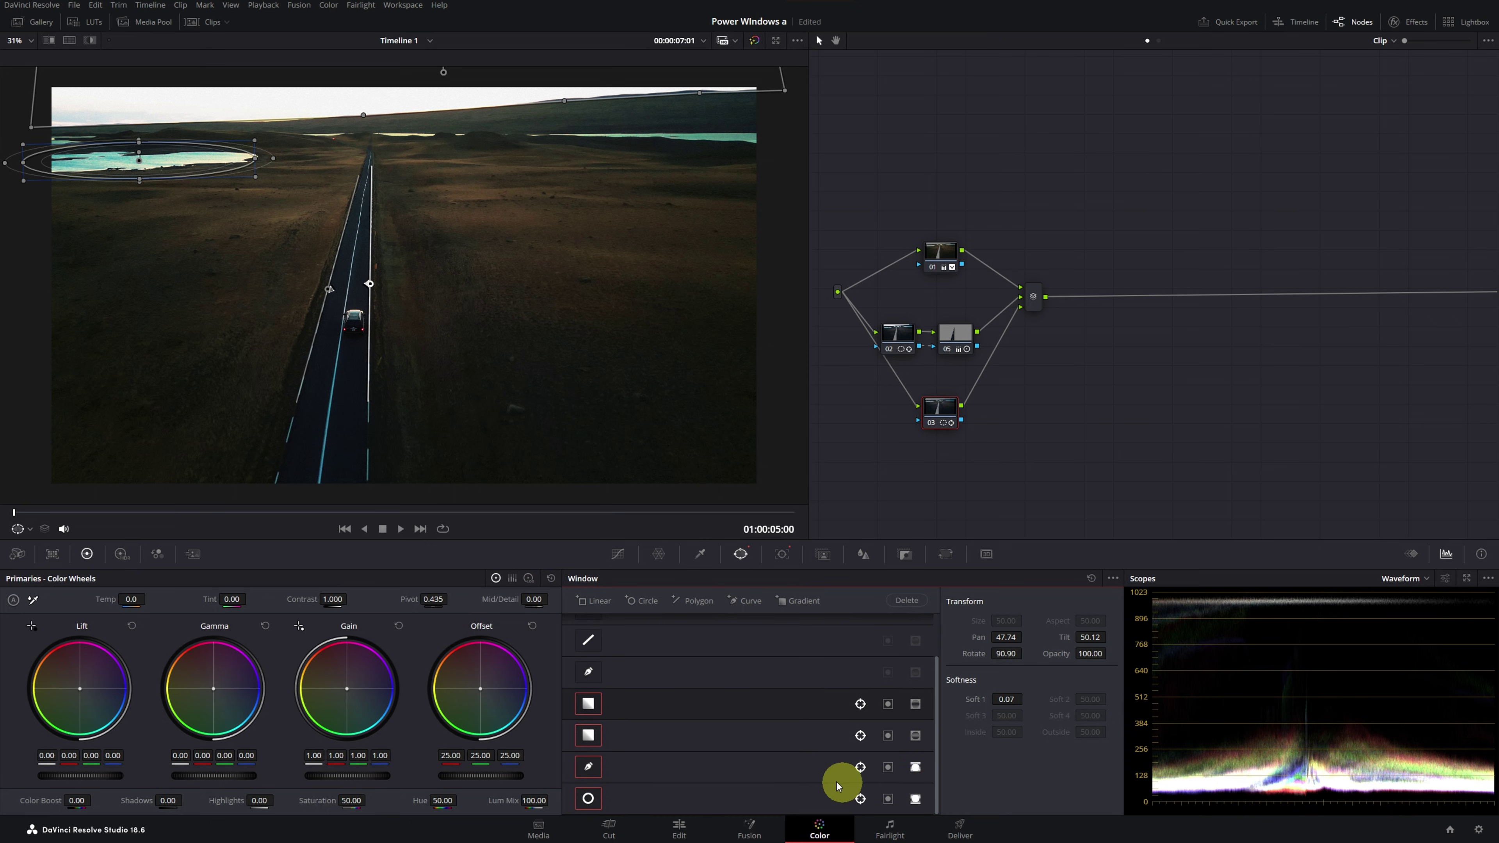
pyautogui.click(588, 708)
pyautogui.click(588, 735)
pyautogui.click(585, 799)
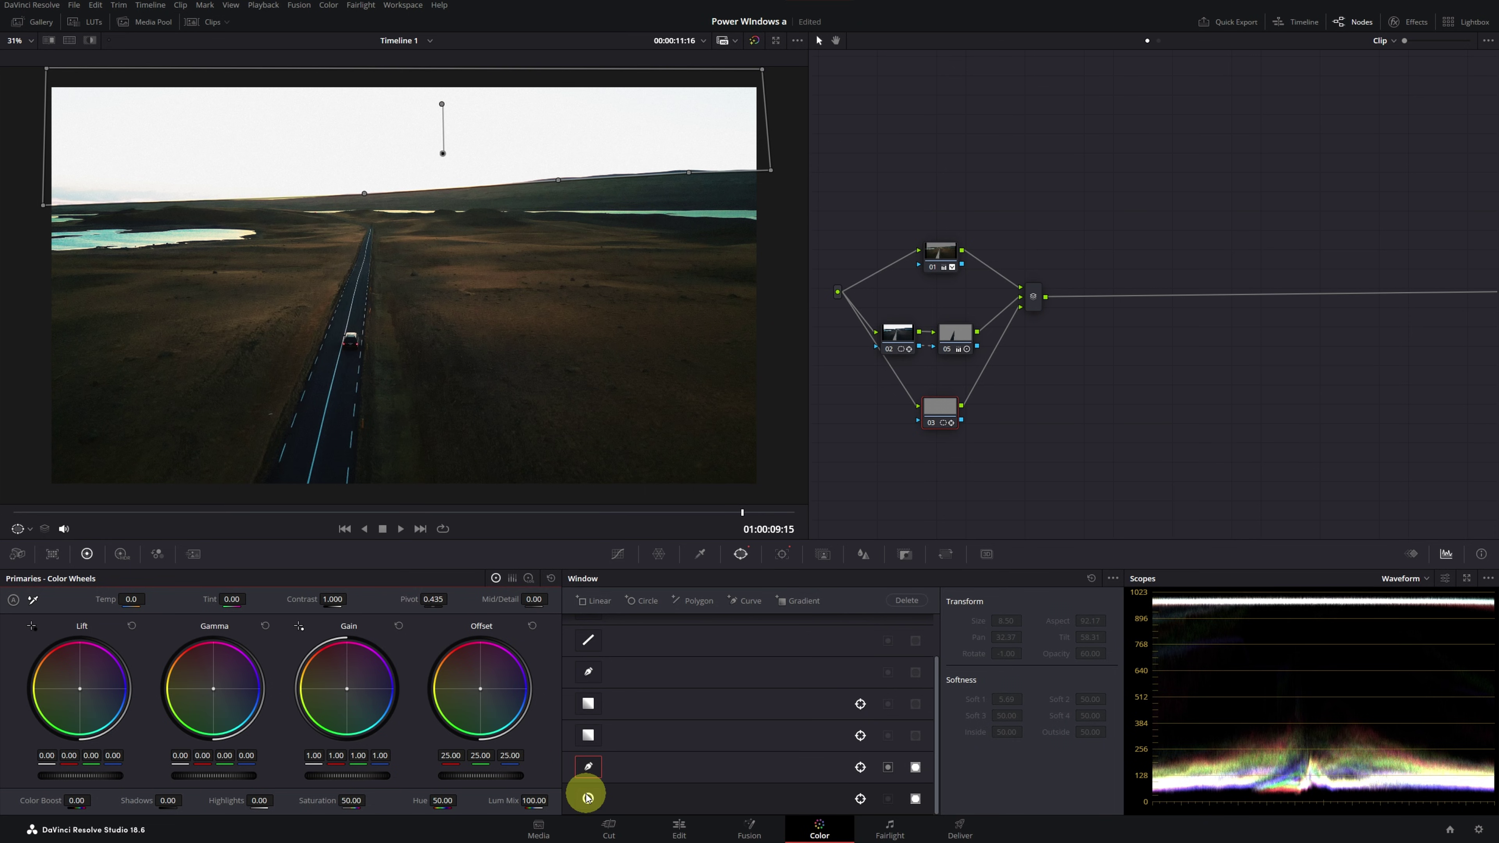
pyautogui.click(916, 767)
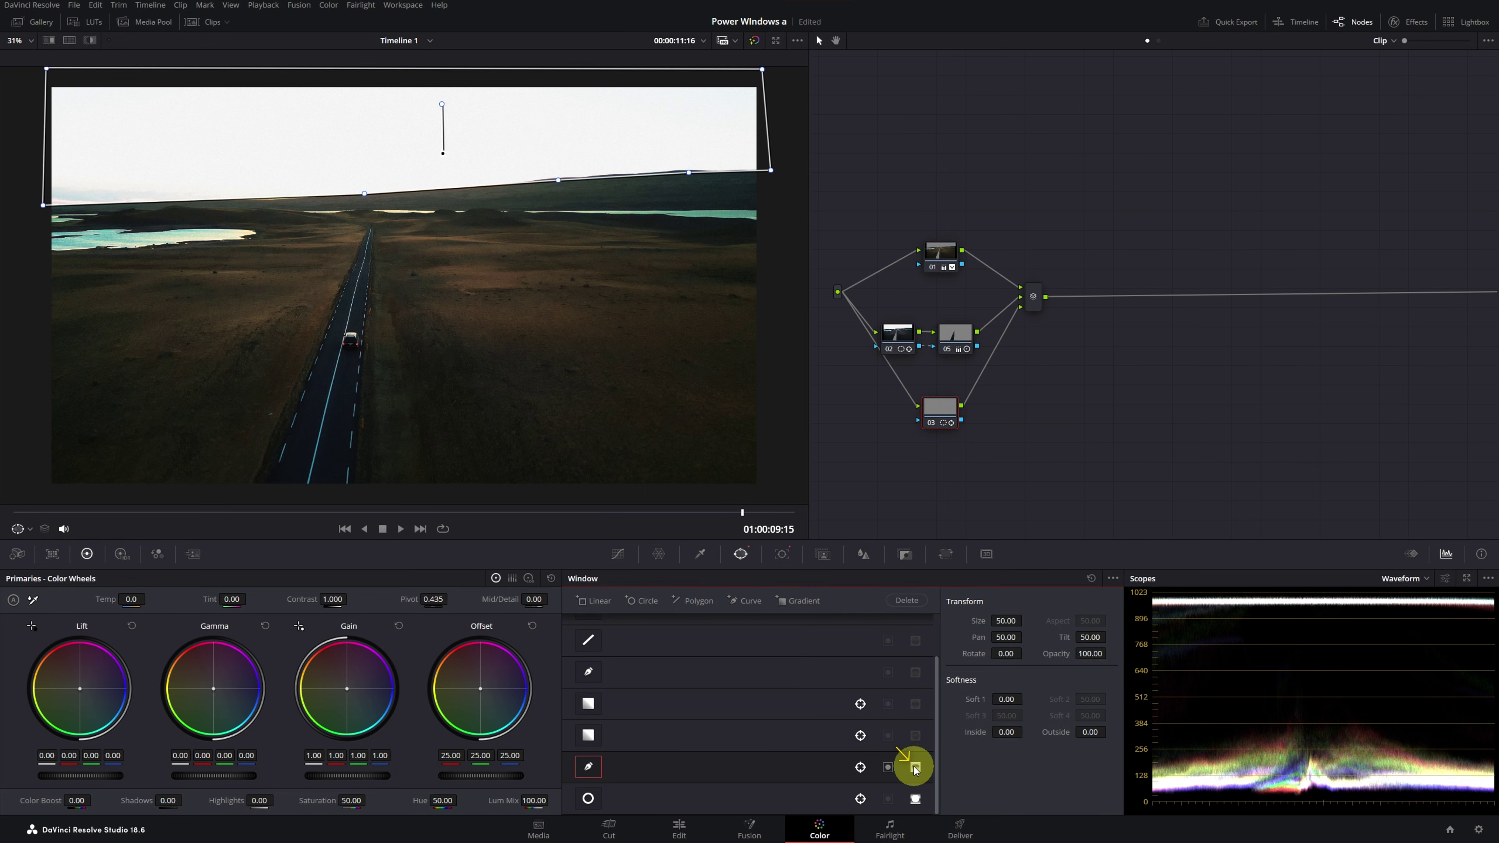
# Warm the sky's Gain toward orange (green 1.04, blue 0.88) and set outside softness to 0.60
pyautogui.moveTo(341, 688)
pyautogui.mouseDown()
pyautogui.moveTo(312, 645)
pyautogui.moveTo(382, 663)
pyautogui.moveTo(335, 743)
pyautogui.moveTo(287, 751)
pyautogui.moveTo(351, 713)
pyautogui.moveTo(323, 673)
pyautogui.moveTo(345, 692)
pyautogui.mouseUp()
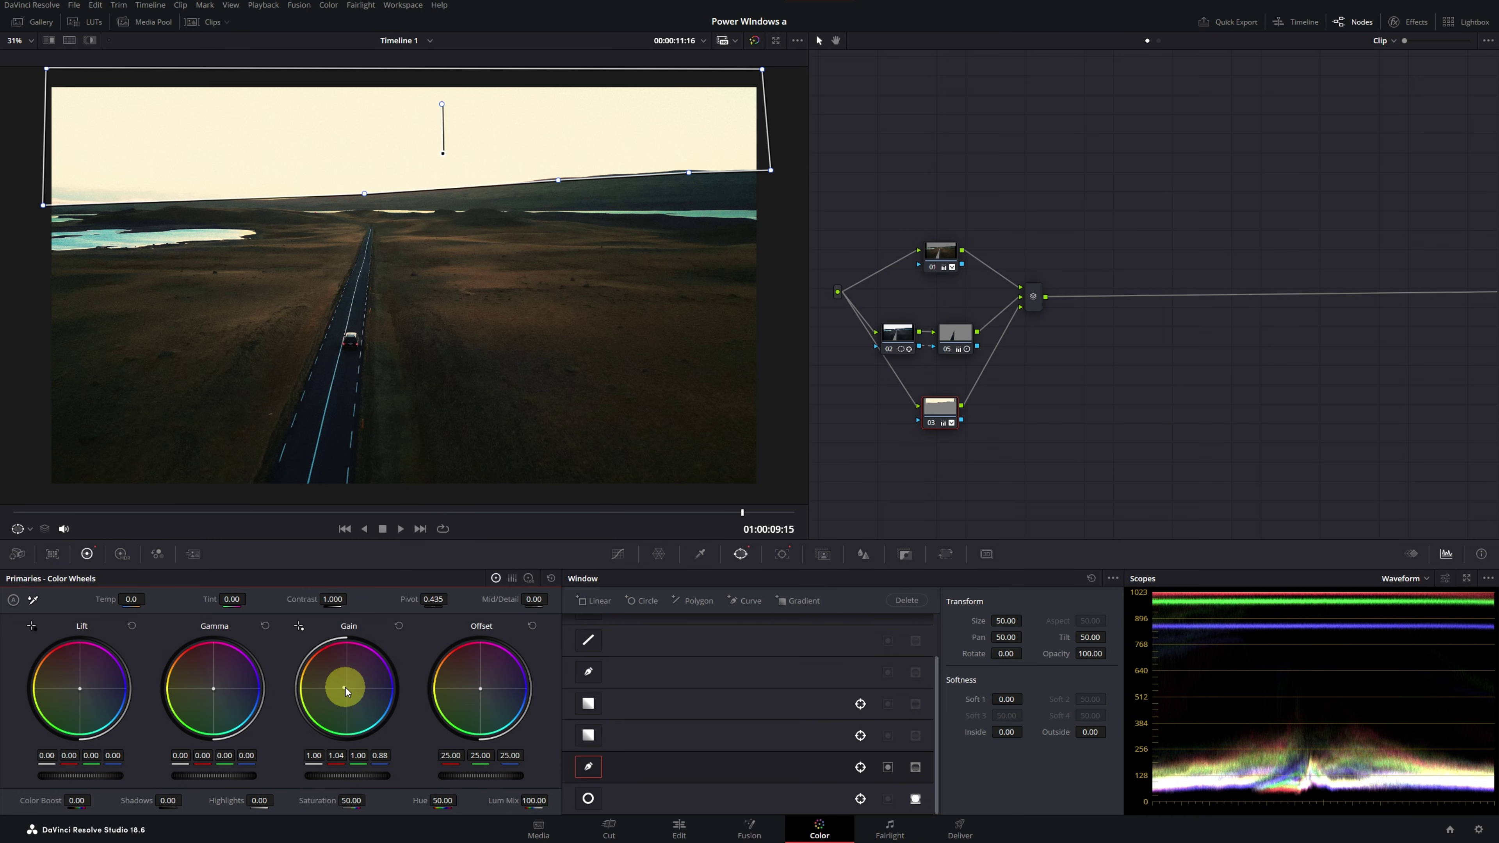
pyautogui.moveTo(1090, 733); pyautogui.dragTo(1083, 733)
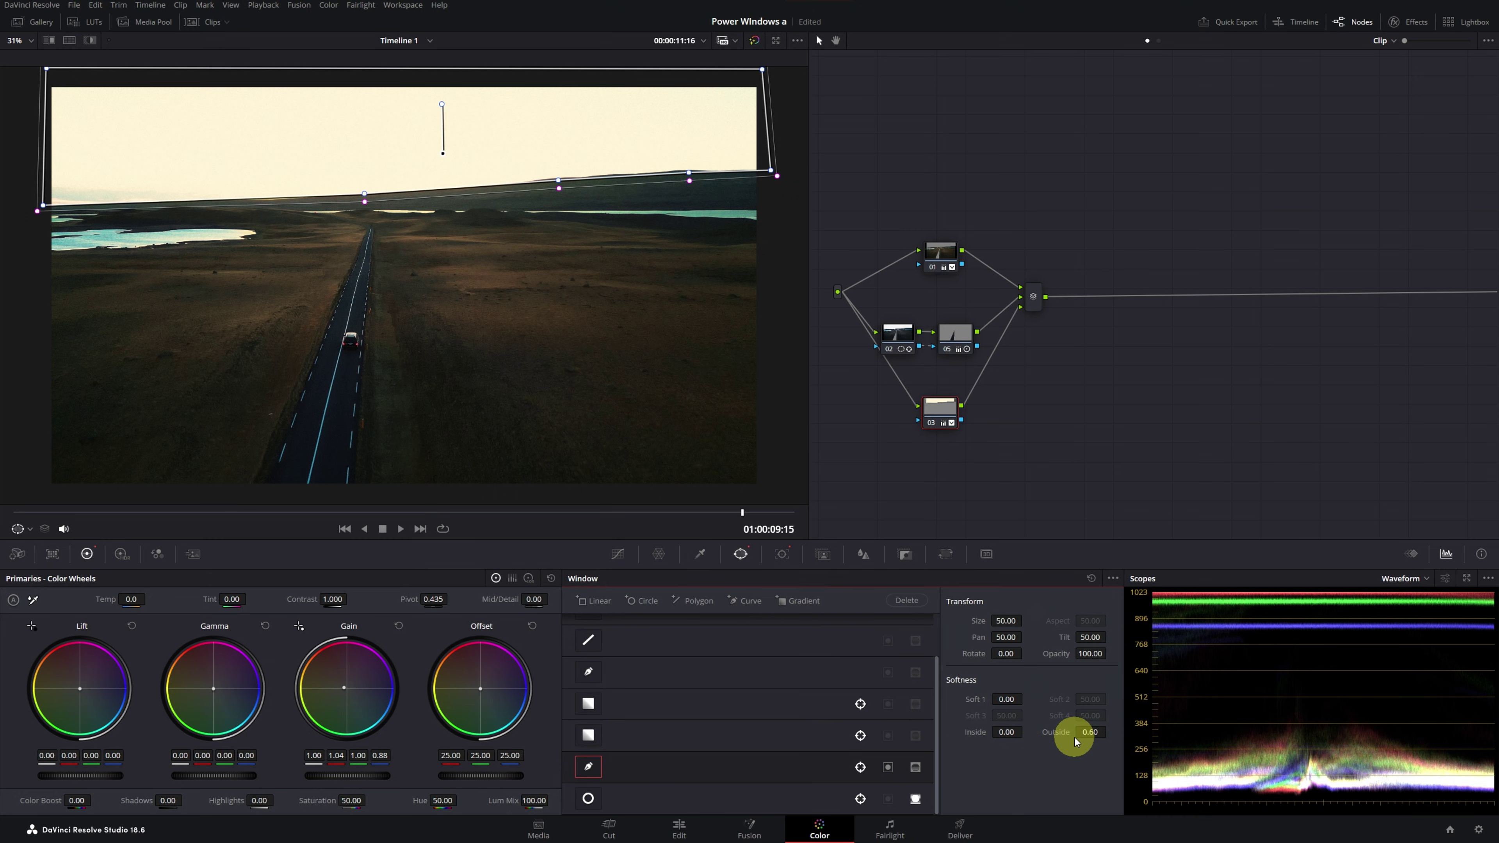
pyautogui.moveTo(732, 517); pyautogui.dragTo(696, 523)
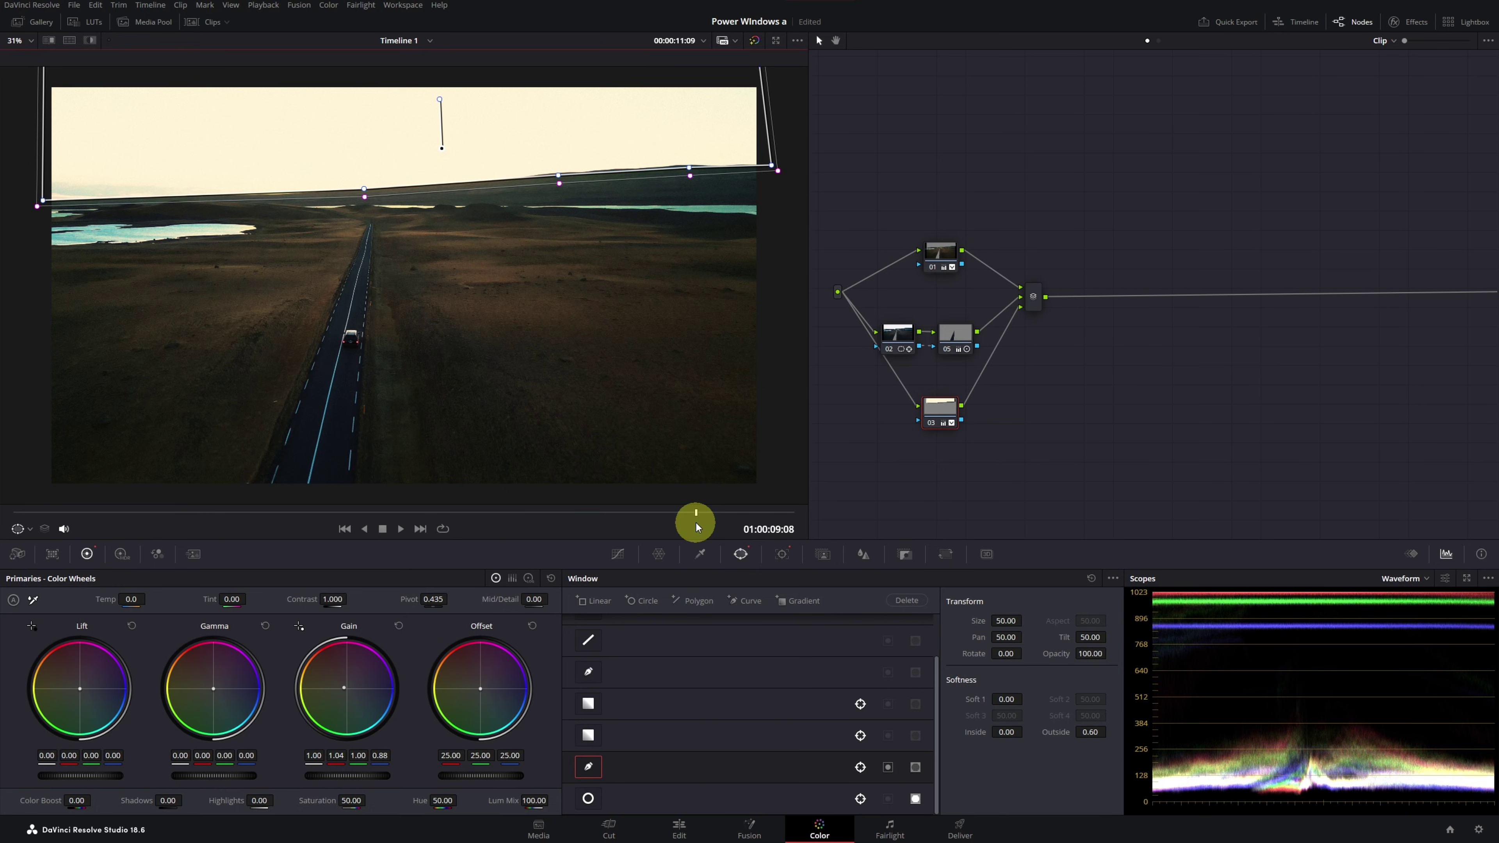
# Add parallel node 04 under node 03 with a small circle window on the car
pyautogui.rightClick(935, 412)
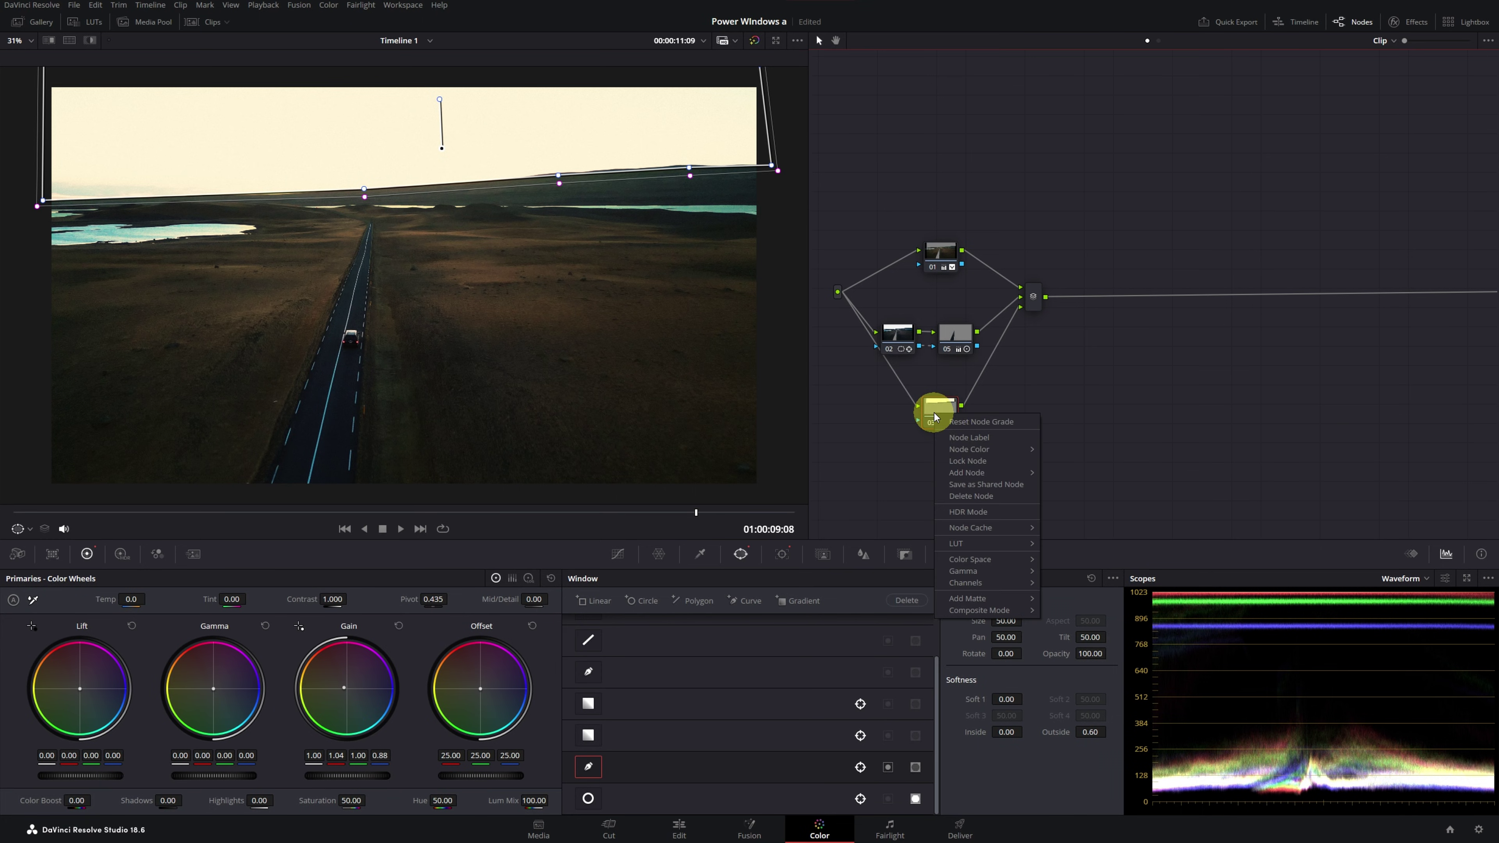
pyautogui.moveTo(991, 471)
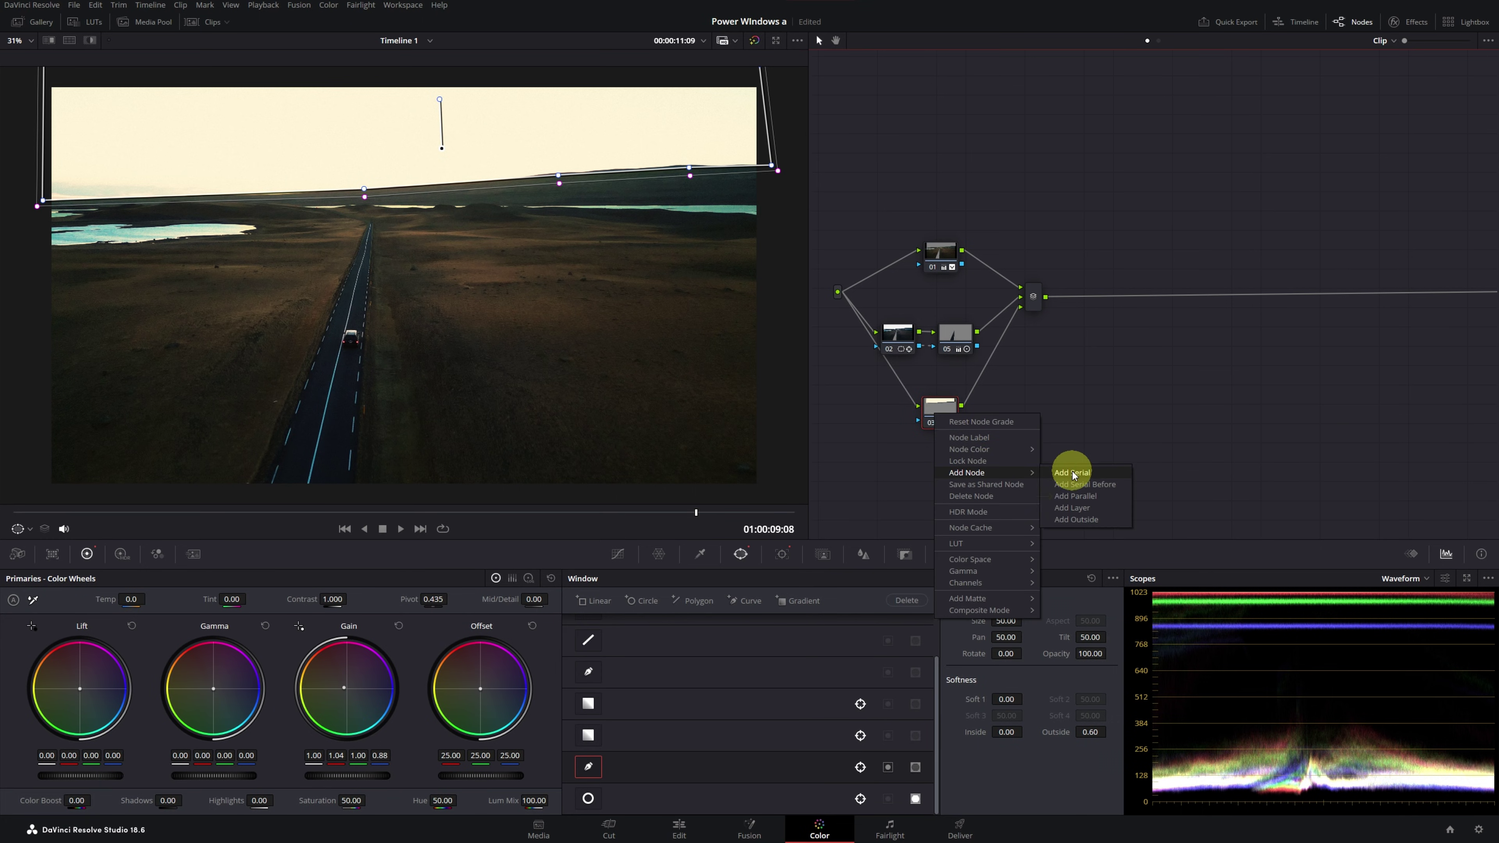
pyautogui.click(1075, 496)
pyautogui.click(588, 661)
pyautogui.moveTo(402, 285); pyautogui.dragTo(351, 338)
pyautogui.moveTo(458, 447); pyautogui.dragTo(362, 345)
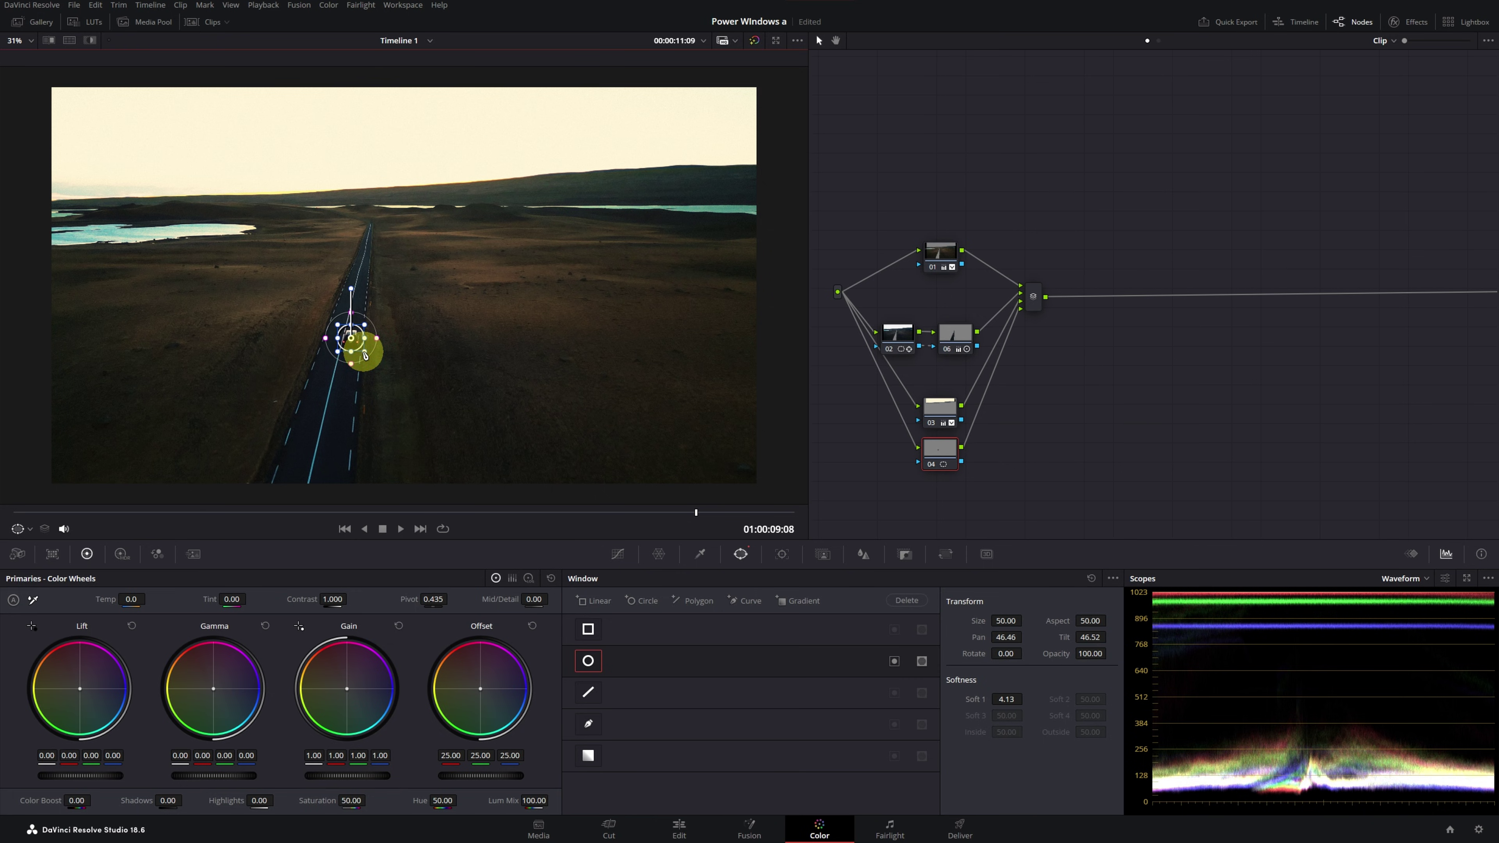
# Track the car's circle window through the clip without rotation tracking
pyautogui.click(783, 554)
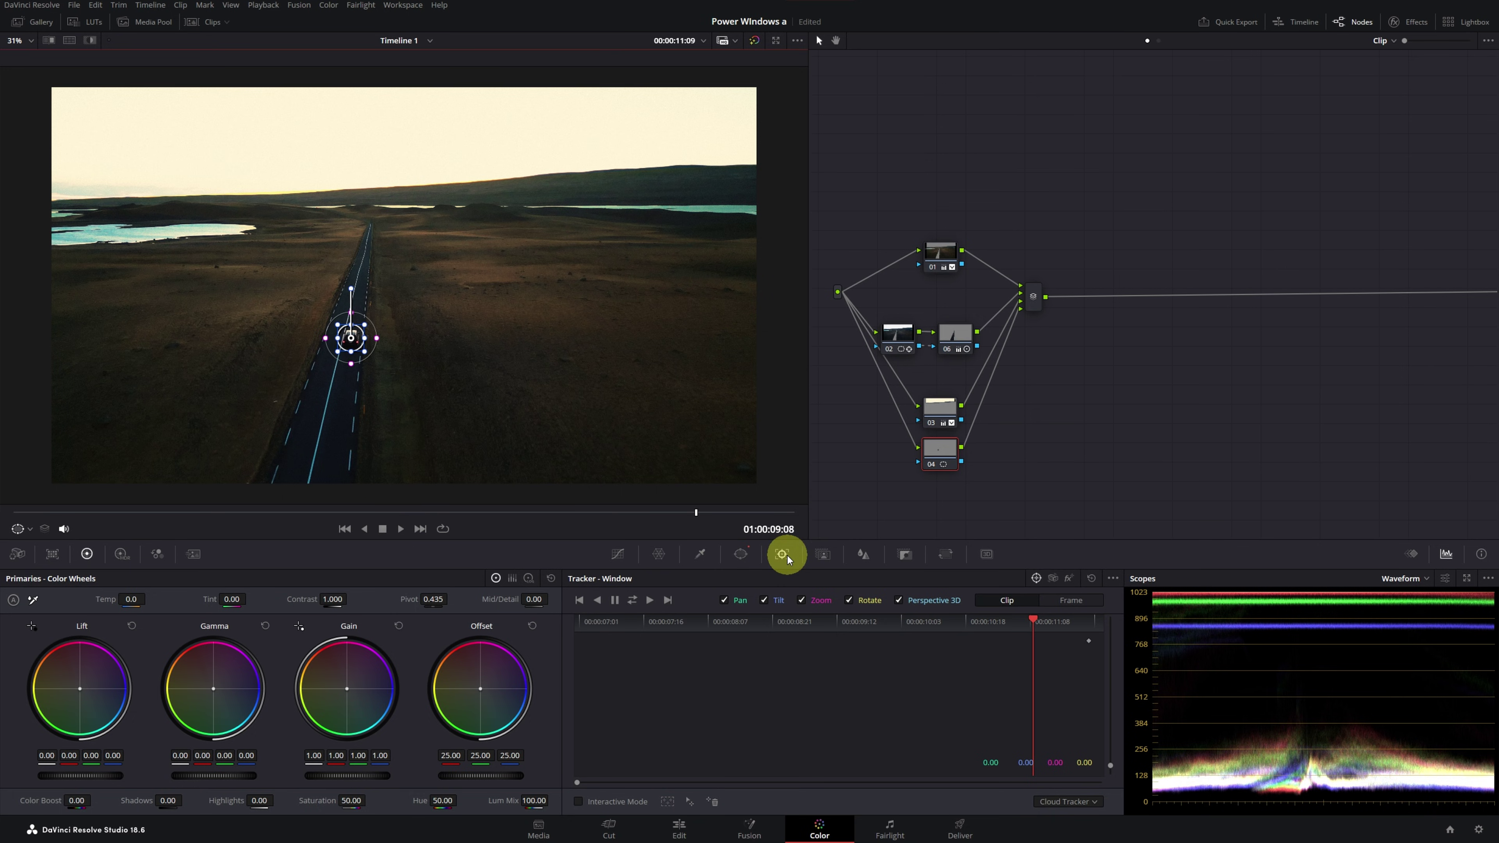
pyautogui.click(850, 601)
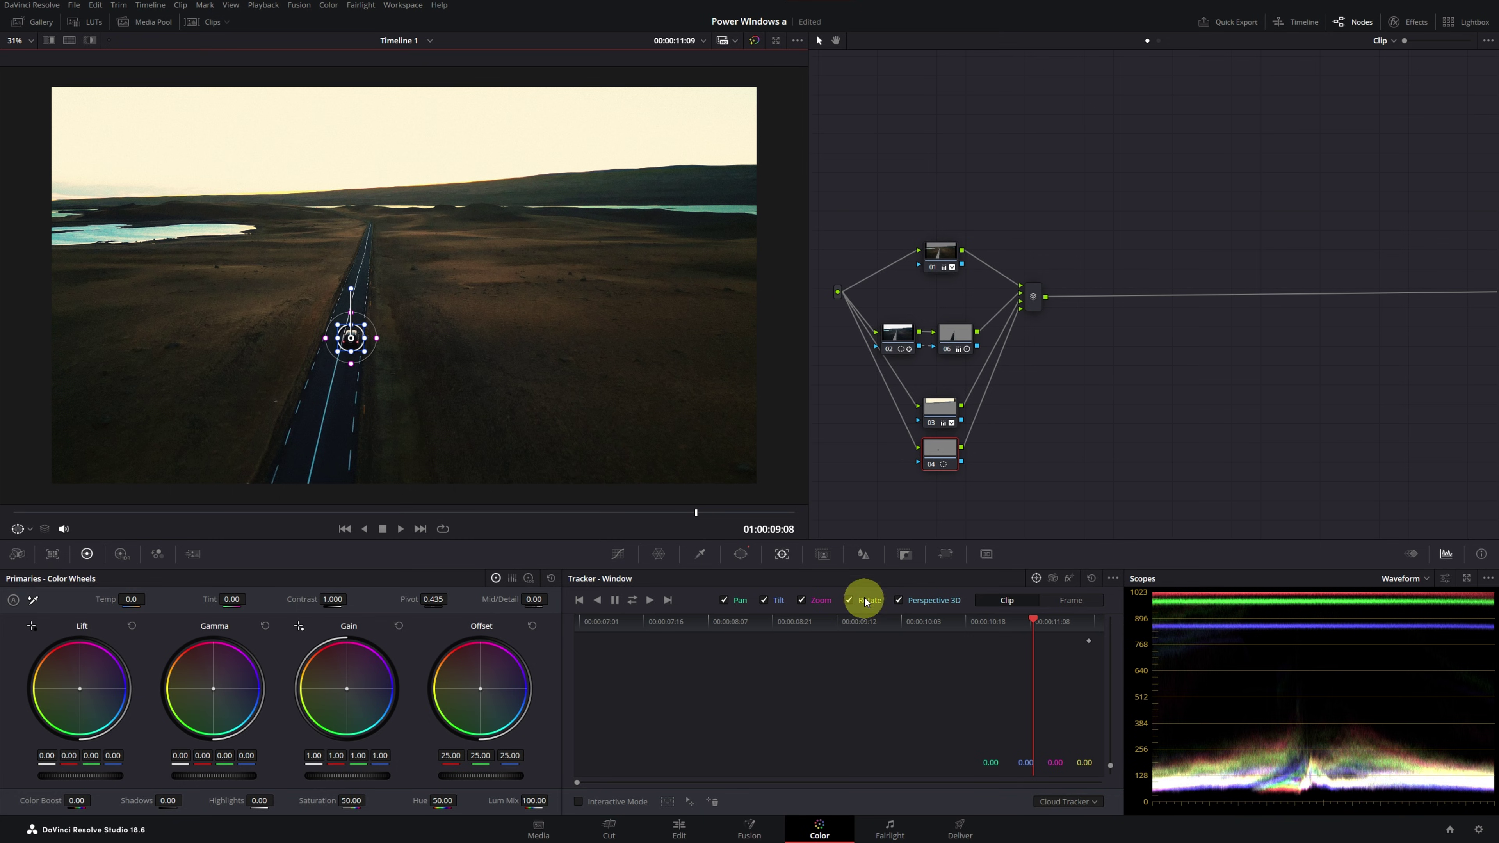
pyautogui.click(848, 602)
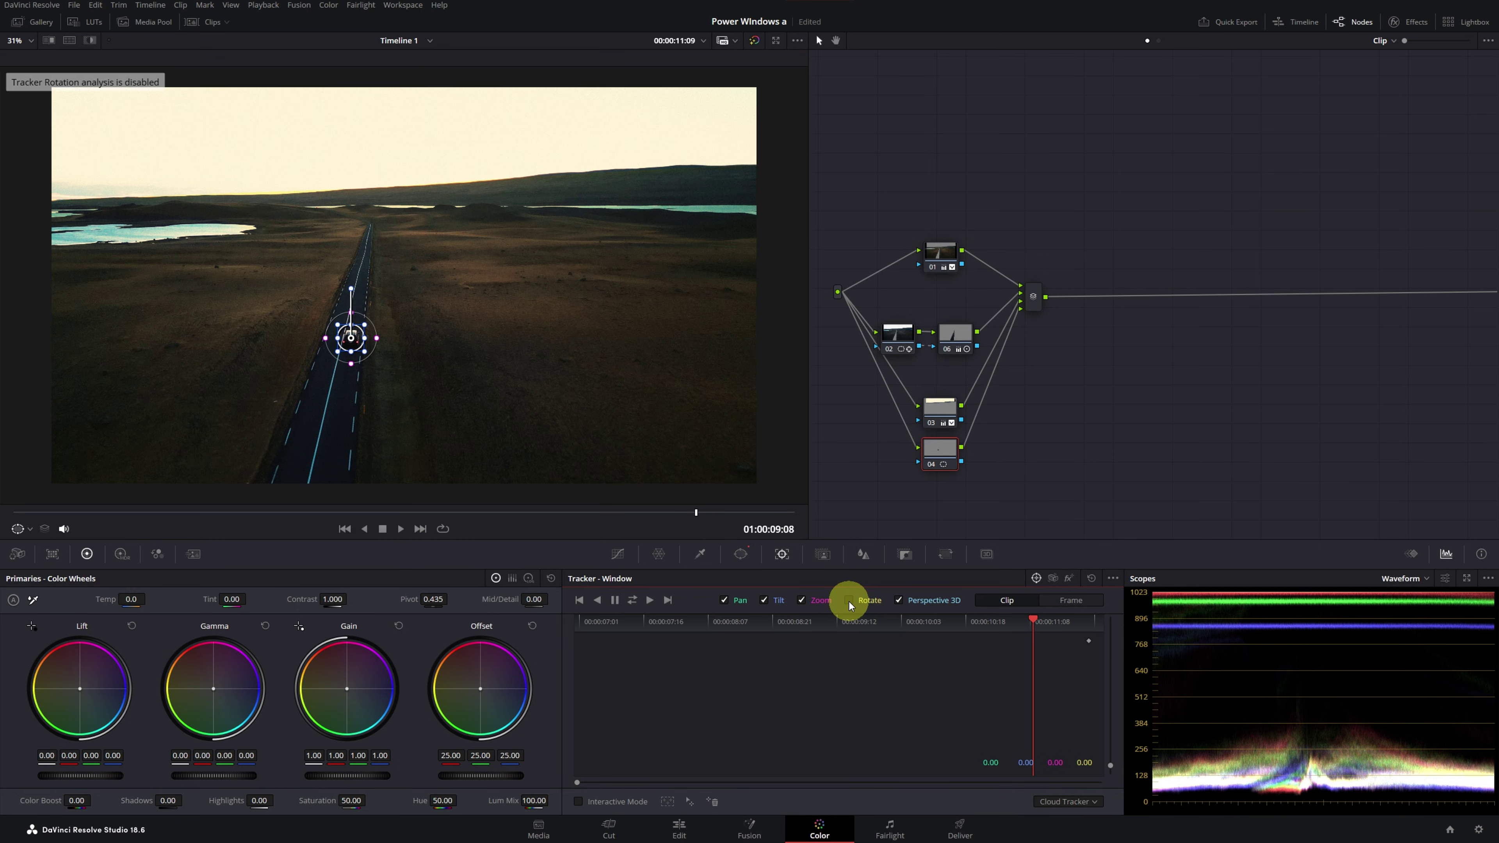
pyautogui.click(633, 600)
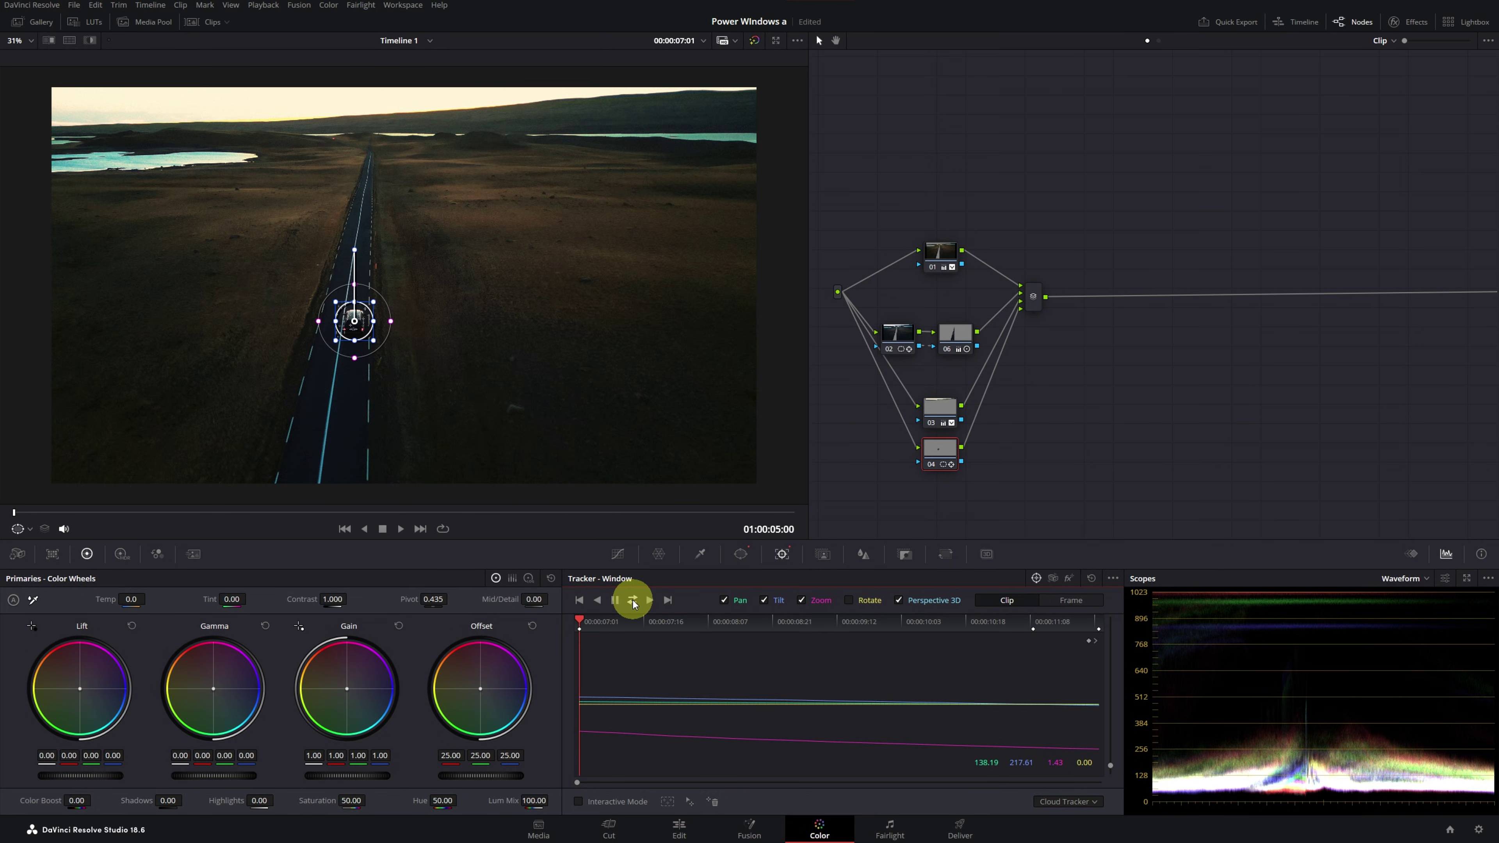
# Stretch the car window into a wide ellipse (size 44.76, aspect 98.24) and invert it
pyautogui.moveTo(367, 516)
pyautogui.mouseDown()
pyautogui.moveTo(392, 513)
pyautogui.moveTo(375, 513)
pyautogui.mouseUp()
pyautogui.click(740, 554)
pyautogui.moveTo(369, 324); pyautogui.dragTo(713, 329)
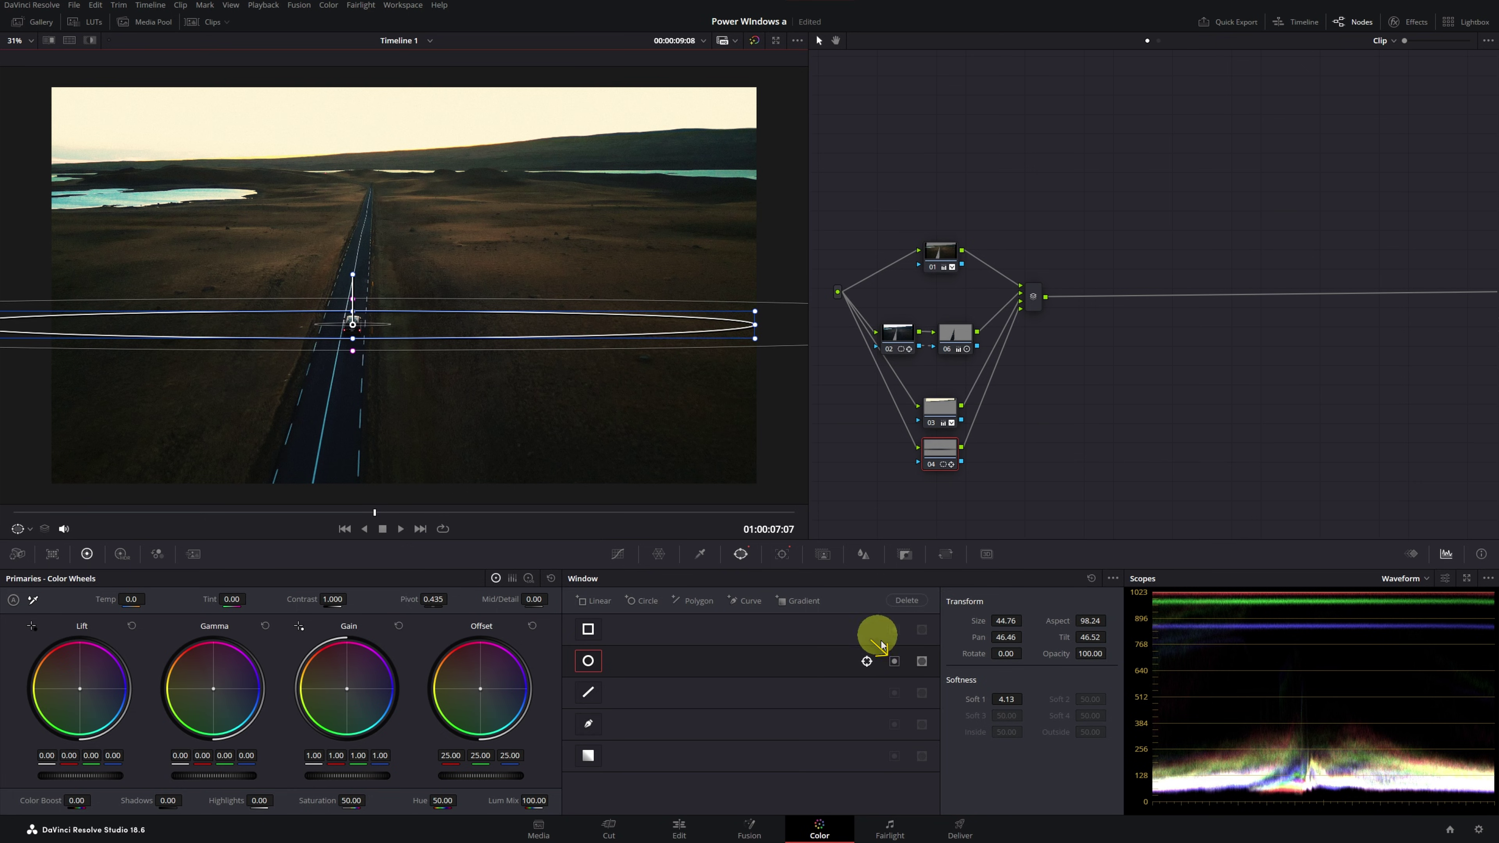
pyautogui.click(893, 662)
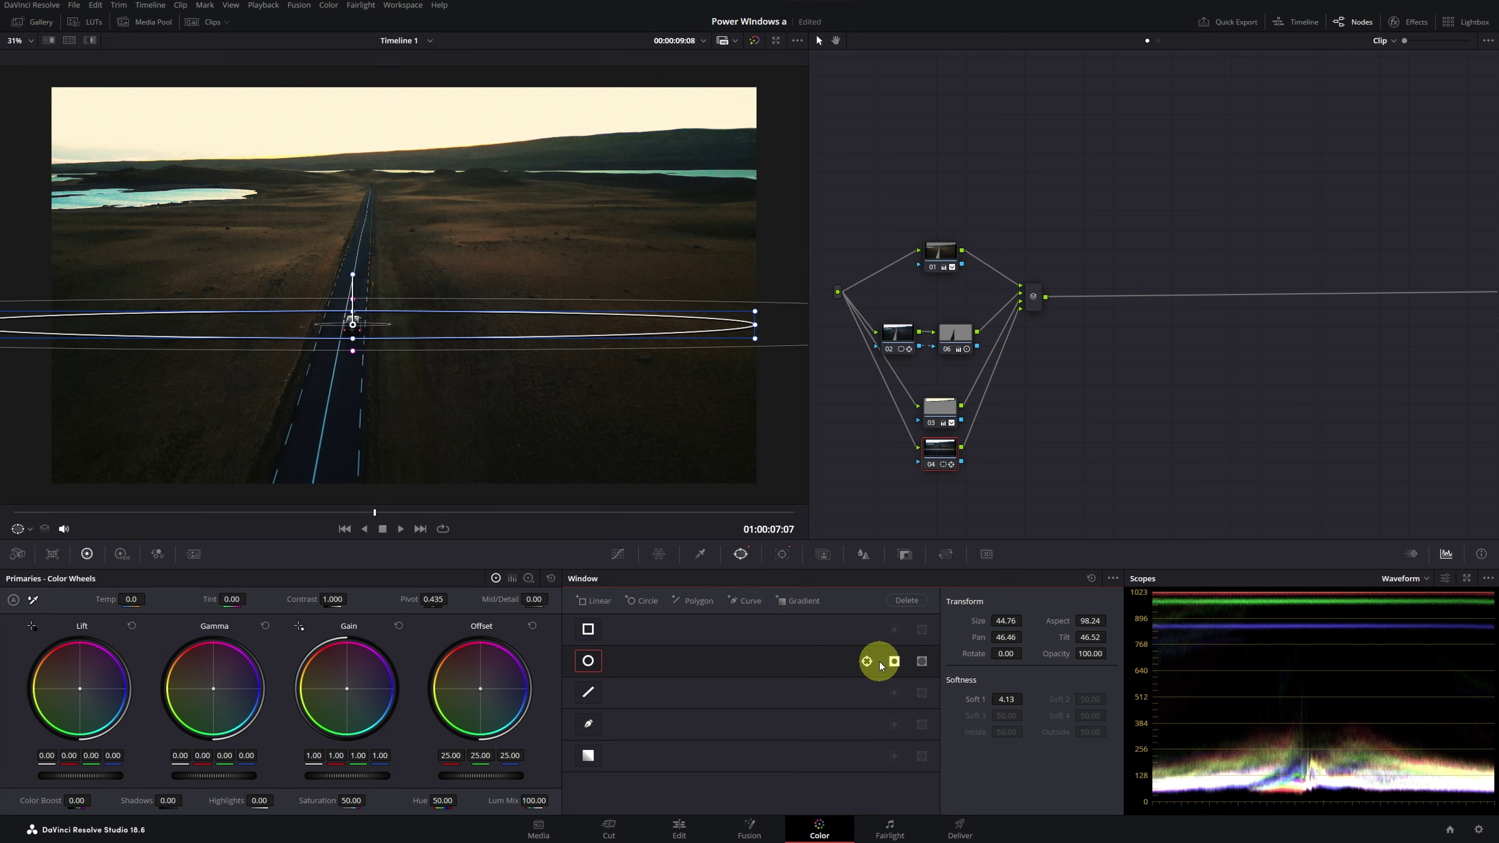
pyautogui.click(865, 556)
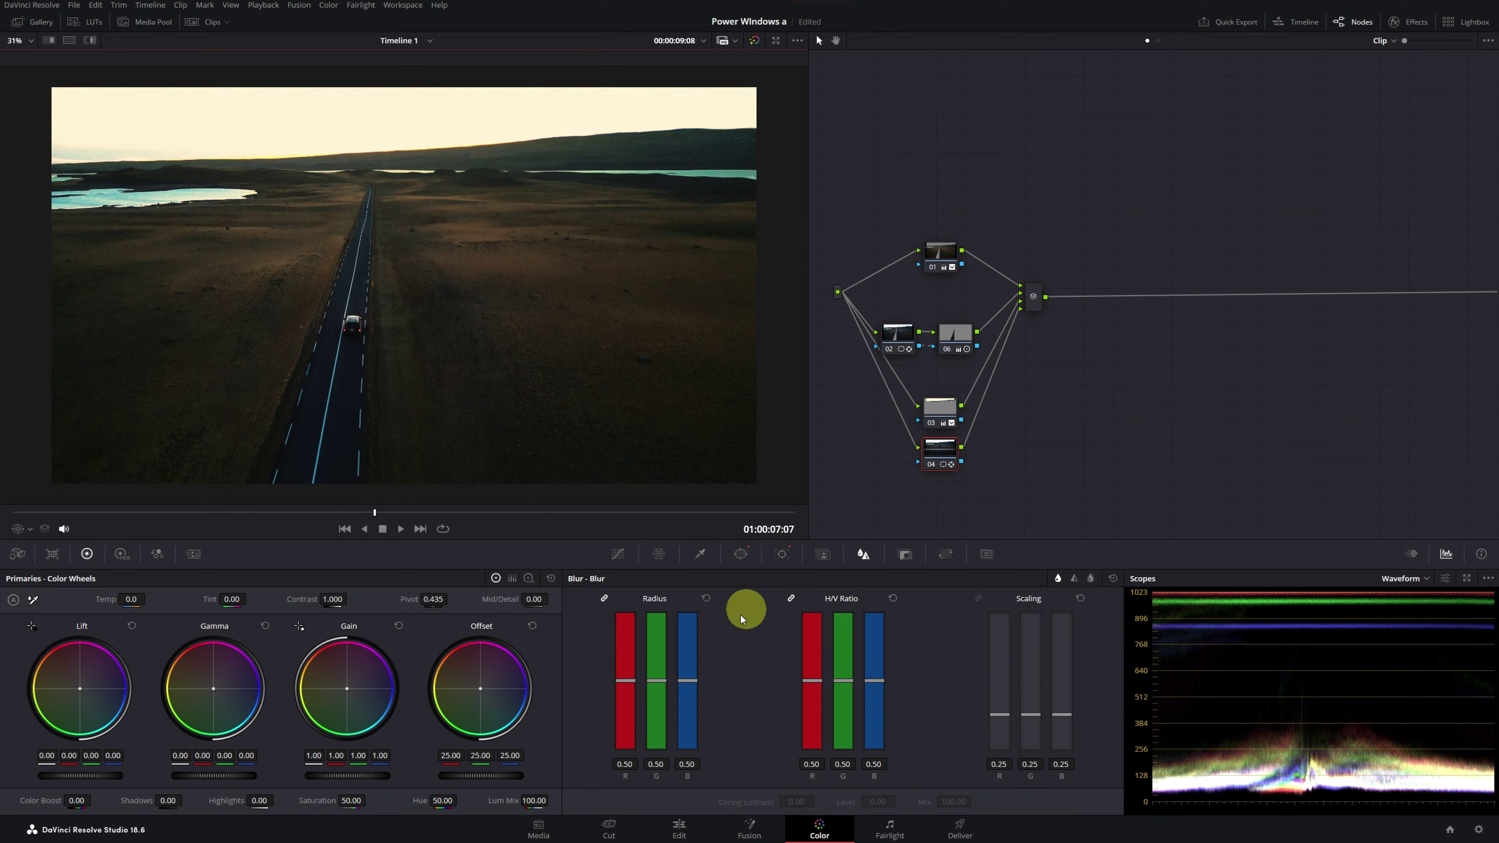
# Blur outside the car window at radius 0.81 and play the clip from the start to review
pyautogui.moveTo(661, 676); pyautogui.dragTo(660, 638)
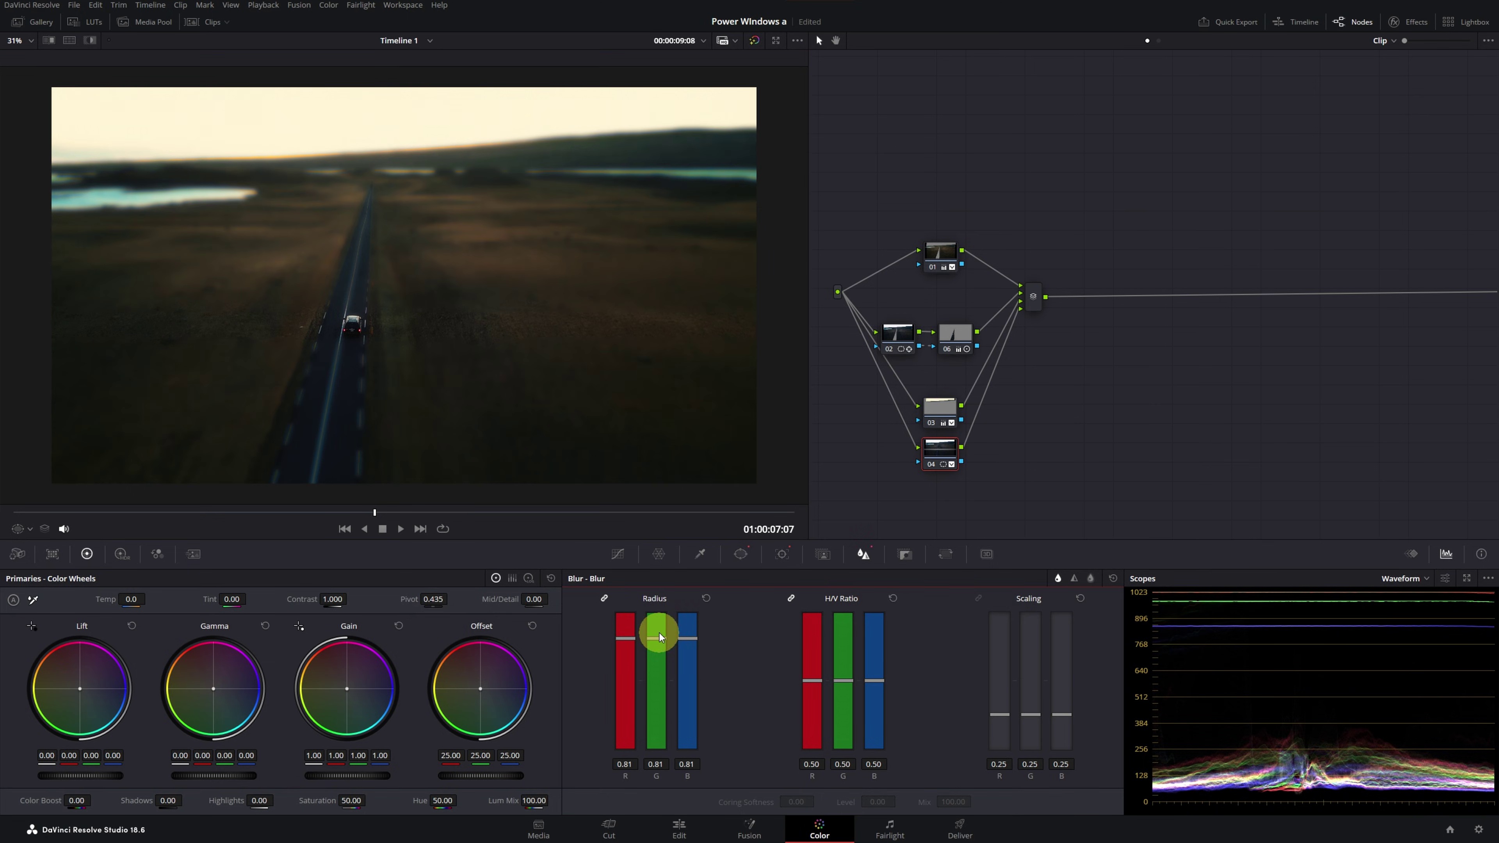
pyautogui.moveTo(354, 514); pyautogui.dragTo(10, 519)
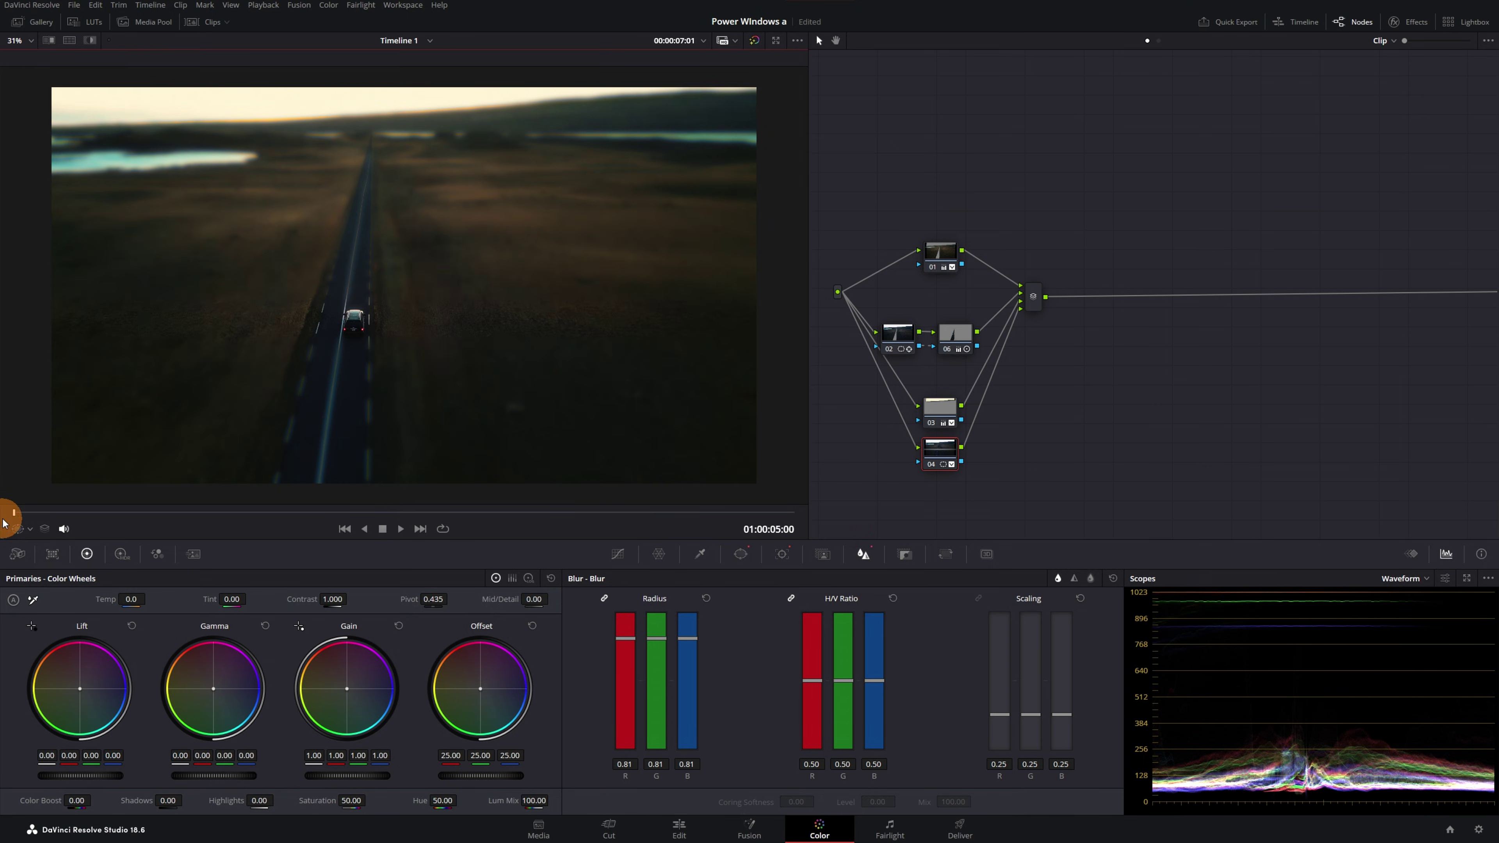
pyautogui.press('space')
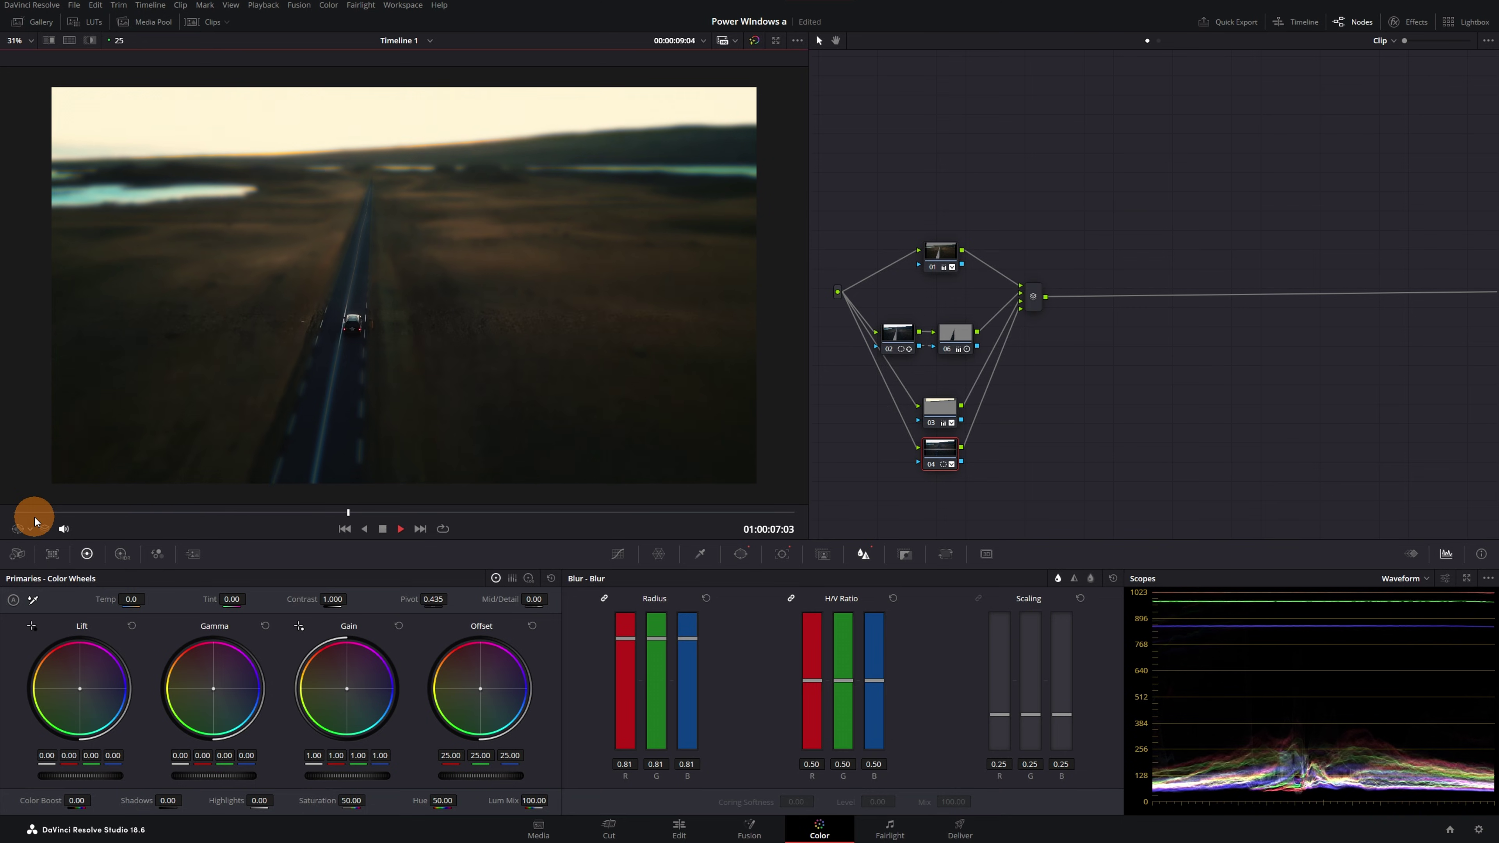
pyautogui.press('space')
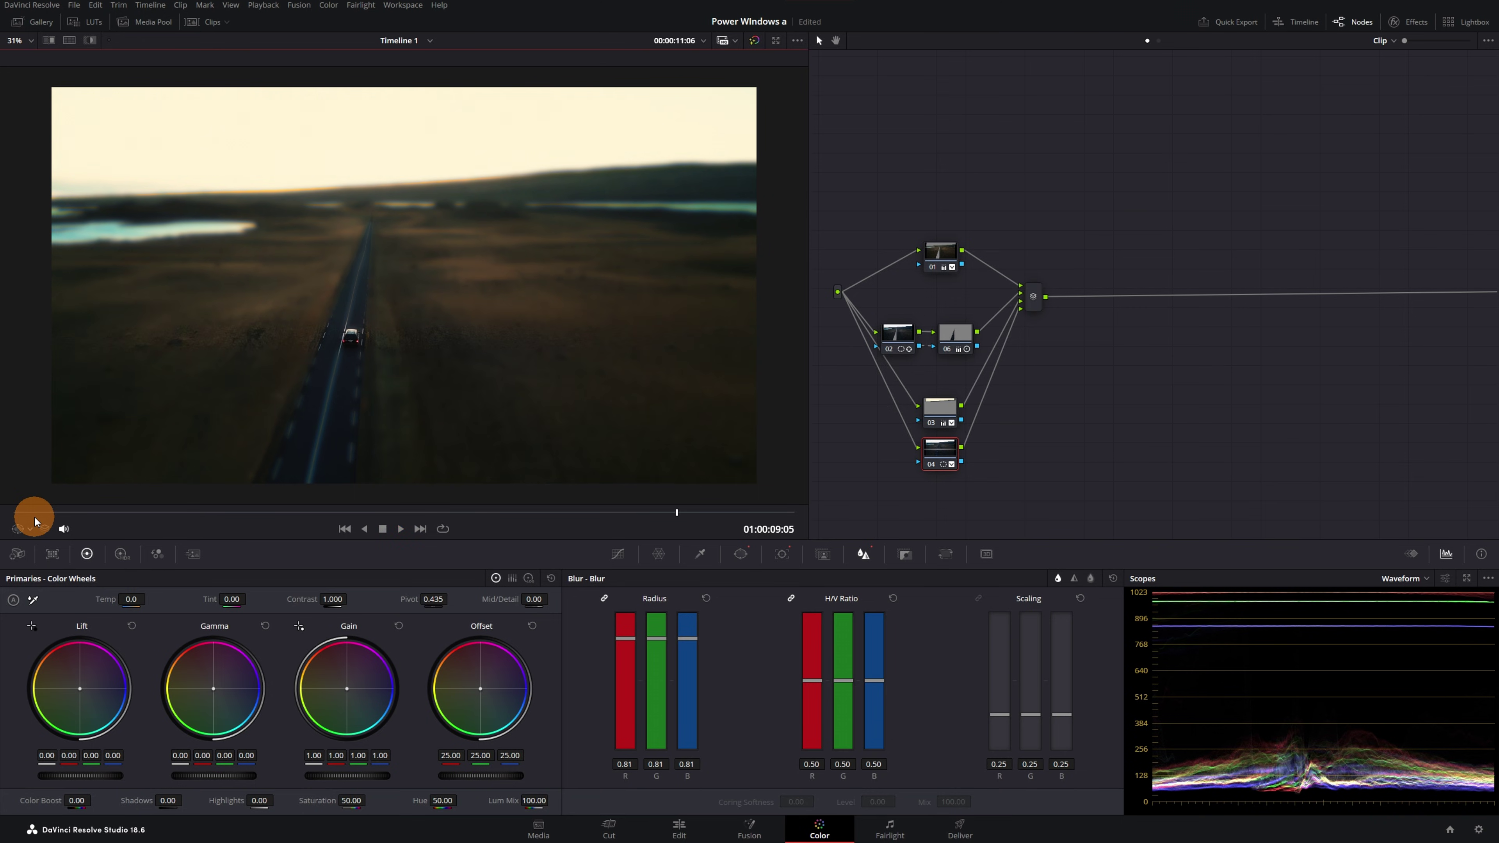
# Lower the blur radius to 0.65 and play the clip again
pyautogui.moveTo(648, 636); pyautogui.dragTo(654, 654)
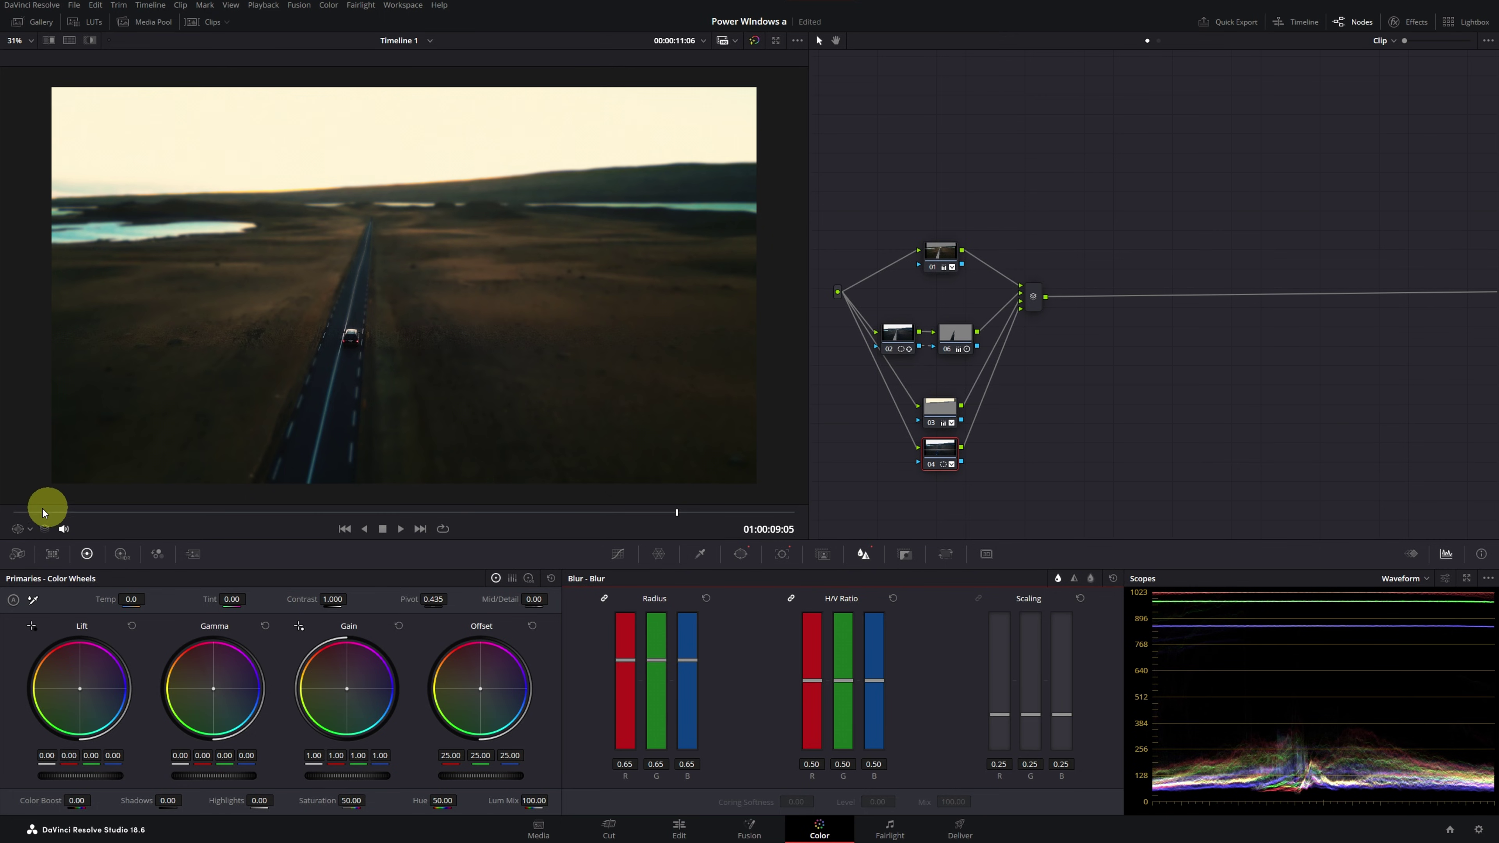
pyautogui.click(20, 511)
pyautogui.press('space')
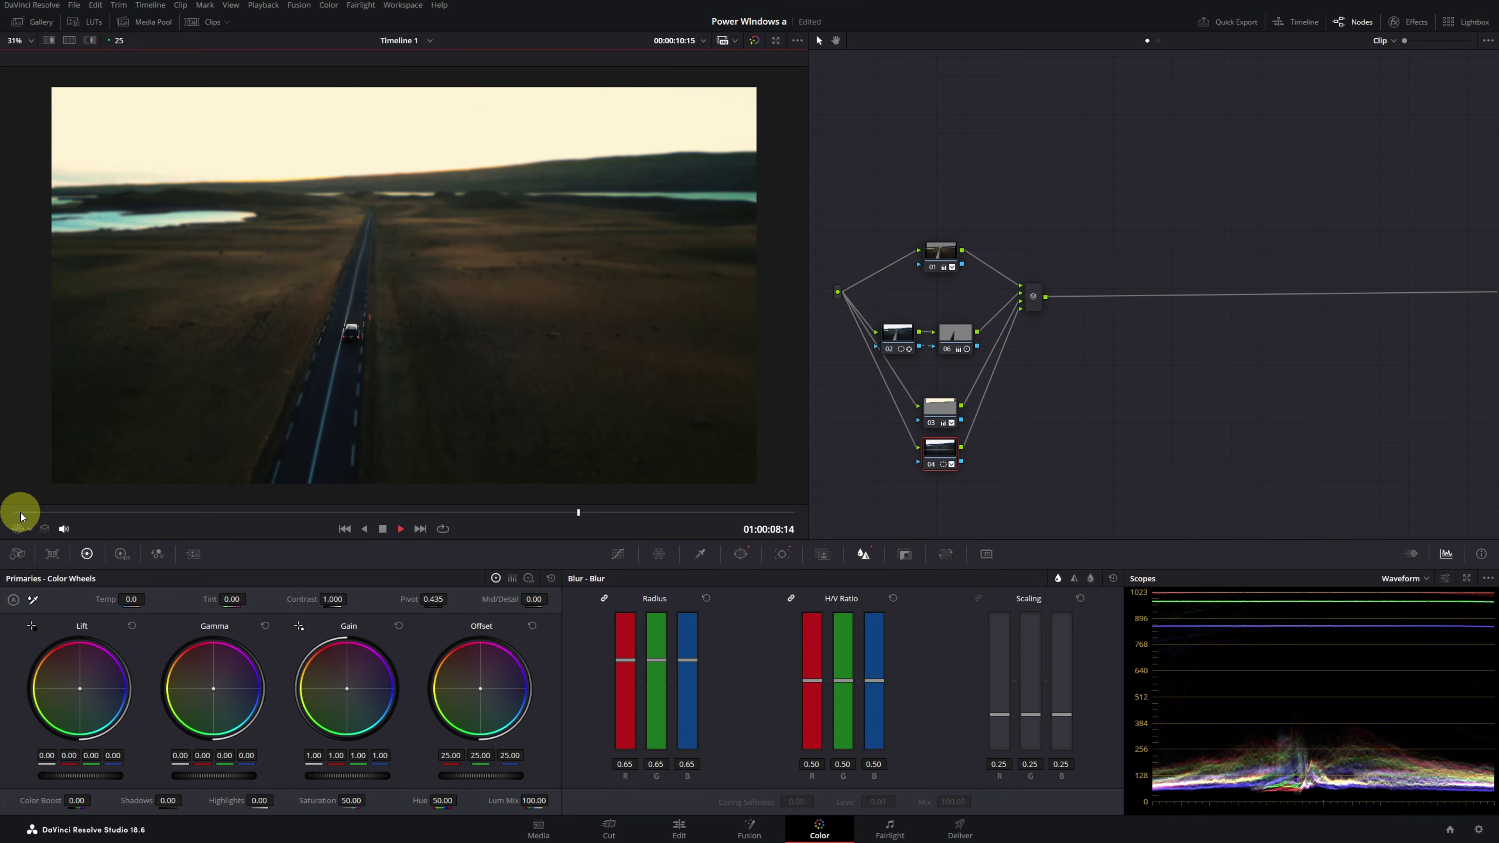
pyautogui.press('space')
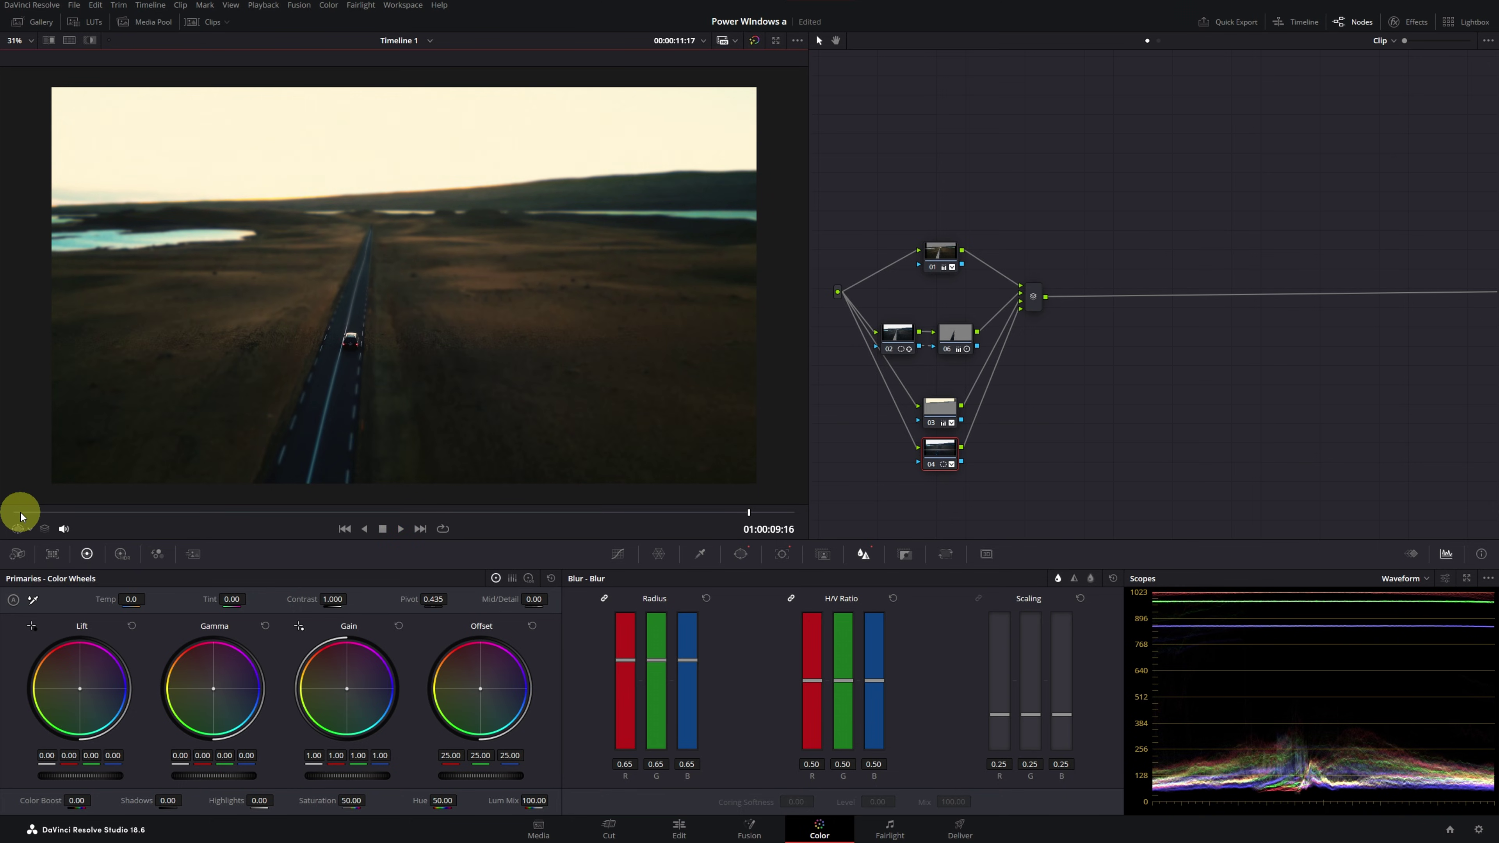
pyautogui.click(755, 41)
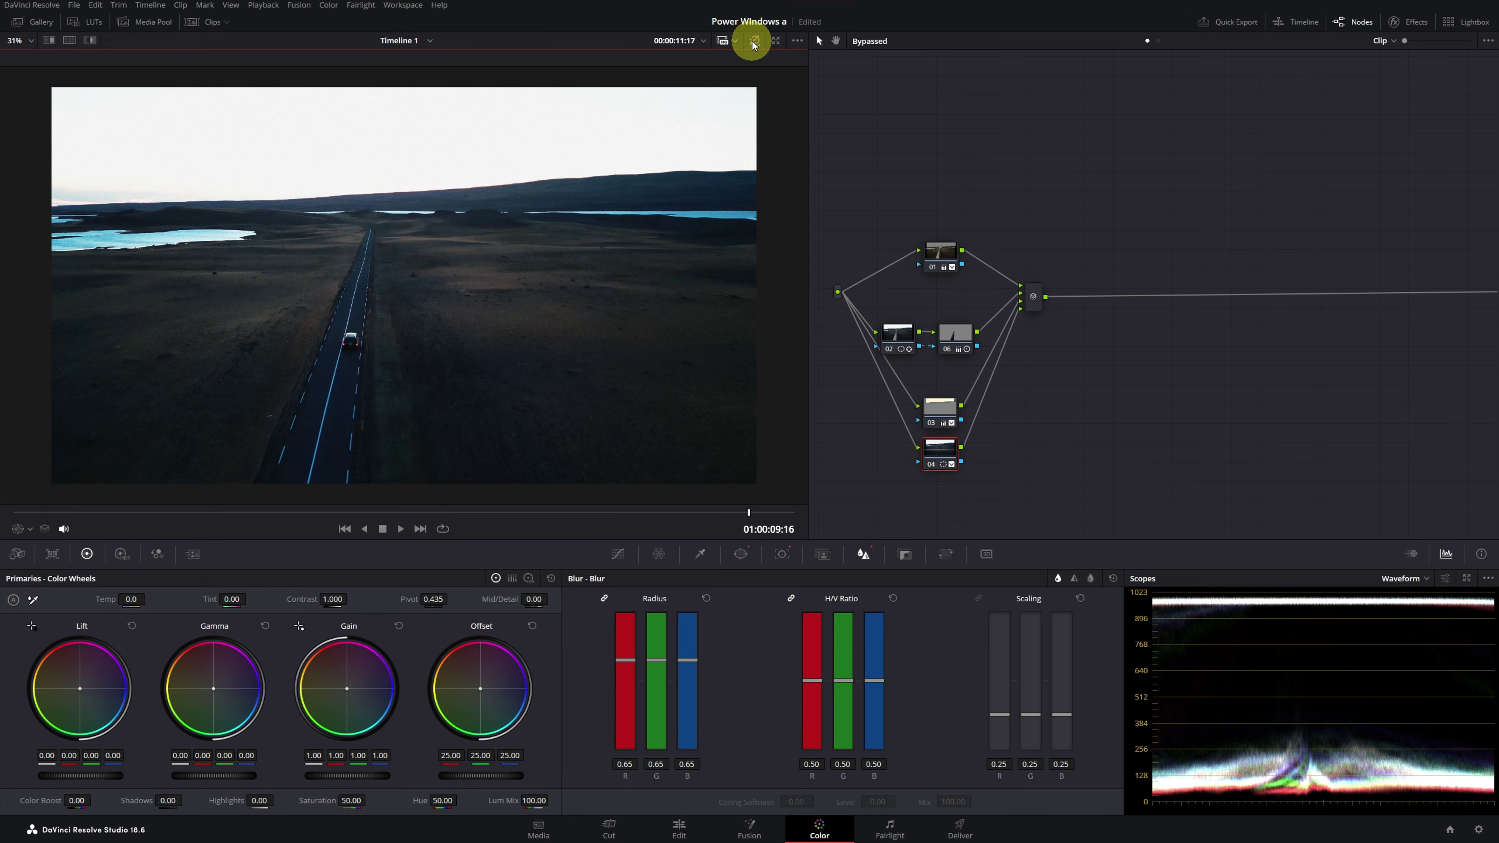
pyautogui.click(753, 43)
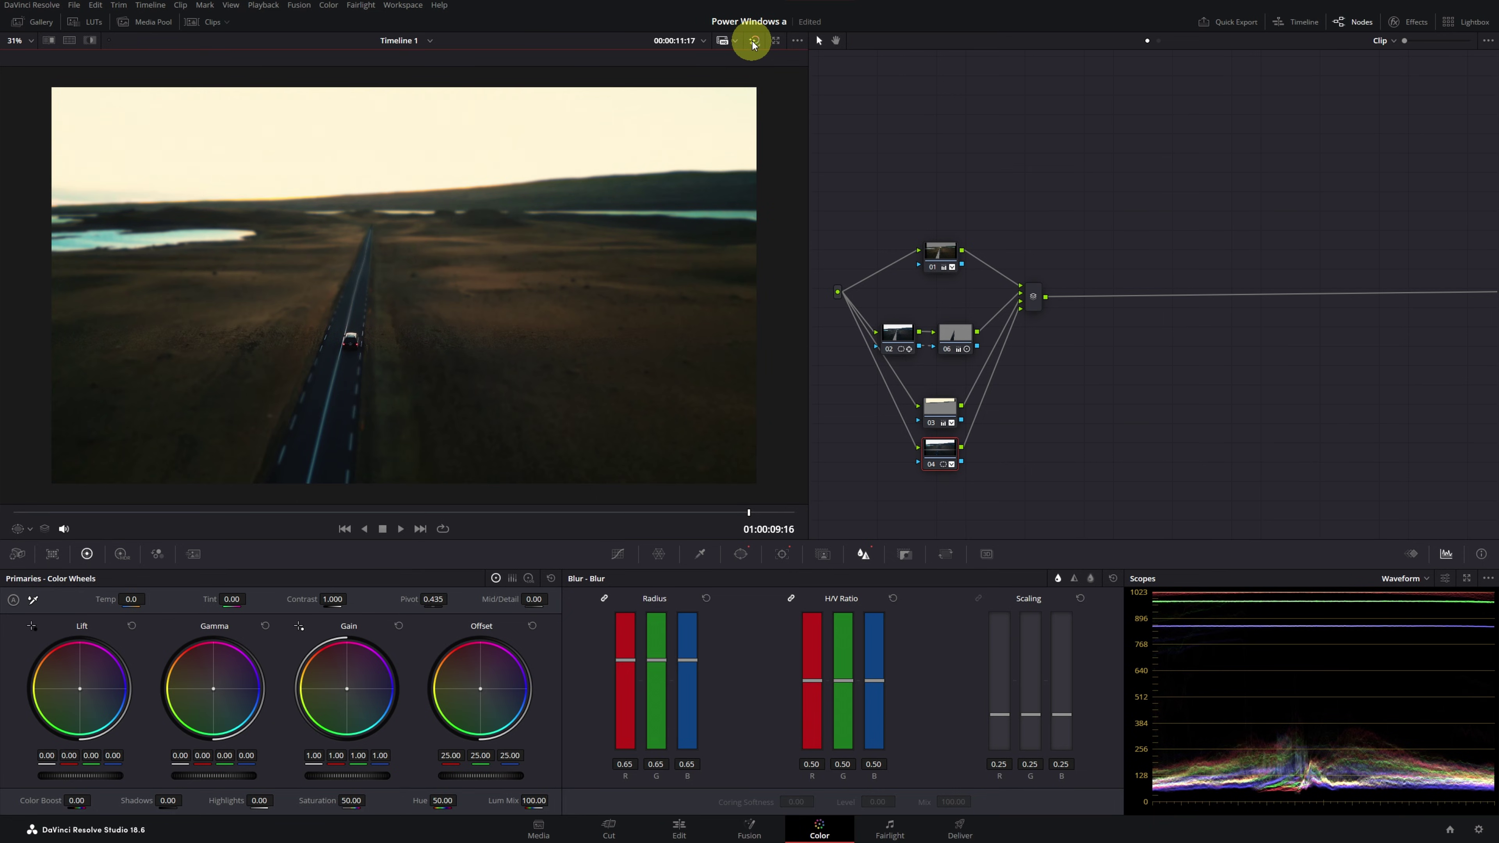
pyautogui.click(754, 43)
pyautogui.click(754, 43)
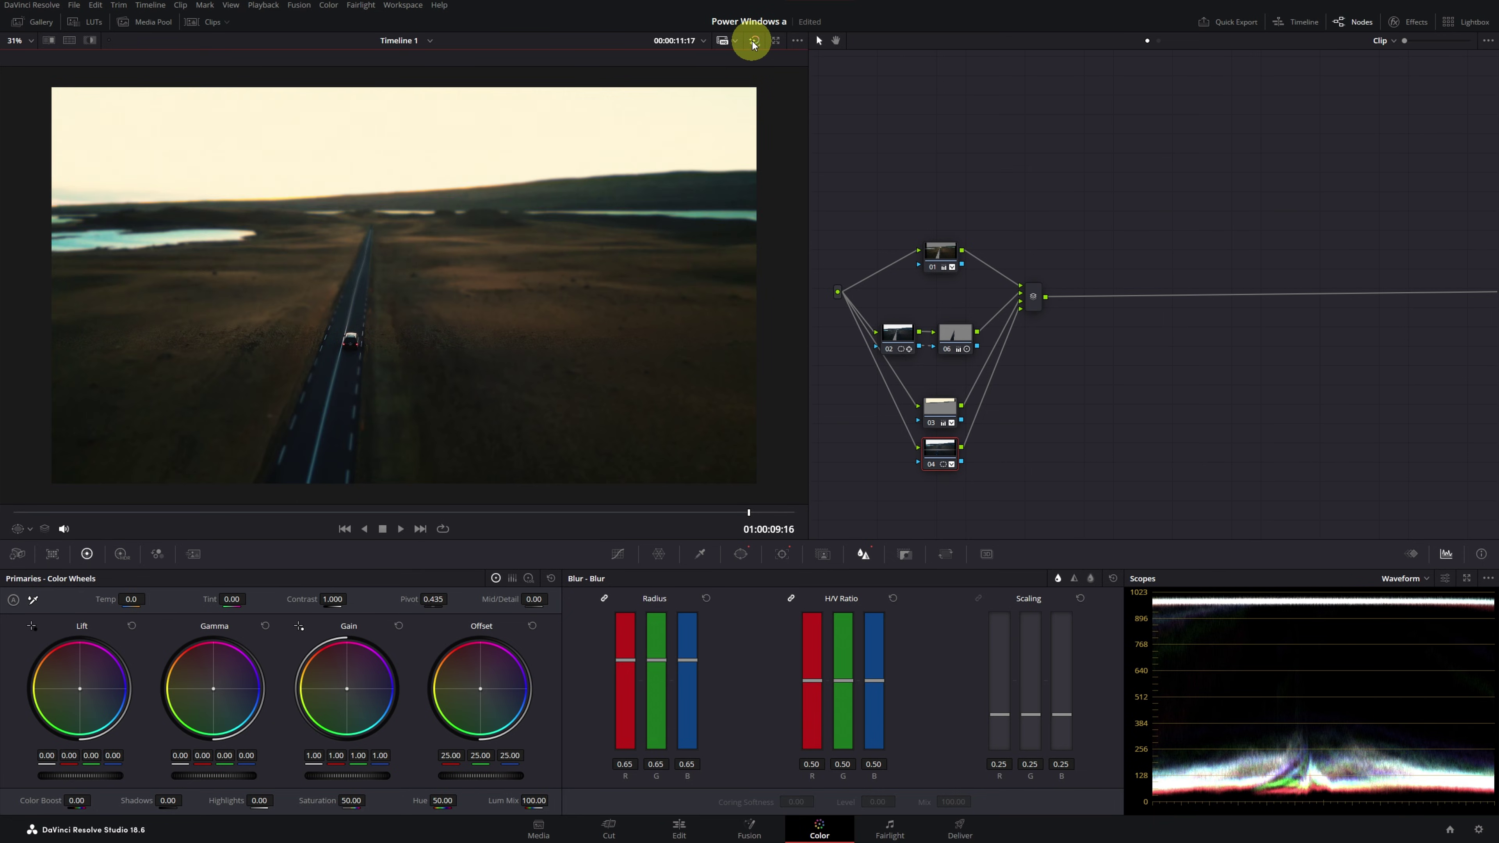
pyautogui.click(753, 43)
pyautogui.click(754, 43)
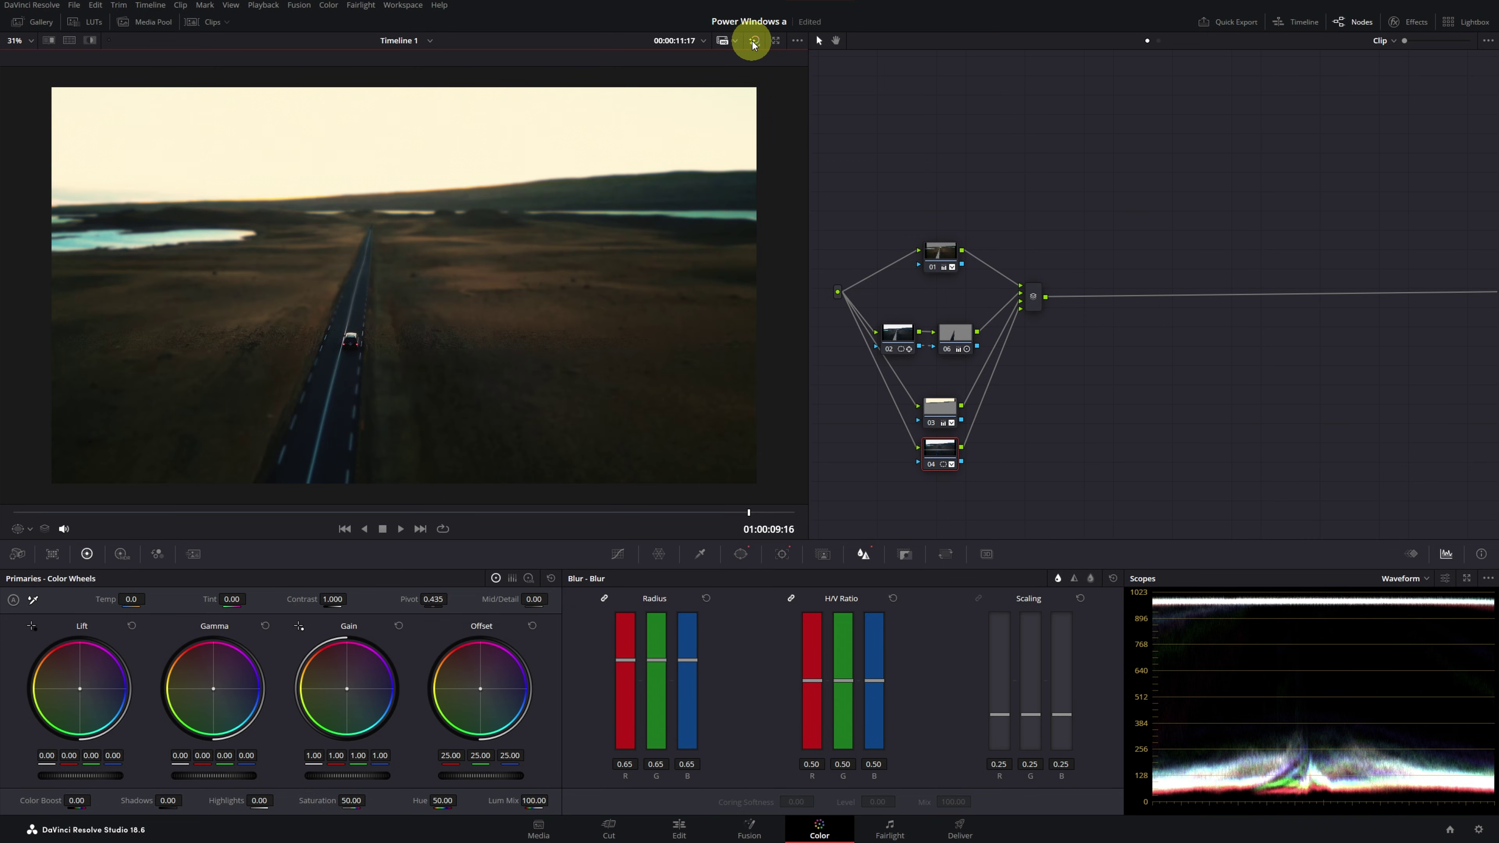